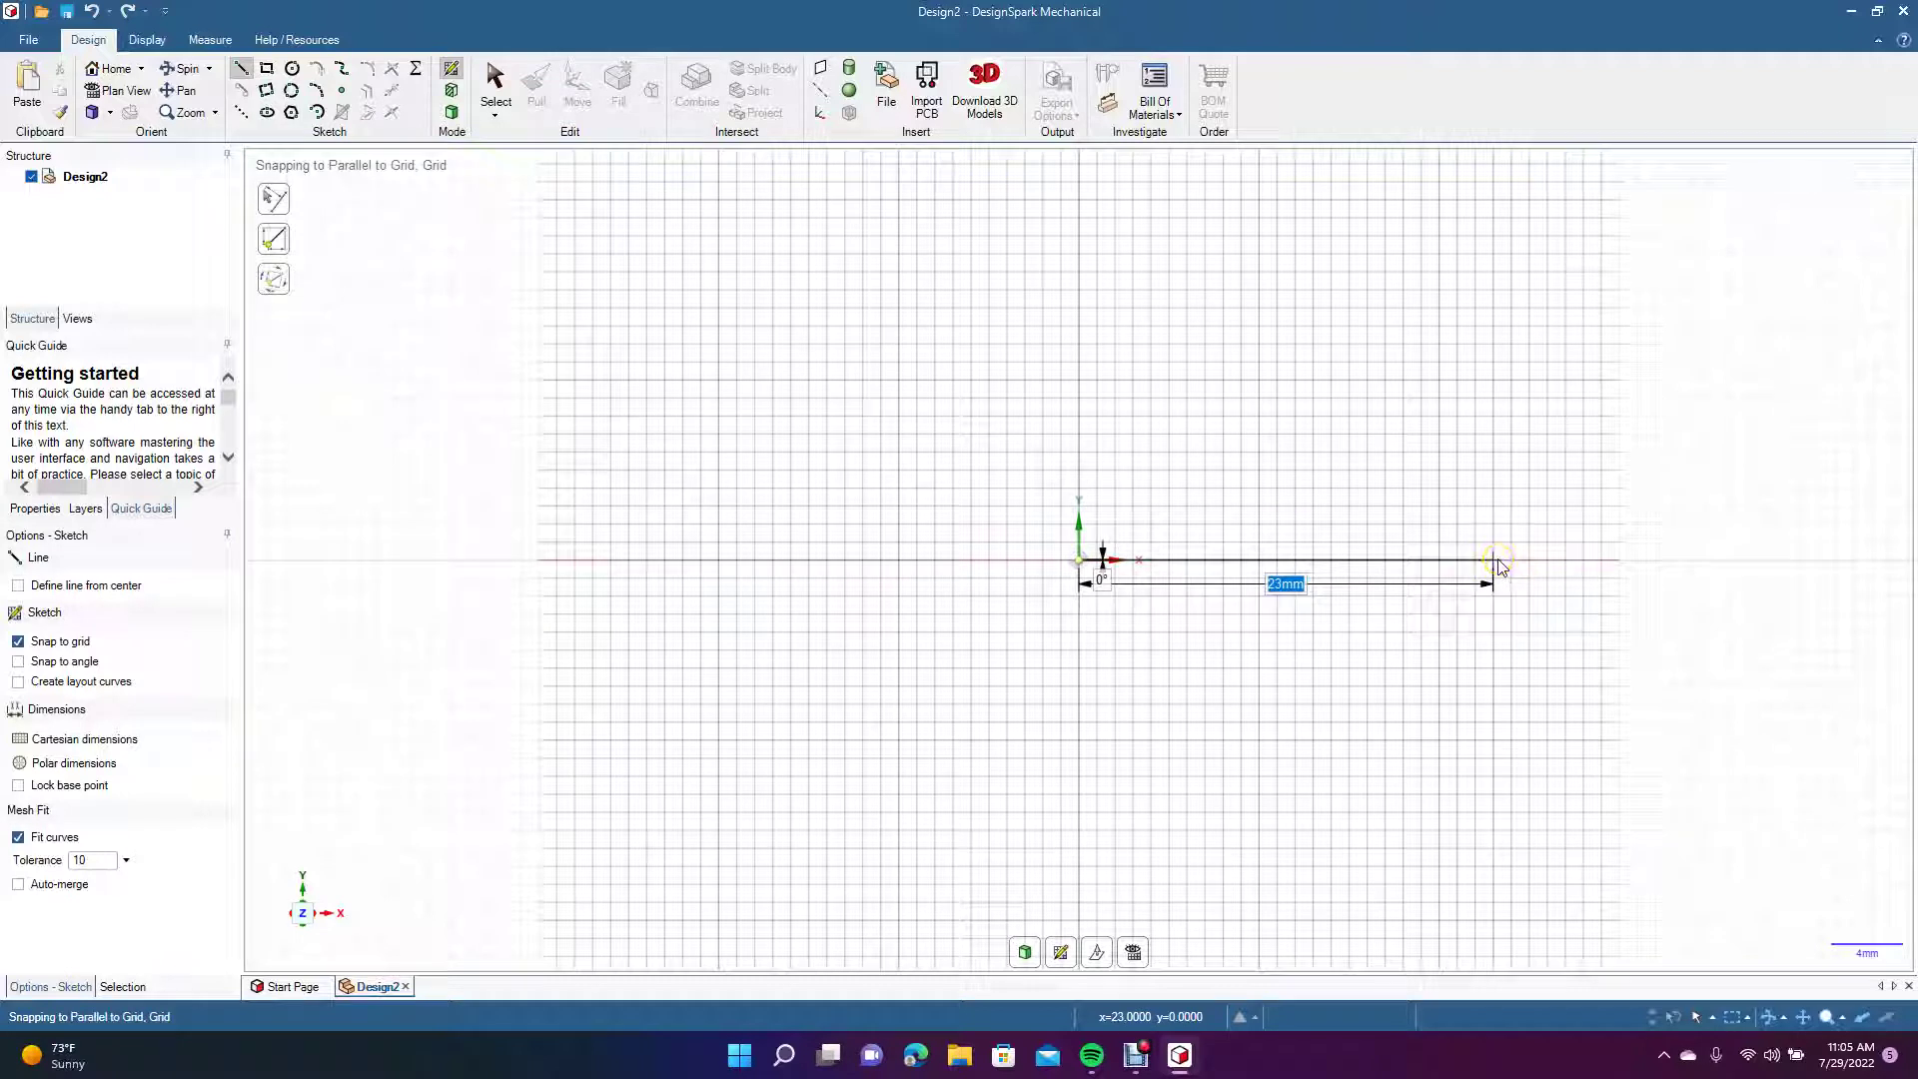
# Draw a 20 mm horizontal line from the origin along X and a 203 mm vertical line up from its end.
pyautogui.click(1434, 565)
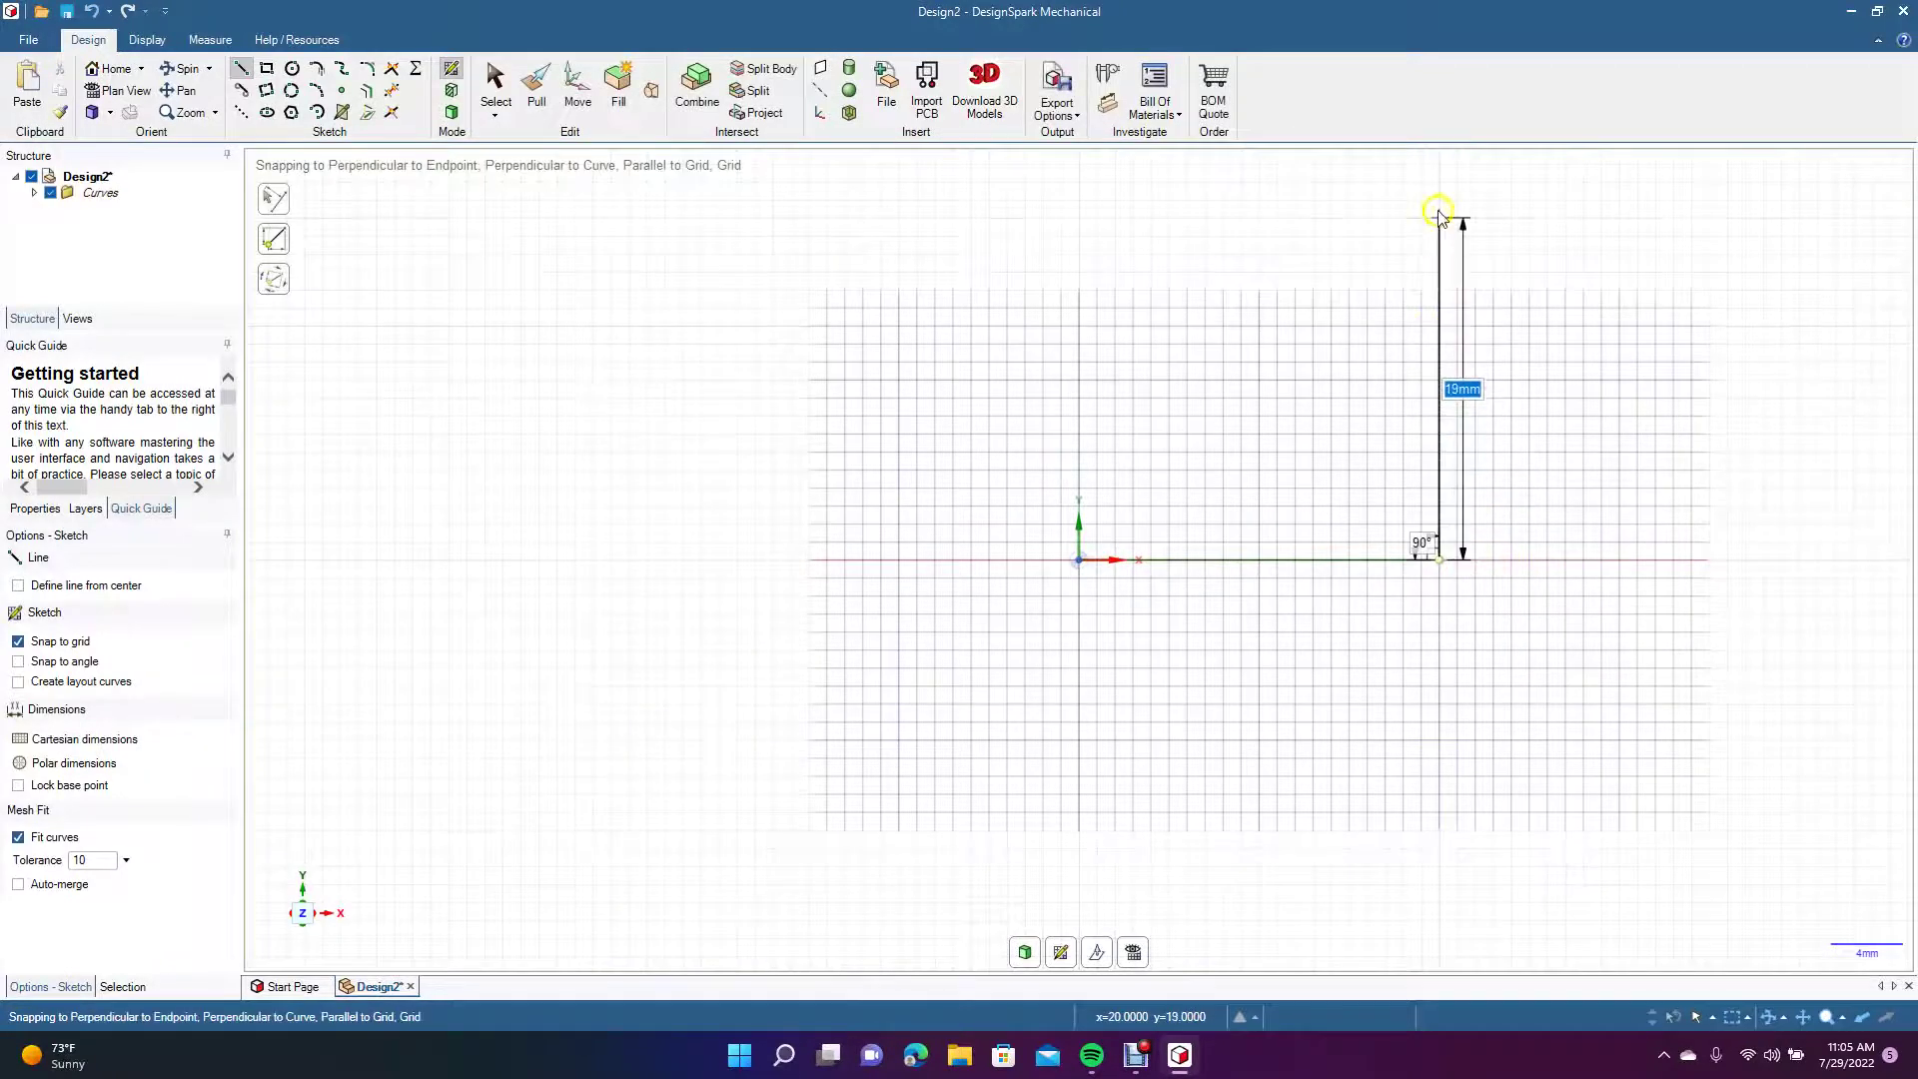
pyautogui.write('203')
pyautogui.press('Return')
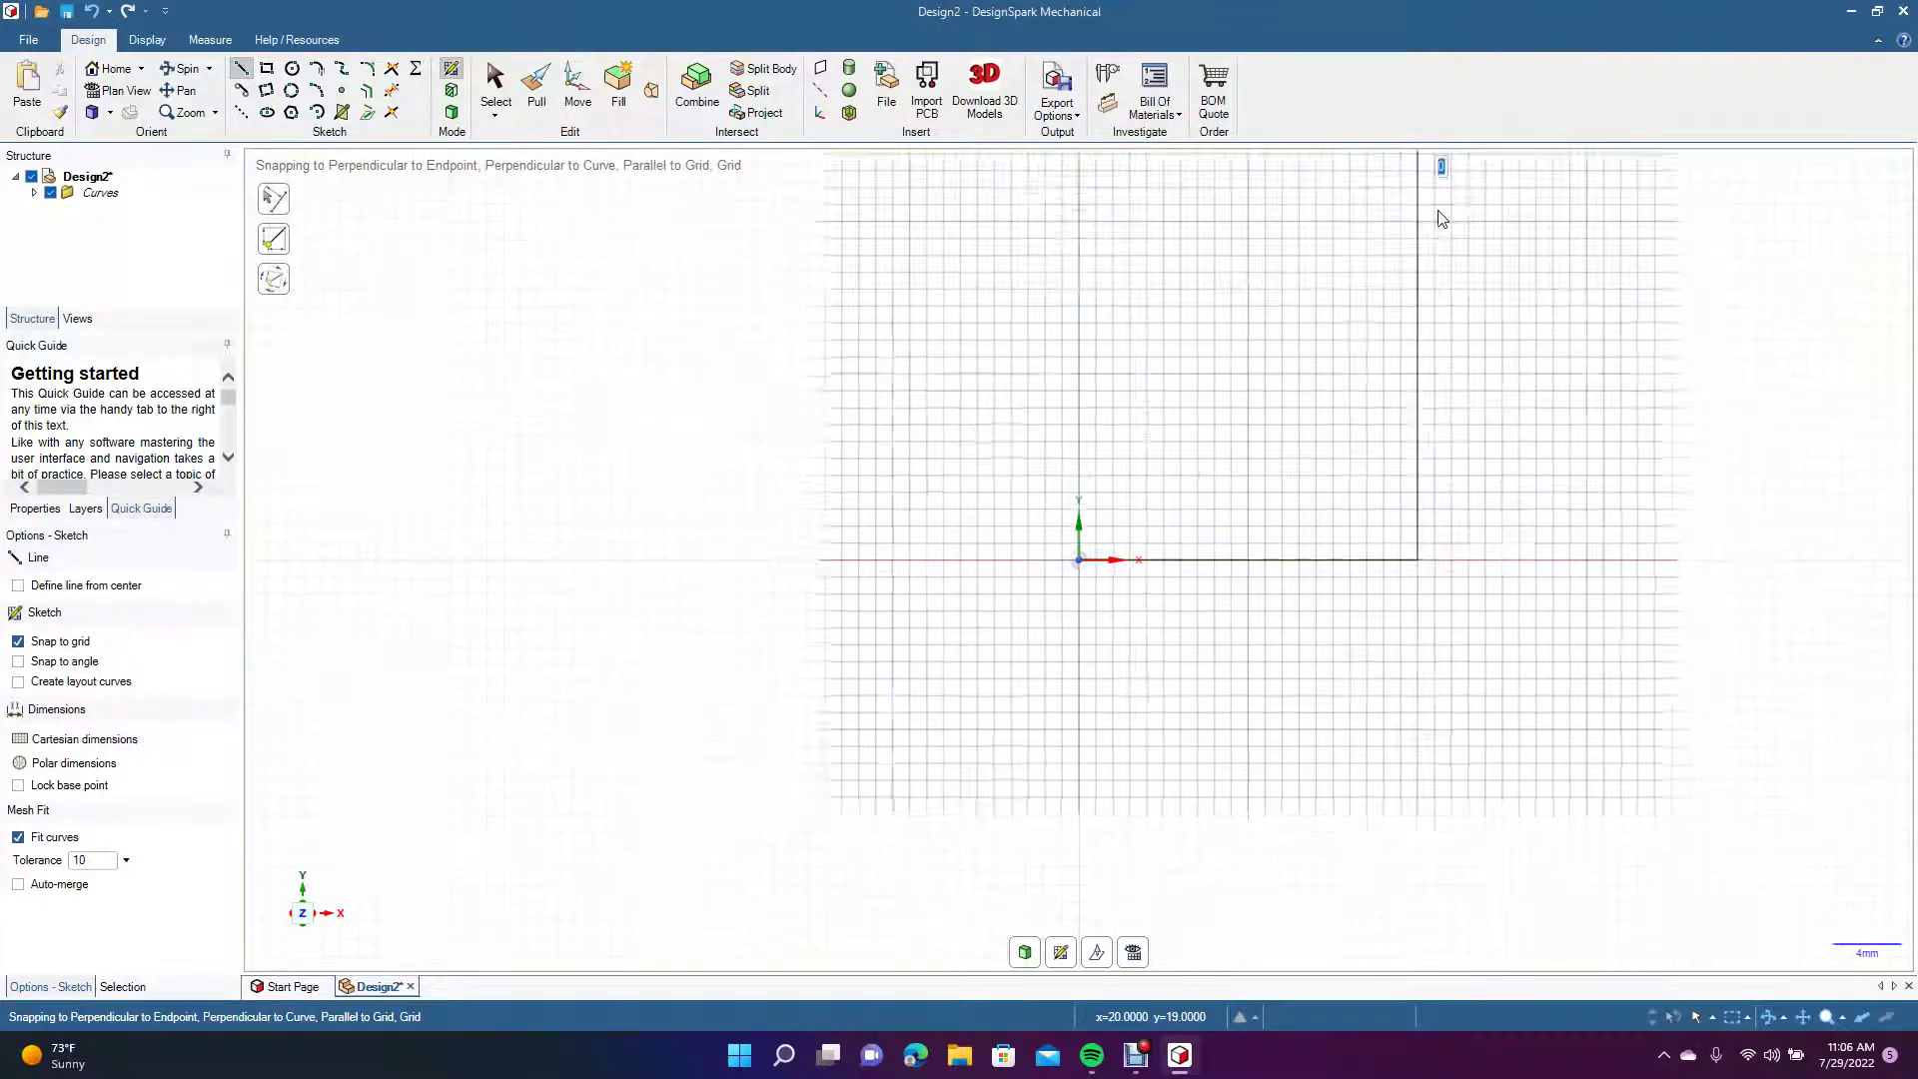
pyautogui.click(1110, 256)
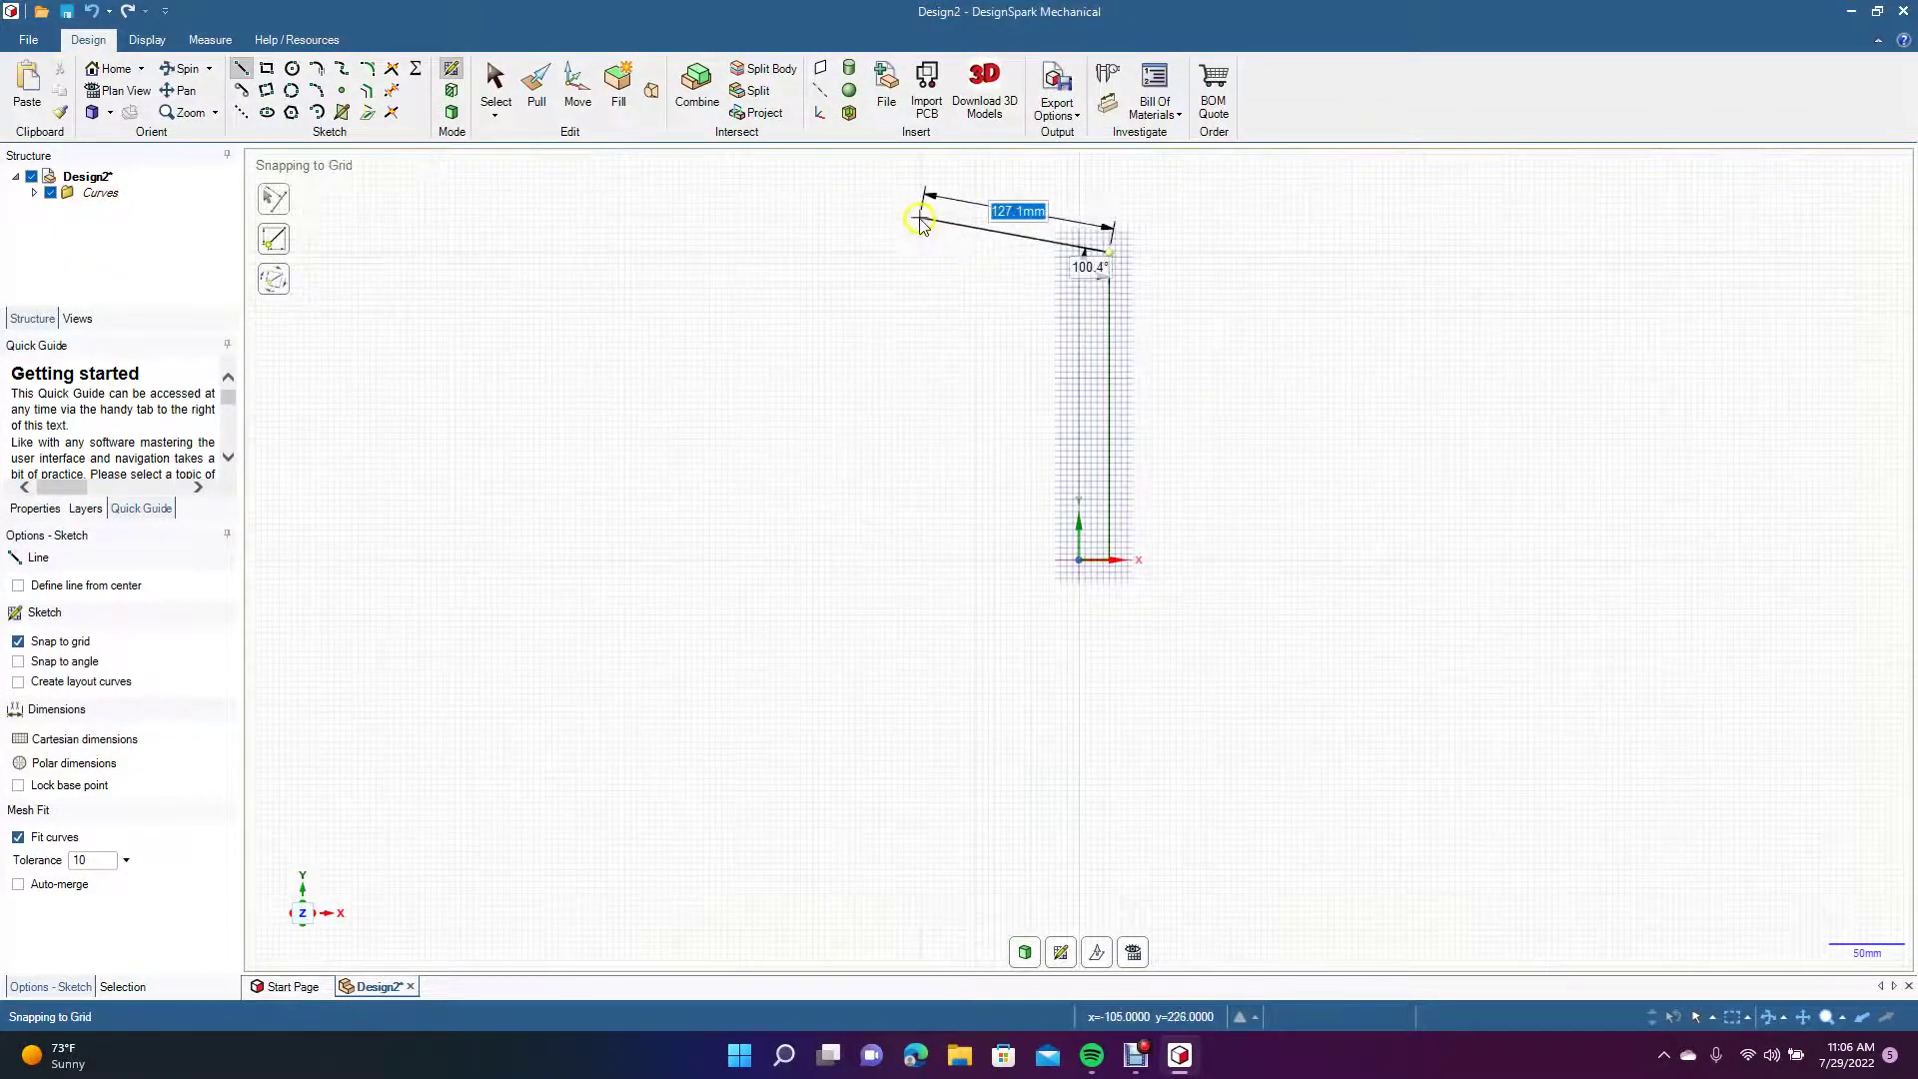
pyautogui.click(493, 80)
pyautogui.click(701, 335)
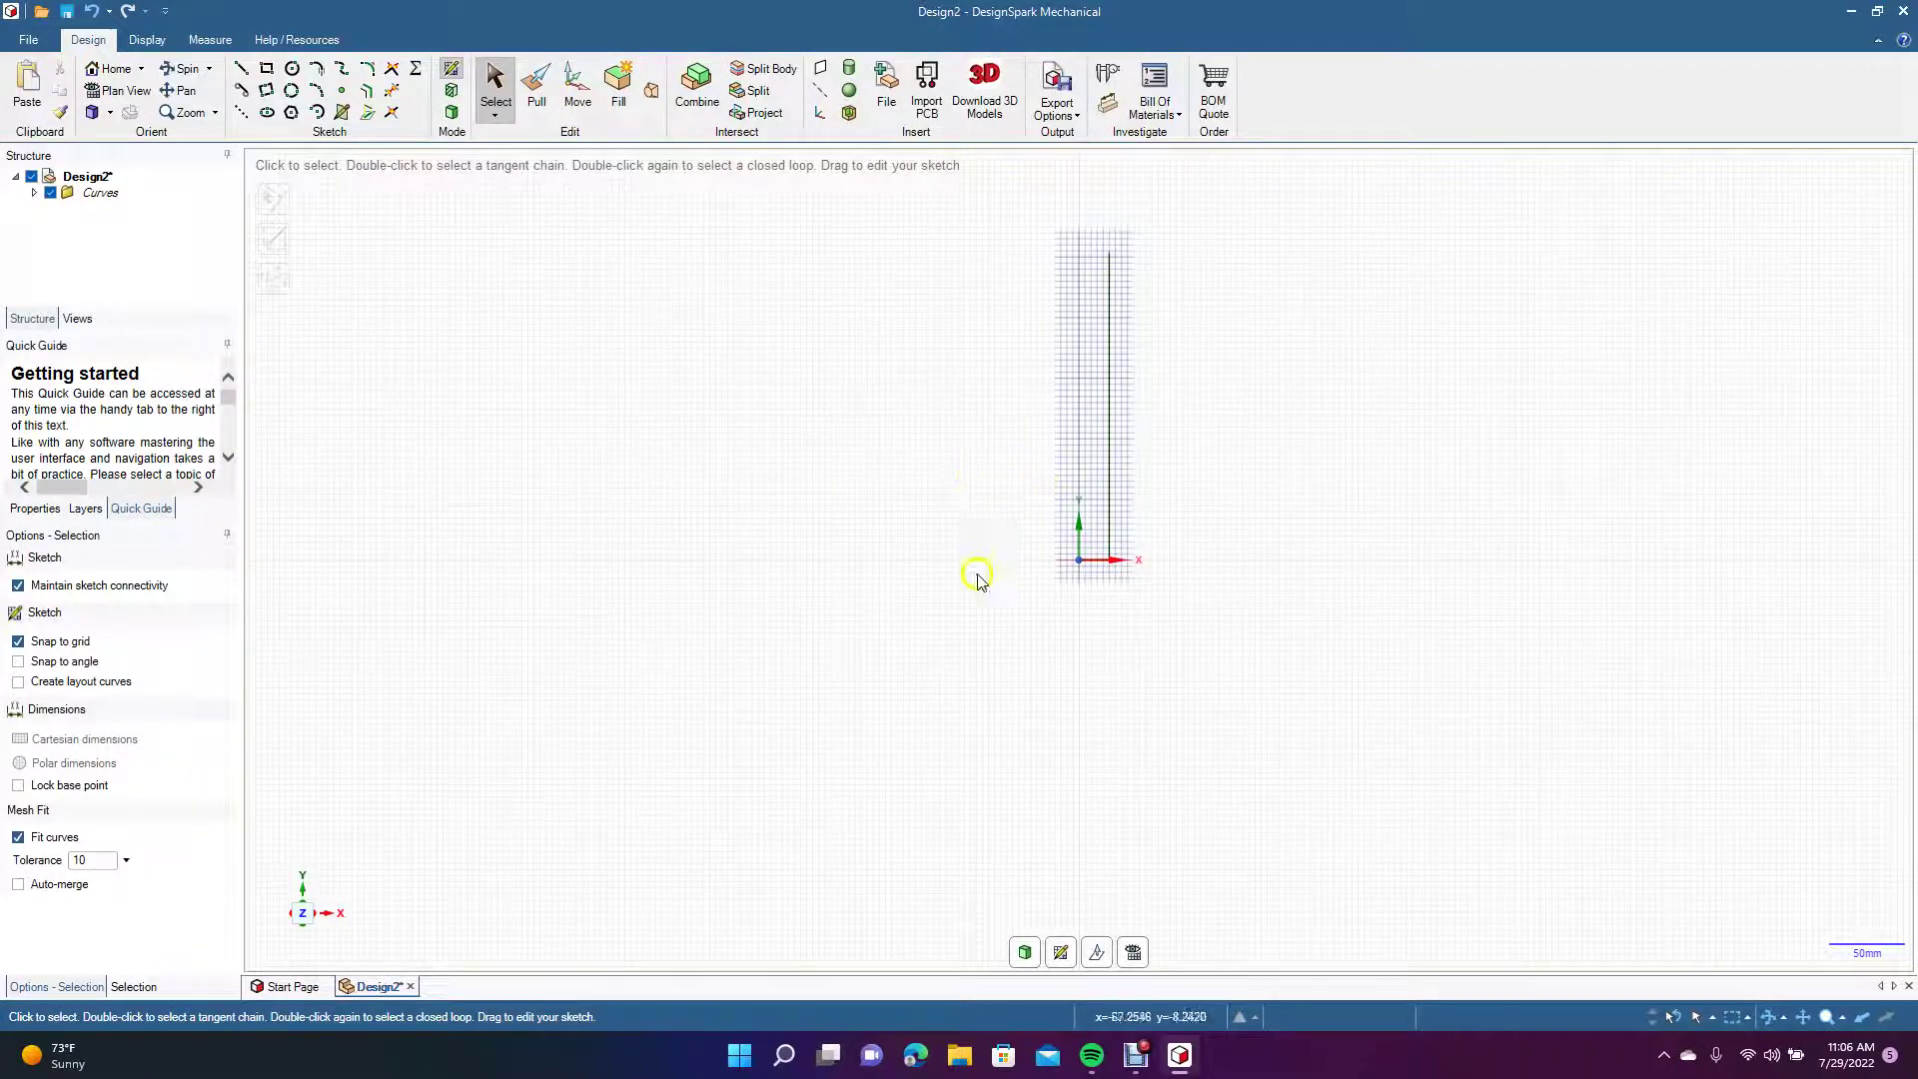
# Move the vertical line 40 mm away from the origin along X, keeping it connected to the base line.
pyautogui.scroll(3, 978, 583)
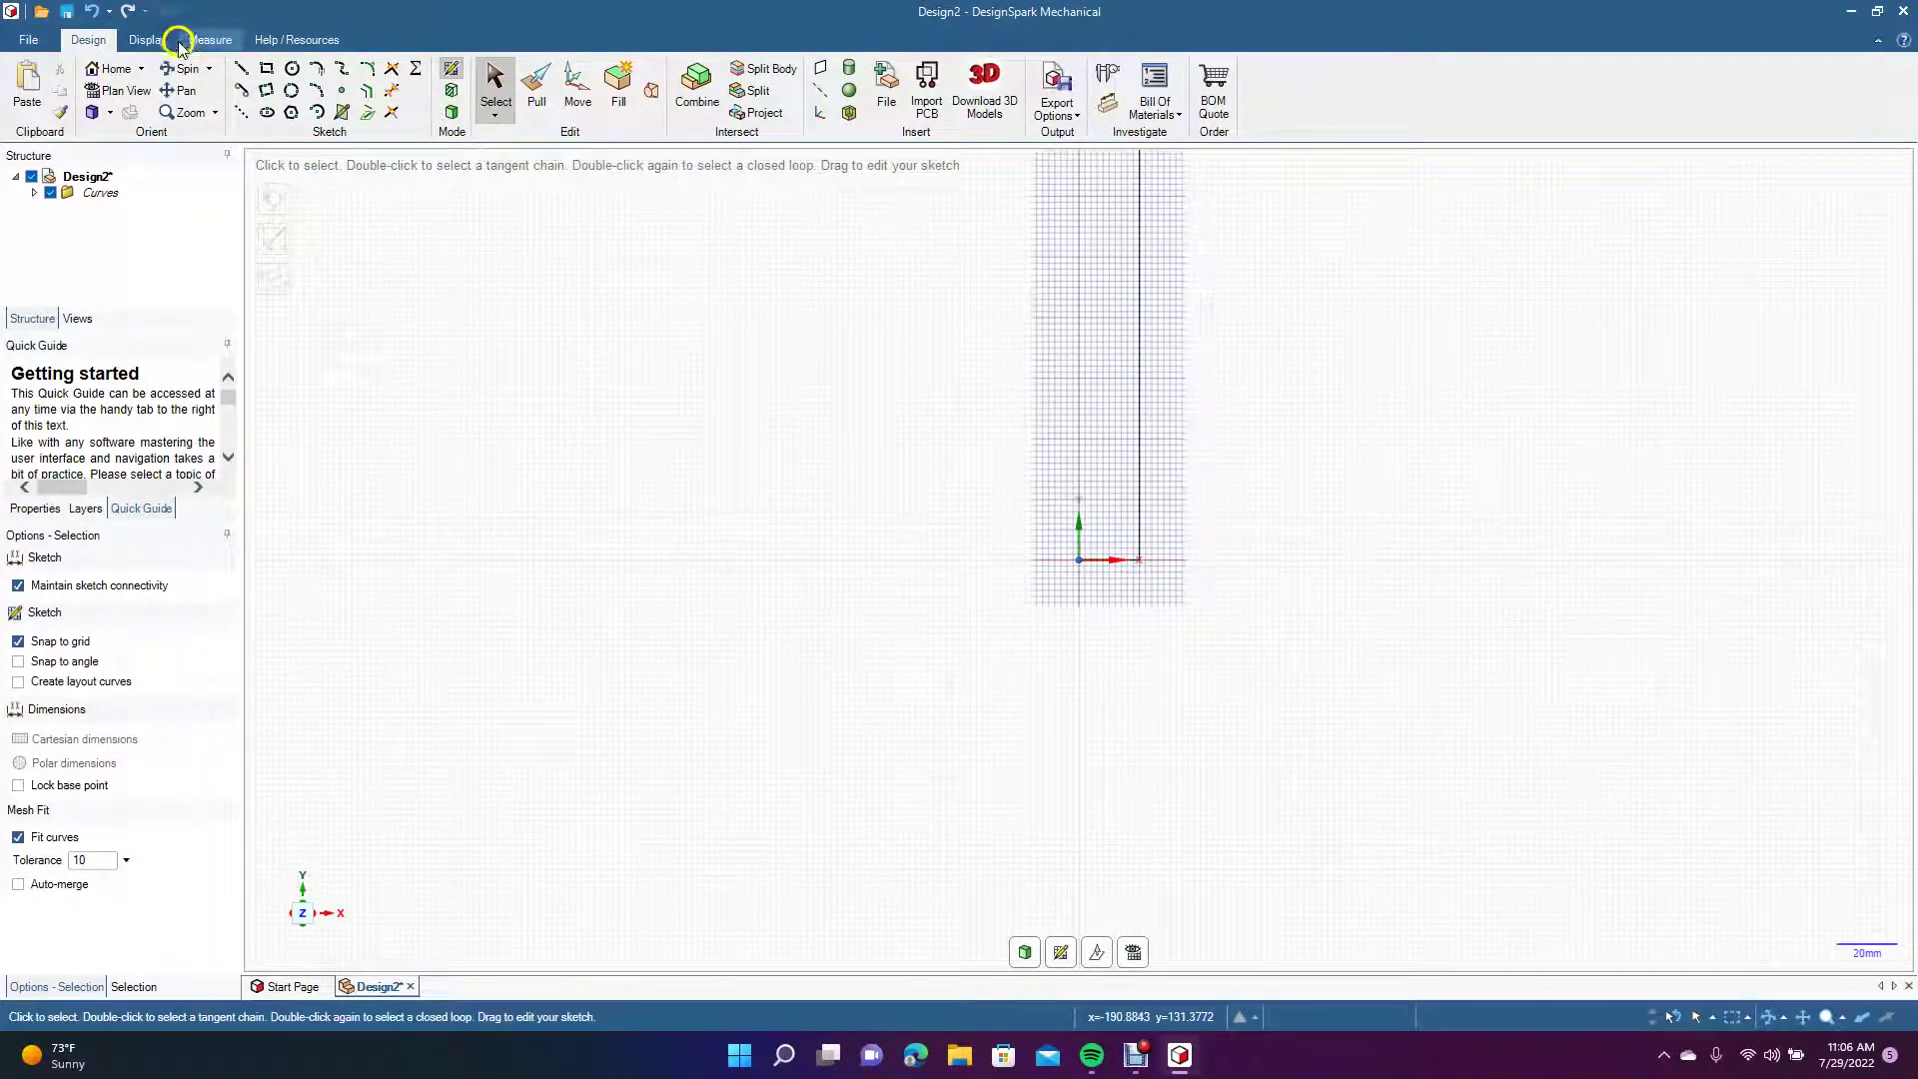
pyautogui.click(185, 91)
pyautogui.moveTo(728, 351)
pyautogui.mouseDown()
pyautogui.moveTo(659, 539)
pyautogui.moveTo(592, 636)
pyautogui.mouseUp()
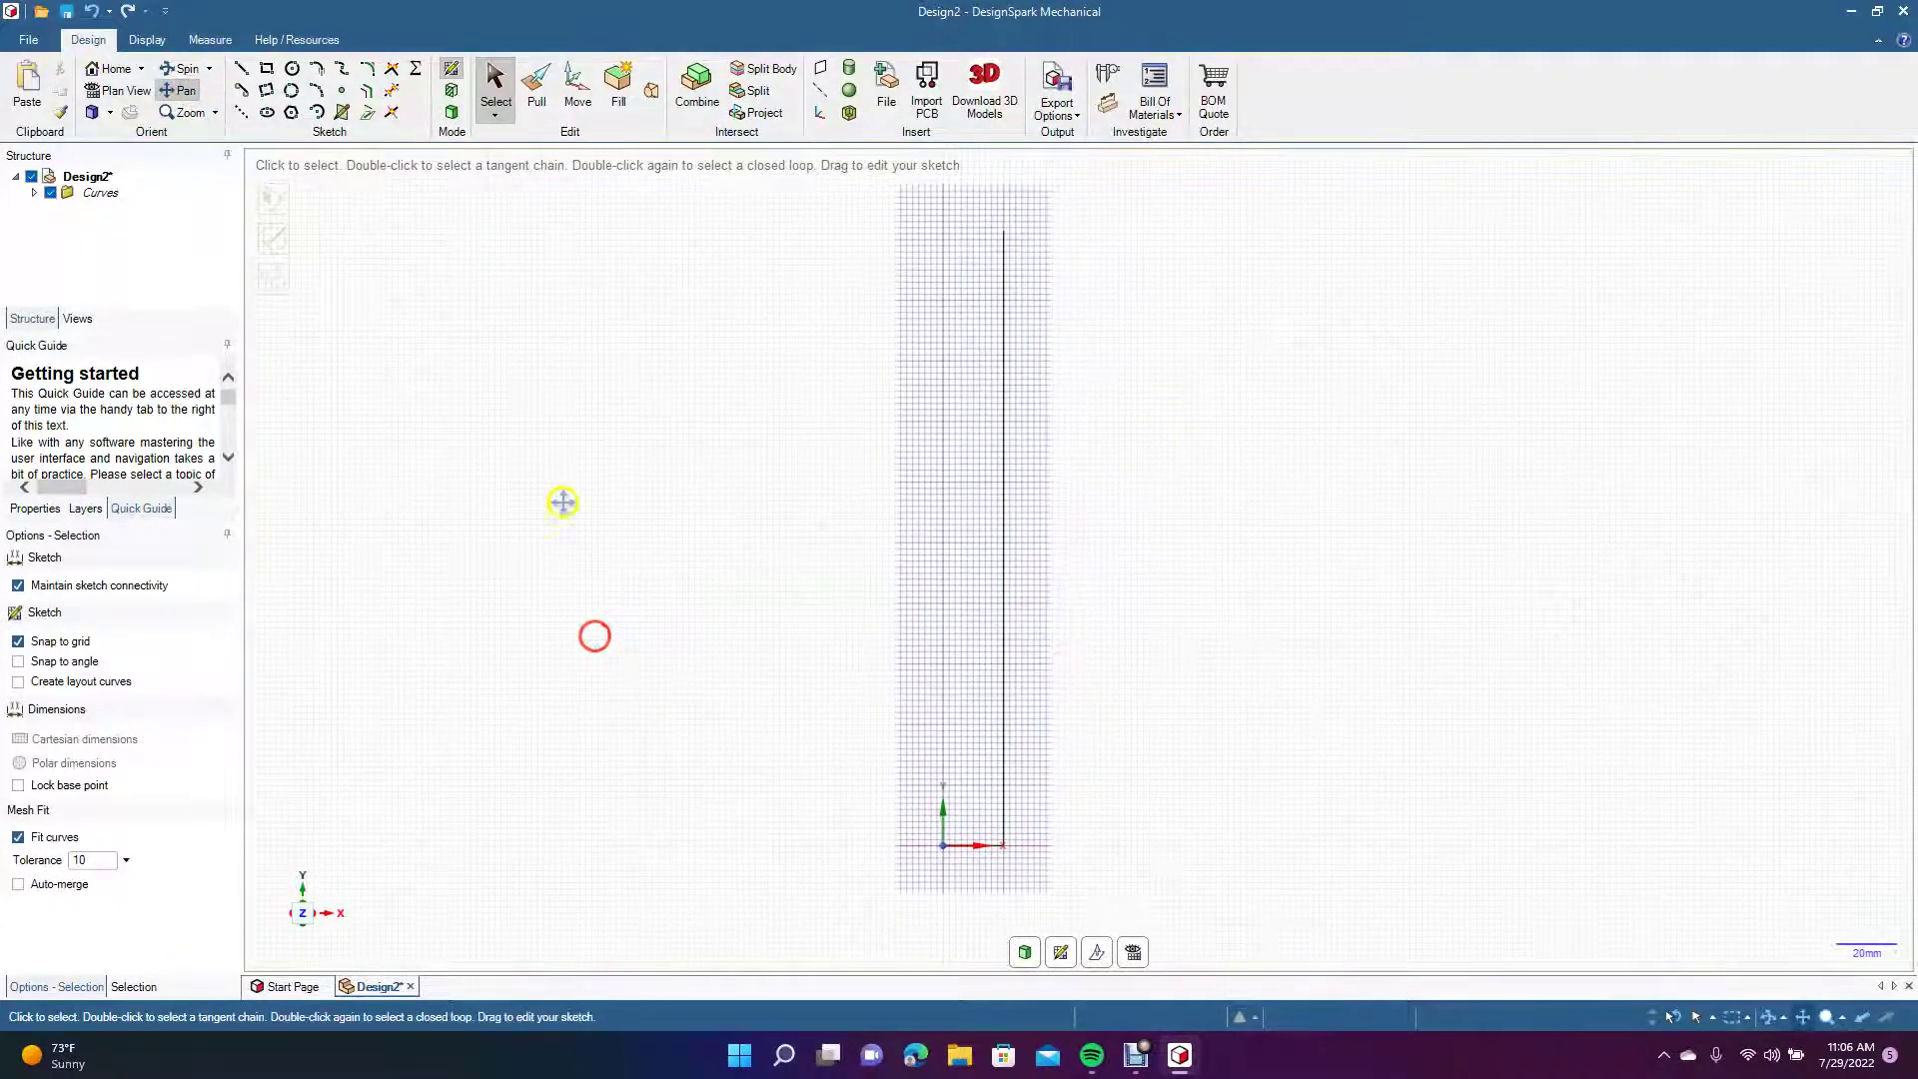
pyautogui.click(578, 93)
pyautogui.click(1003, 492)
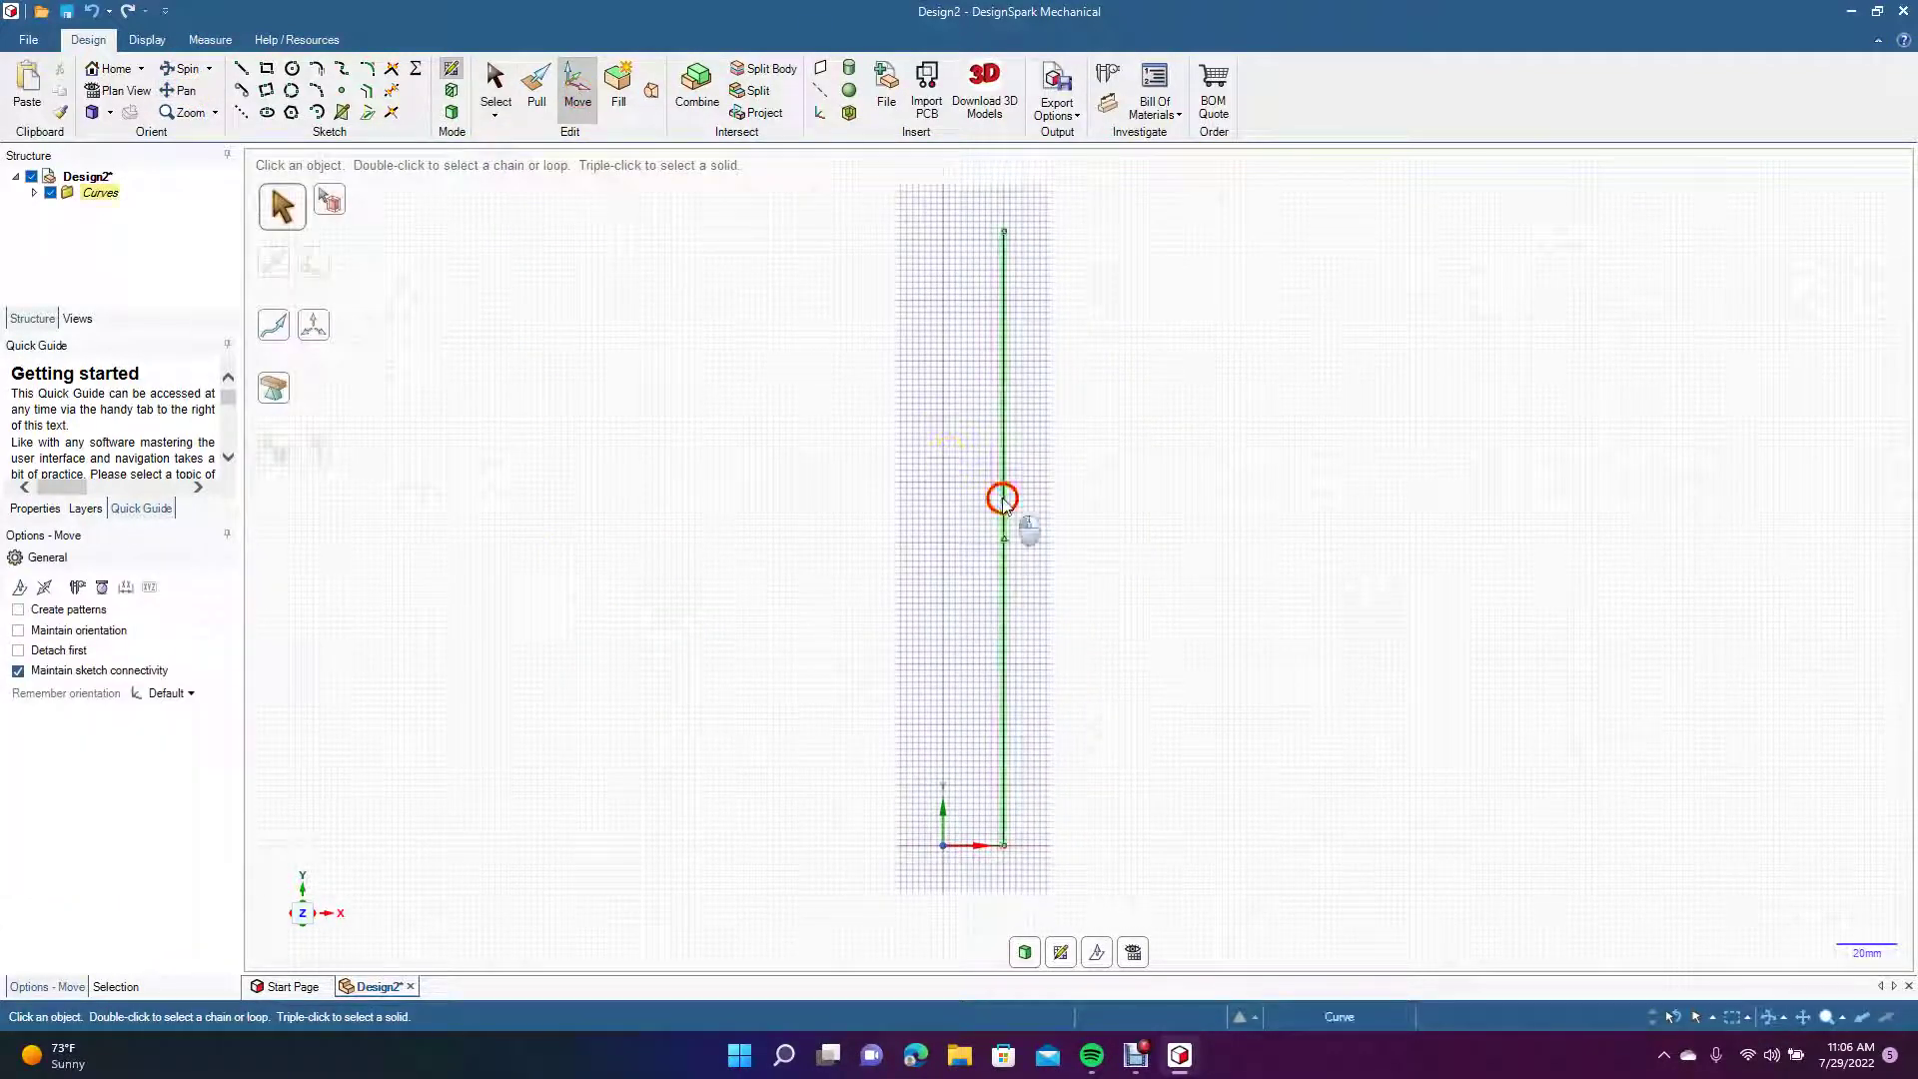
pyautogui.moveTo(911, 543); pyautogui.dragTo(1014, 559)
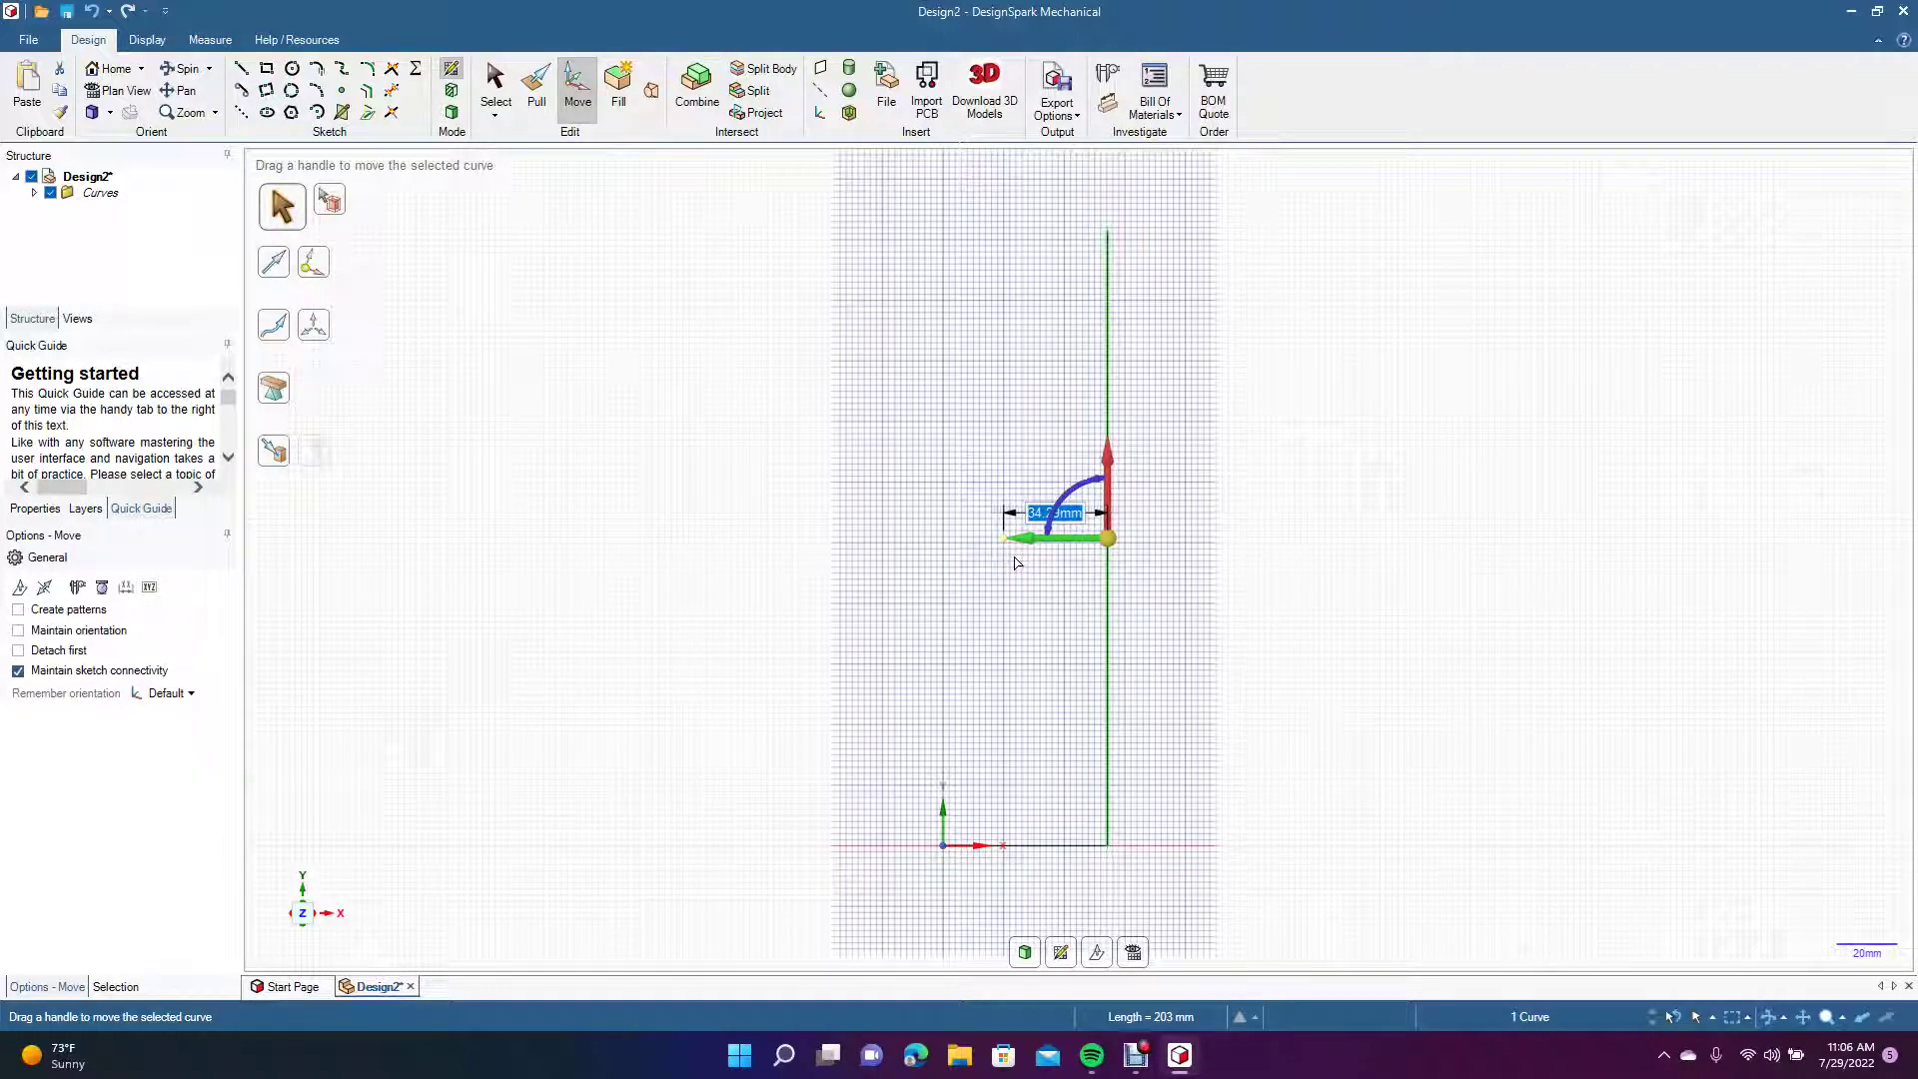
pyautogui.write('40')
pyautogui.press('Return')
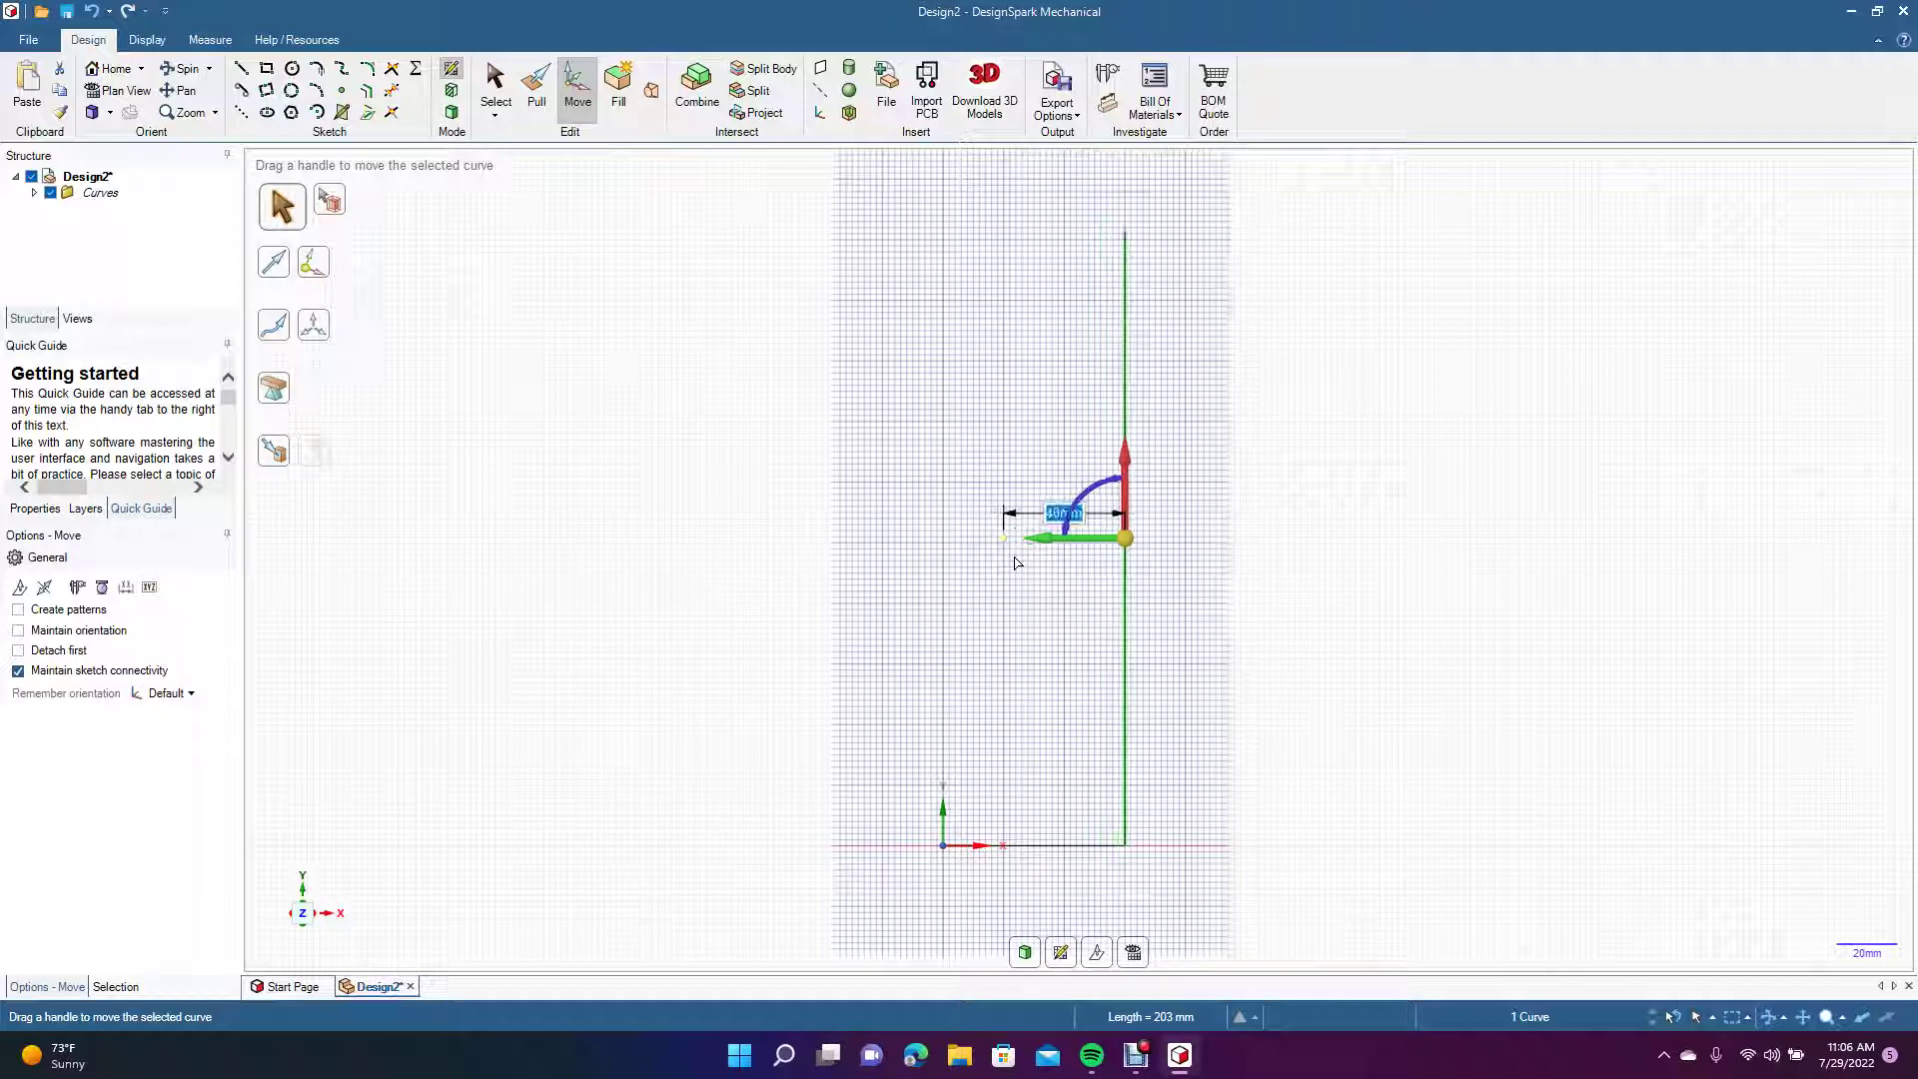
pyautogui.click(495, 90)
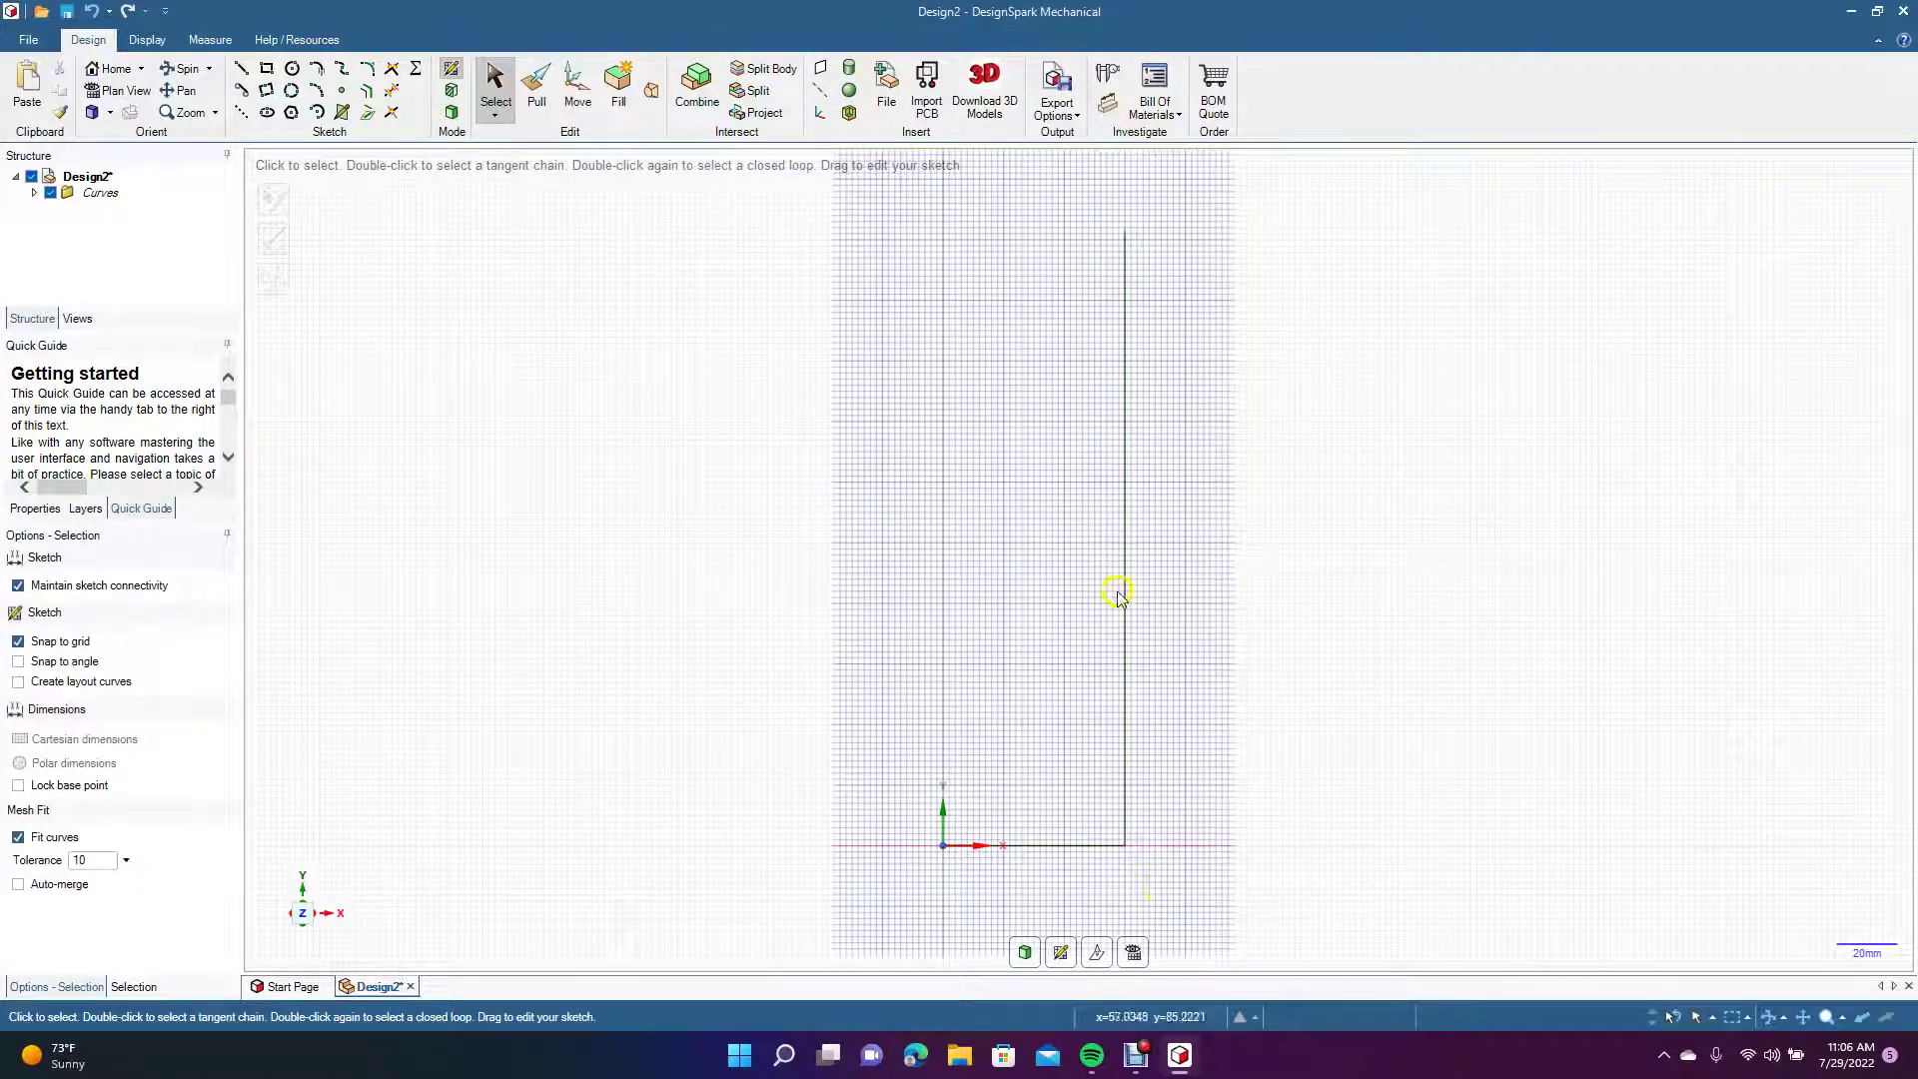
pyautogui.click(1078, 744)
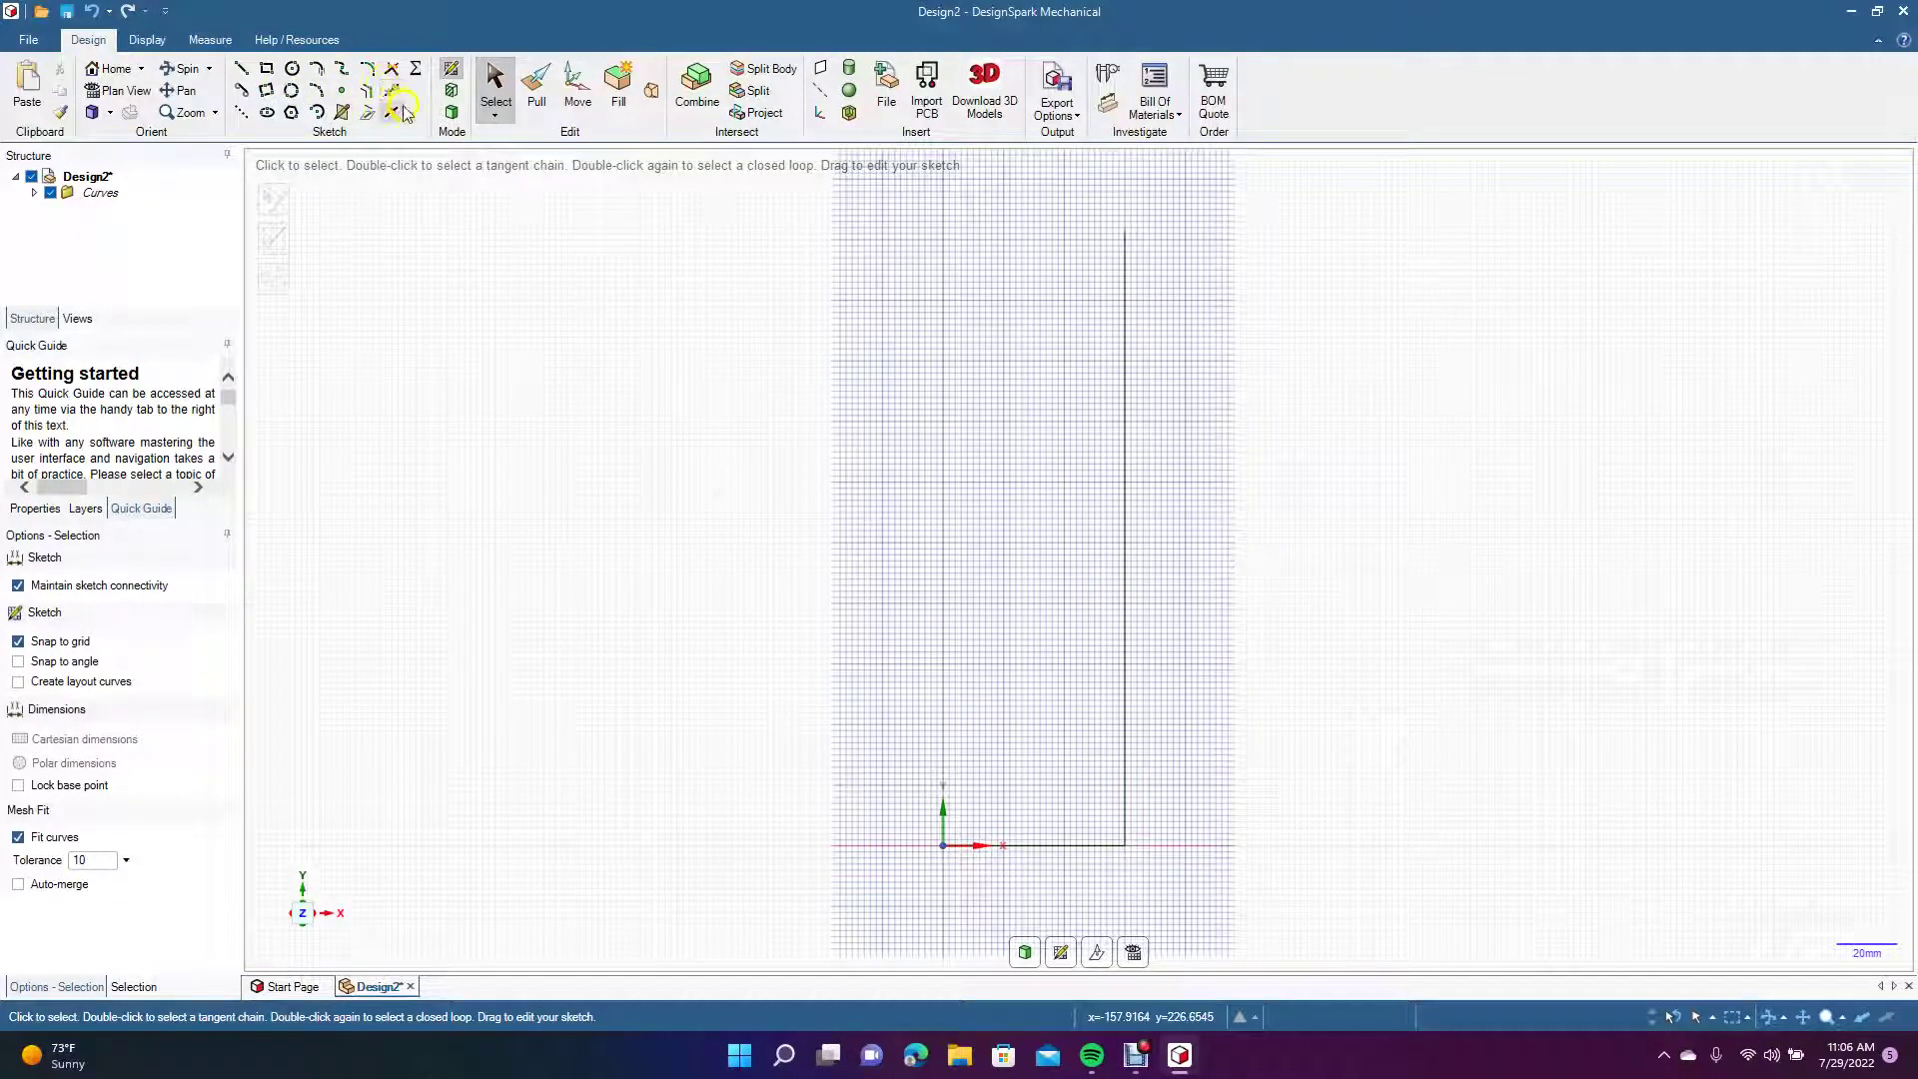
# Offset the base line 30 mm upward and the tall vertical line 7 mm inward toward the origin.
pyautogui.click(367, 91)
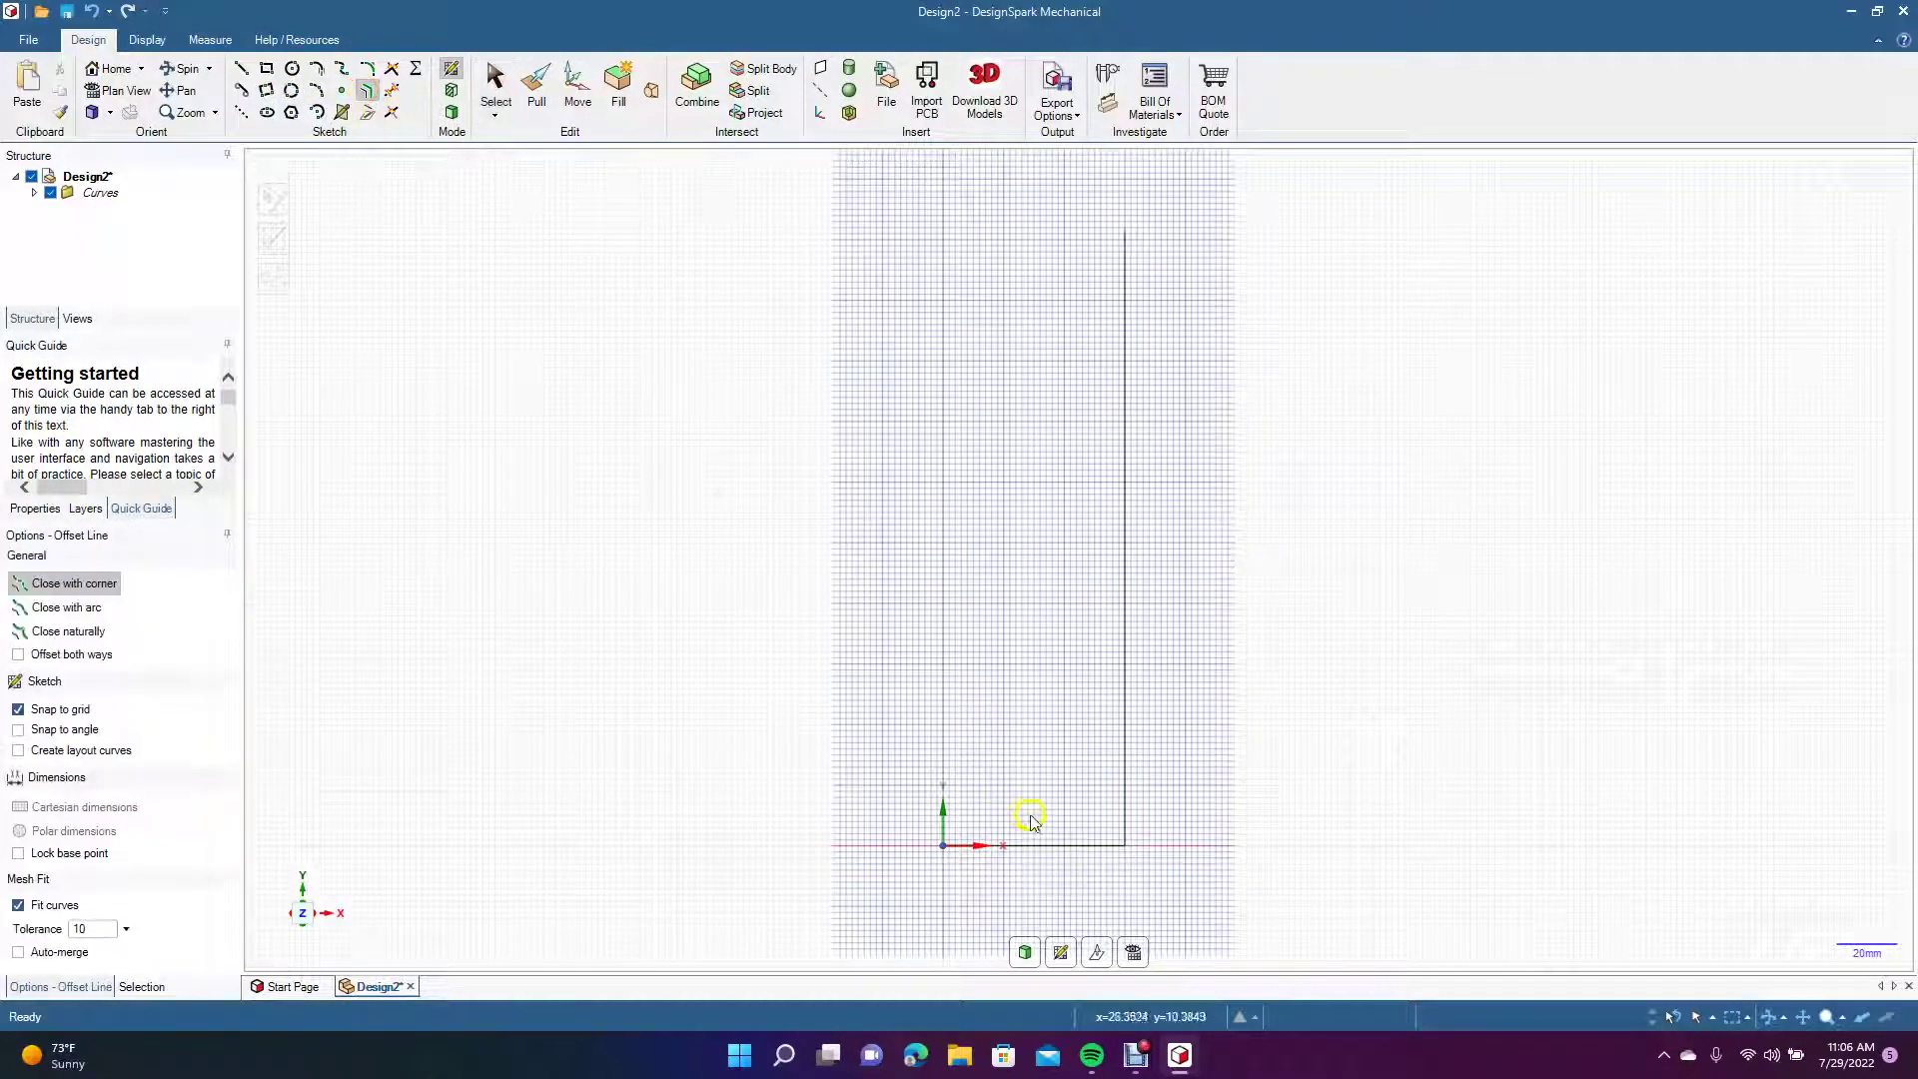
pyautogui.click(1054, 845)
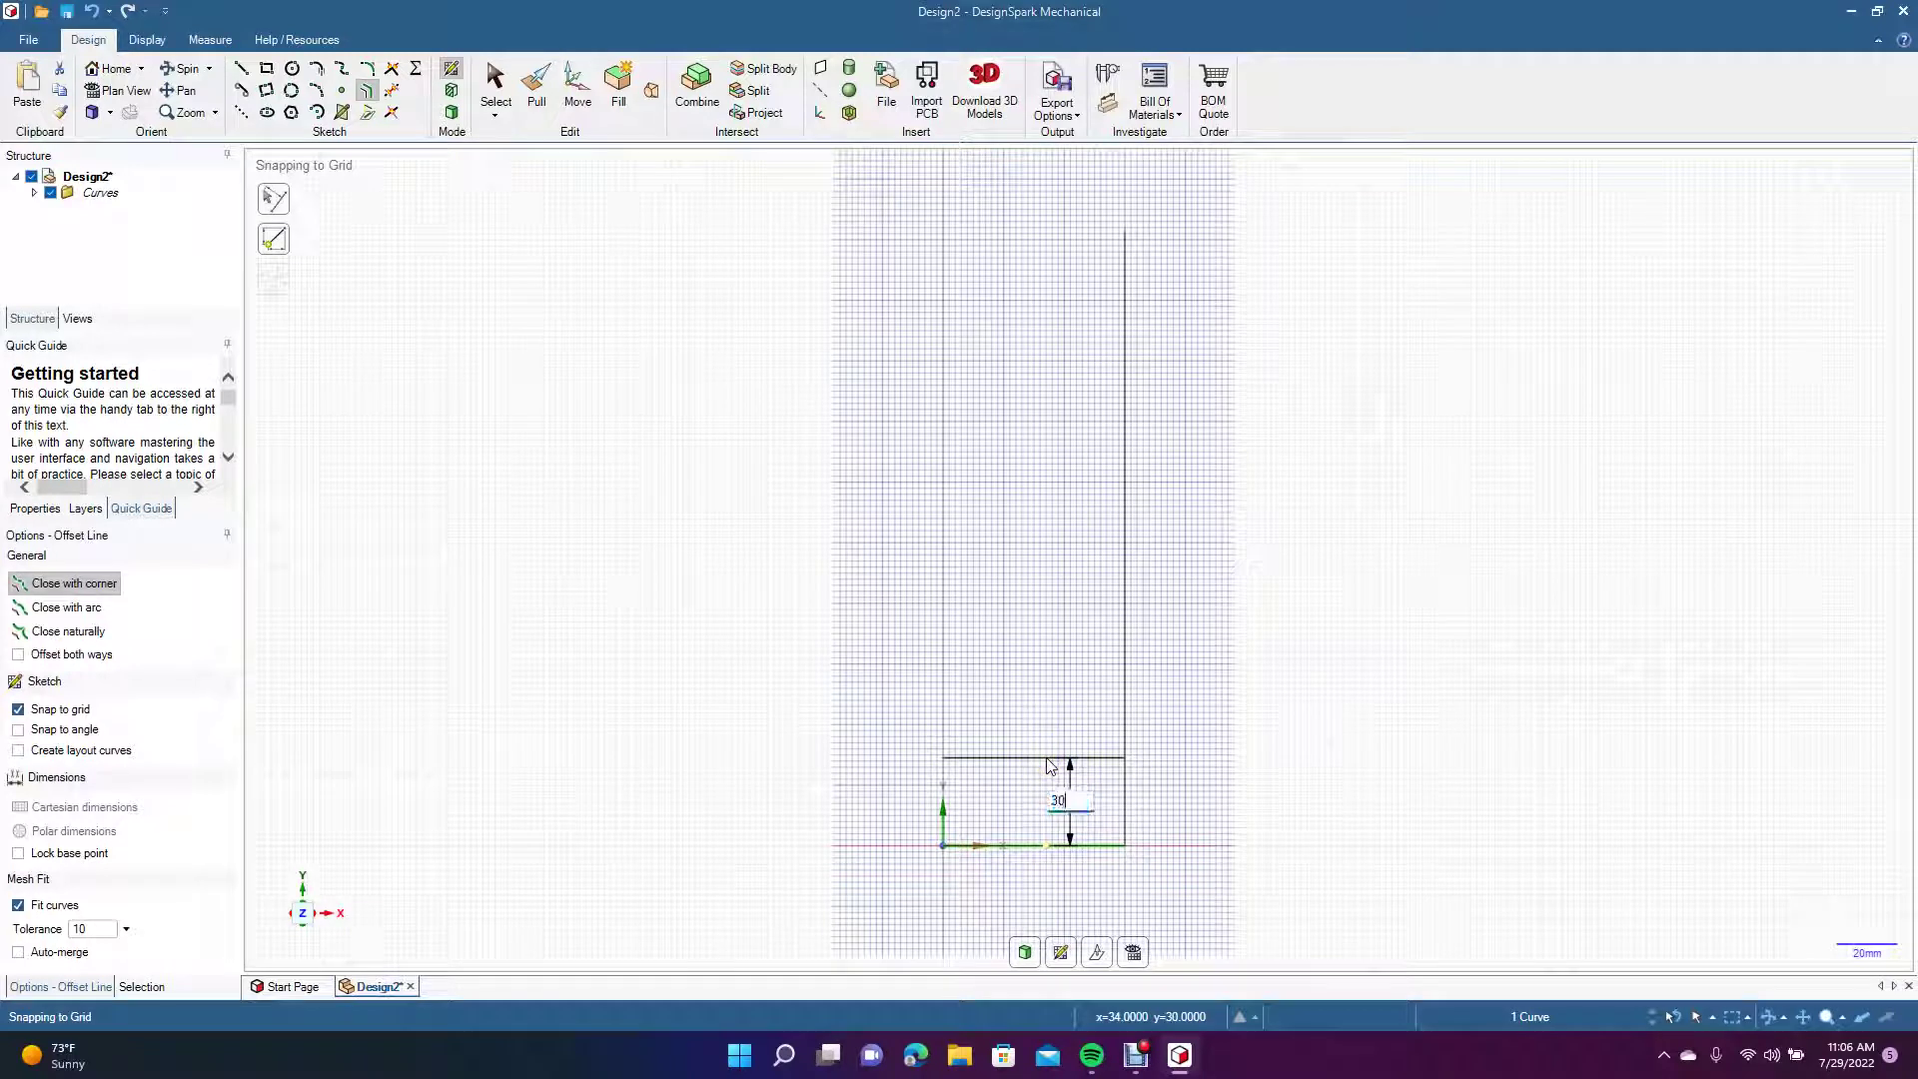
pyautogui.click(1048, 764)
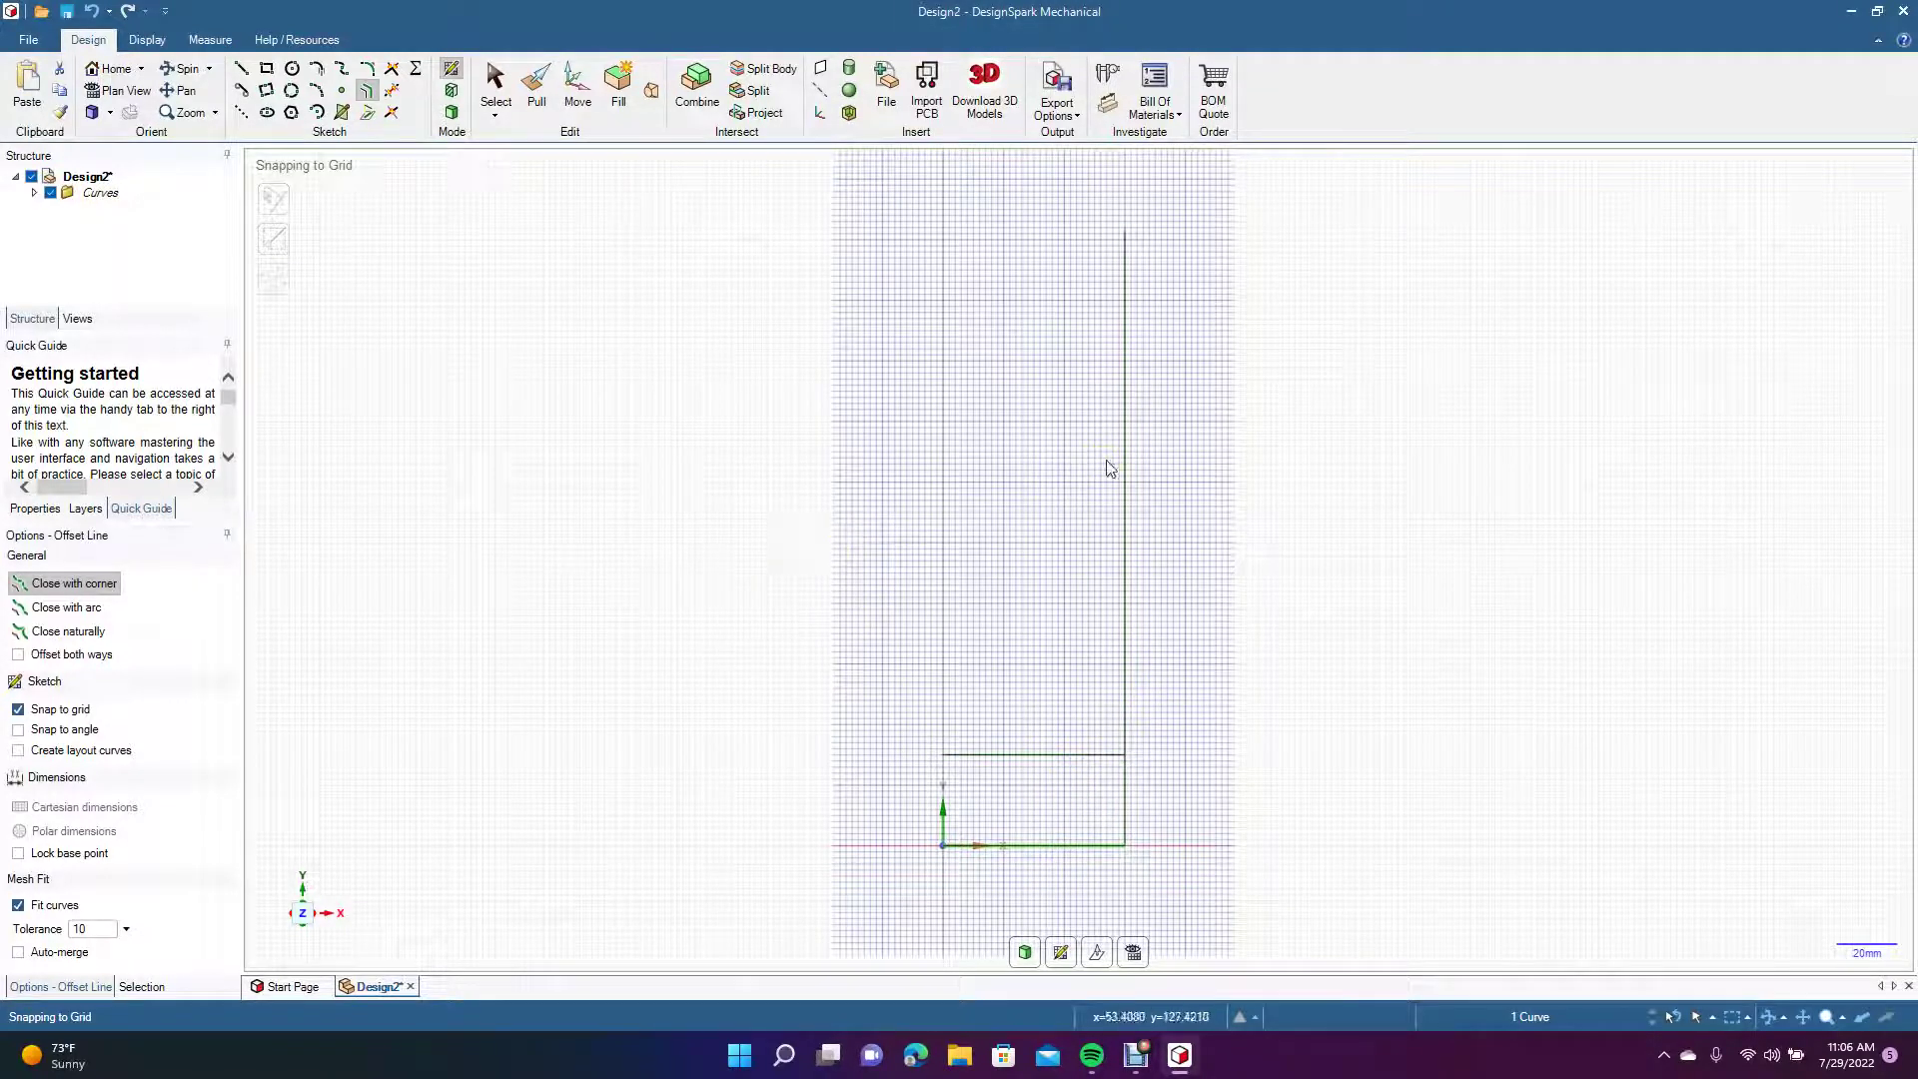
pyautogui.click(1121, 495)
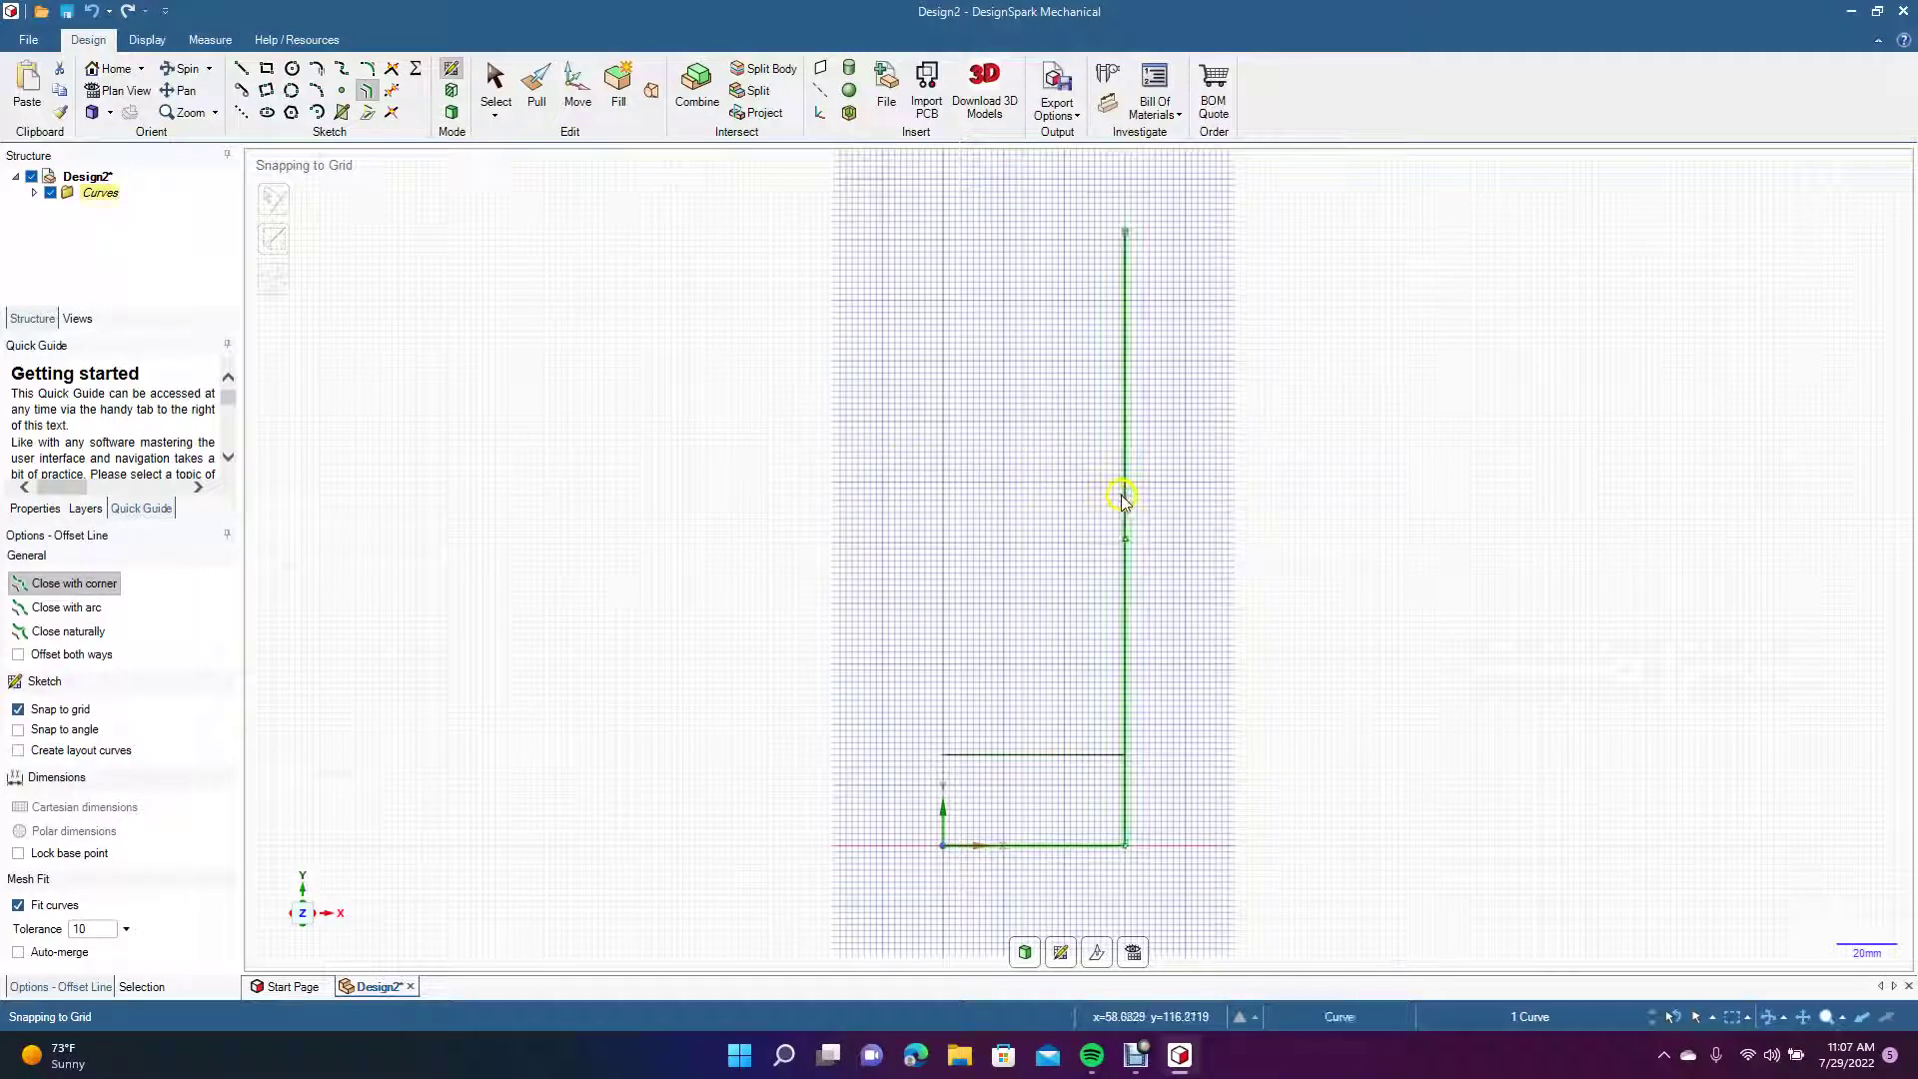
pyautogui.click(1122, 494)
pyautogui.click(1102, 496)
pyautogui.click(1107, 503)
pyautogui.click(992, 789)
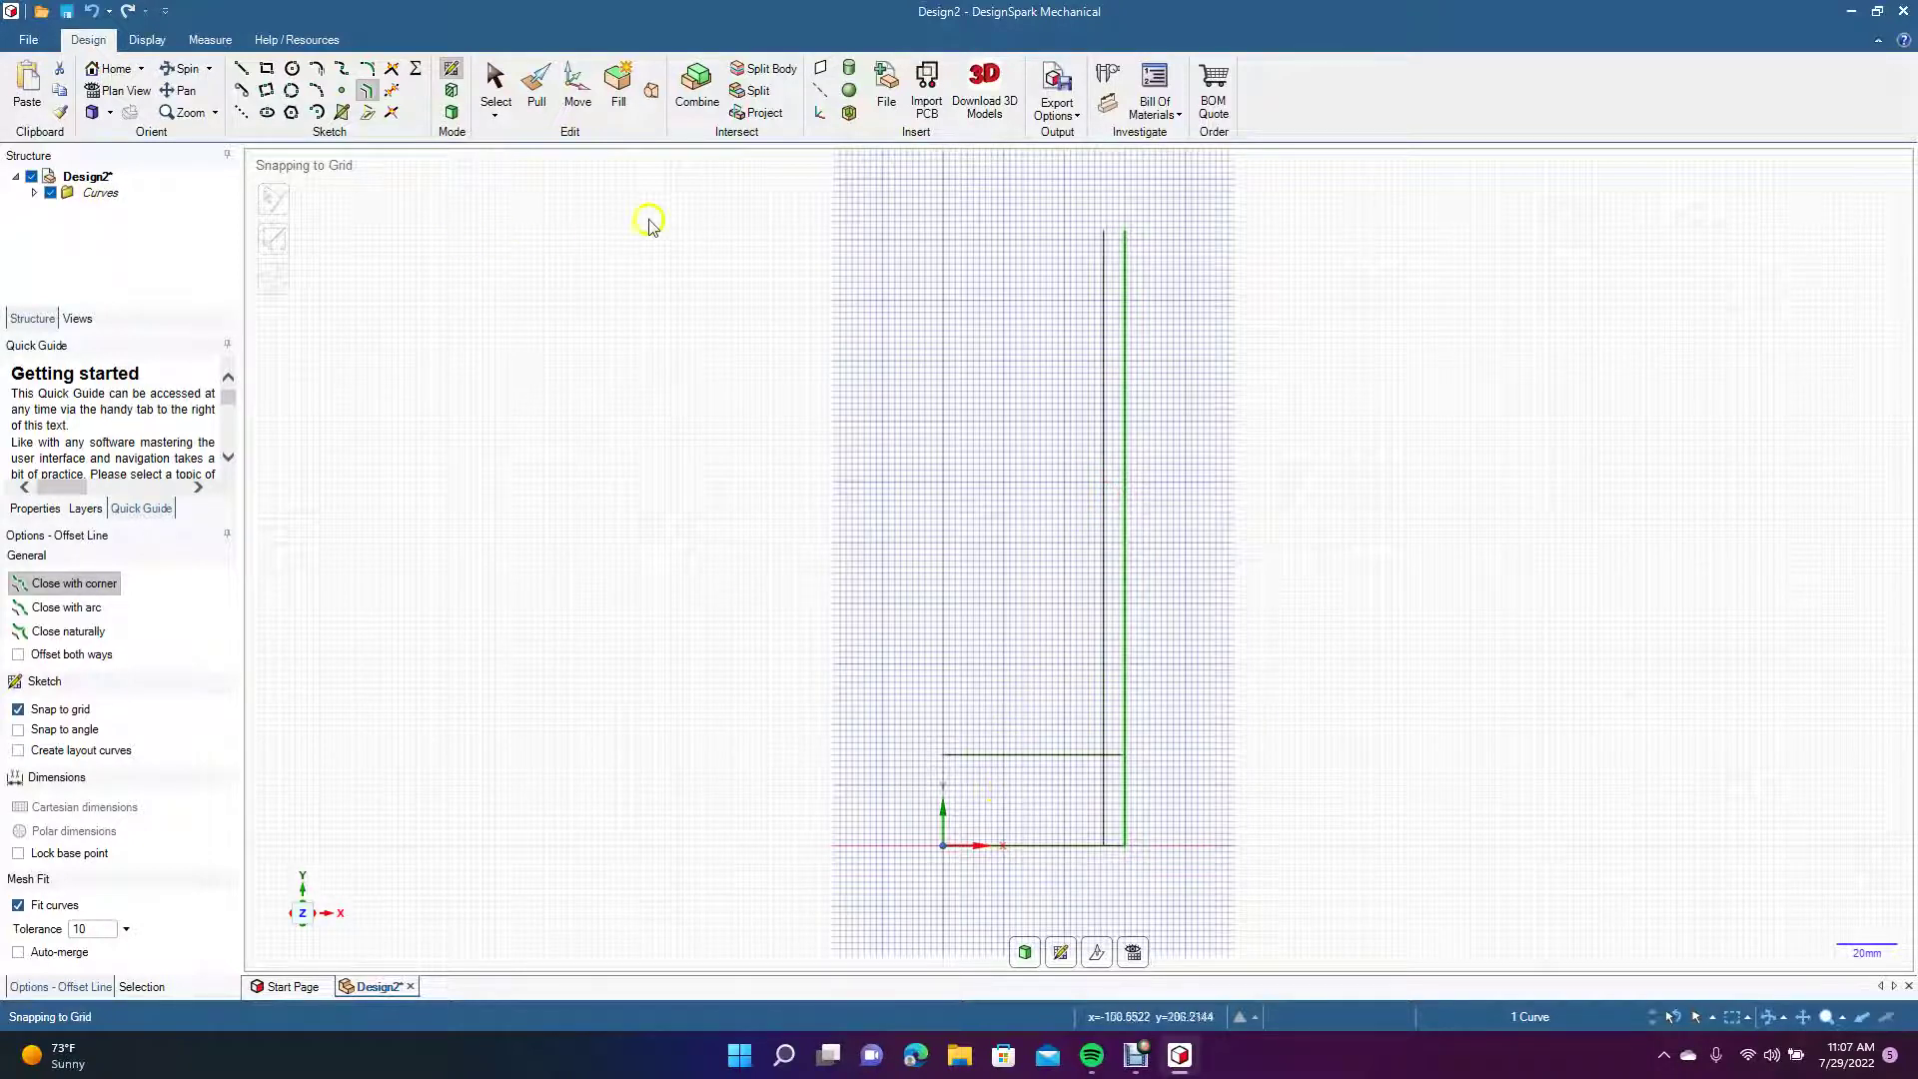
# Trim the overlapping ends of the two offset lines and round their inner corner with a 14 mm radius.
pyautogui.click(392, 92)
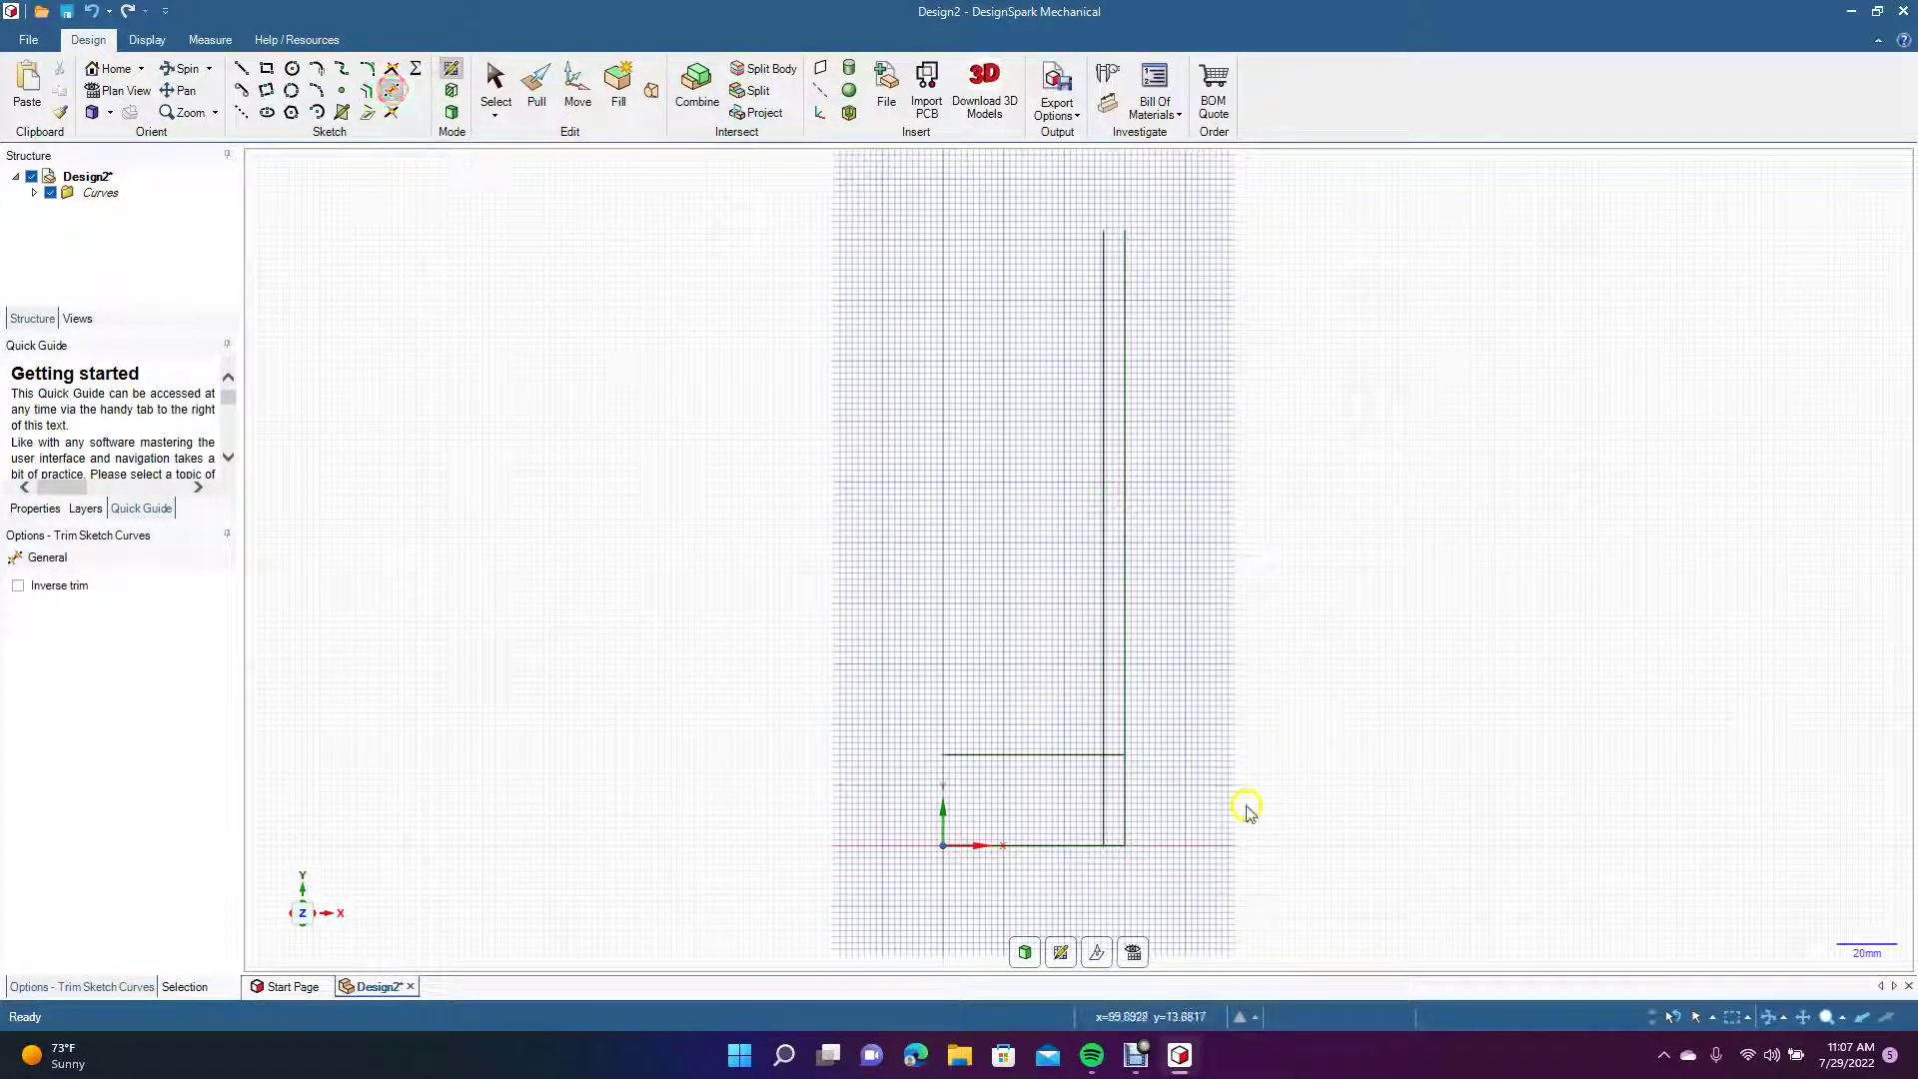
pyautogui.click(1103, 786)
pyautogui.click(1113, 761)
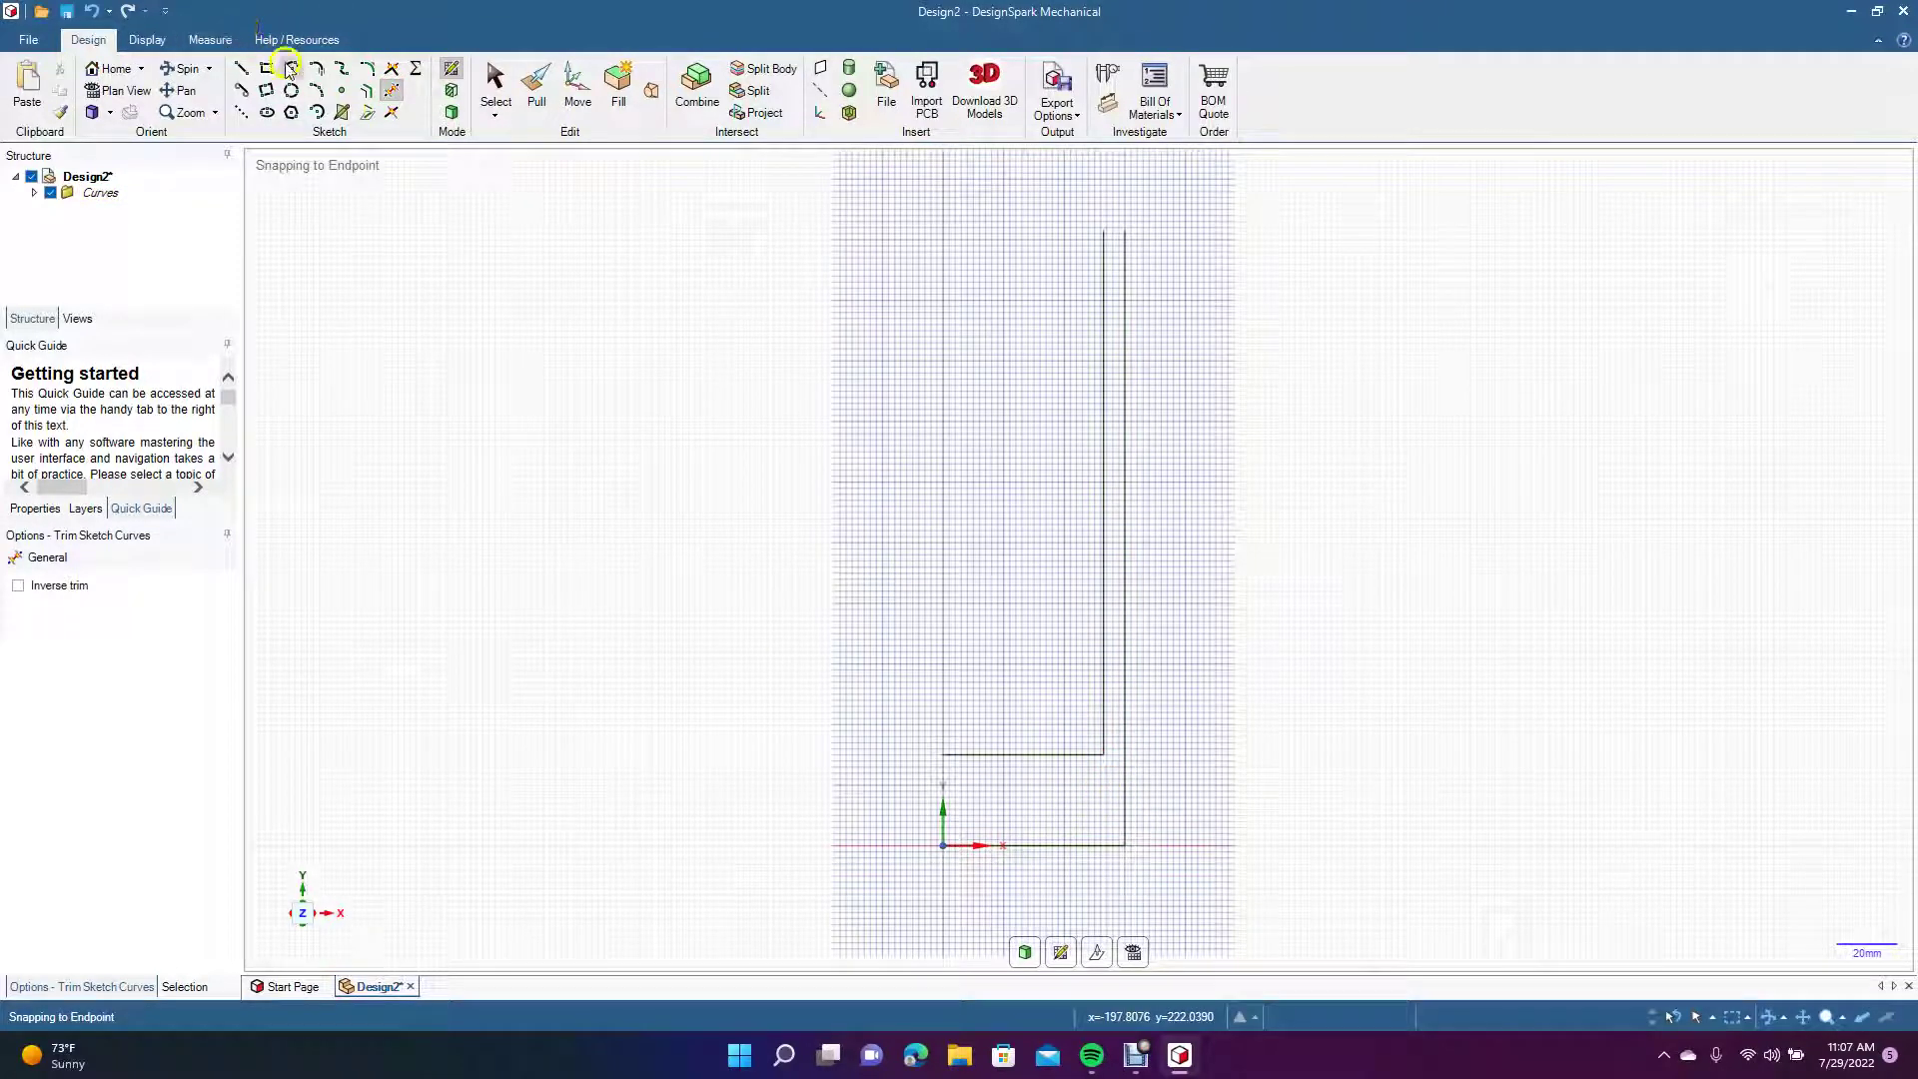
pyautogui.click(367, 71)
pyautogui.click(1084, 751)
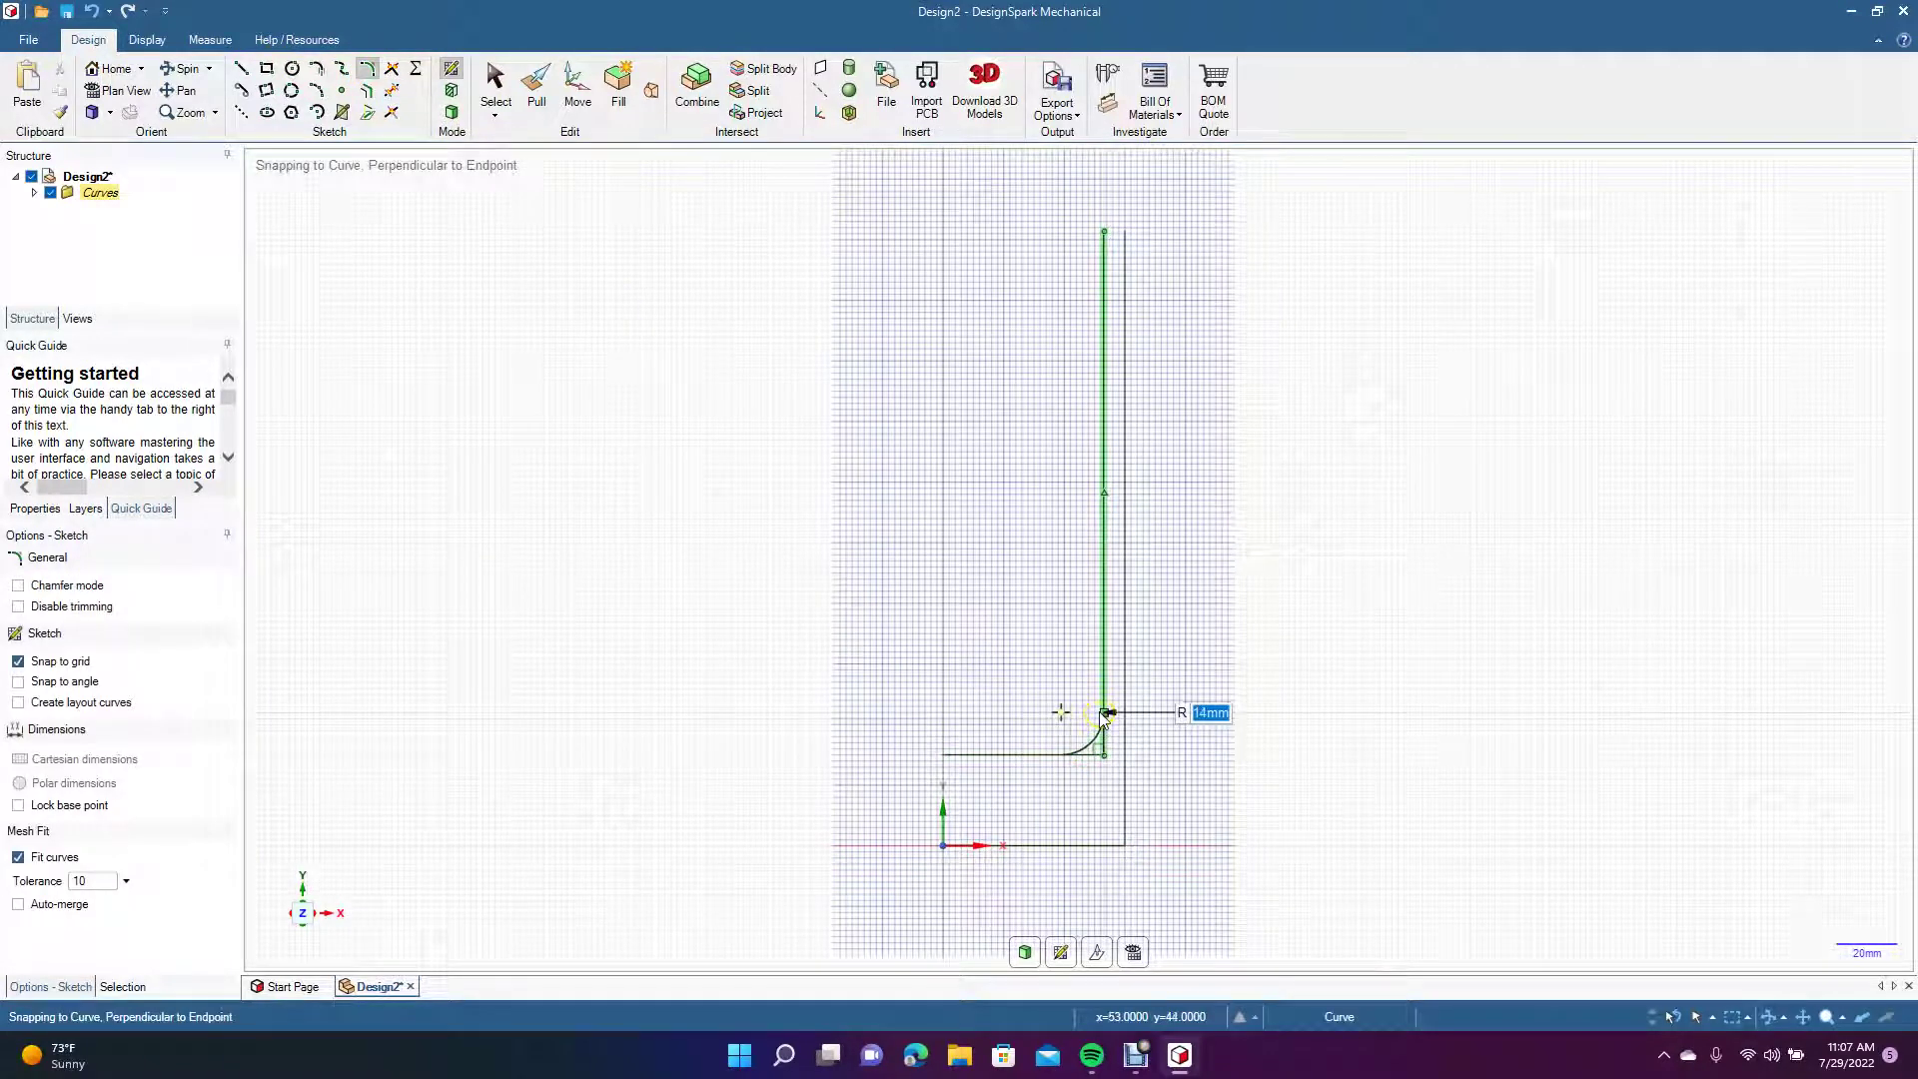
pyautogui.click(1103, 715)
pyautogui.click(1123, 846)
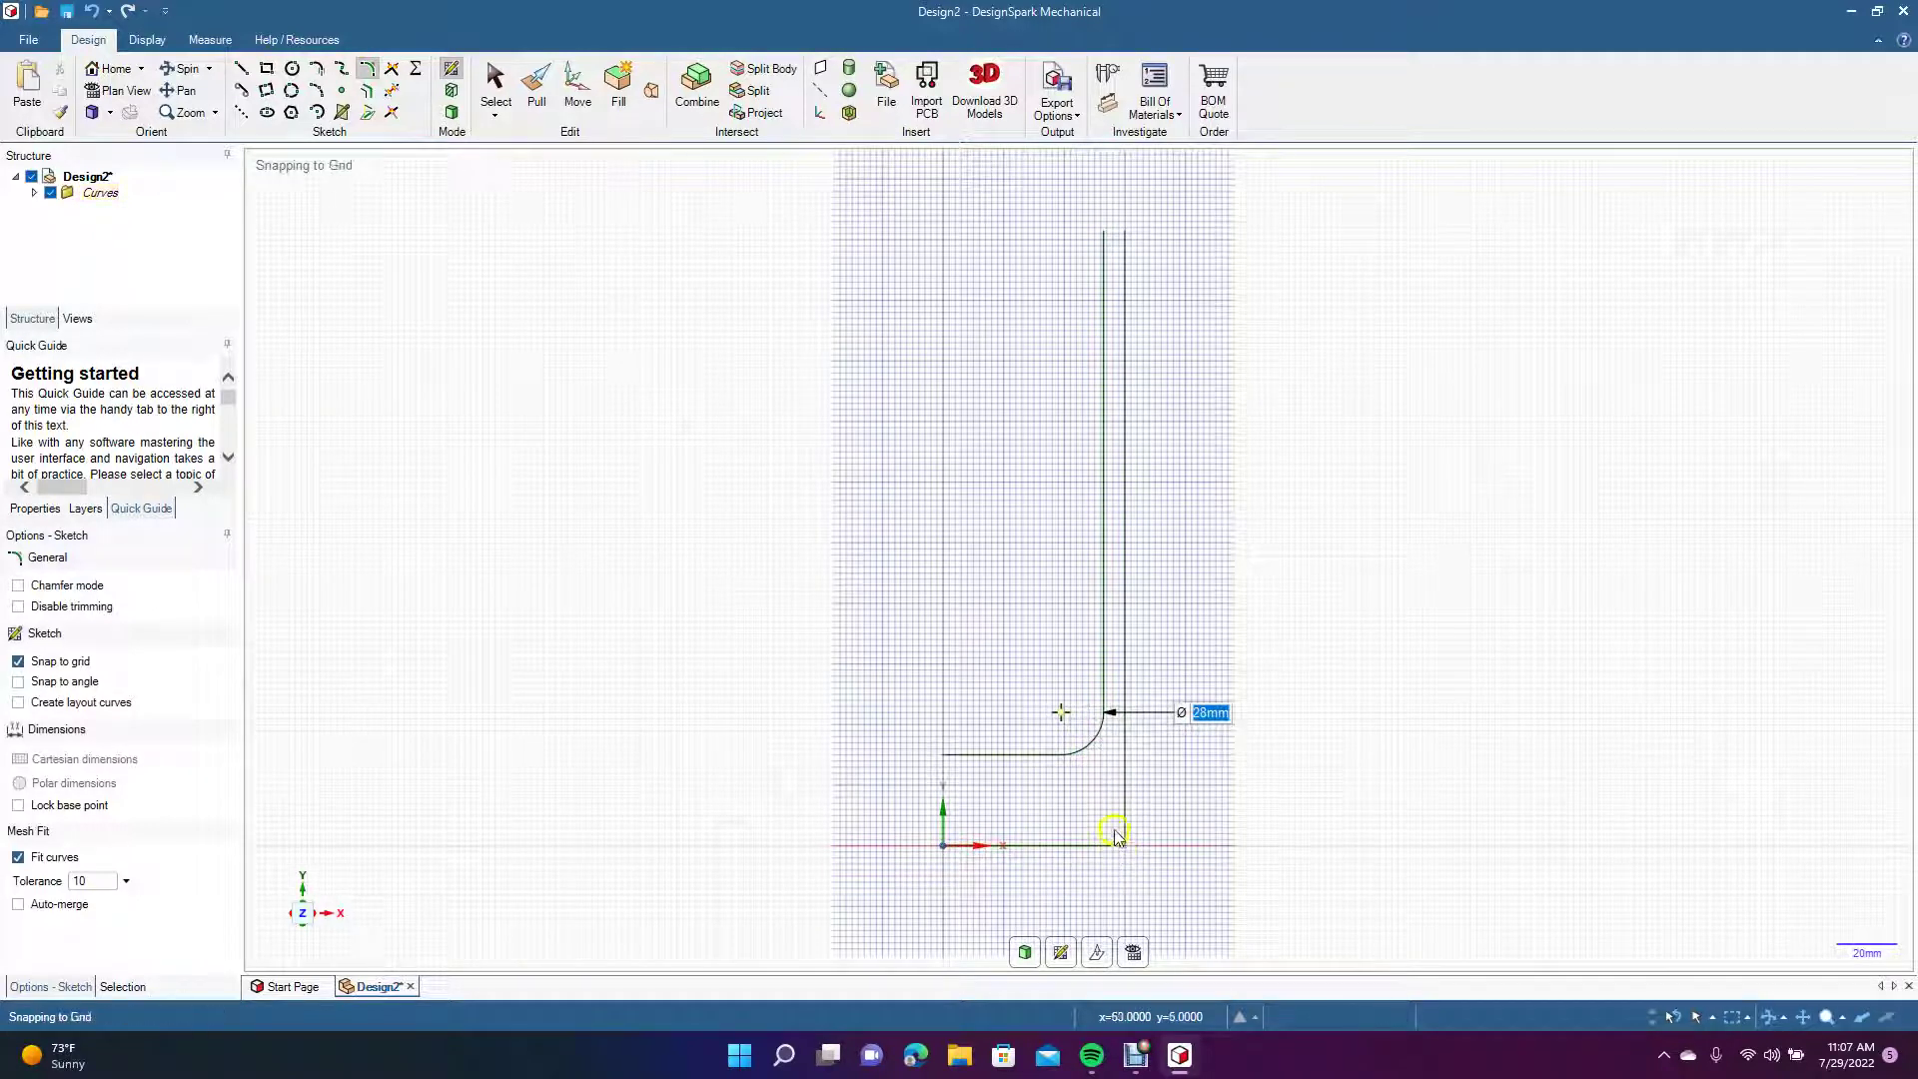
# Close the profile with a 7 mm line across the wall's top and a 30 mm line from the inner floor to the origin.
pyautogui.click(241, 68)
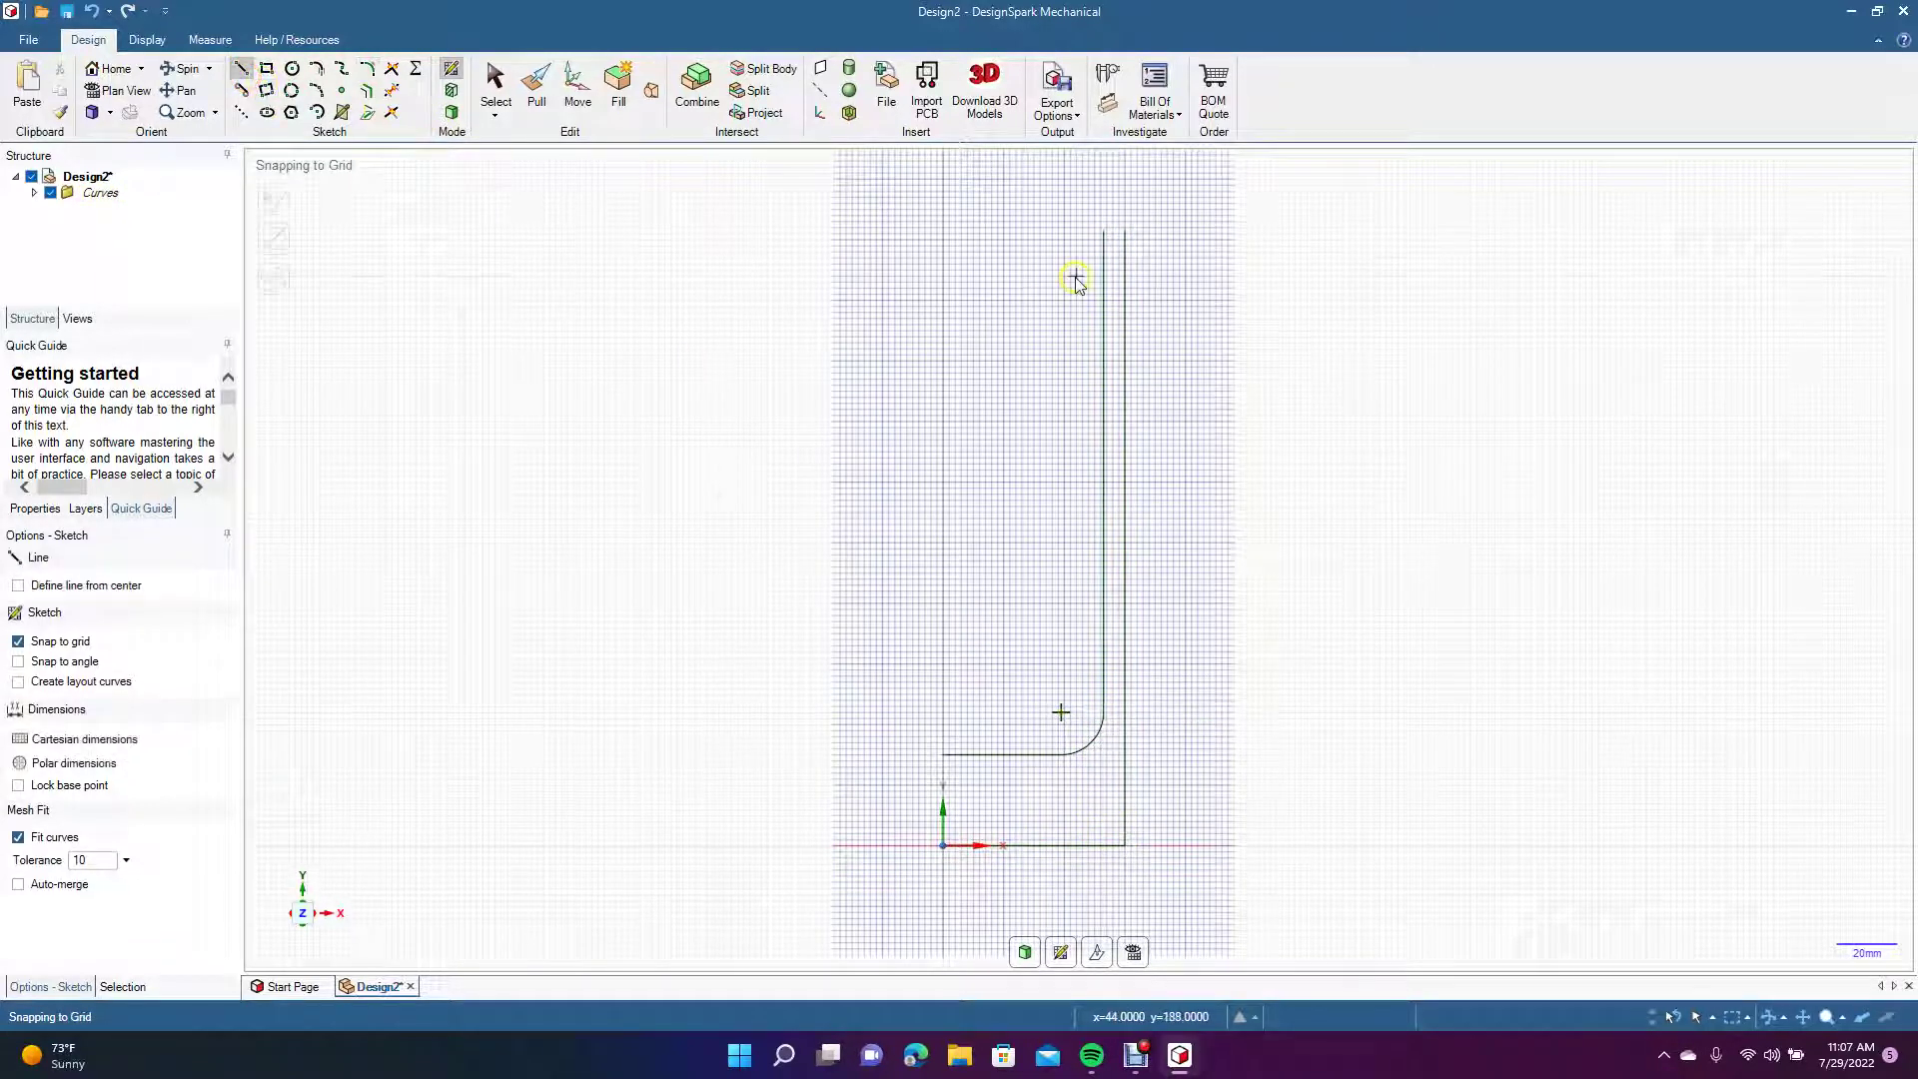
pyautogui.click(1105, 232)
pyautogui.click(1125, 232)
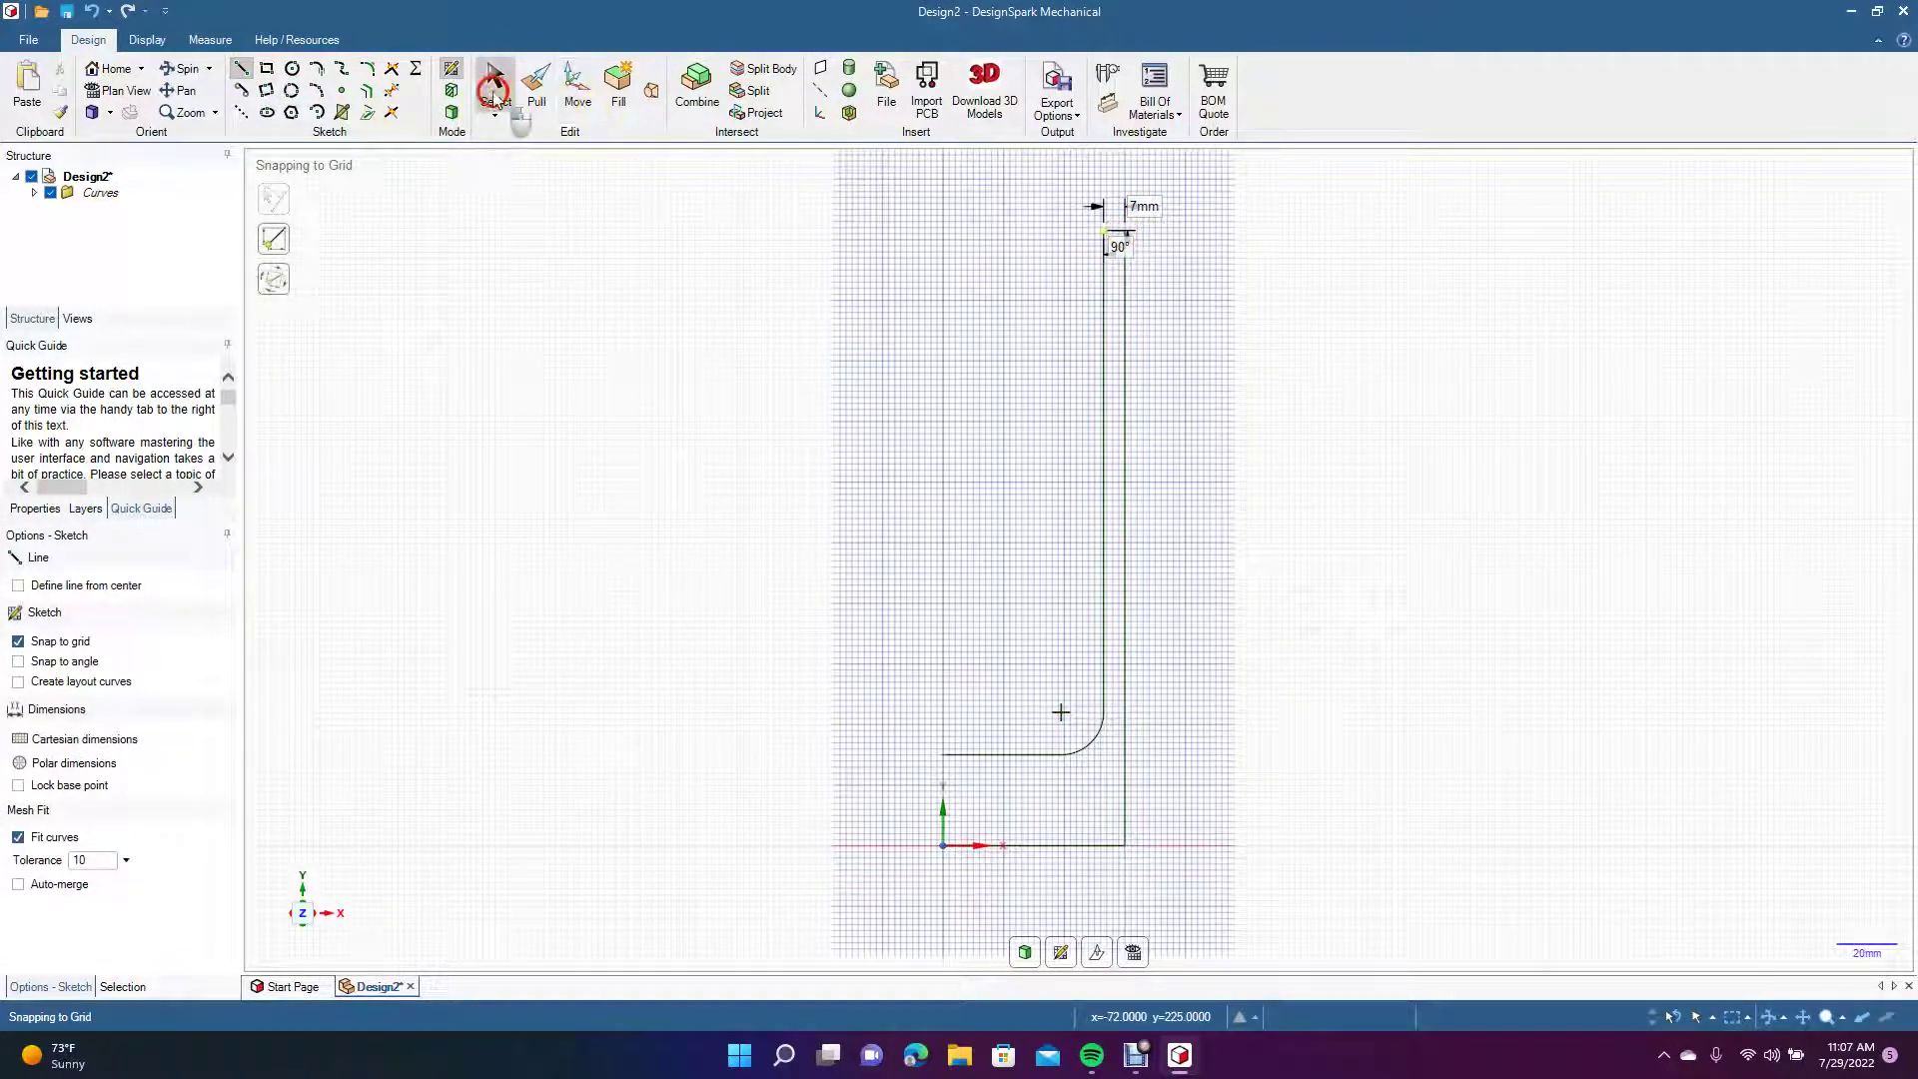
pyautogui.click(495, 86)
pyautogui.click(241, 68)
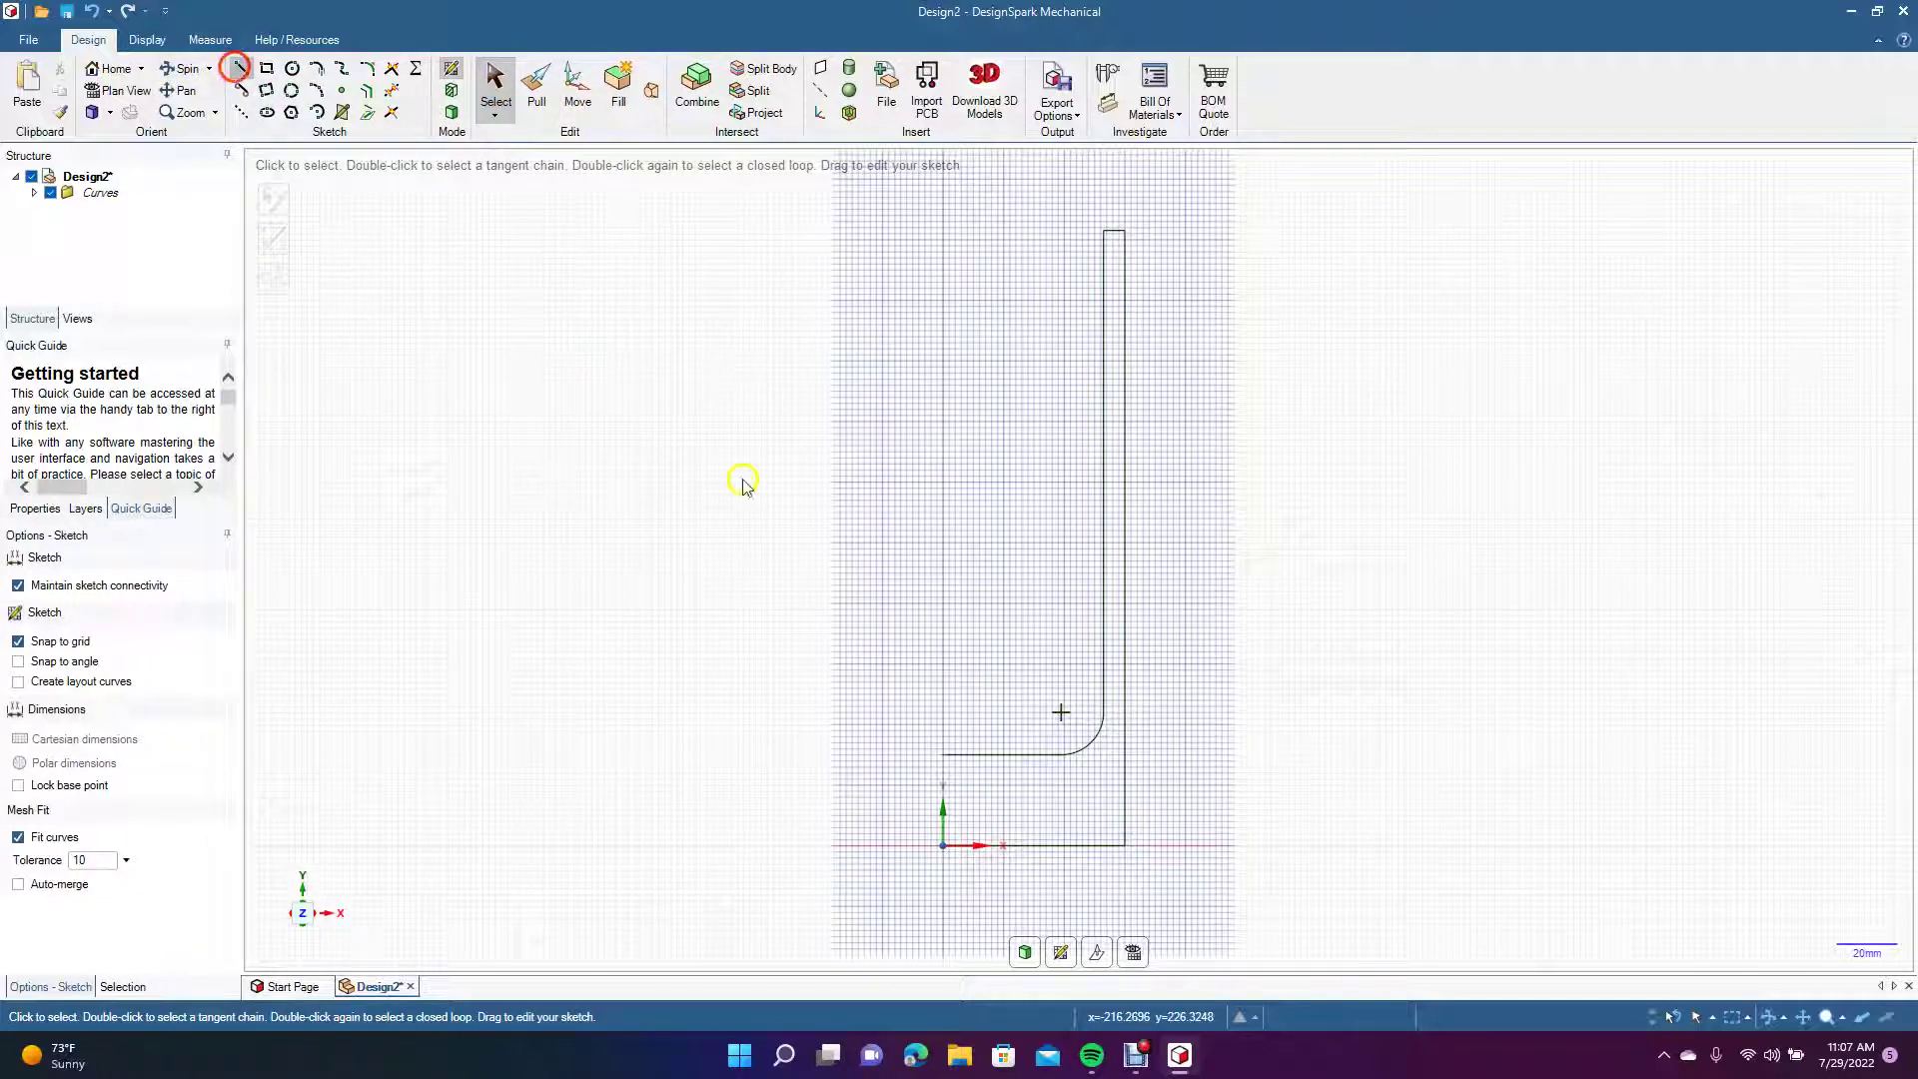
pyautogui.click(944, 756)
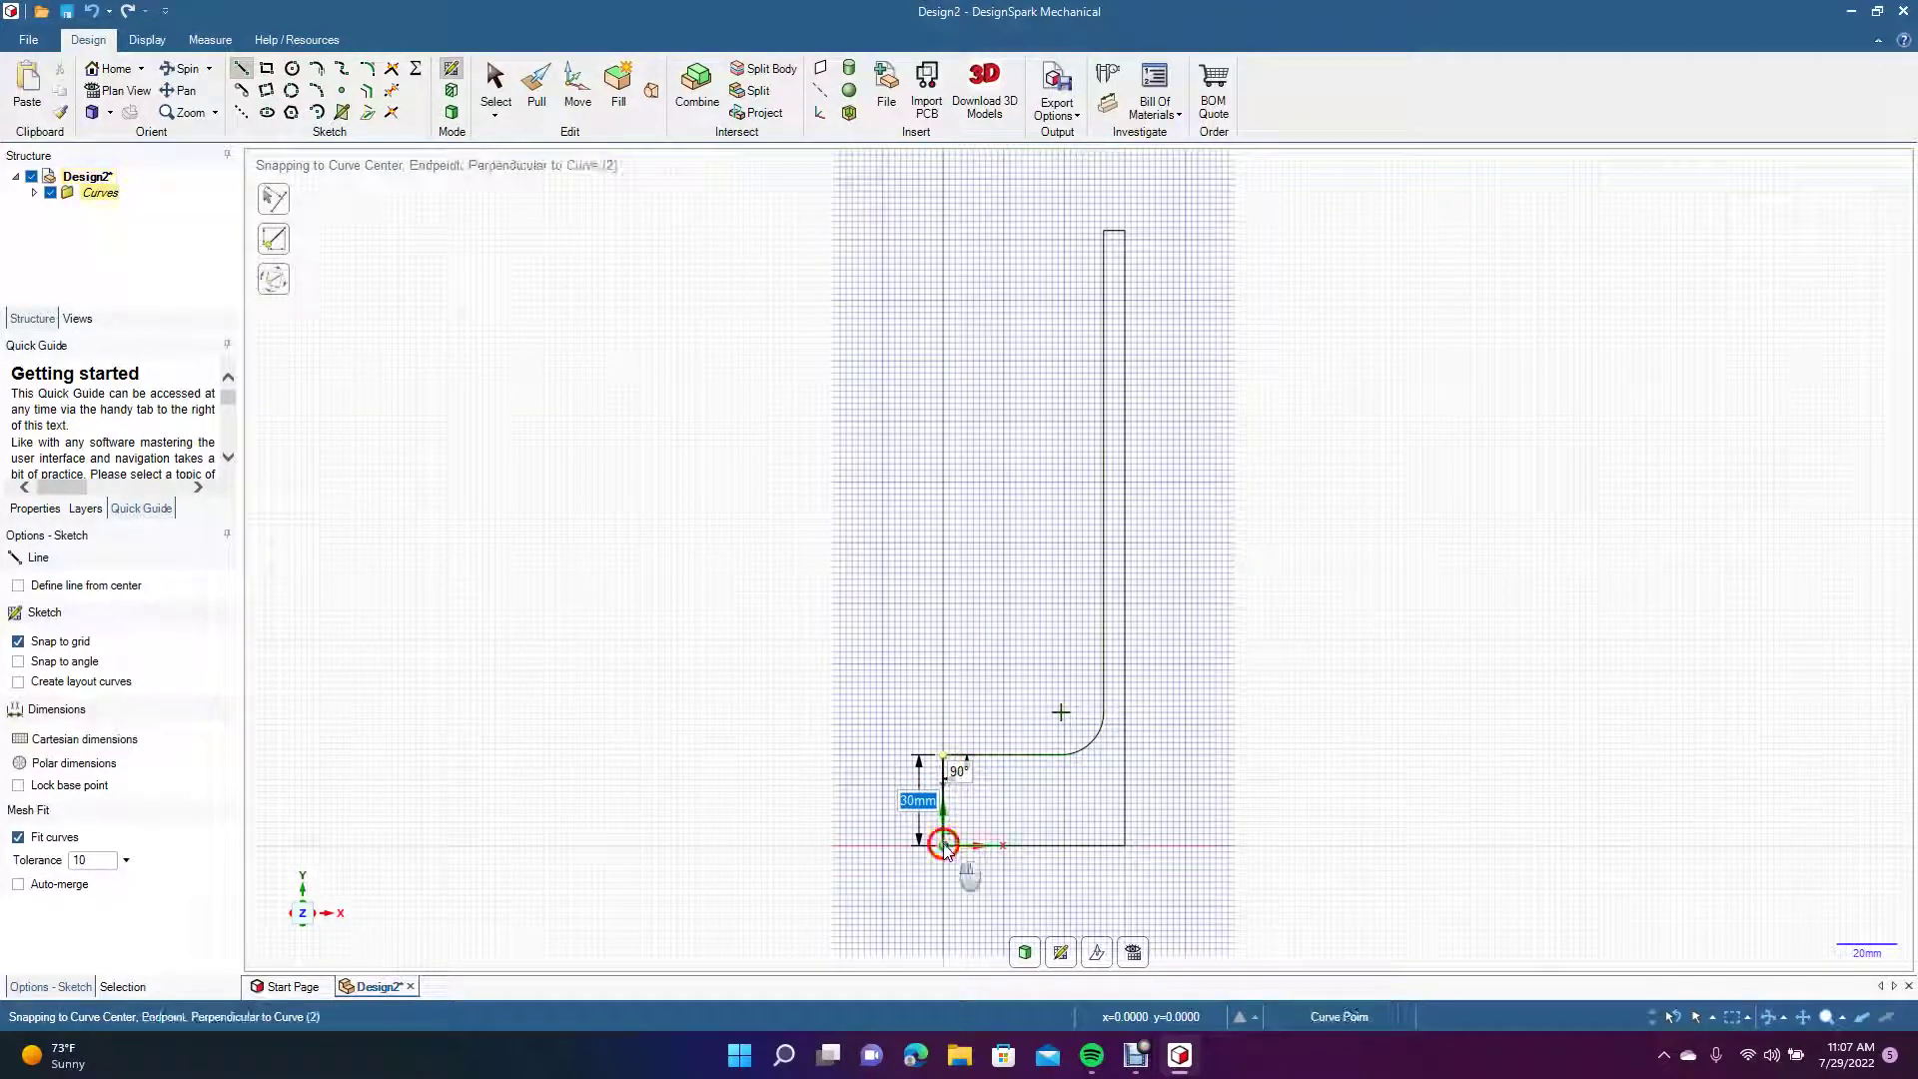
pyautogui.click(945, 846)
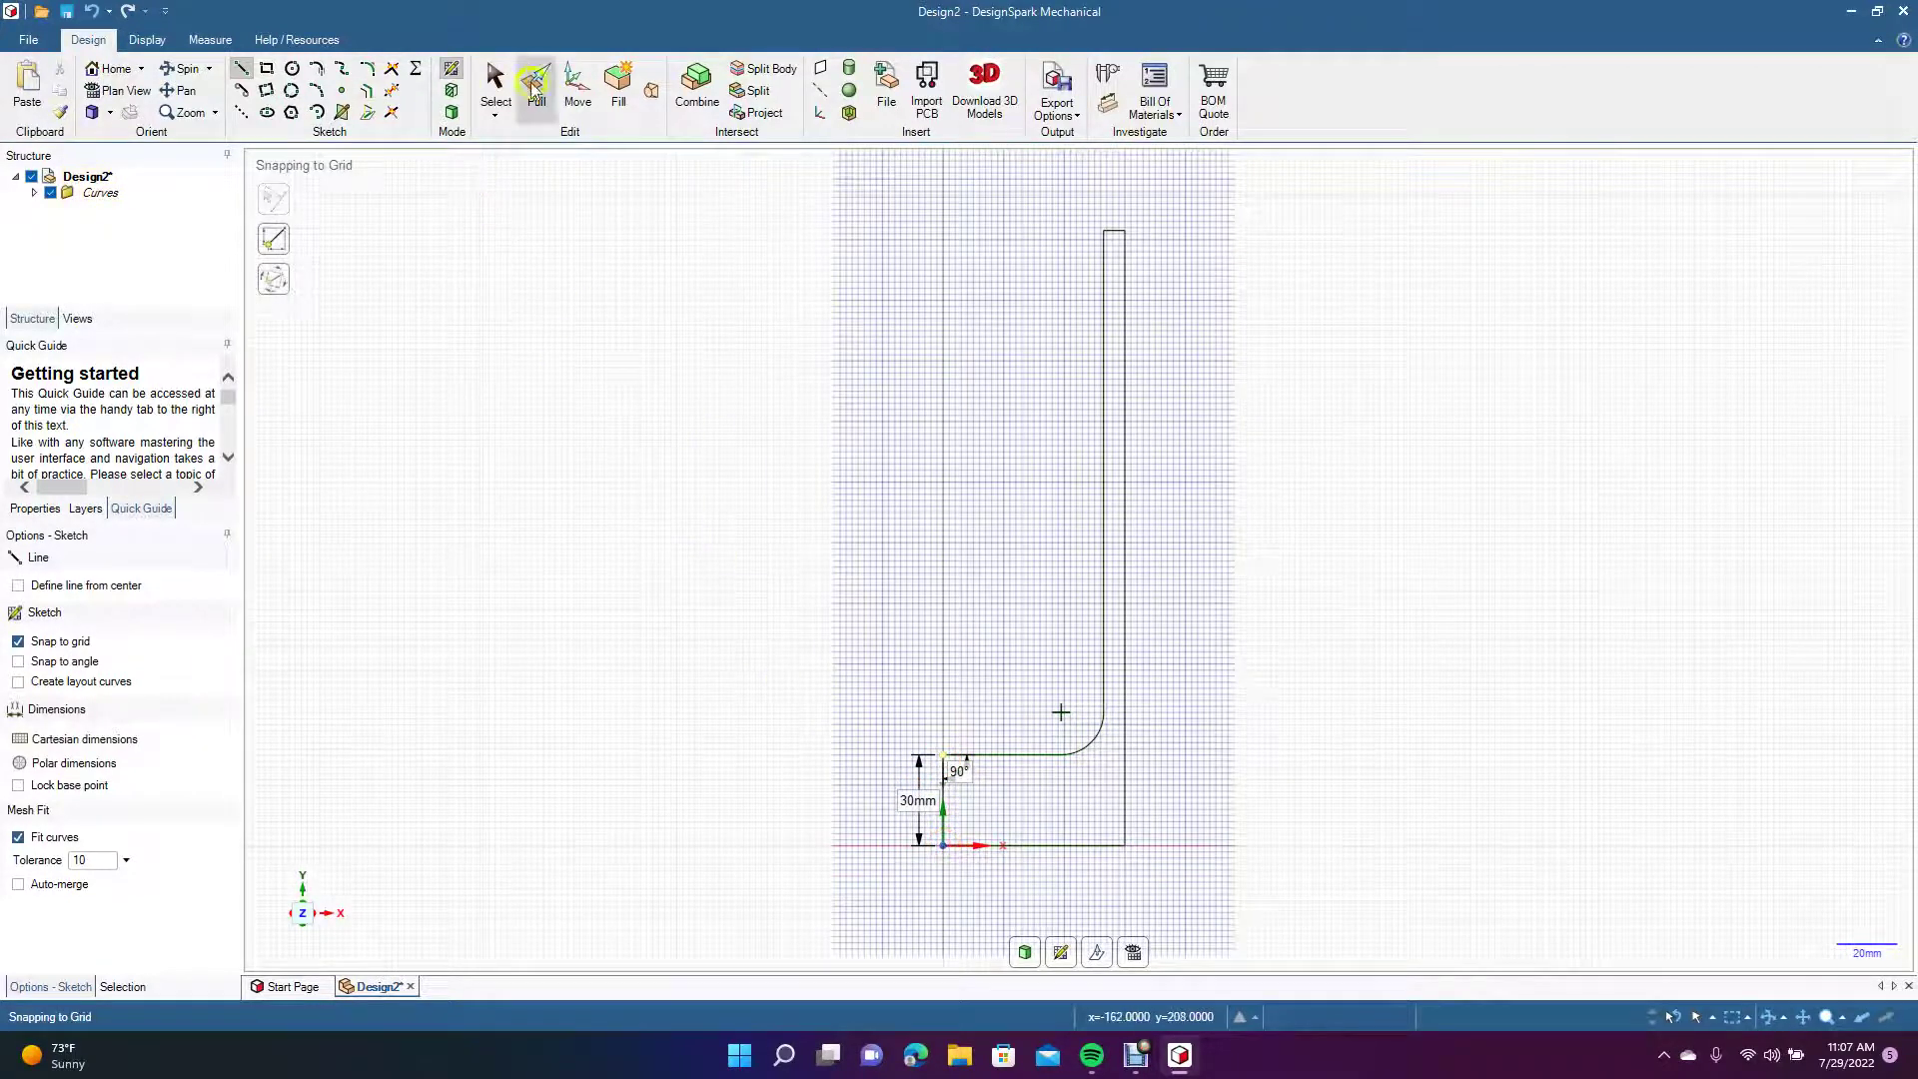
pyautogui.click(495, 84)
# Round both upper corners of the narrow wall with 3 mm radius sketch fillets.
pyautogui.click(1104, 239)
pyautogui.scroll(3, 1084, 277)
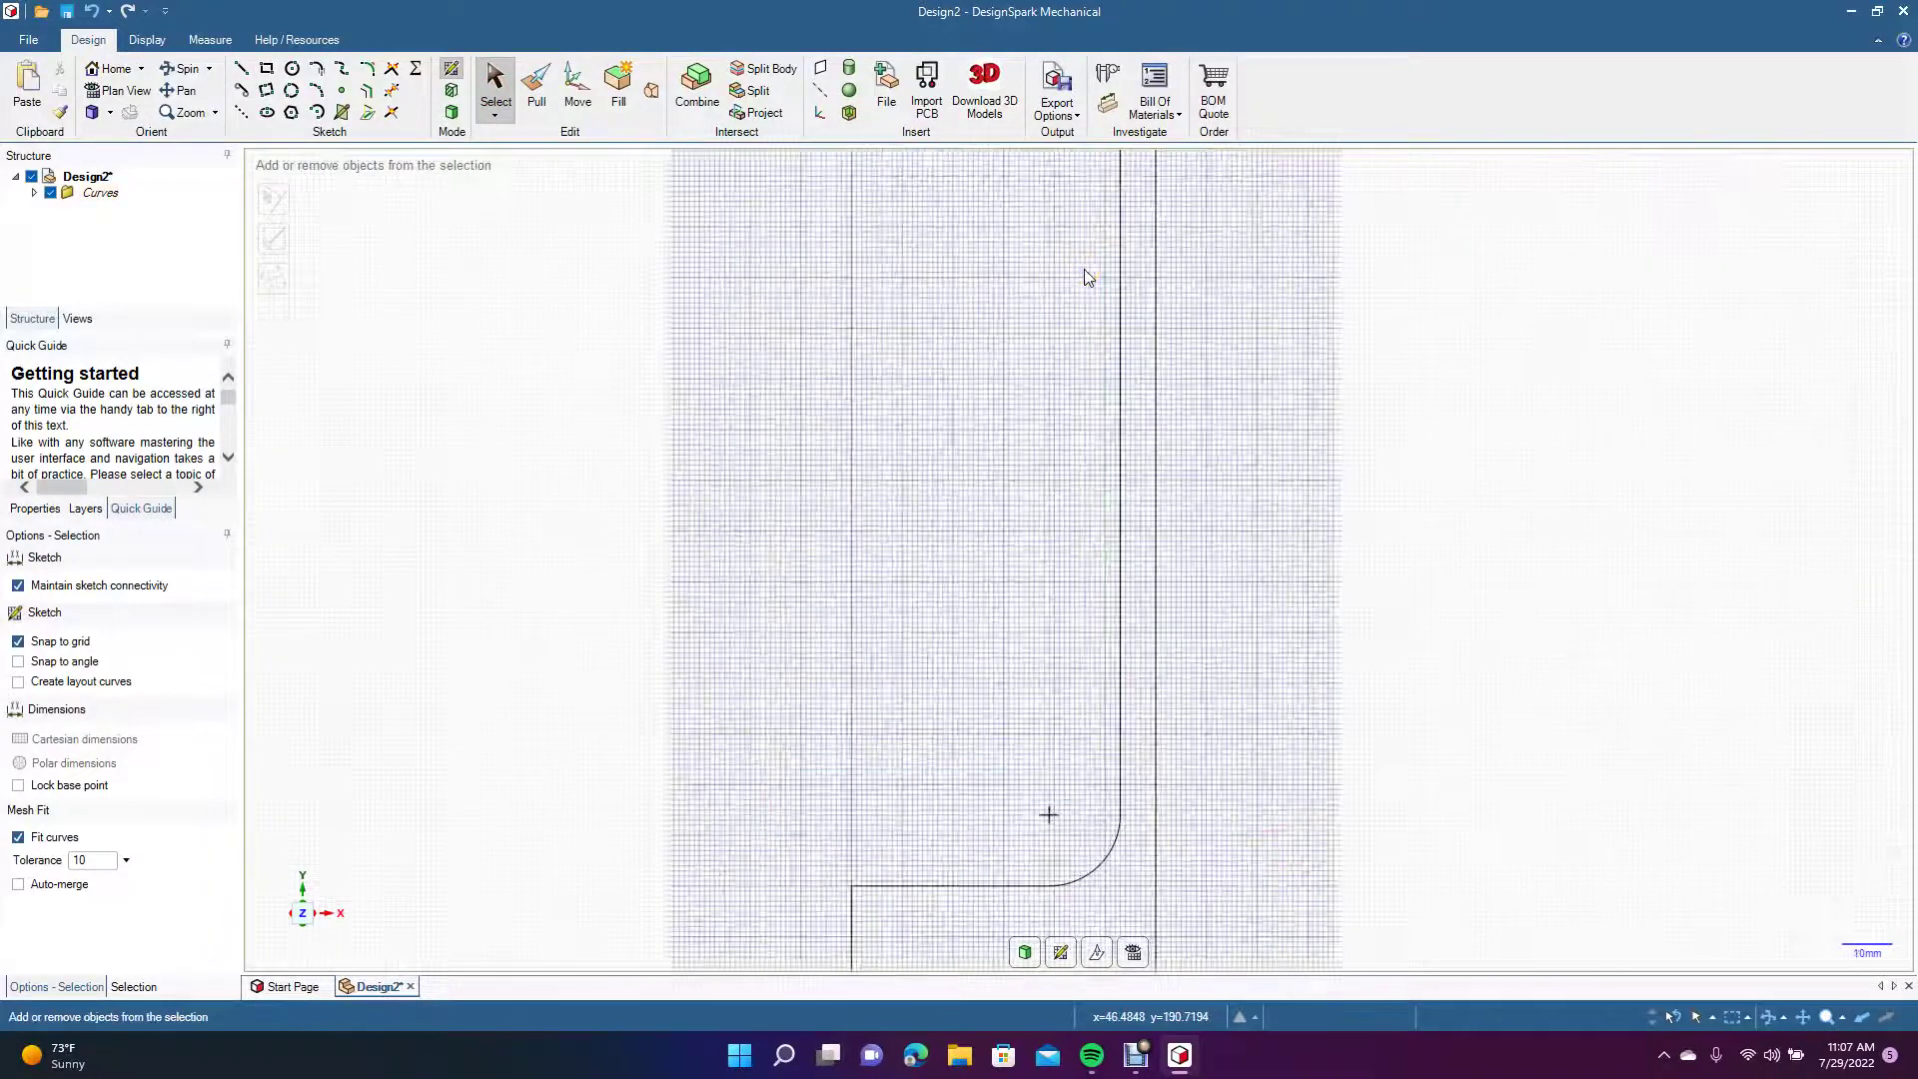
pyautogui.click(186, 93)
pyautogui.moveTo(1025, 514); pyautogui.dragTo(839, 866)
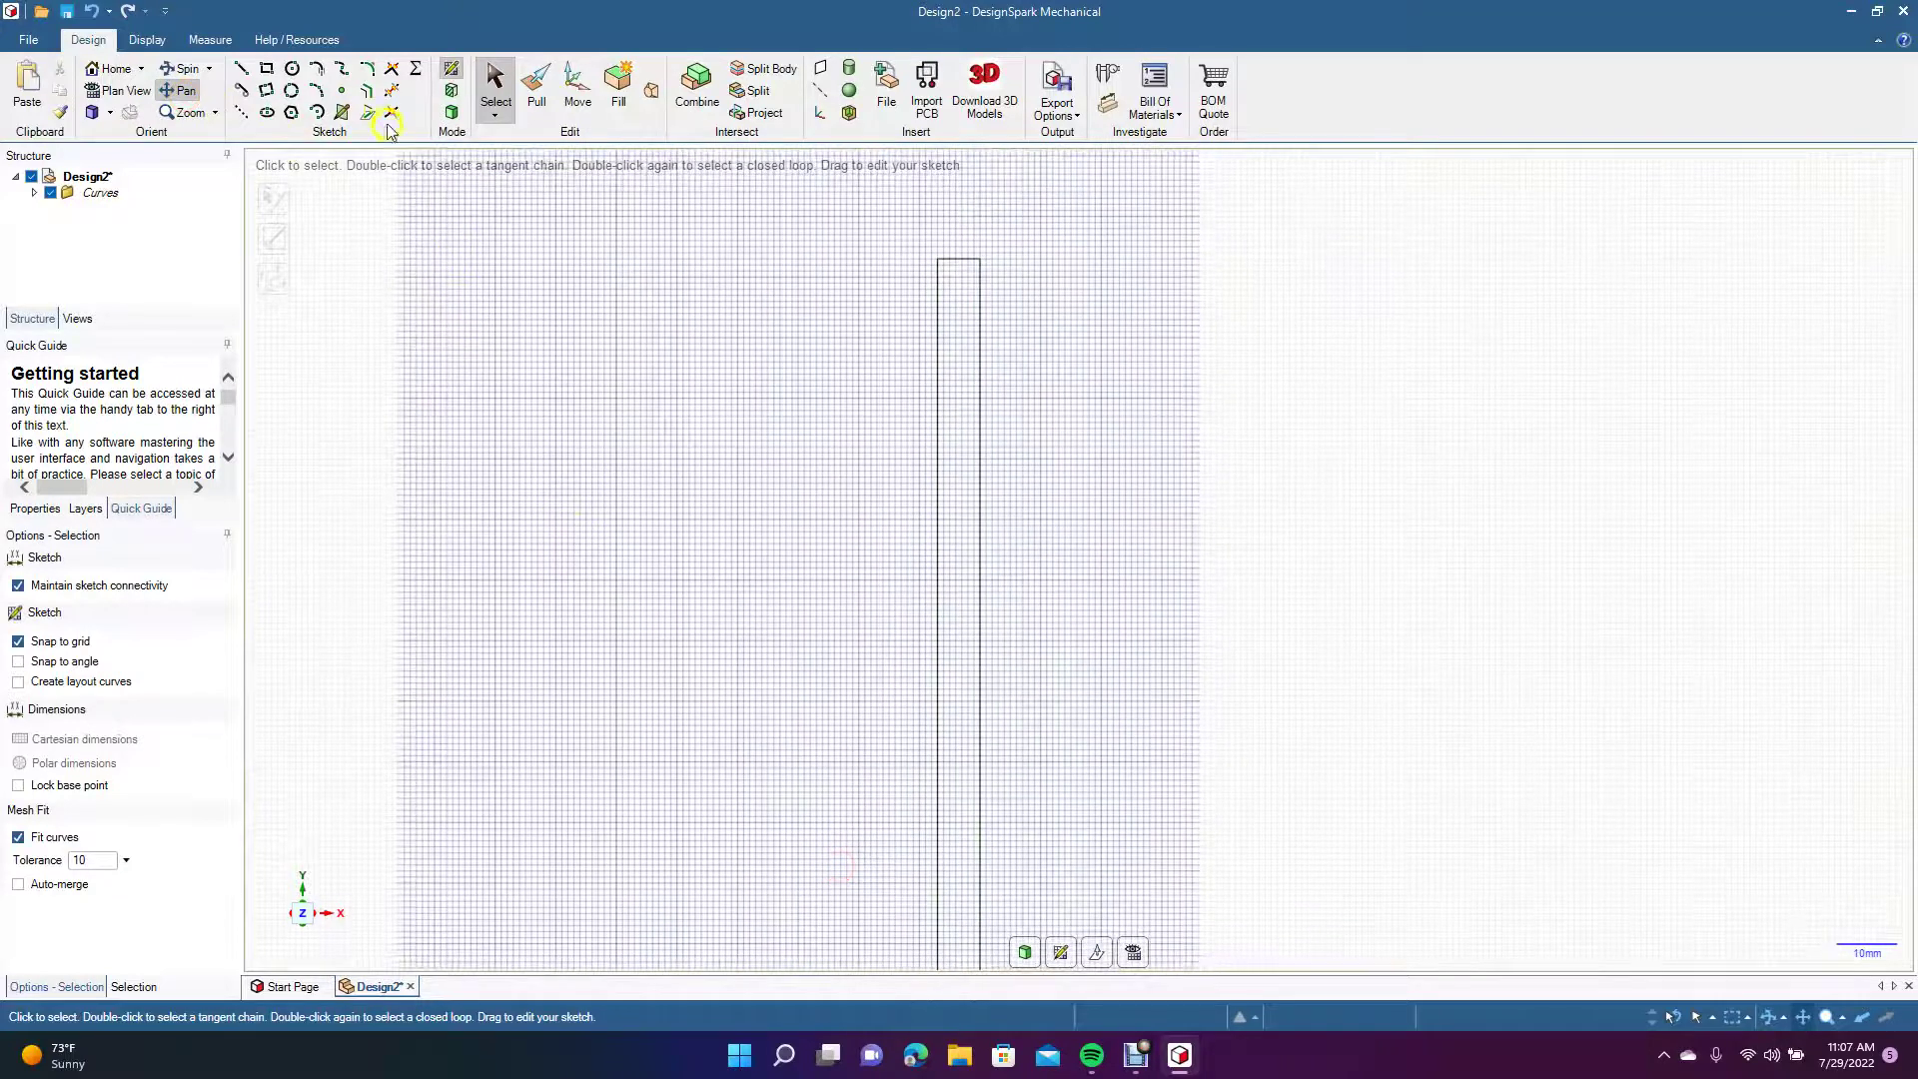
pyautogui.click(370, 72)
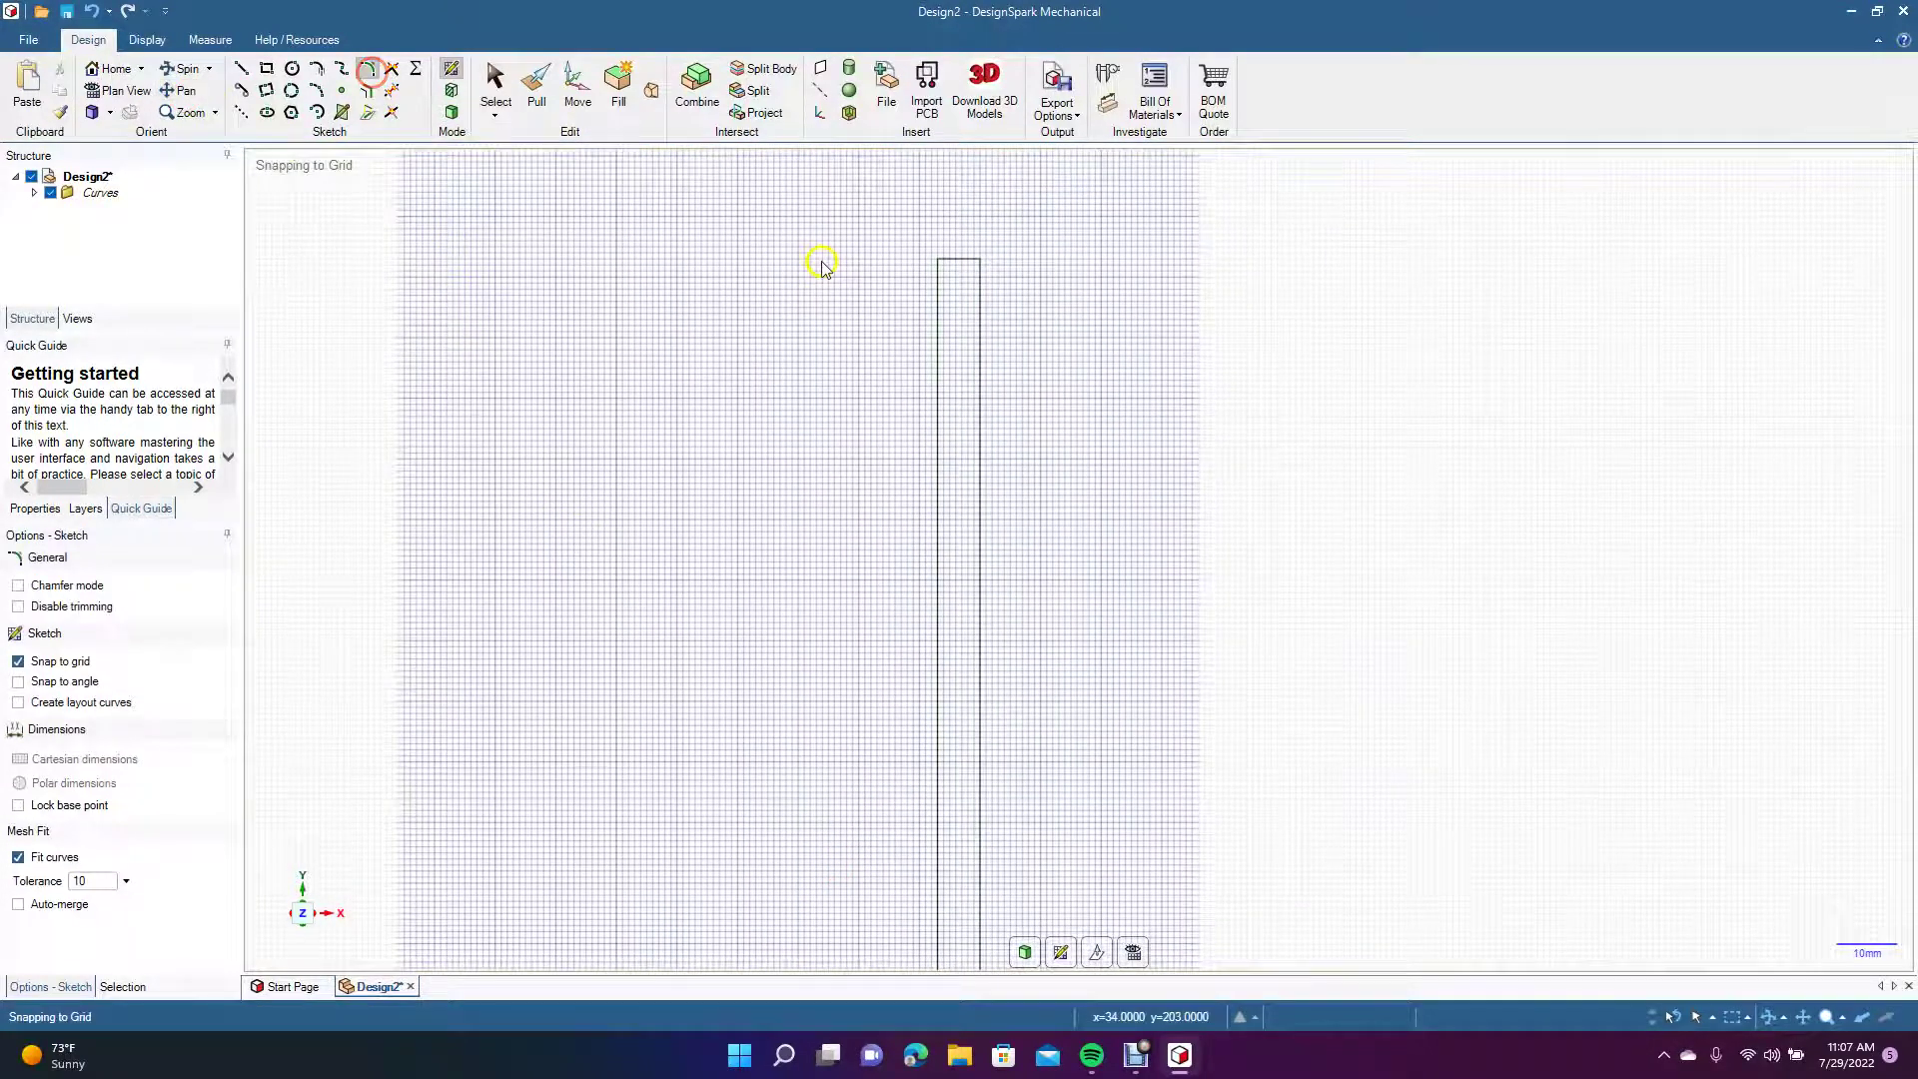
pyautogui.click(936, 267)
pyautogui.click(954, 262)
pyautogui.click(953, 264)
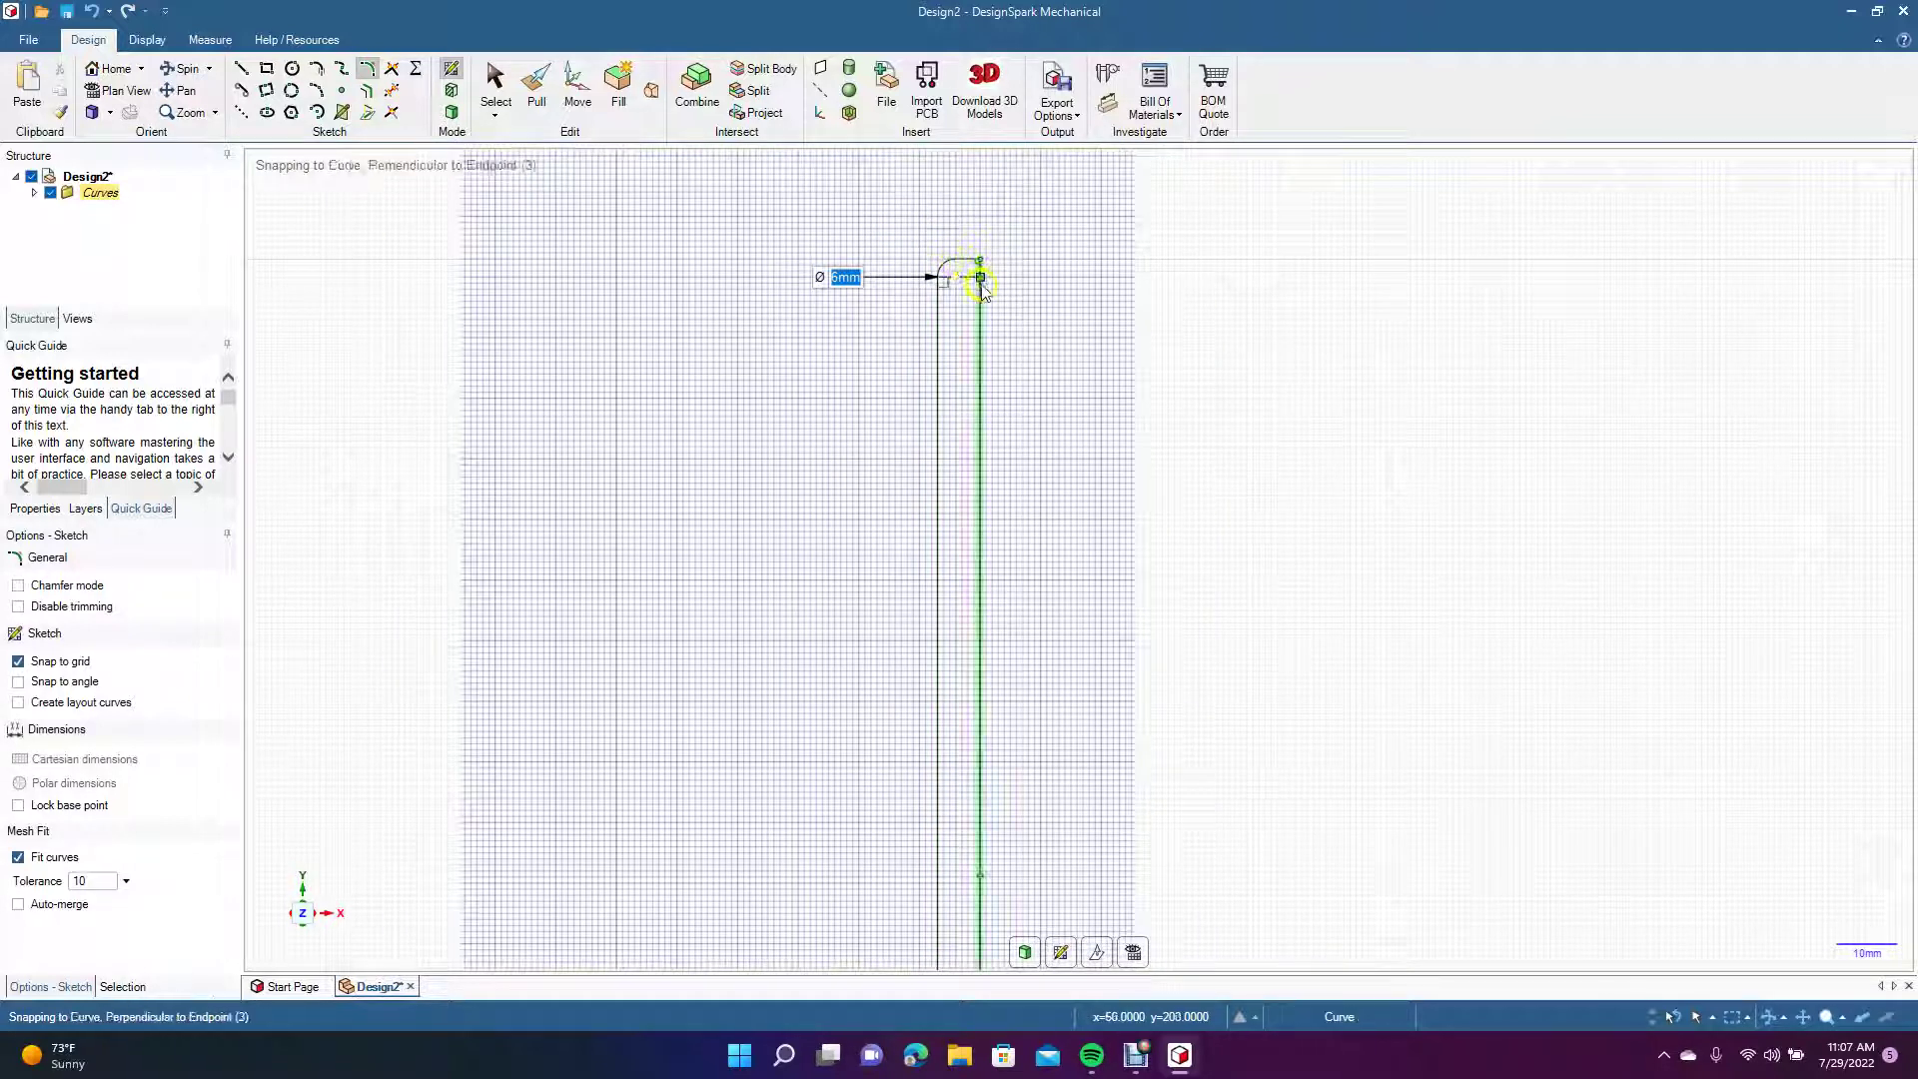
pyautogui.click(973, 270)
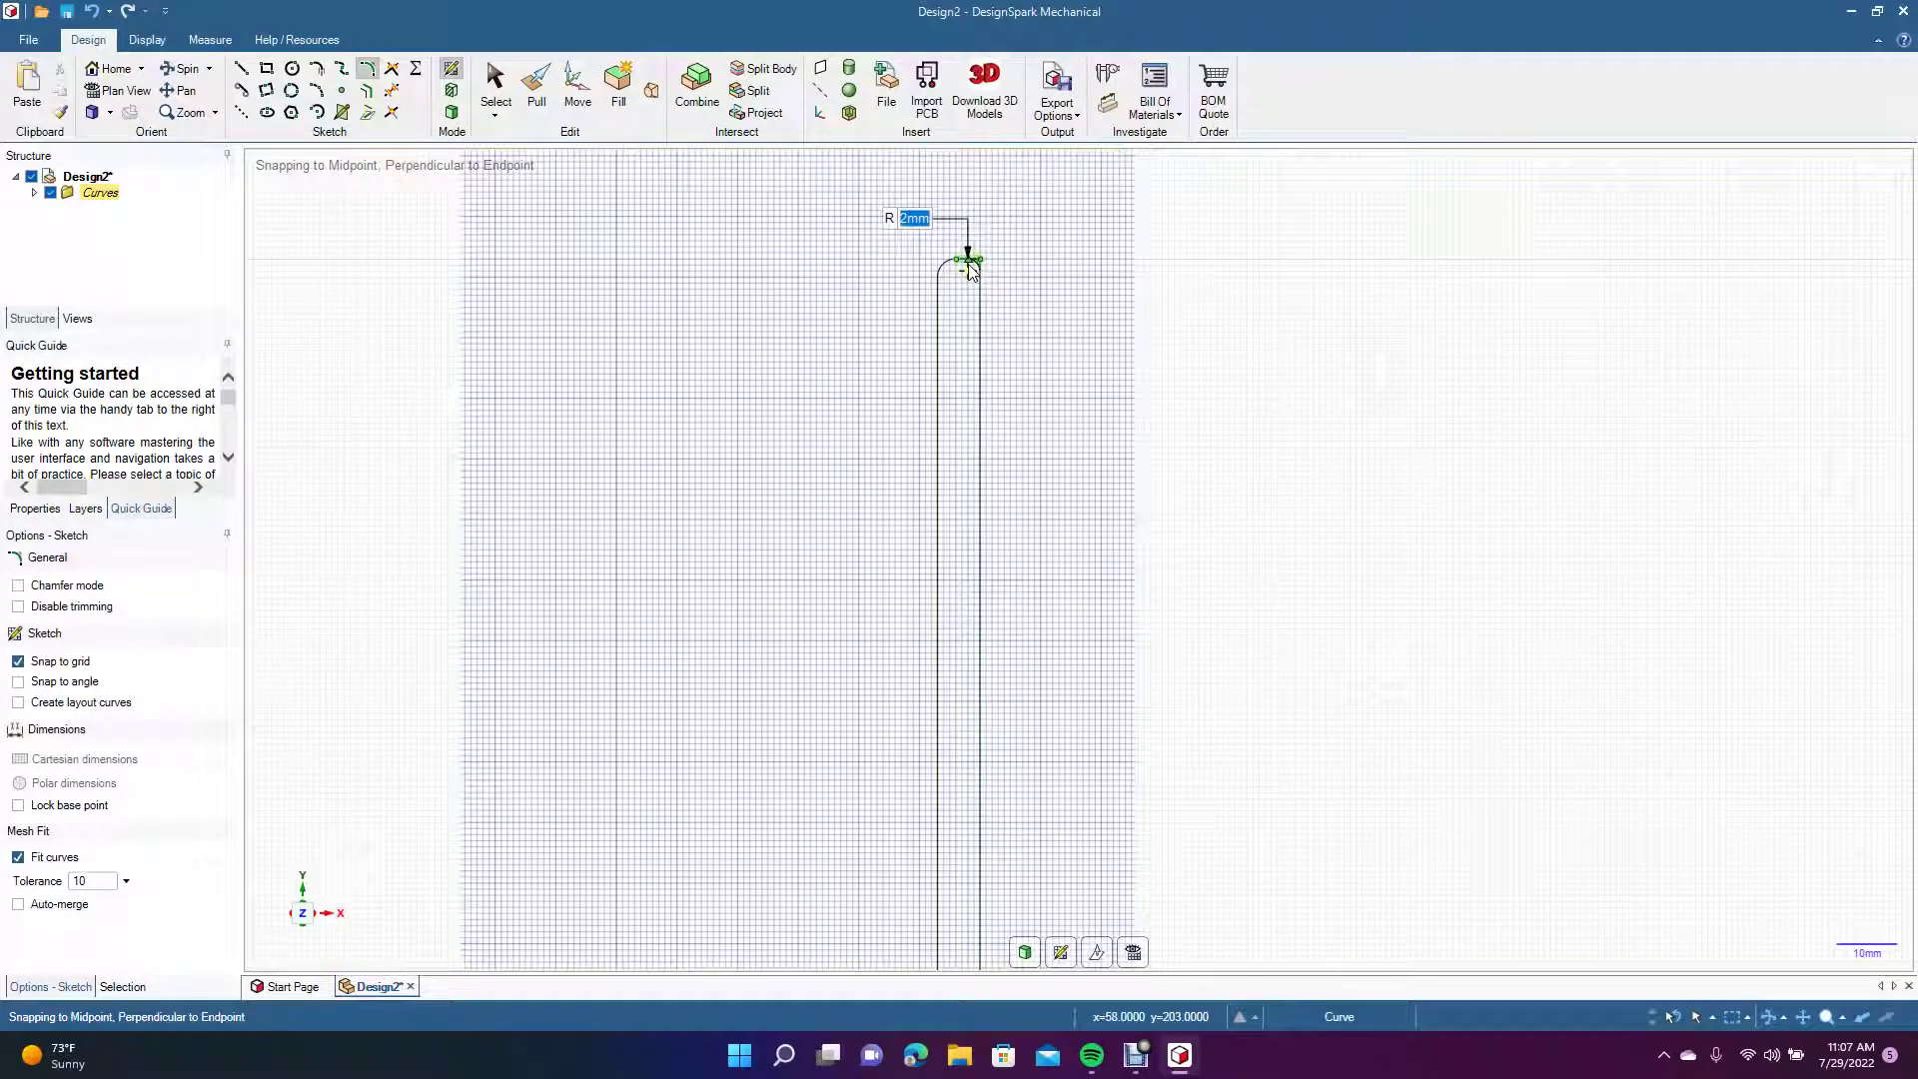
pyautogui.click(968, 266)
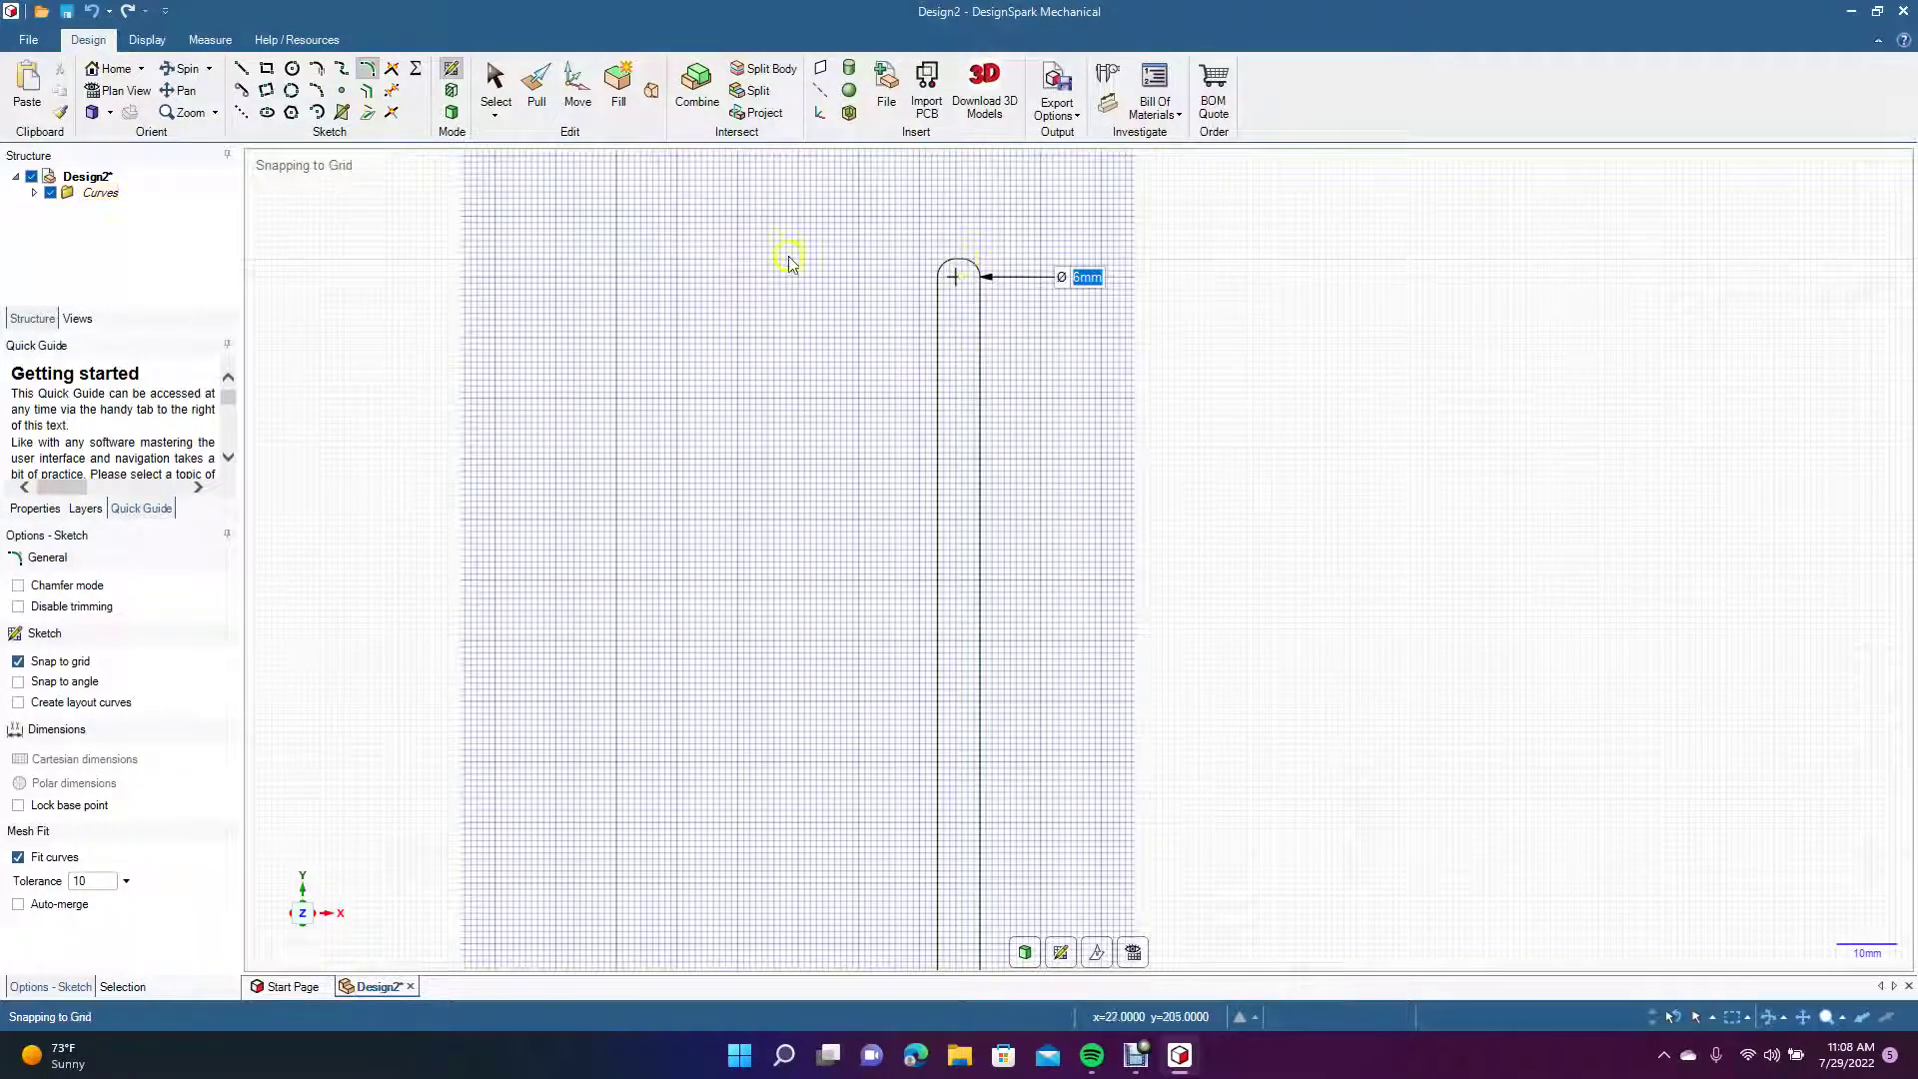
pyautogui.click(495, 82)
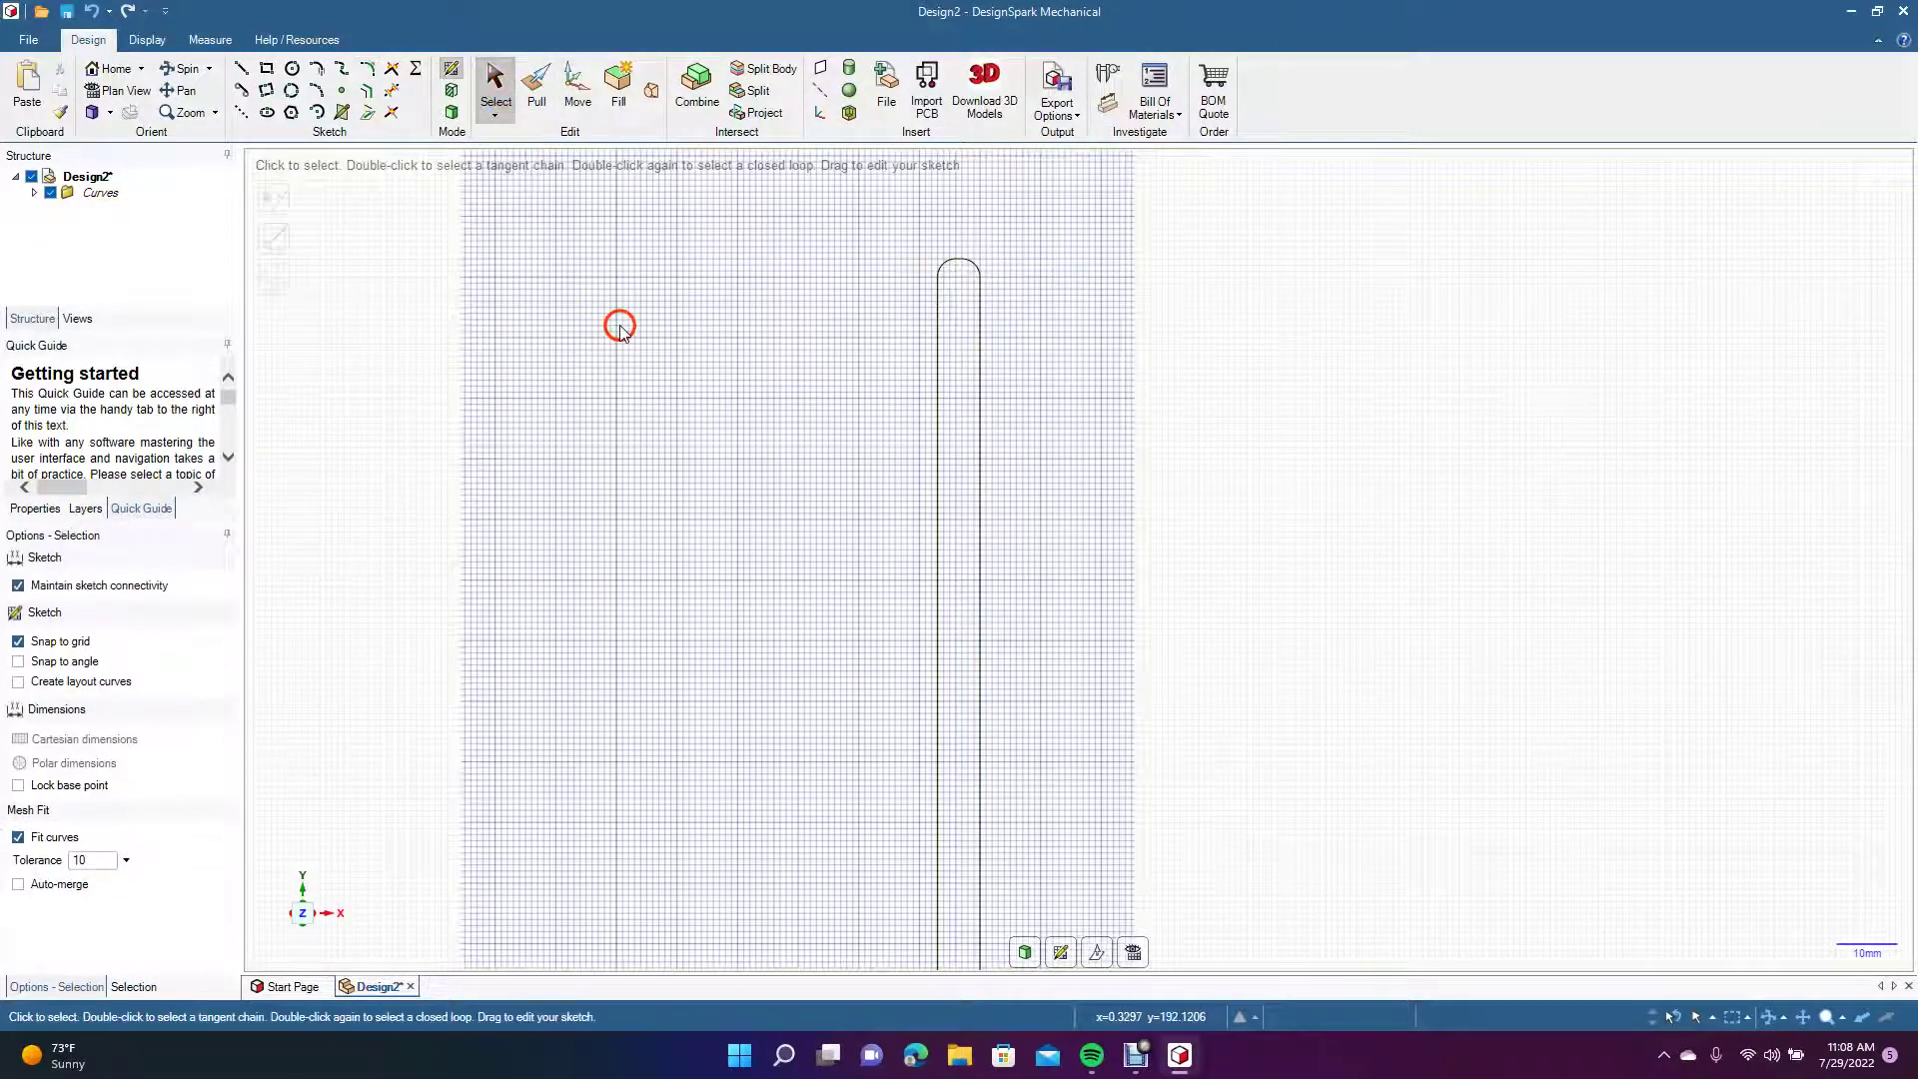
pyautogui.scroll(-3, 619, 333)
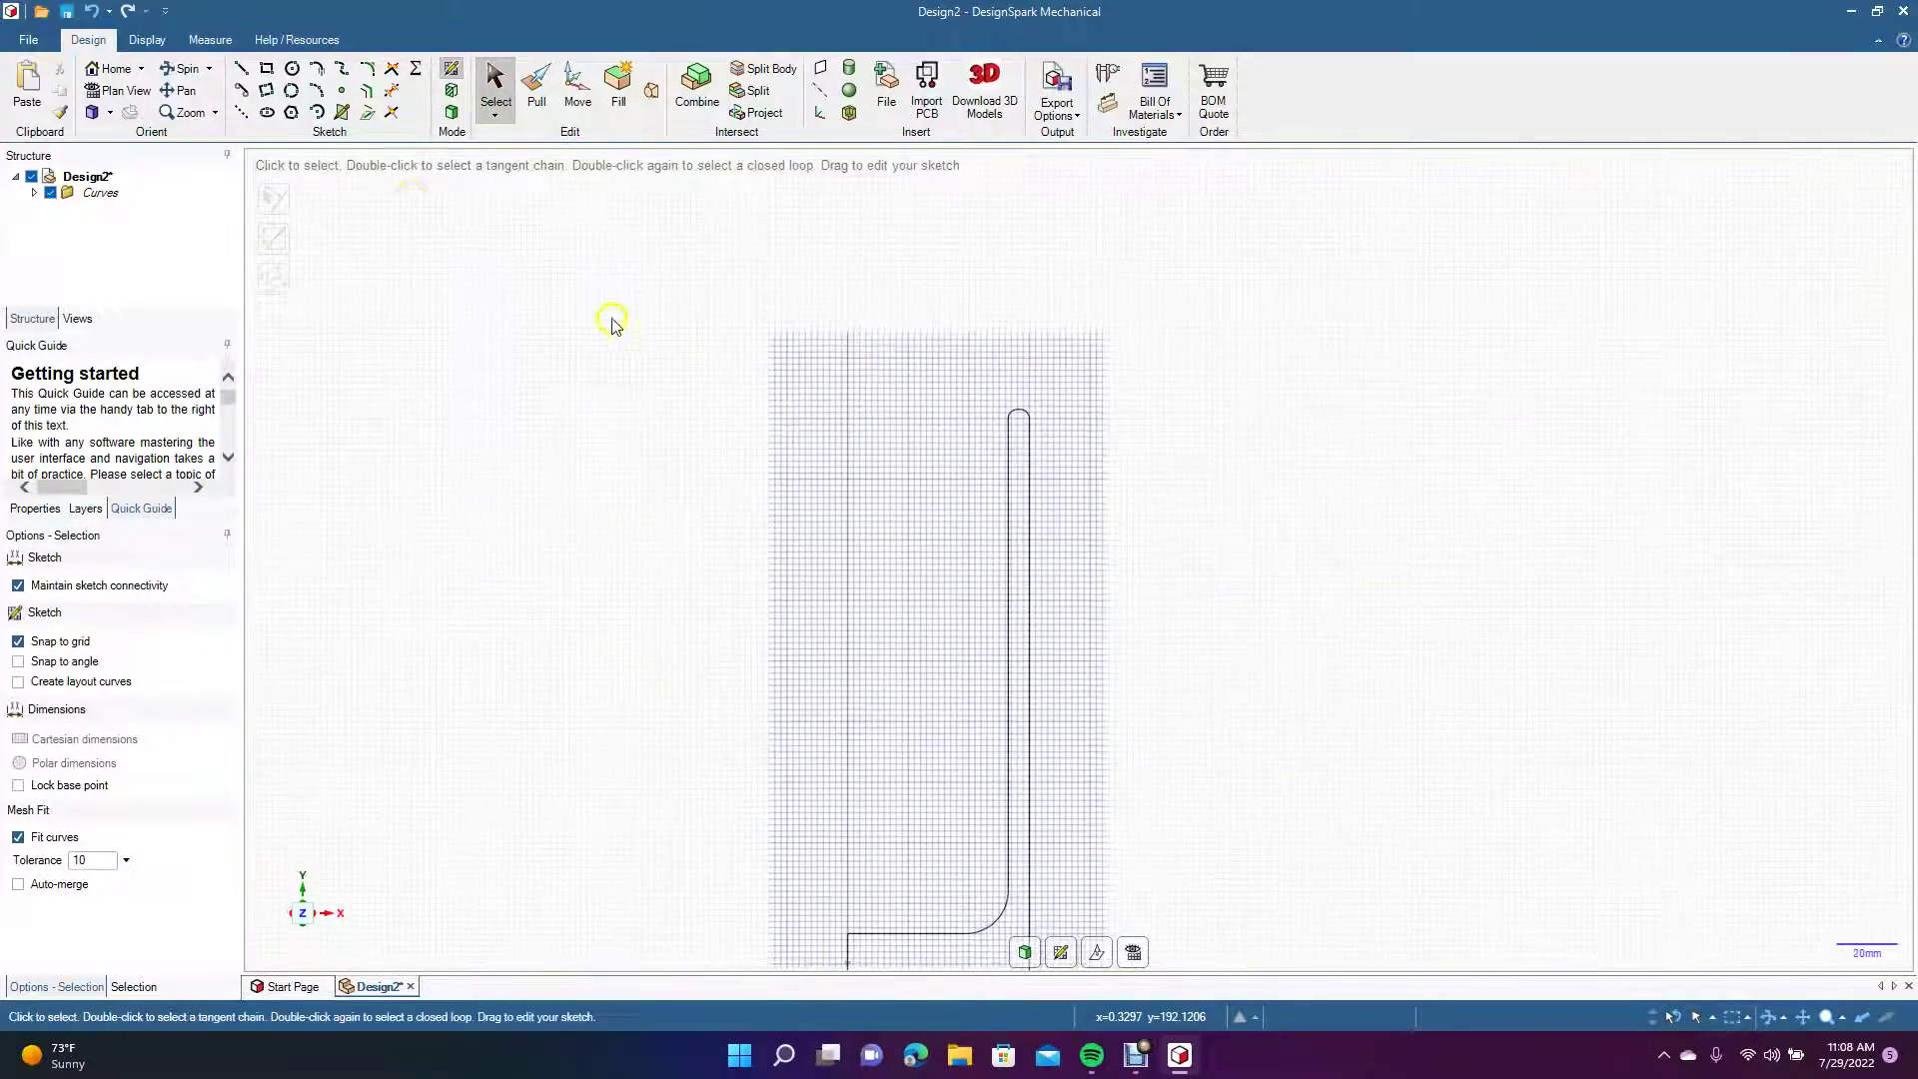
pyautogui.click(186, 91)
pyautogui.moveTo(536, 479); pyautogui.dragTo(580, 338)
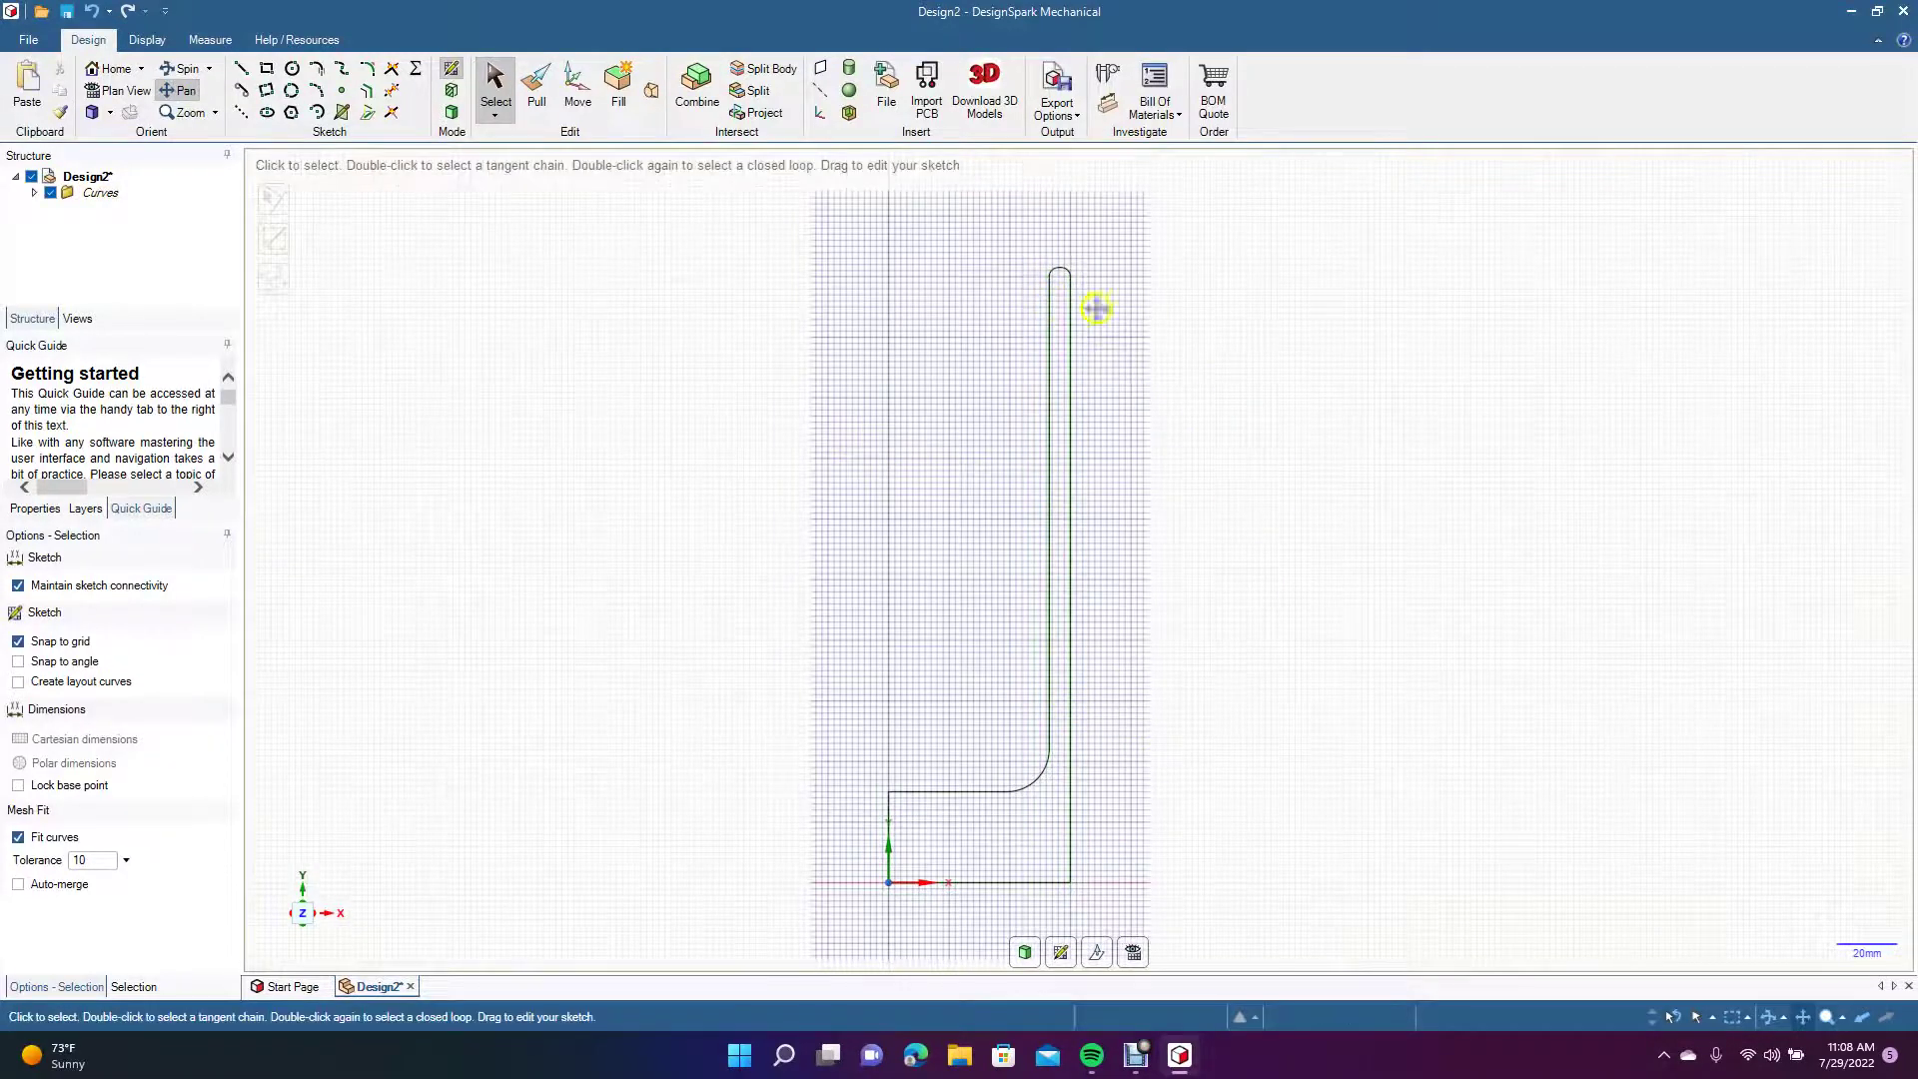
pyautogui.click(1050, 719)
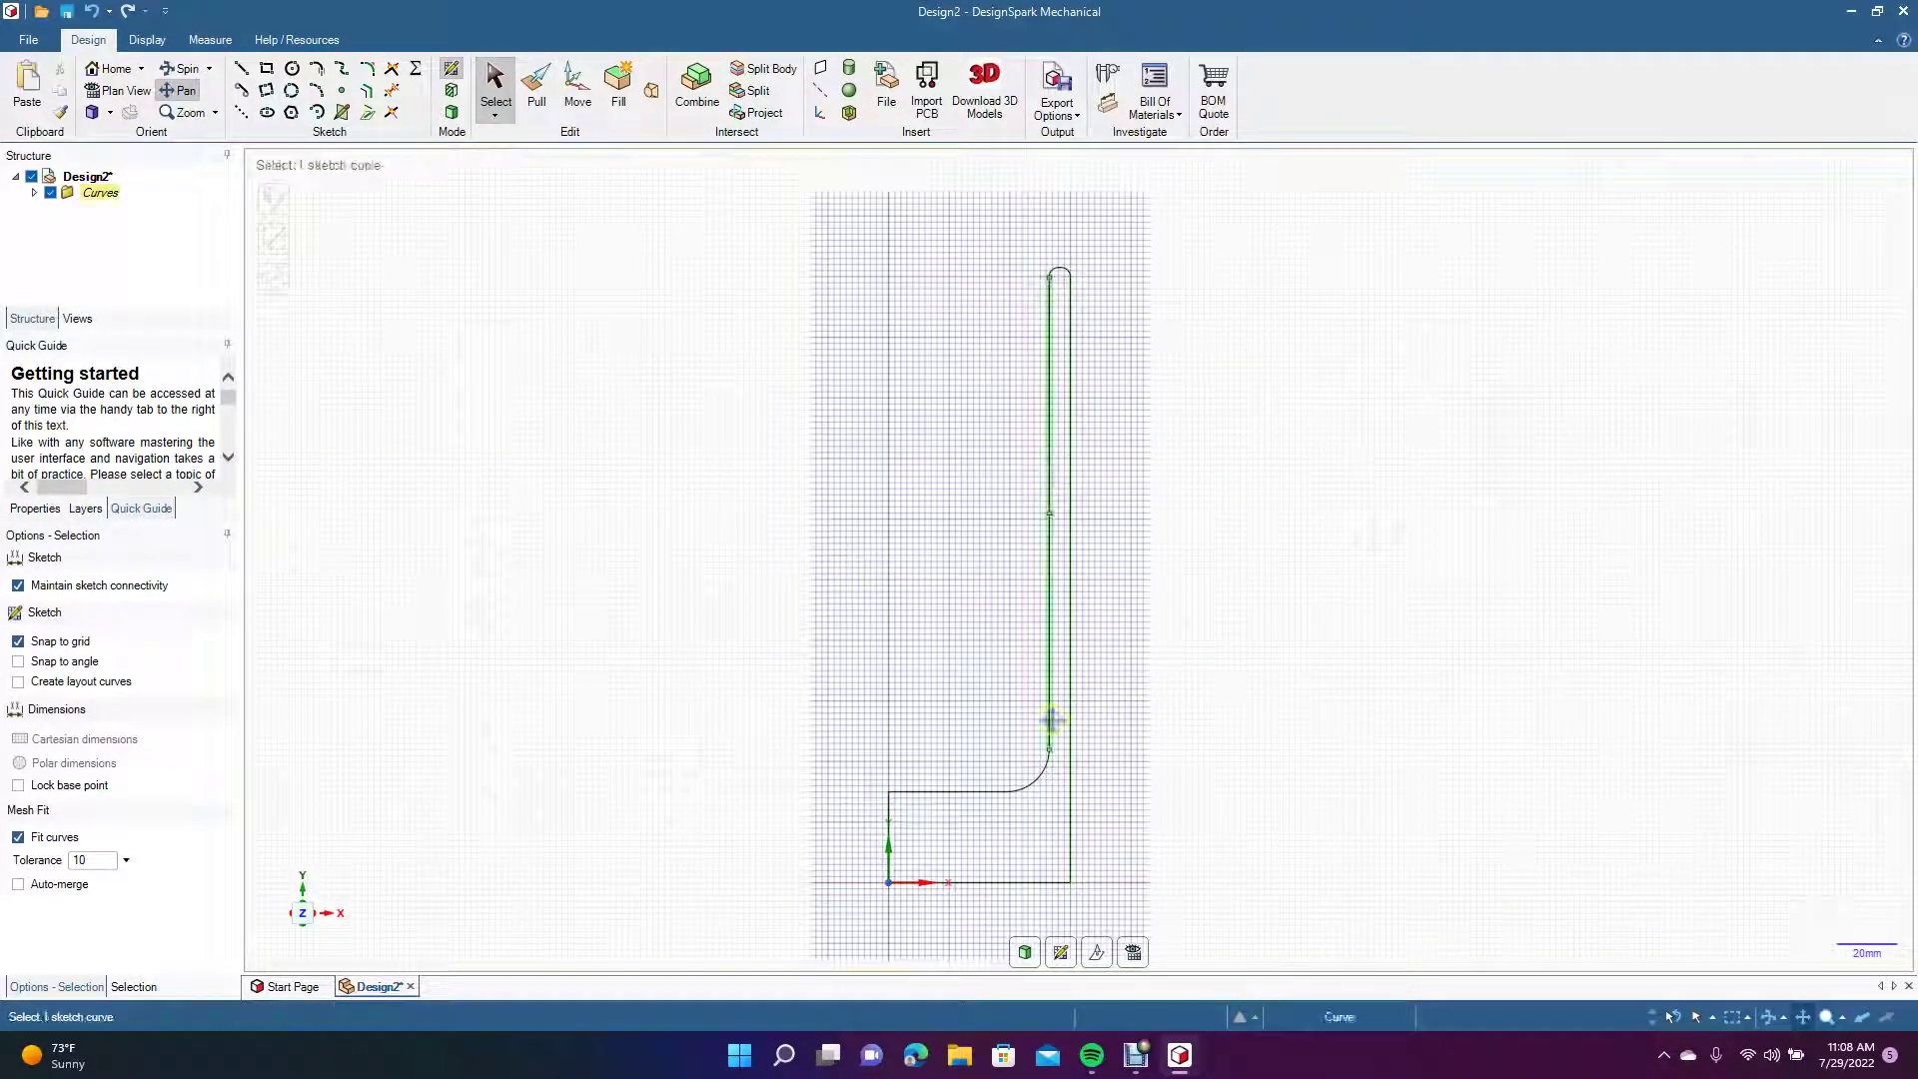
# Sketch the handle path from the upper wall with lines running about 50 mm outward, 130 mm down and back into the wall.
pyautogui.click(241, 70)
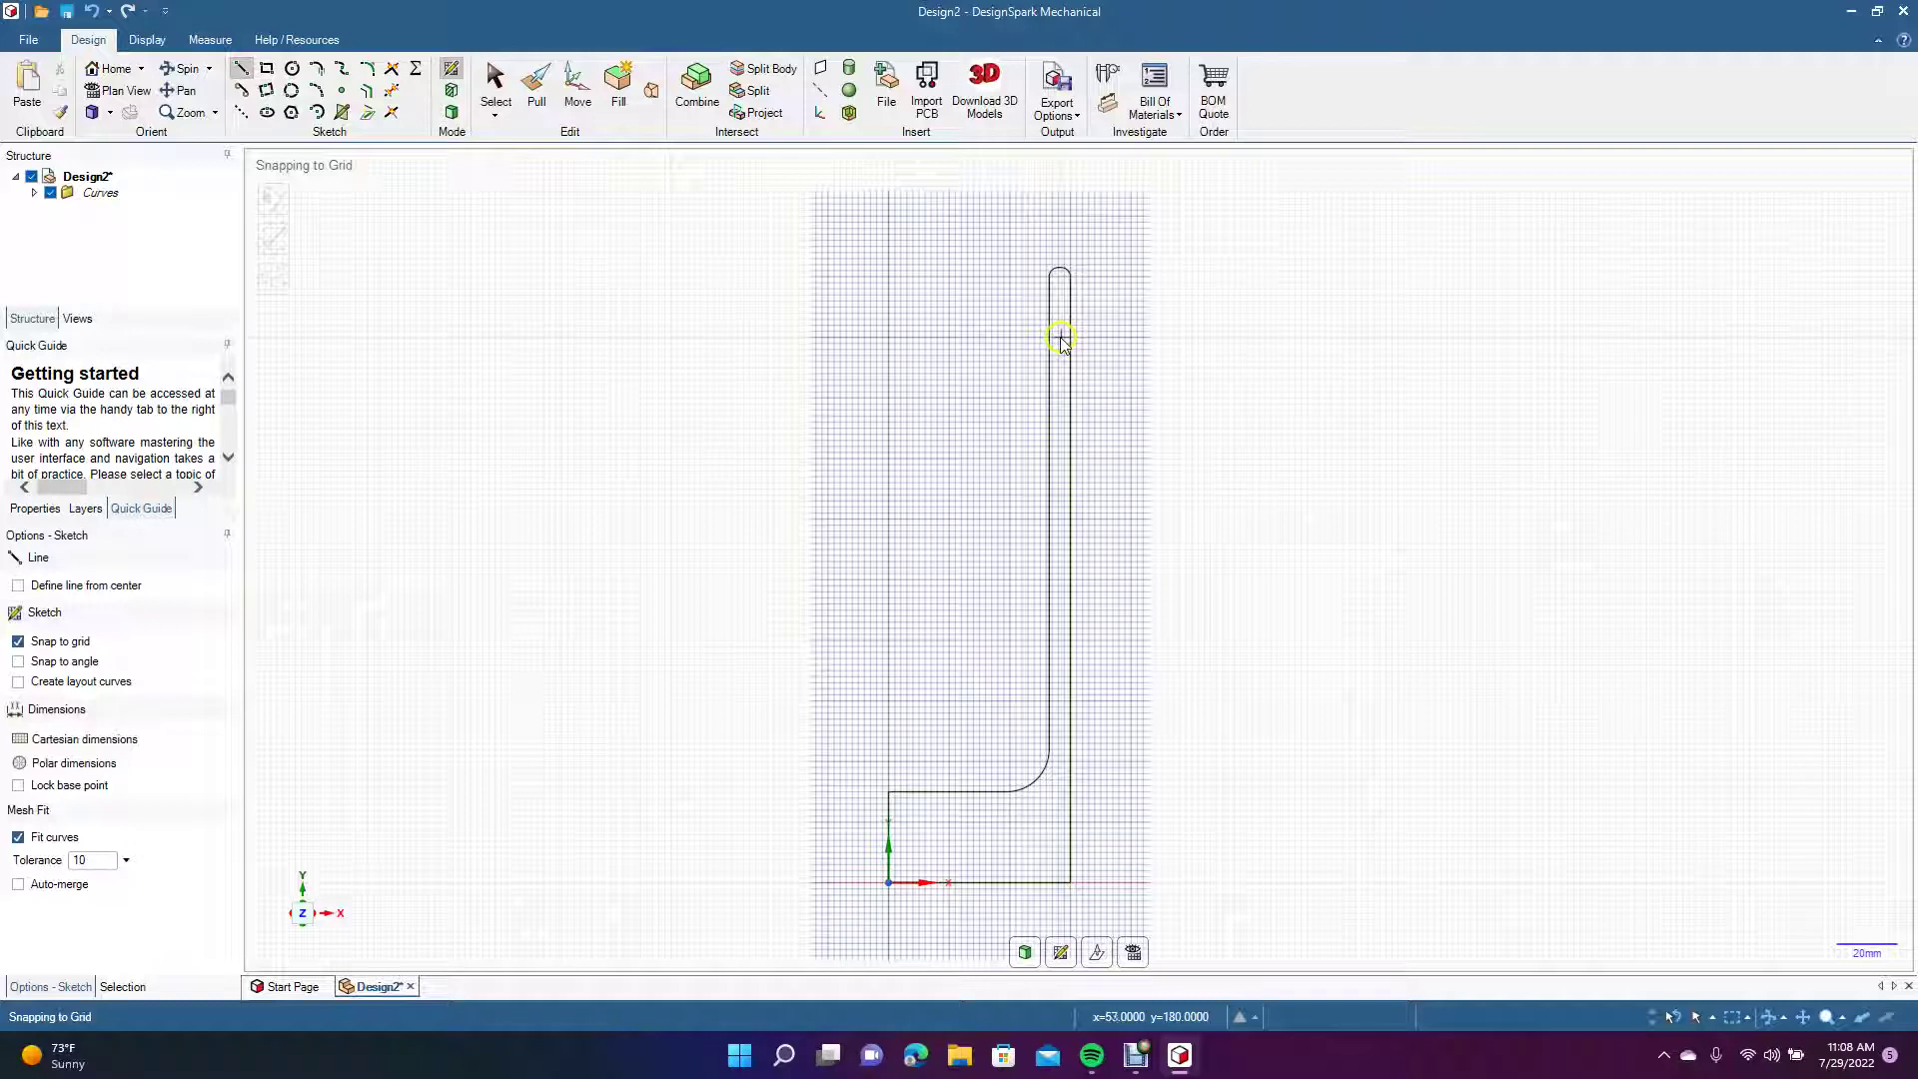
pyautogui.moveTo(1062, 336); pyautogui.dragTo(1182, 334)
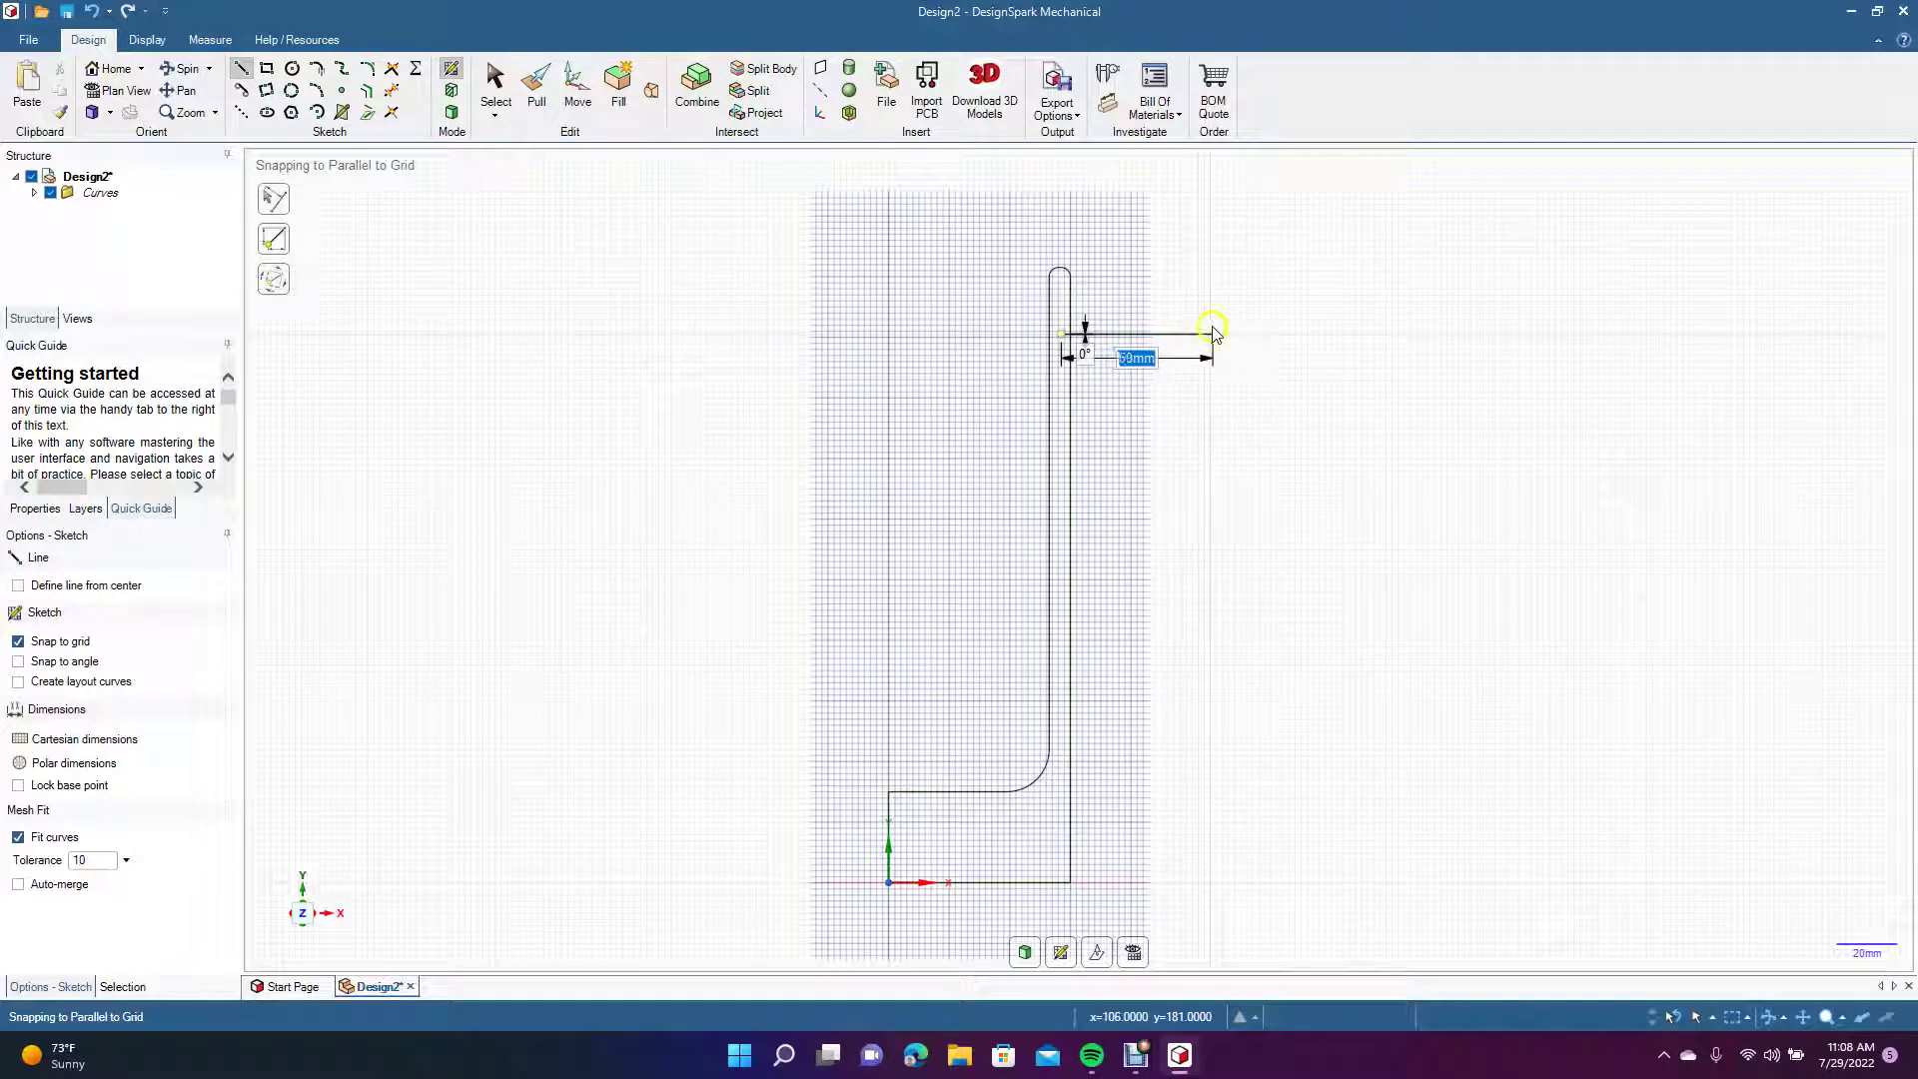
pyautogui.click(1211, 331)
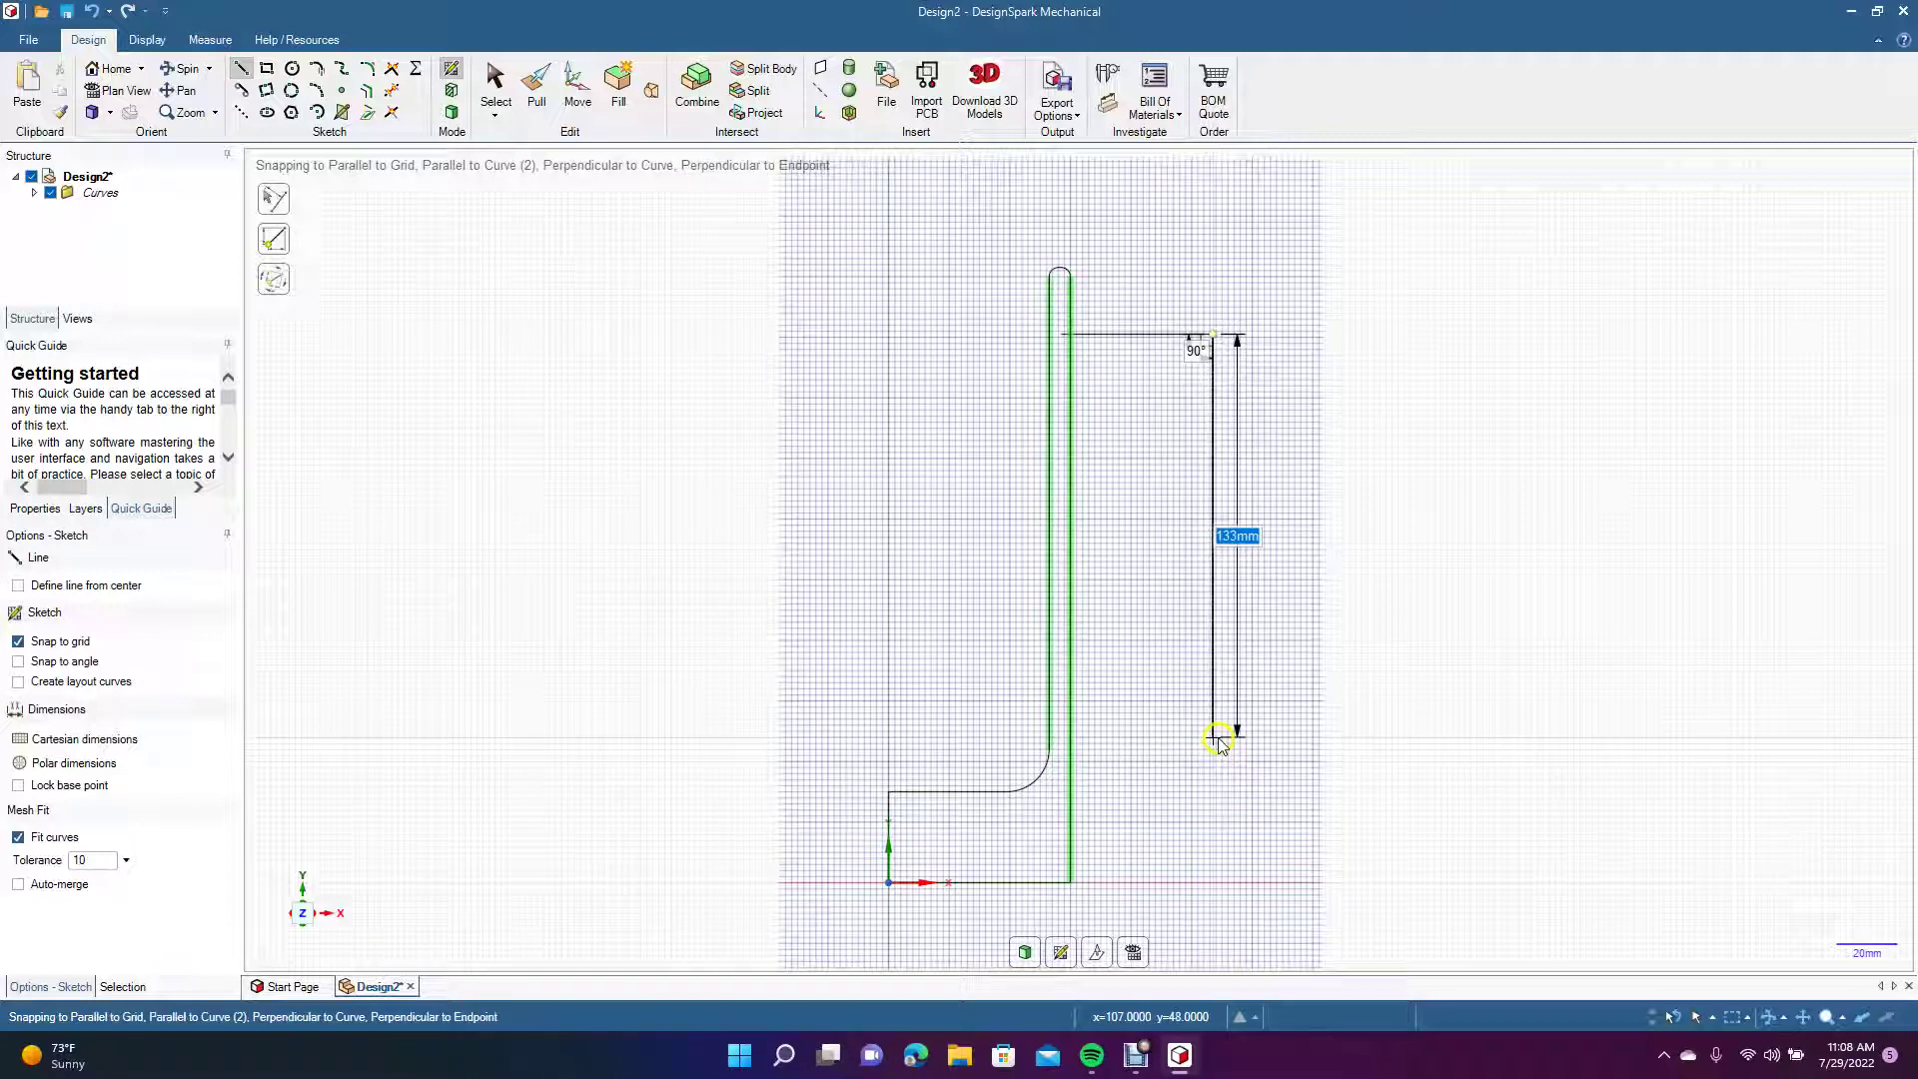
pyautogui.write('130')
pyautogui.press('Return')
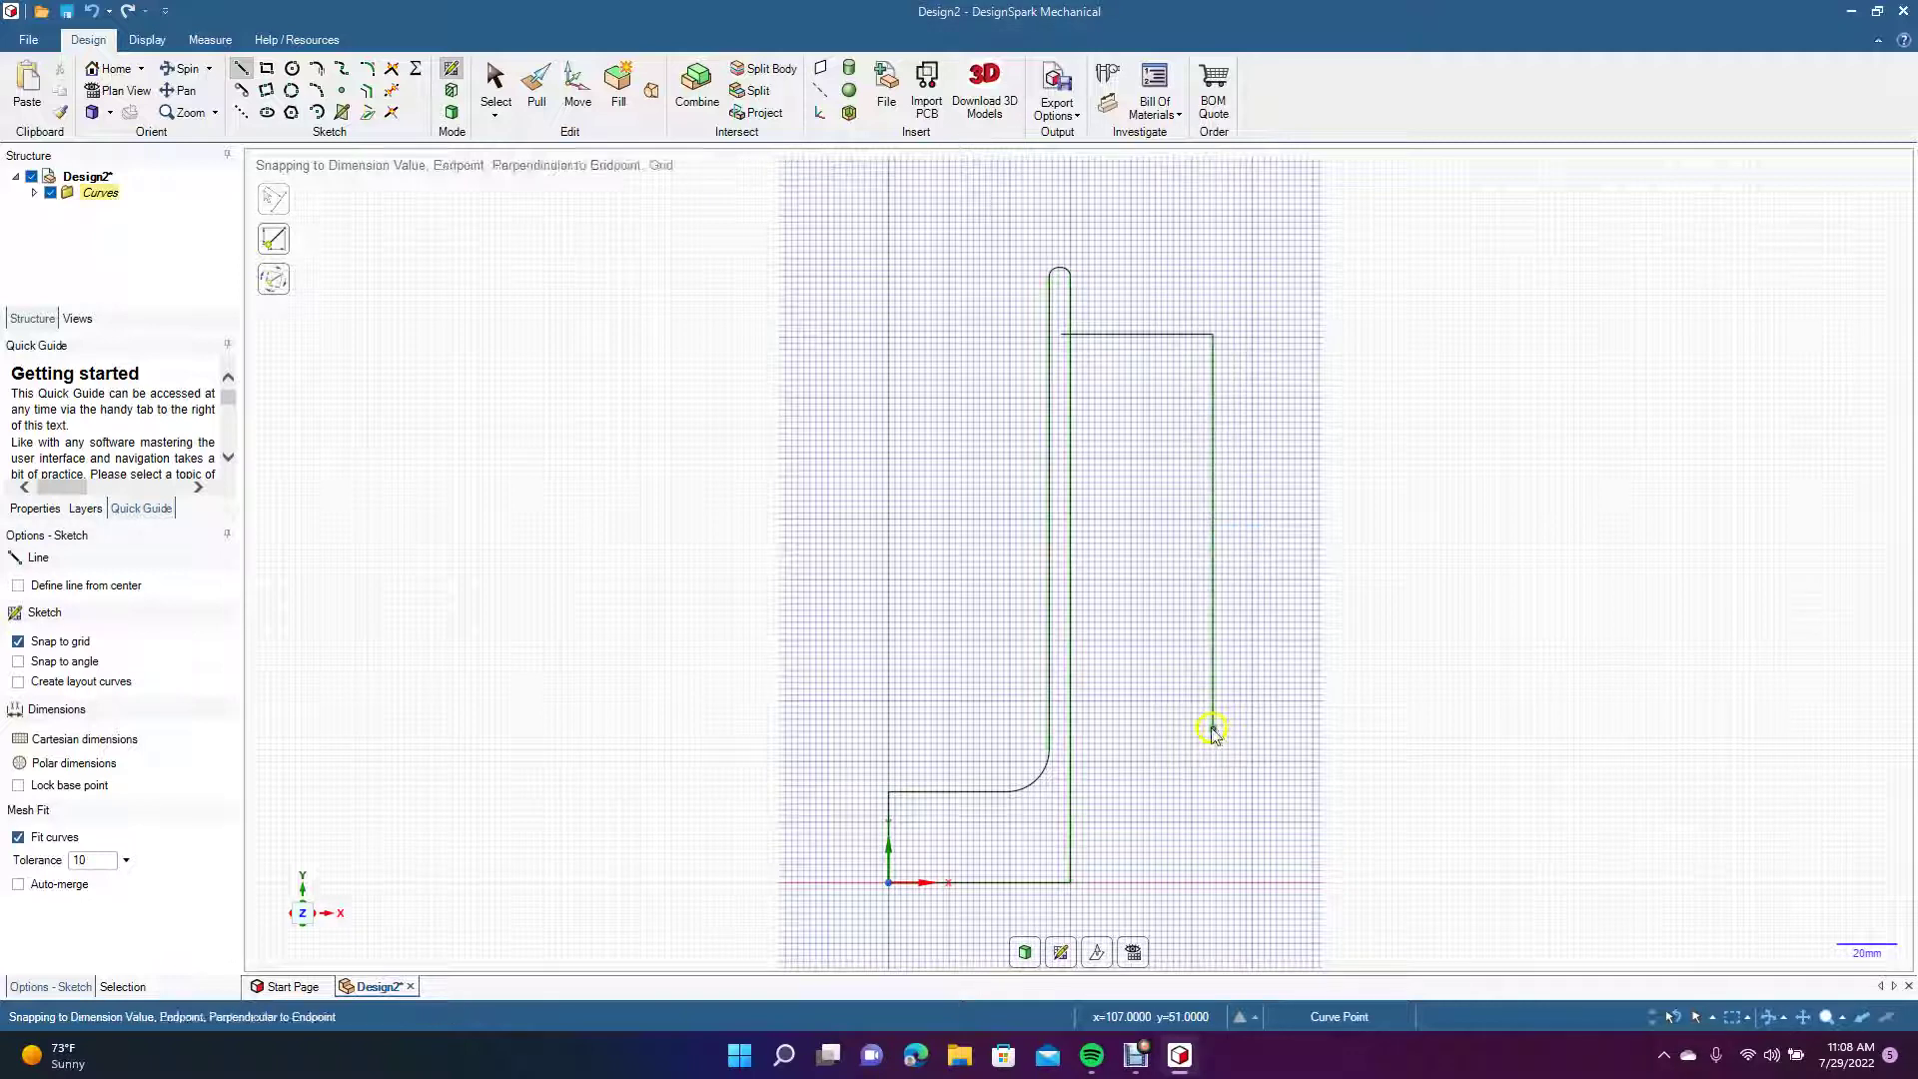
pyautogui.click(1063, 735)
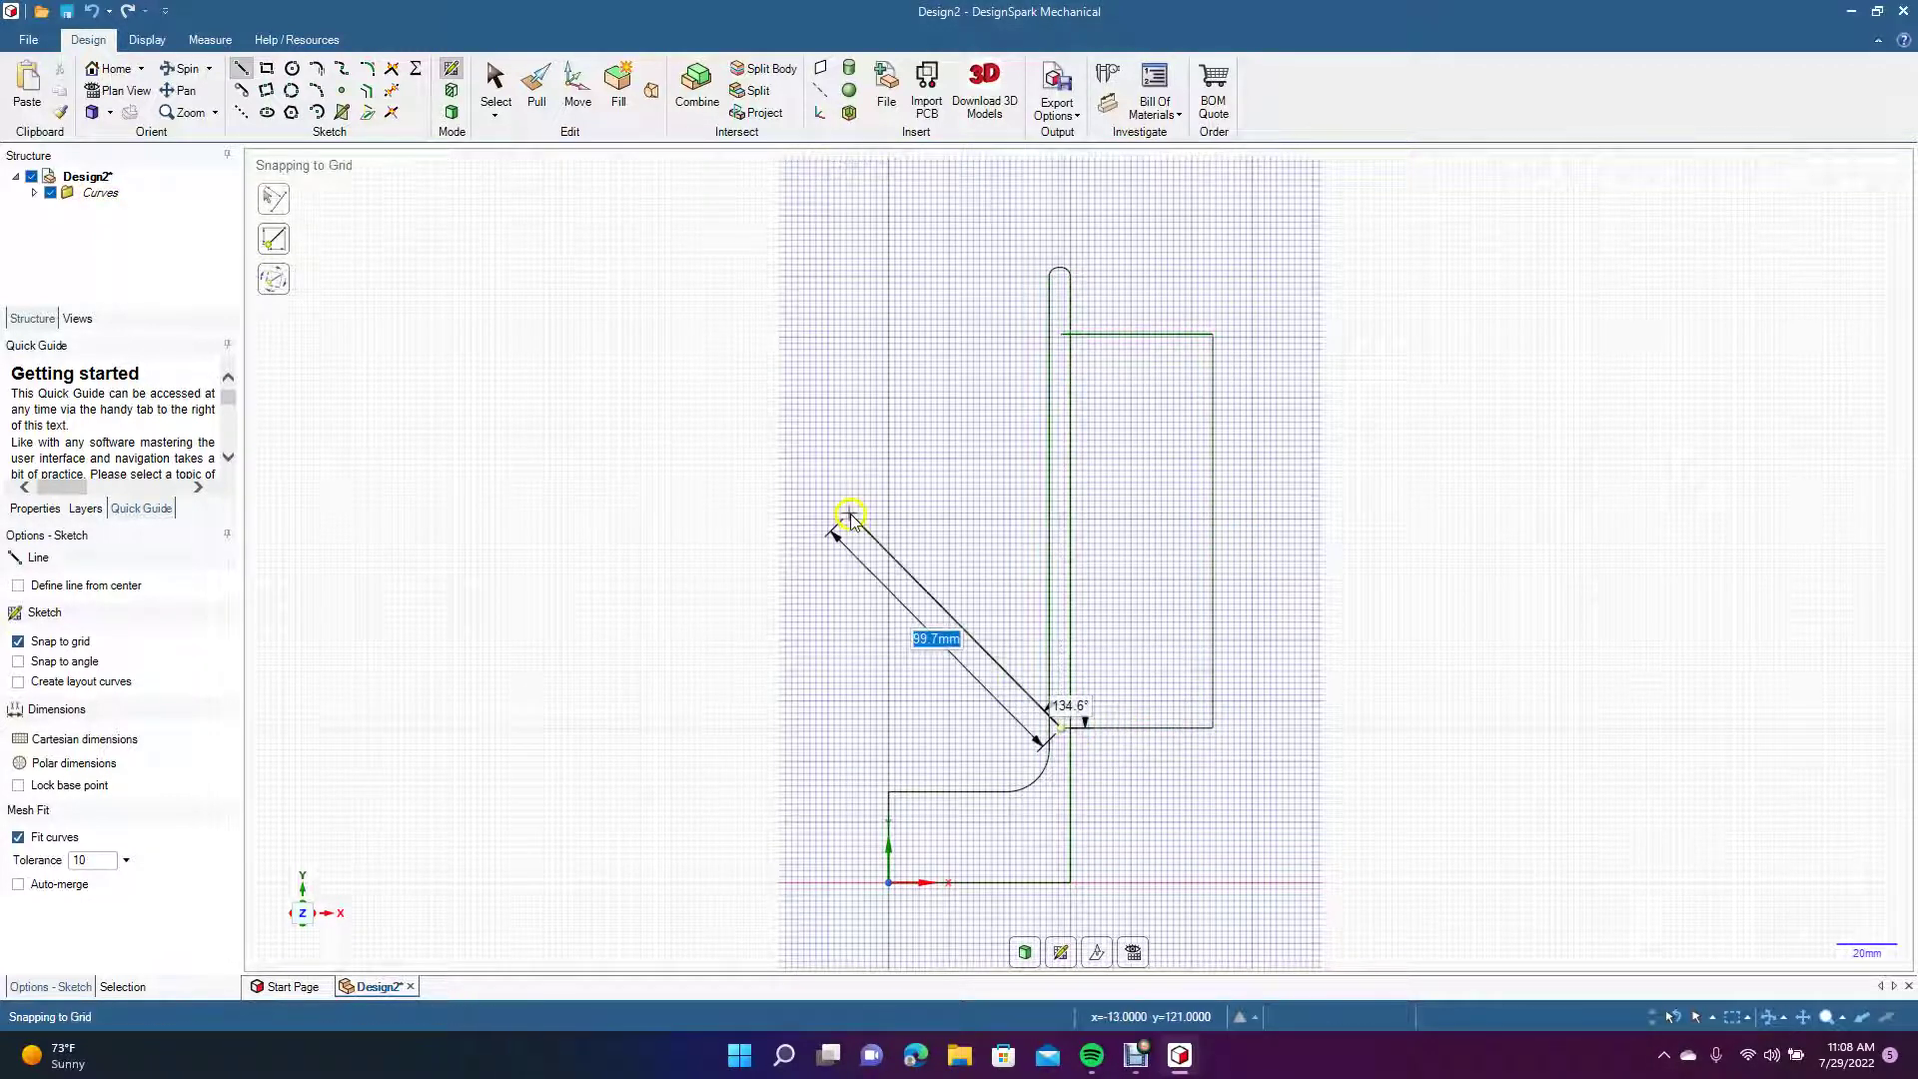
pyautogui.press('Escape')
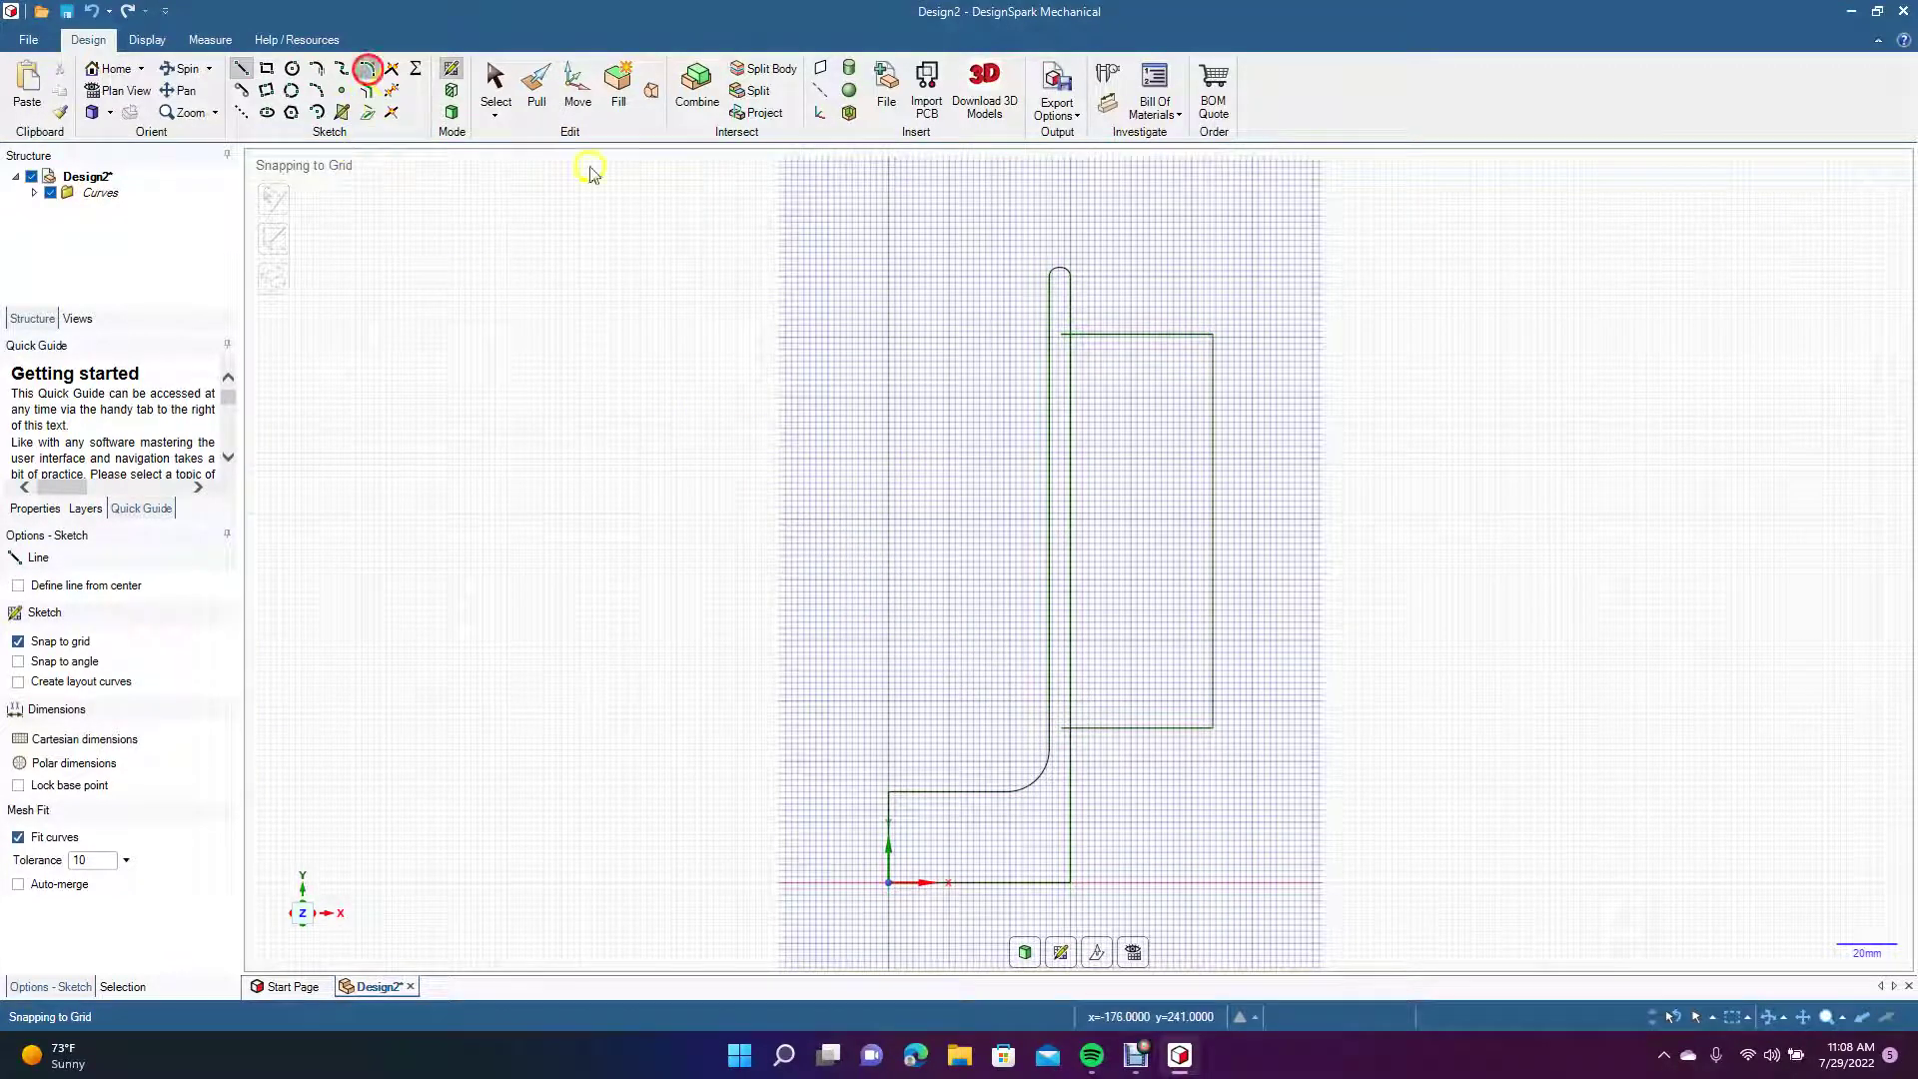
# Round both outer corners of the handle path with 25 mm radius sketch fillets.
pyautogui.click(368, 68)
pyautogui.click(1169, 335)
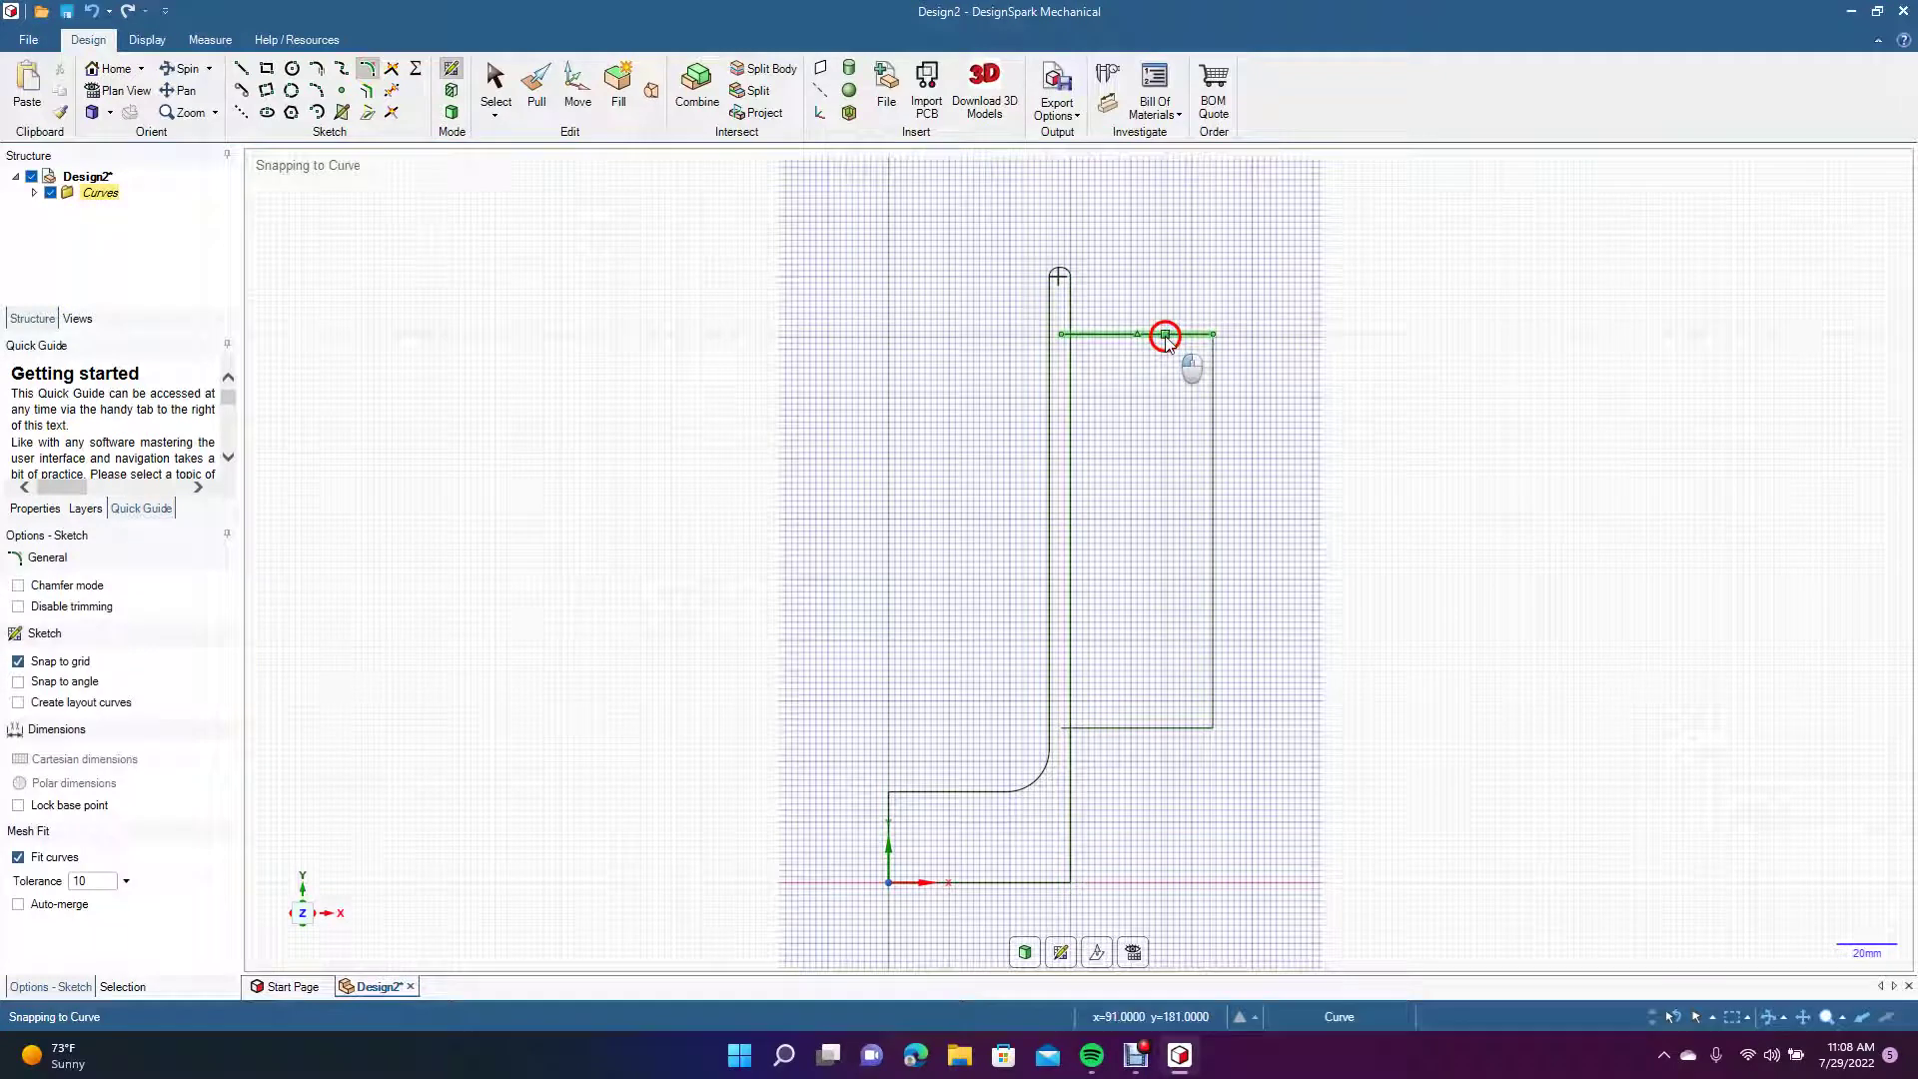
pyautogui.click(1215, 418)
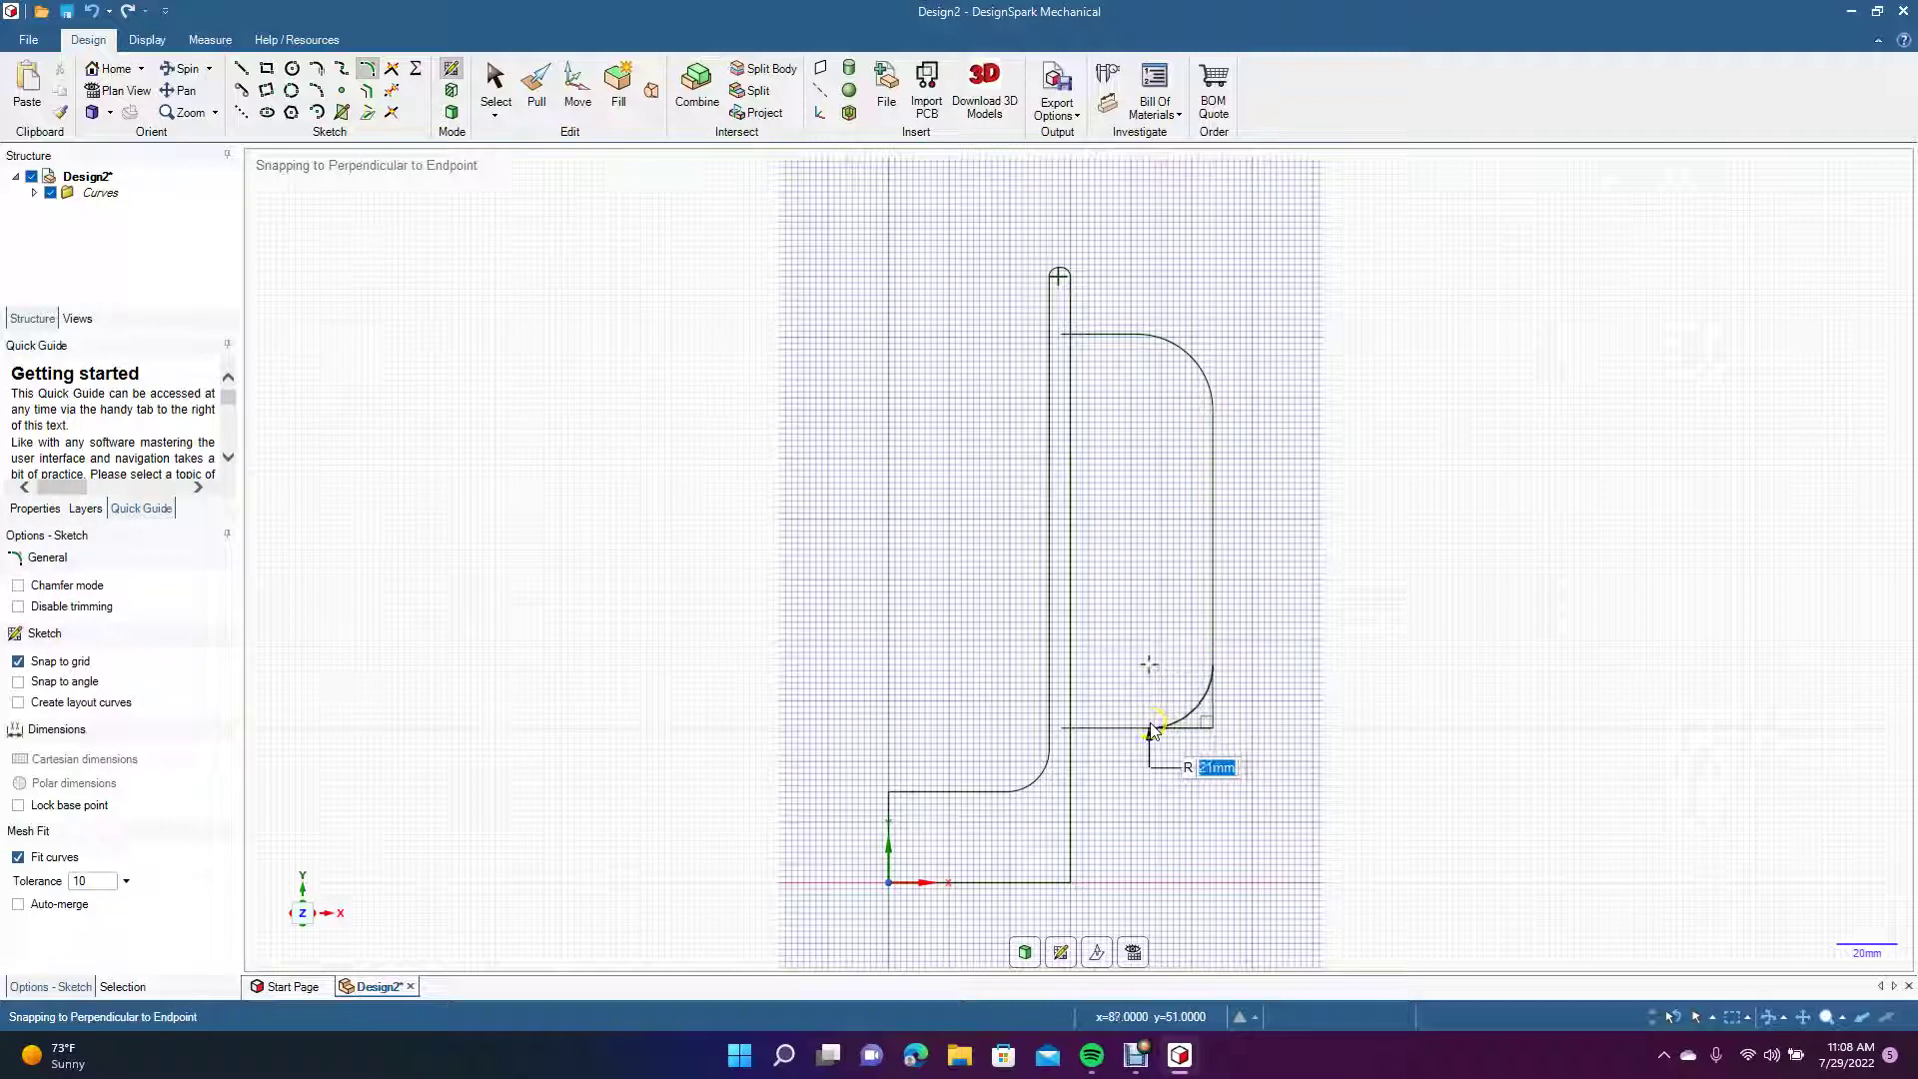
pyautogui.write('25')
pyautogui.press('Return')
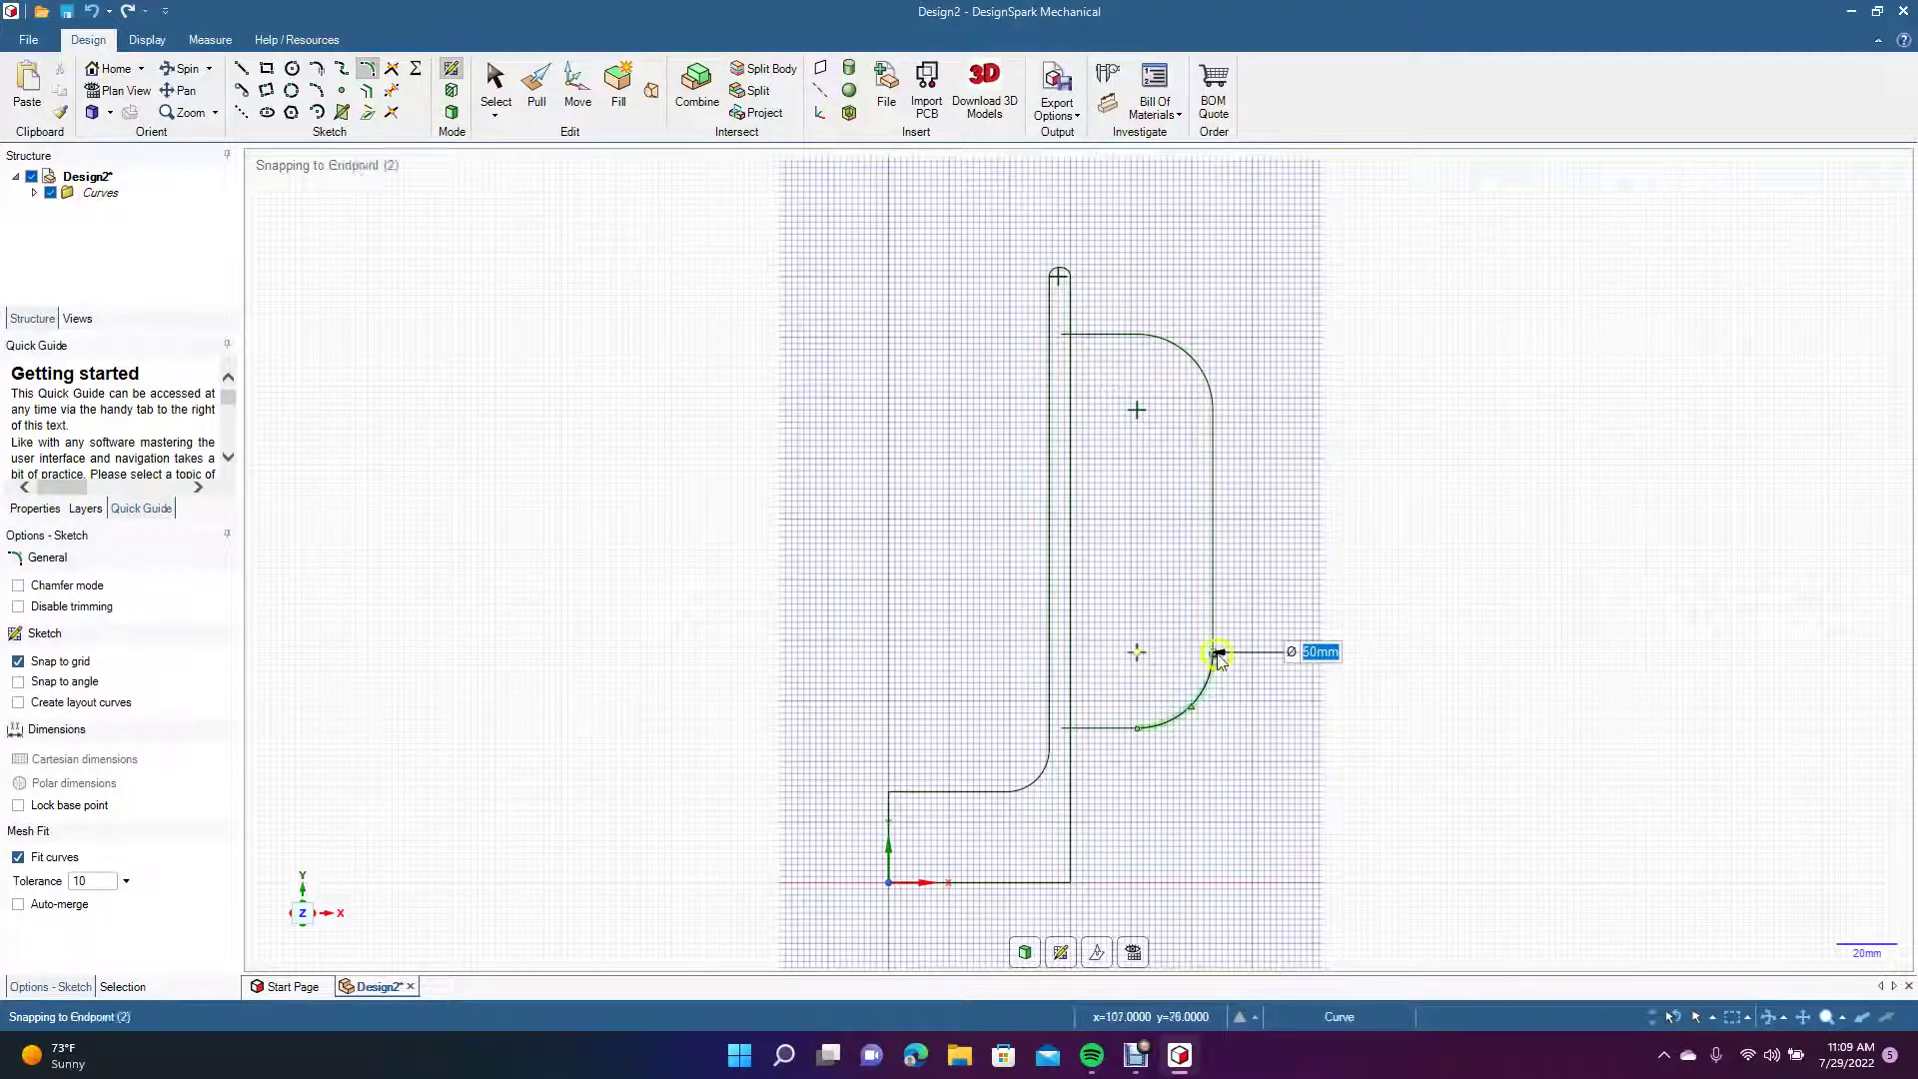
# Revolve the vessel half-profile a full turn around its vertical centre edge at the origin to form a solid.
pyautogui.click(491, 88)
pyautogui.click(490, 259)
pyautogui.click(509, 167)
pyautogui.click(534, 89)
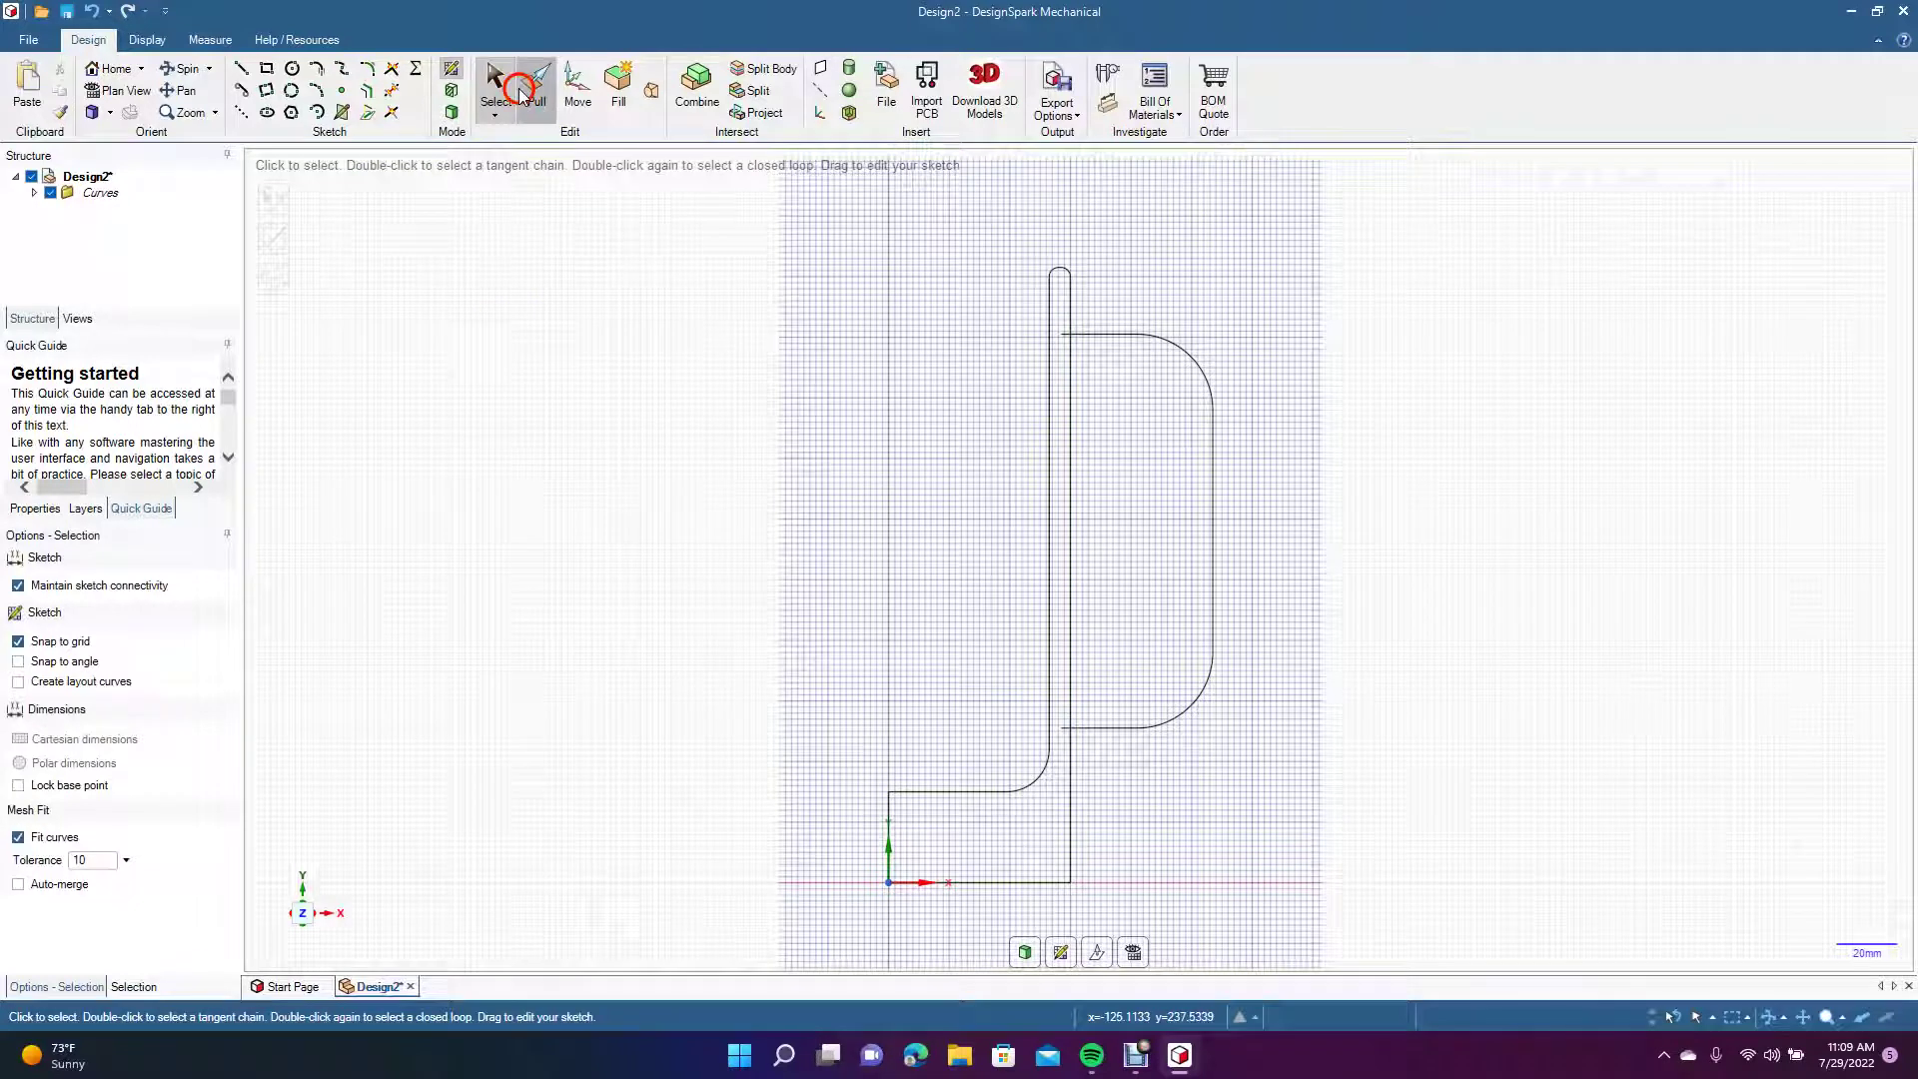
pyautogui.click(1058, 460)
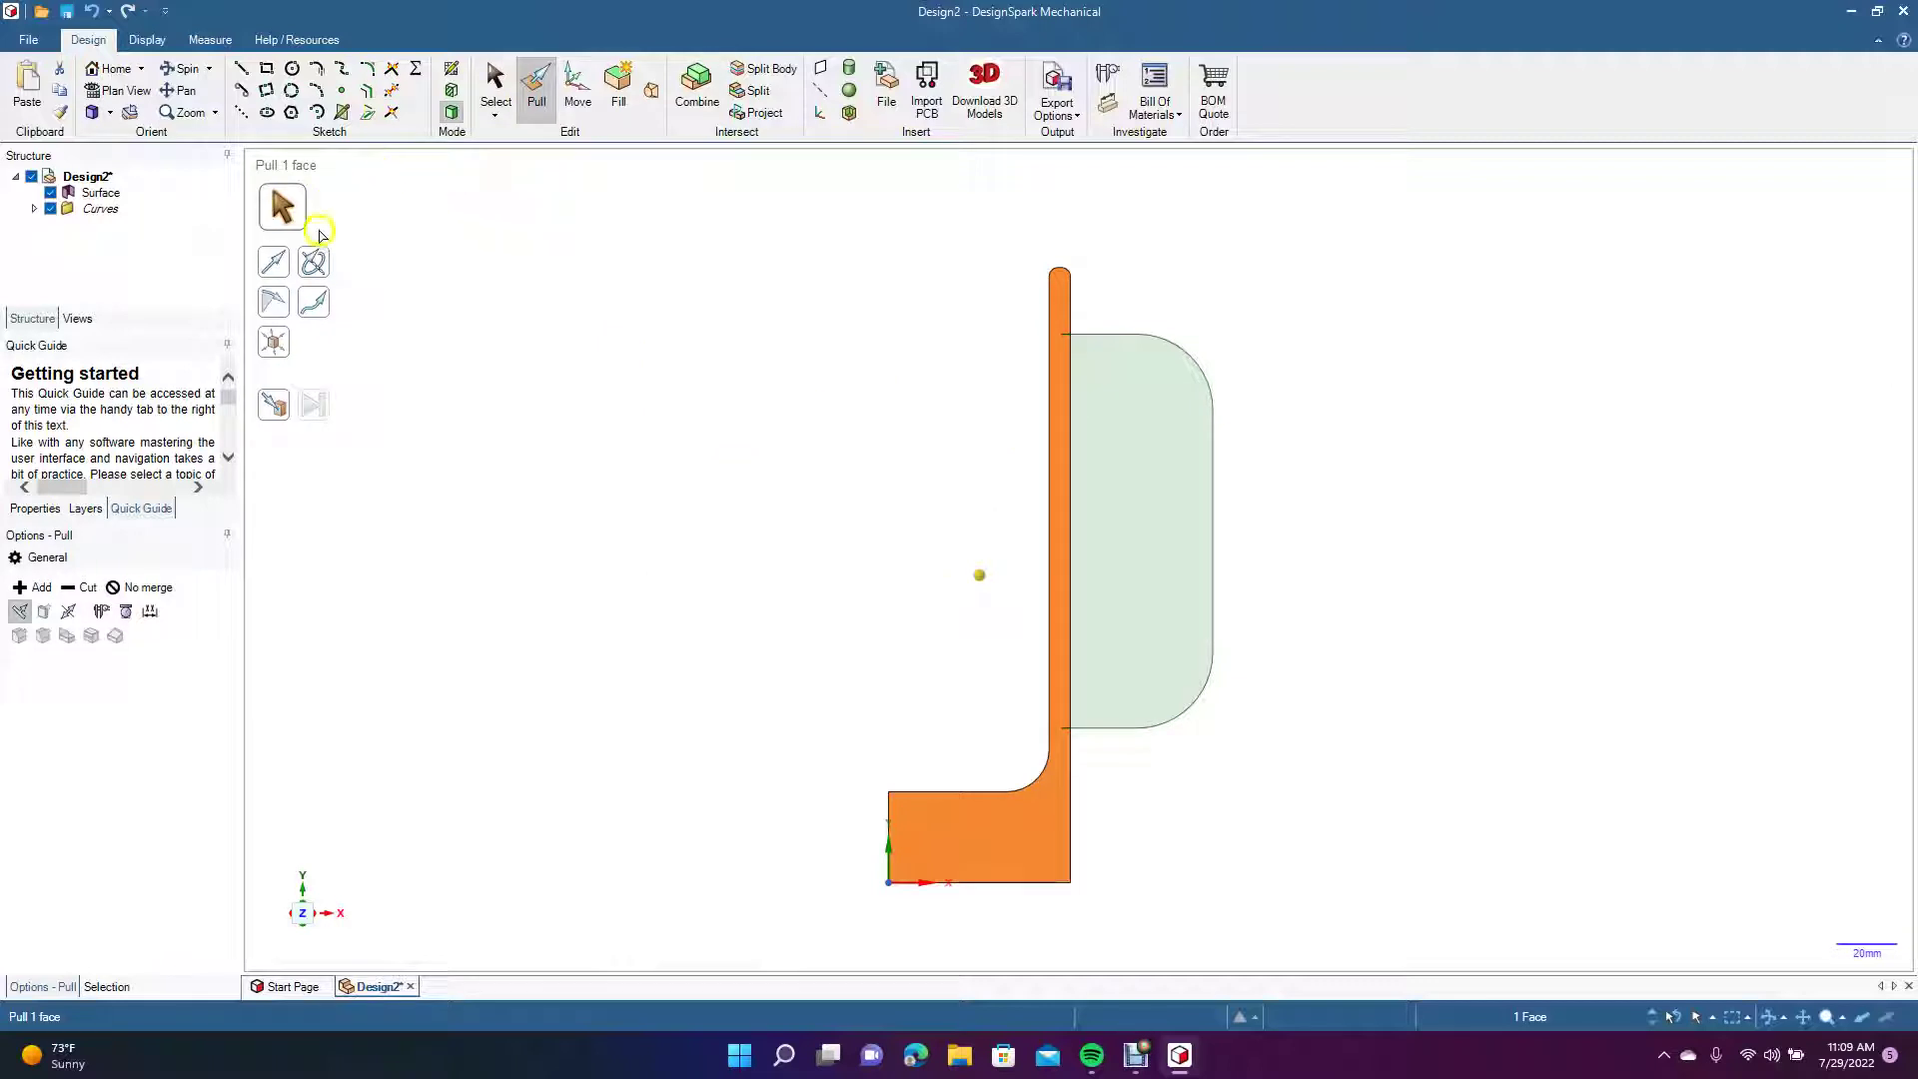
pyautogui.click(314, 263)
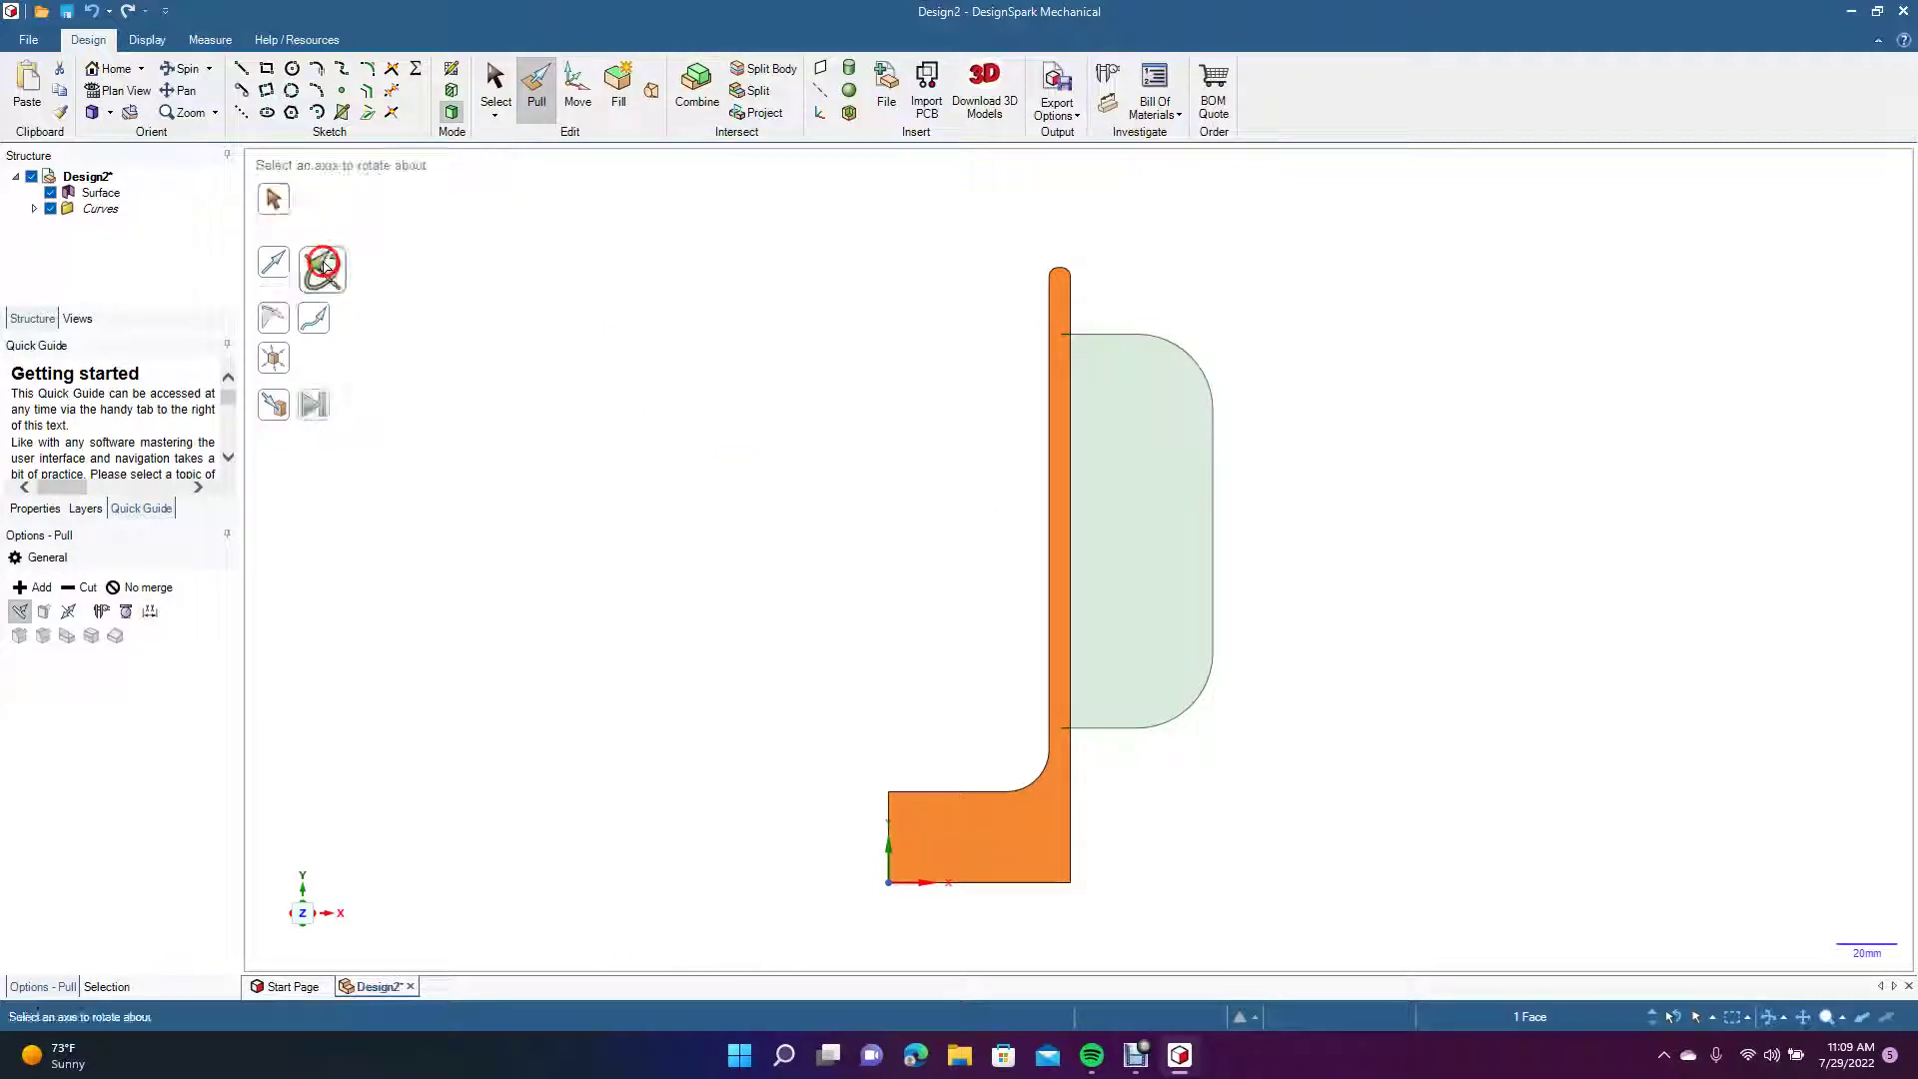
pyautogui.click(887, 813)
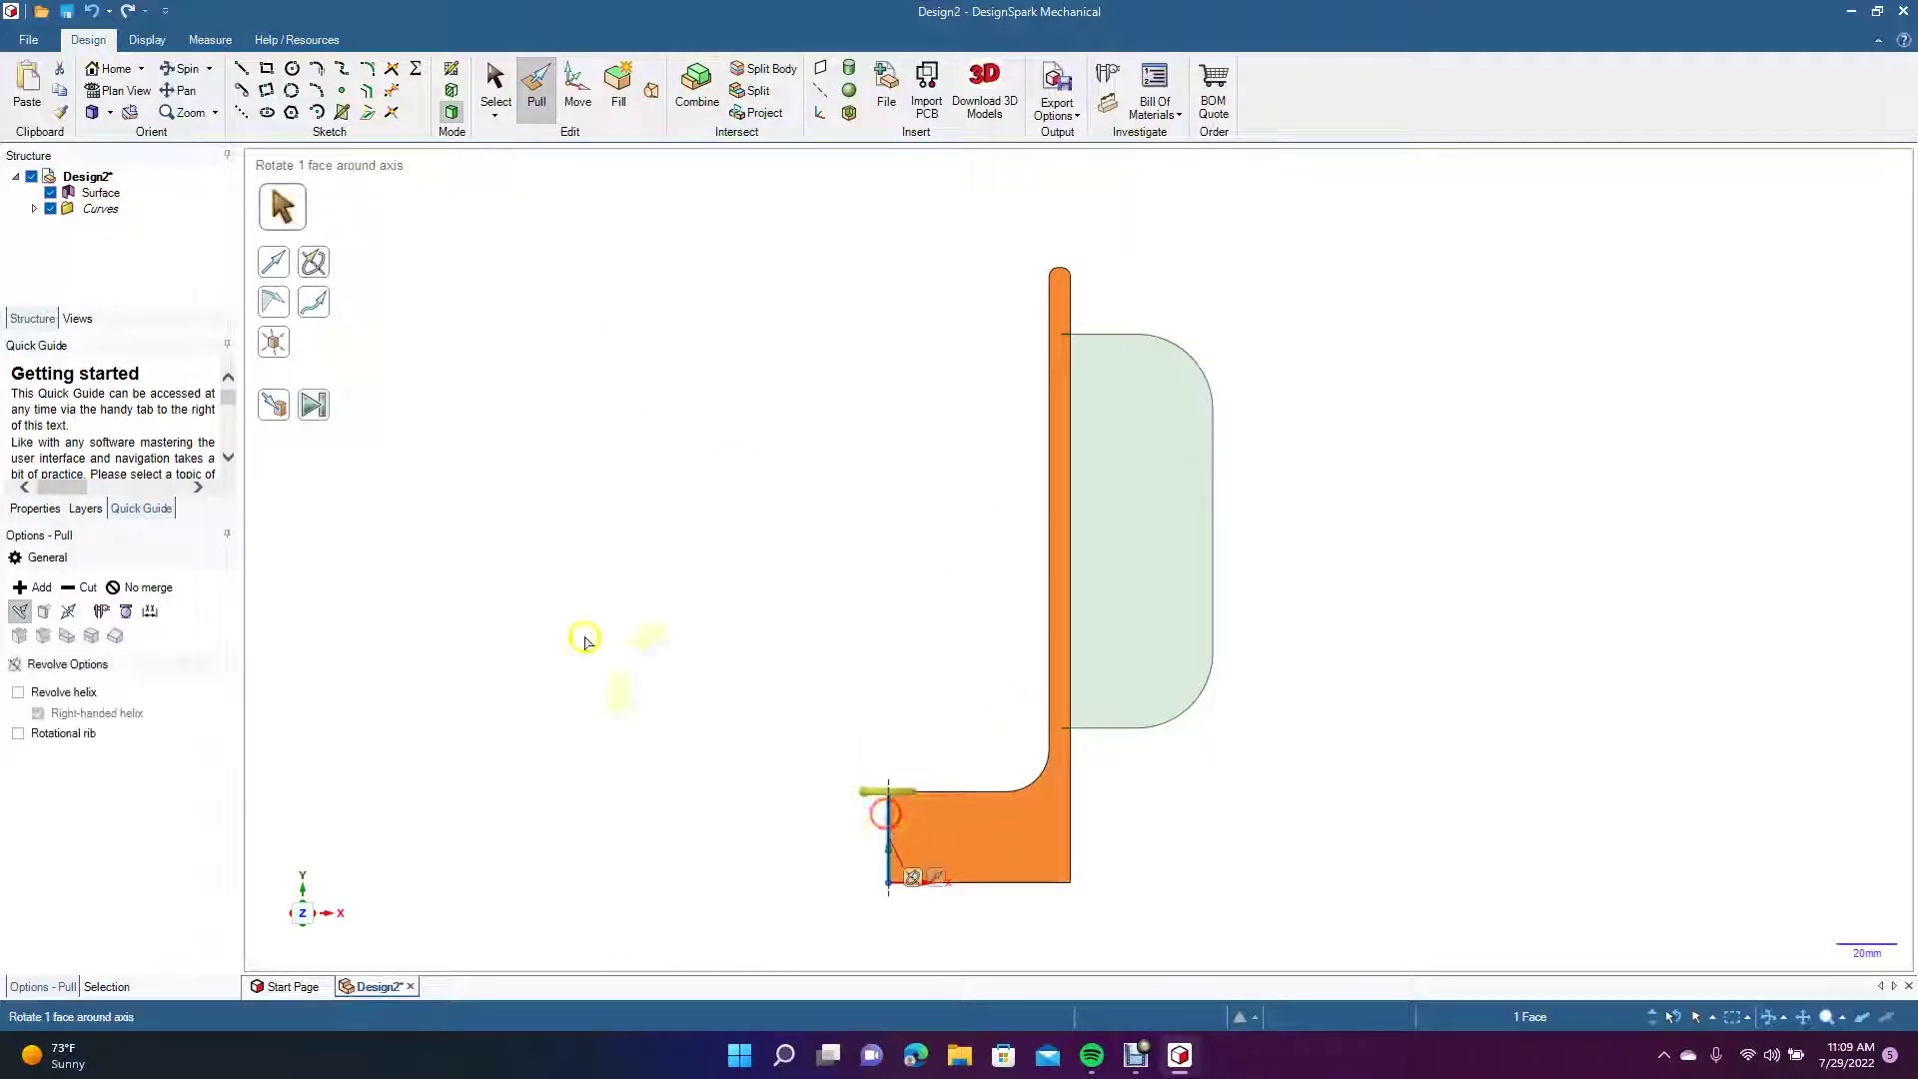
pyautogui.click(312, 405)
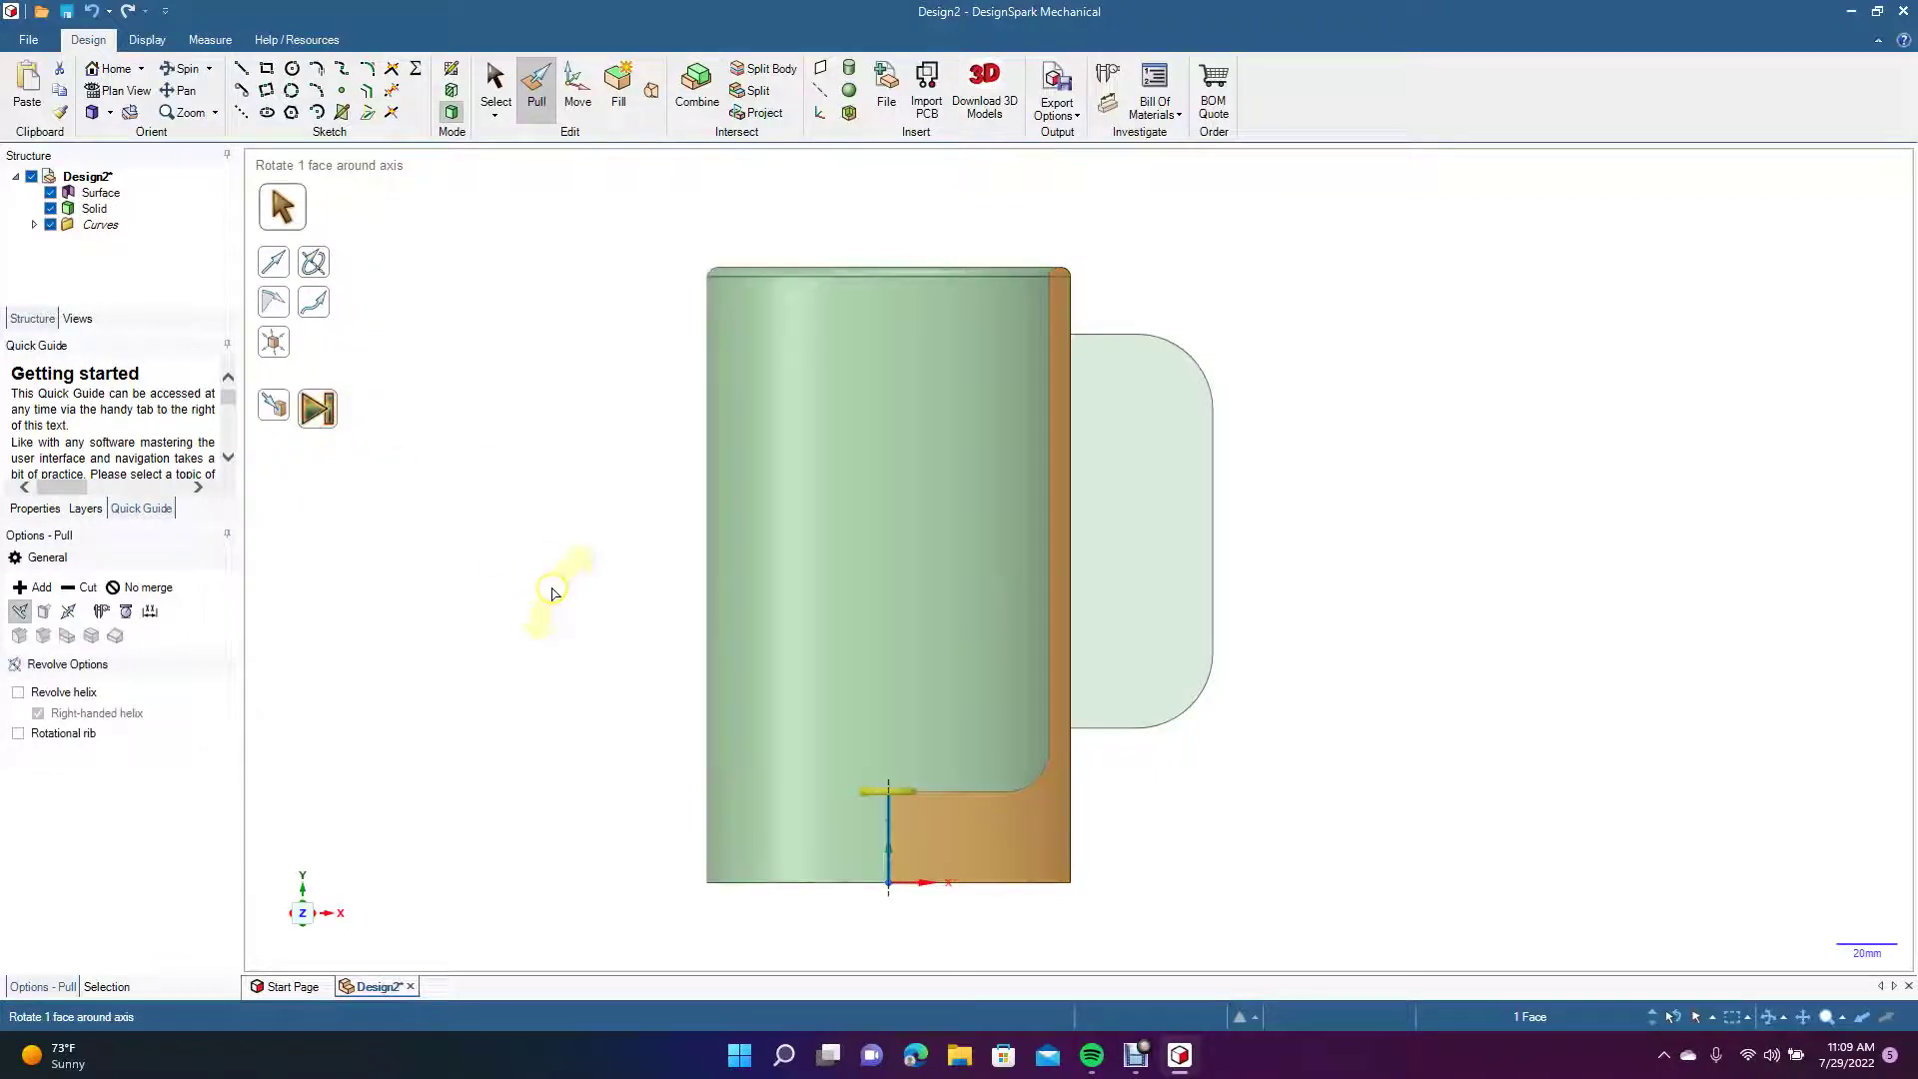
pyautogui.click(496, 90)
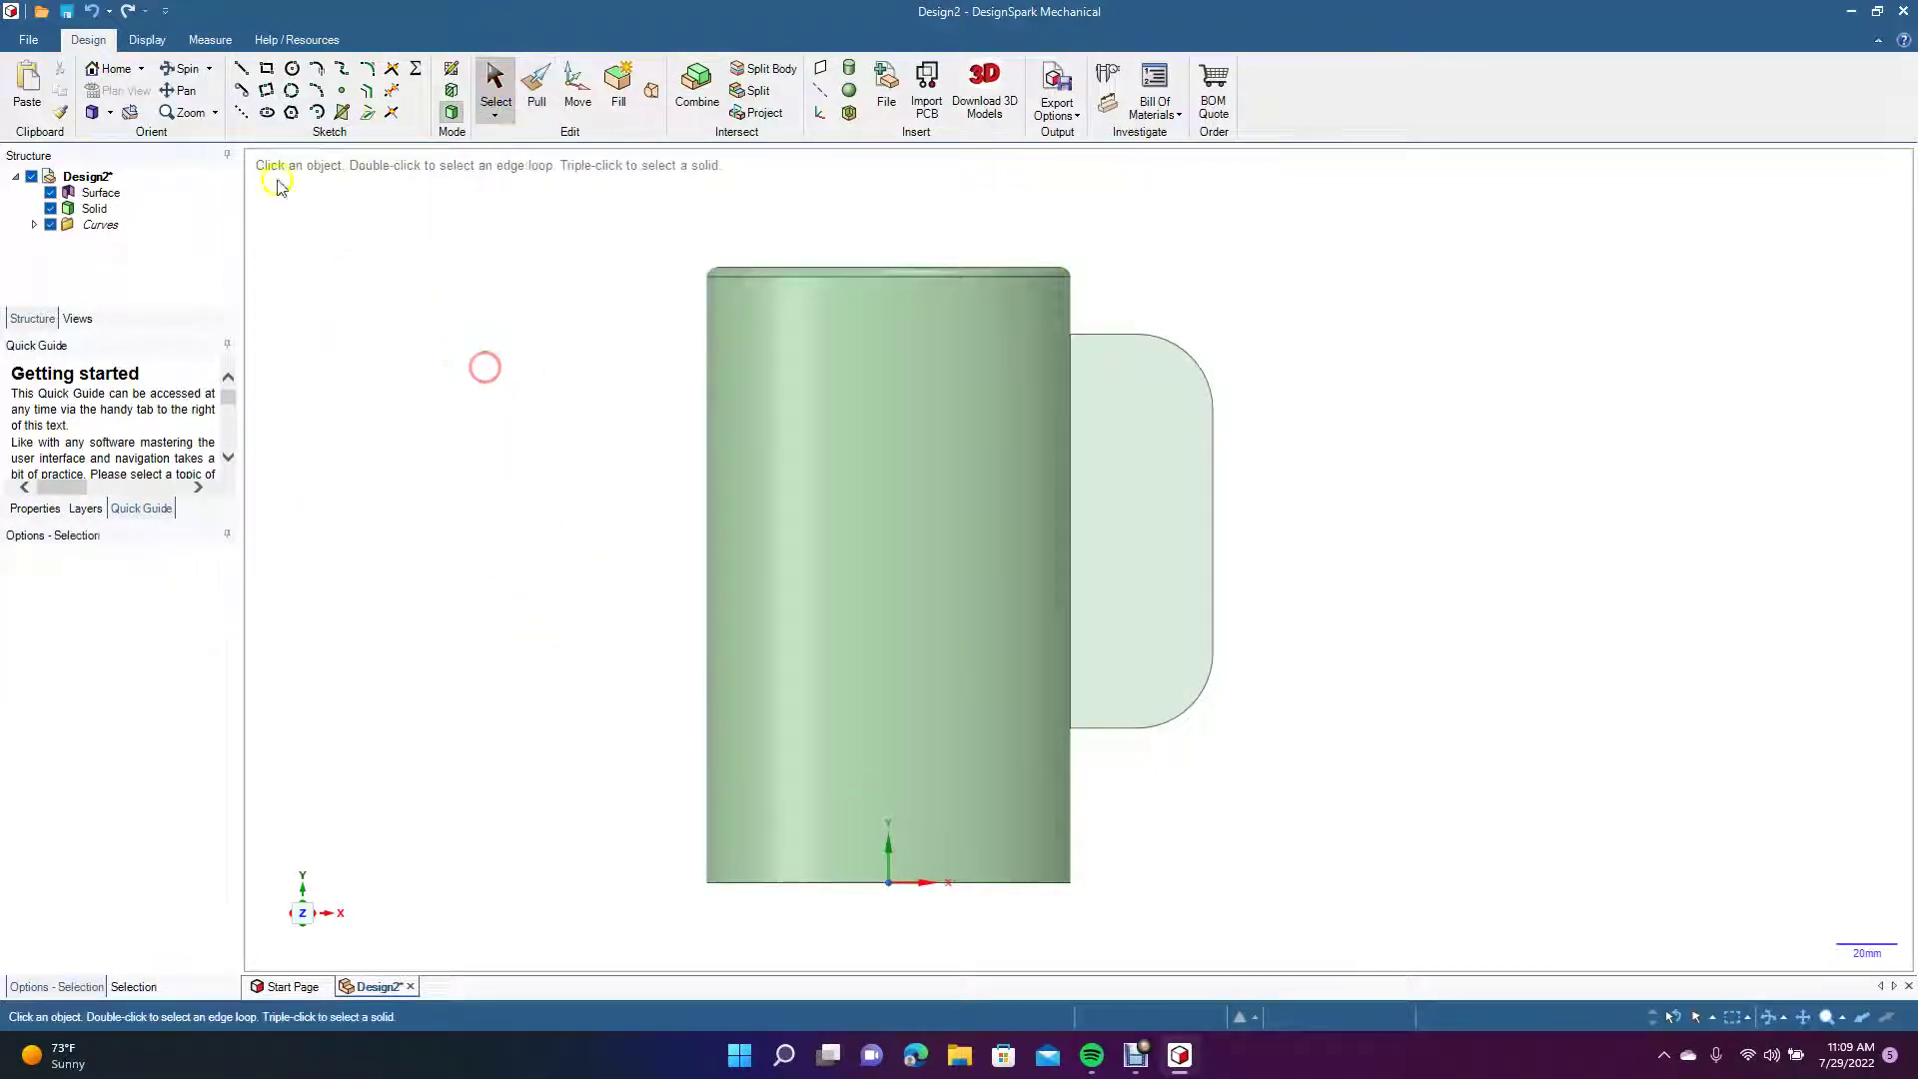
# Examine the revolved vessel from an angle and set the standard isometric view.
pyautogui.click(180, 68)
pyautogui.moveTo(578, 418); pyautogui.dragTo(466, 473)
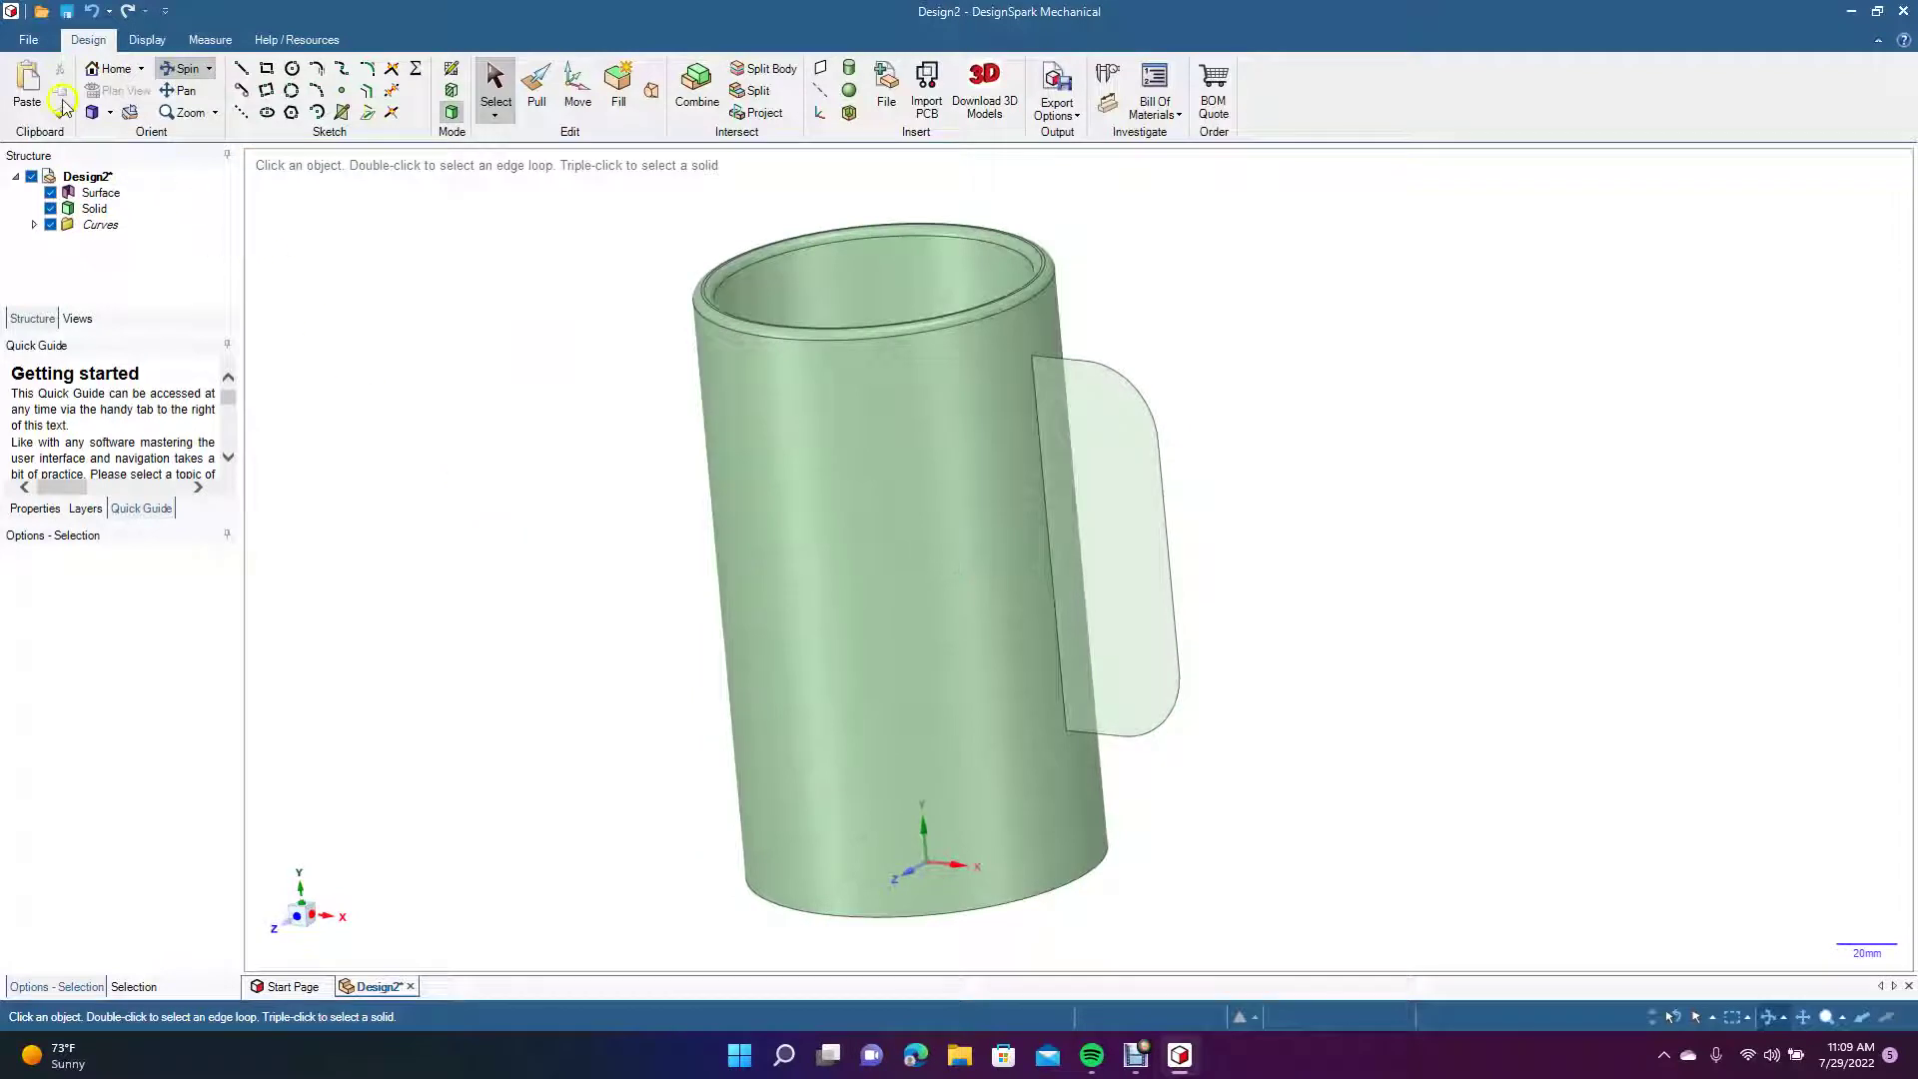
pyautogui.click(111, 113)
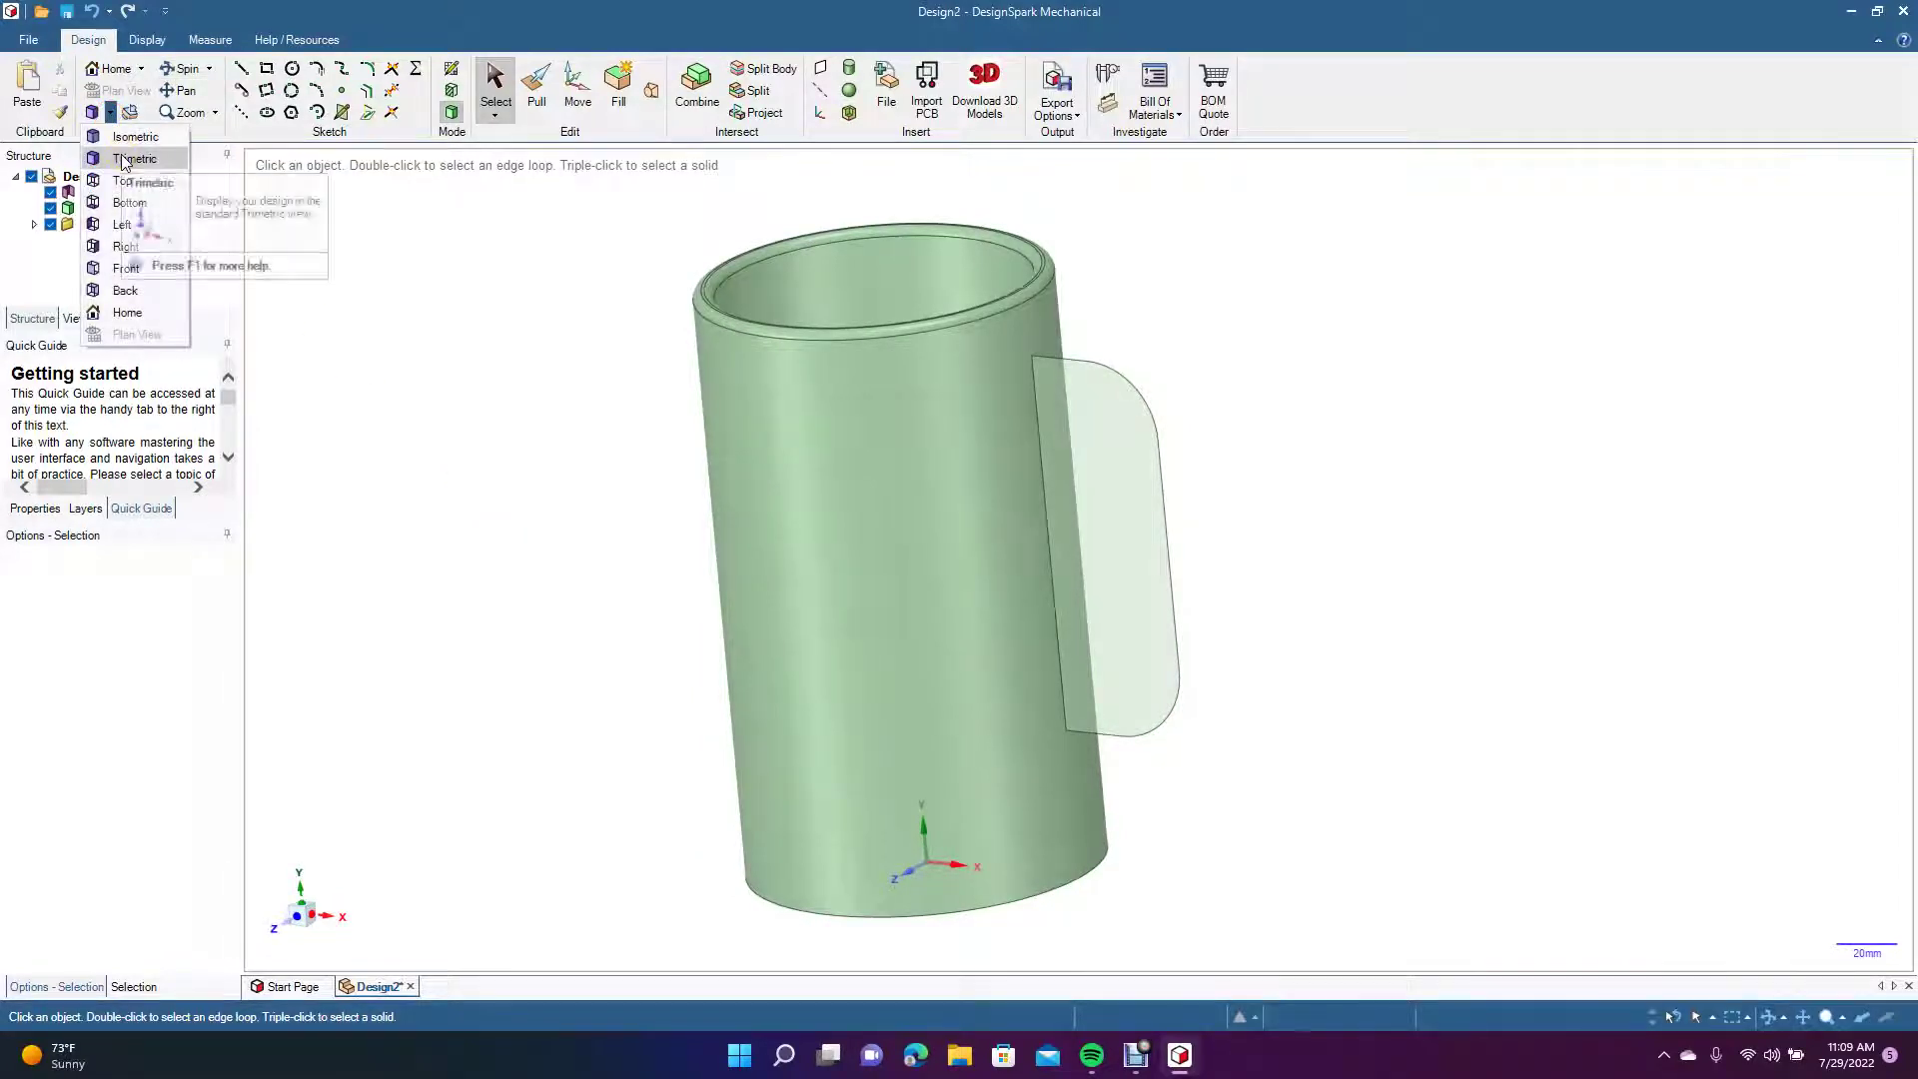
pyautogui.click(122, 142)
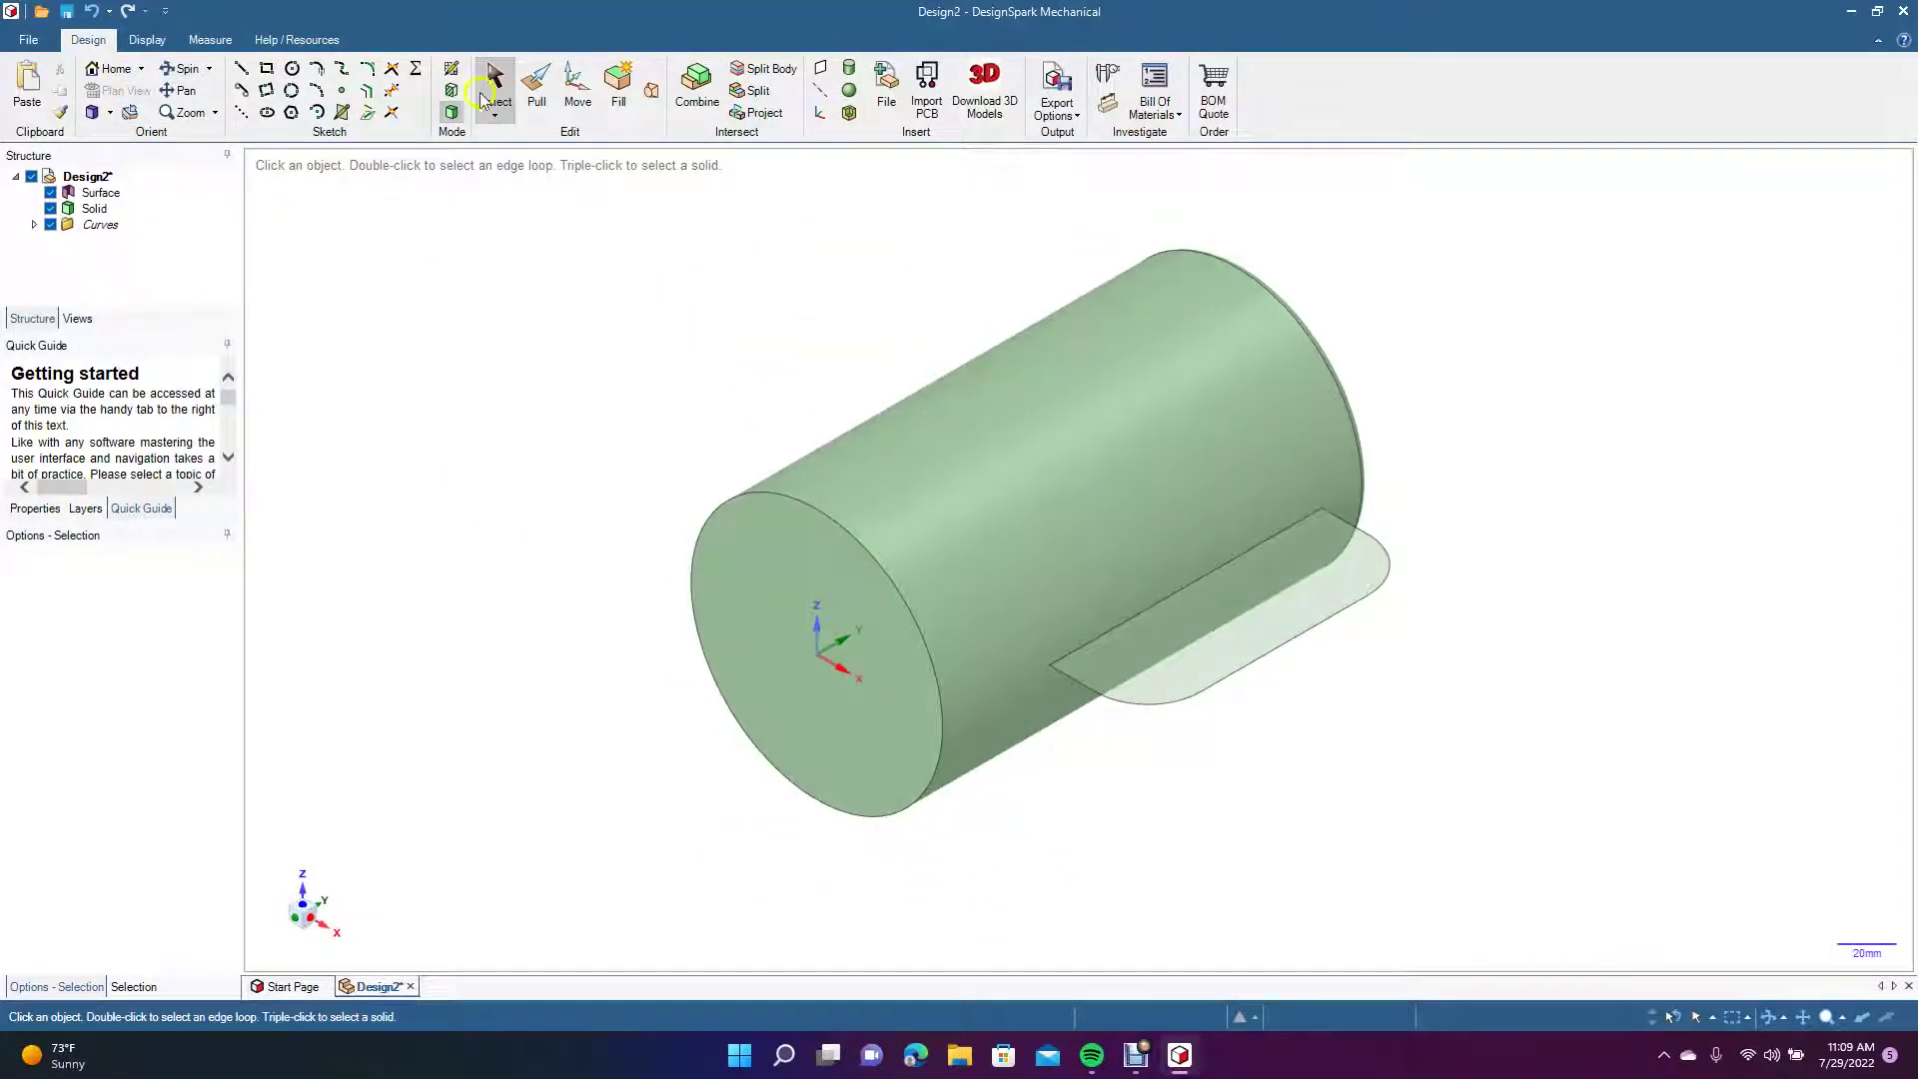
pyautogui.click(267, 72)
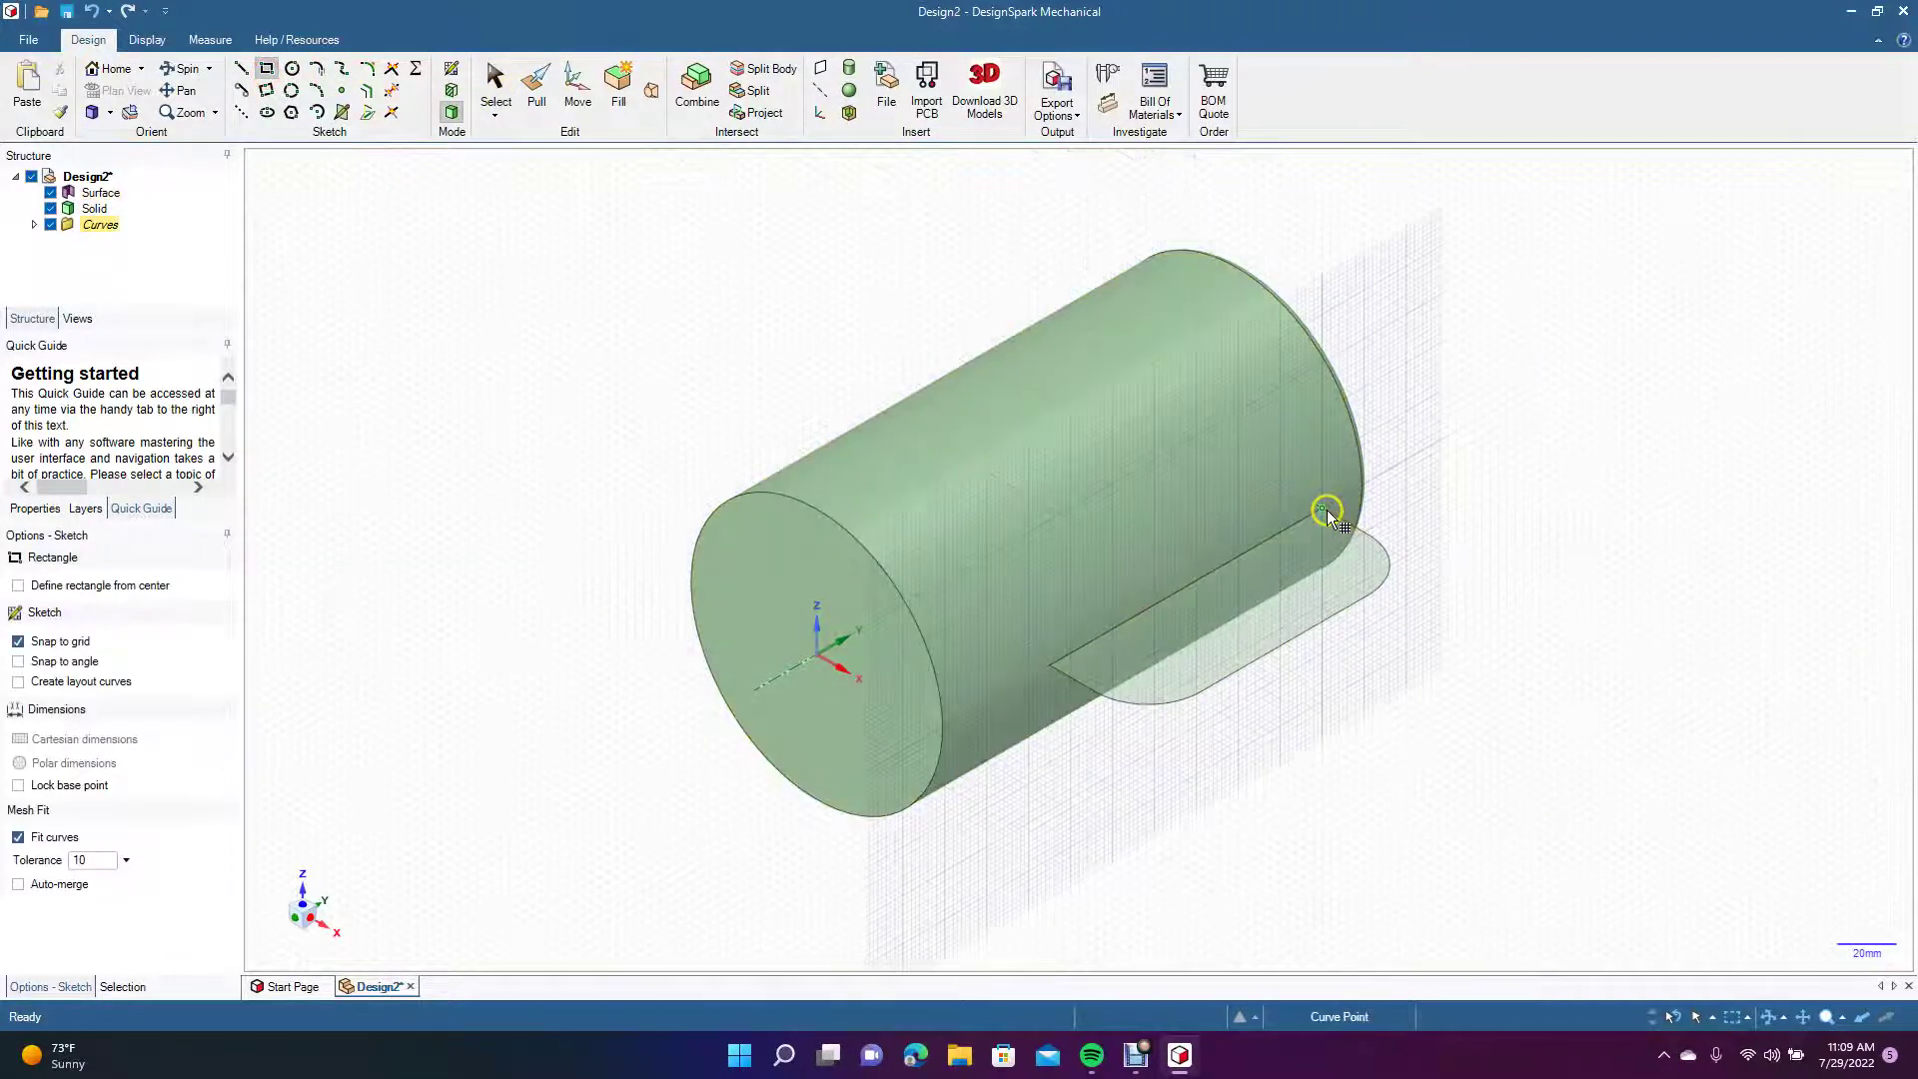
pyautogui.click(1325, 511)
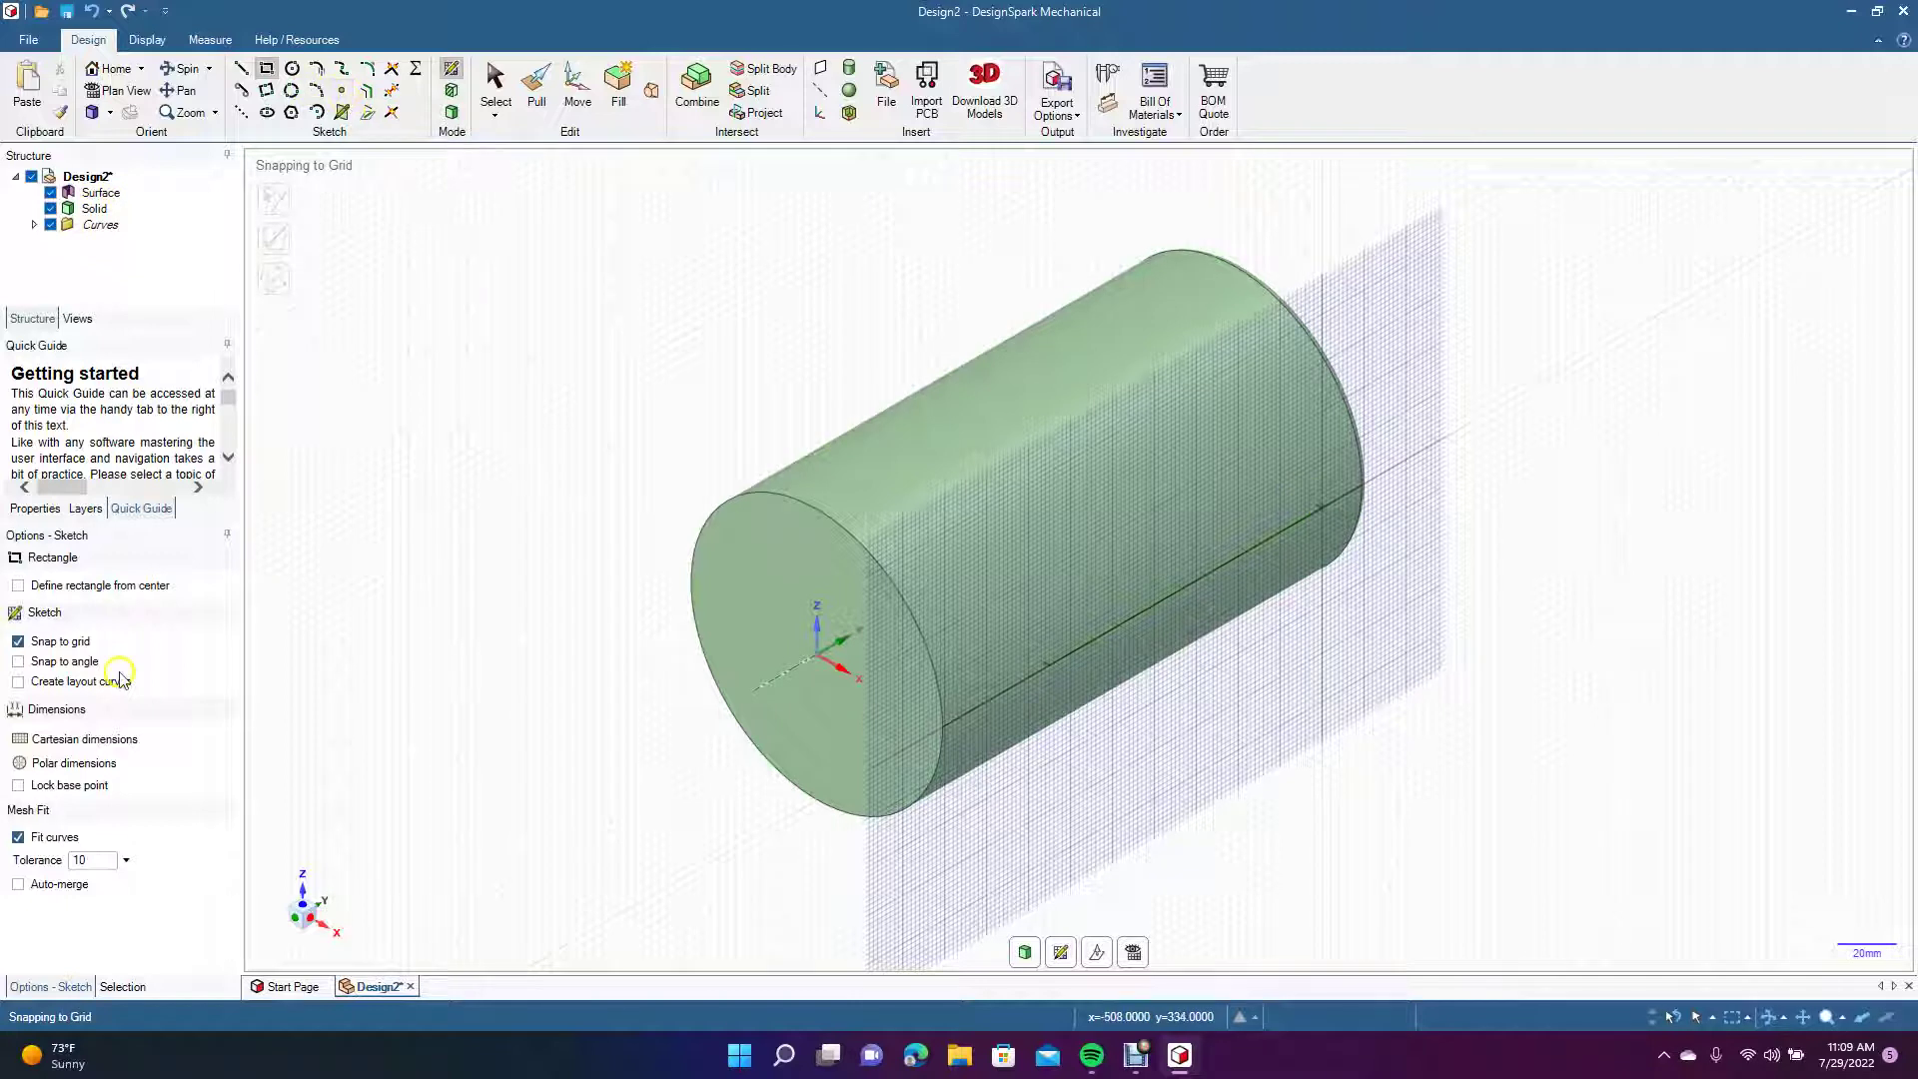
pyautogui.click(66, 596)
pyautogui.click(451, 113)
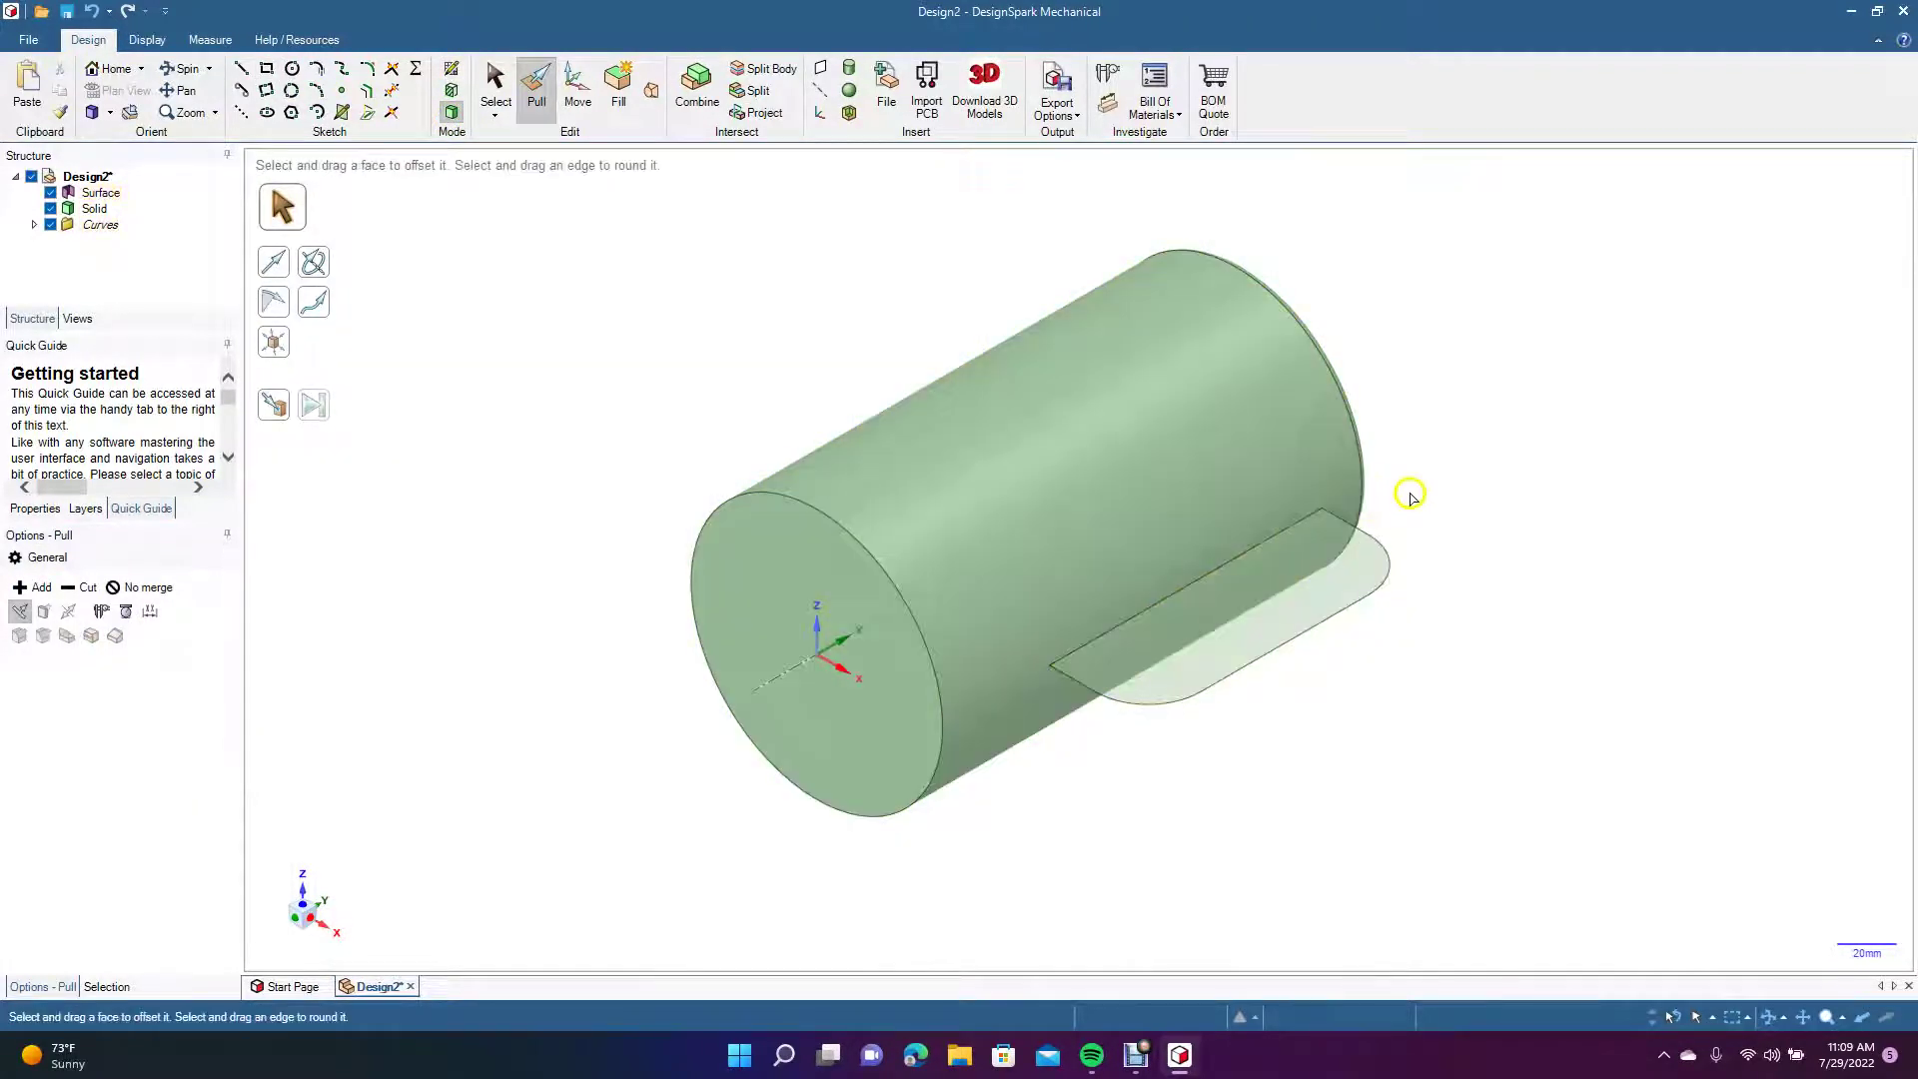
# Start a sketch plane at the upper inner endpoint of the handle path and set rectangles to be defined from their centre.
pyautogui.click(494, 85)
pyautogui.click(1375, 517)
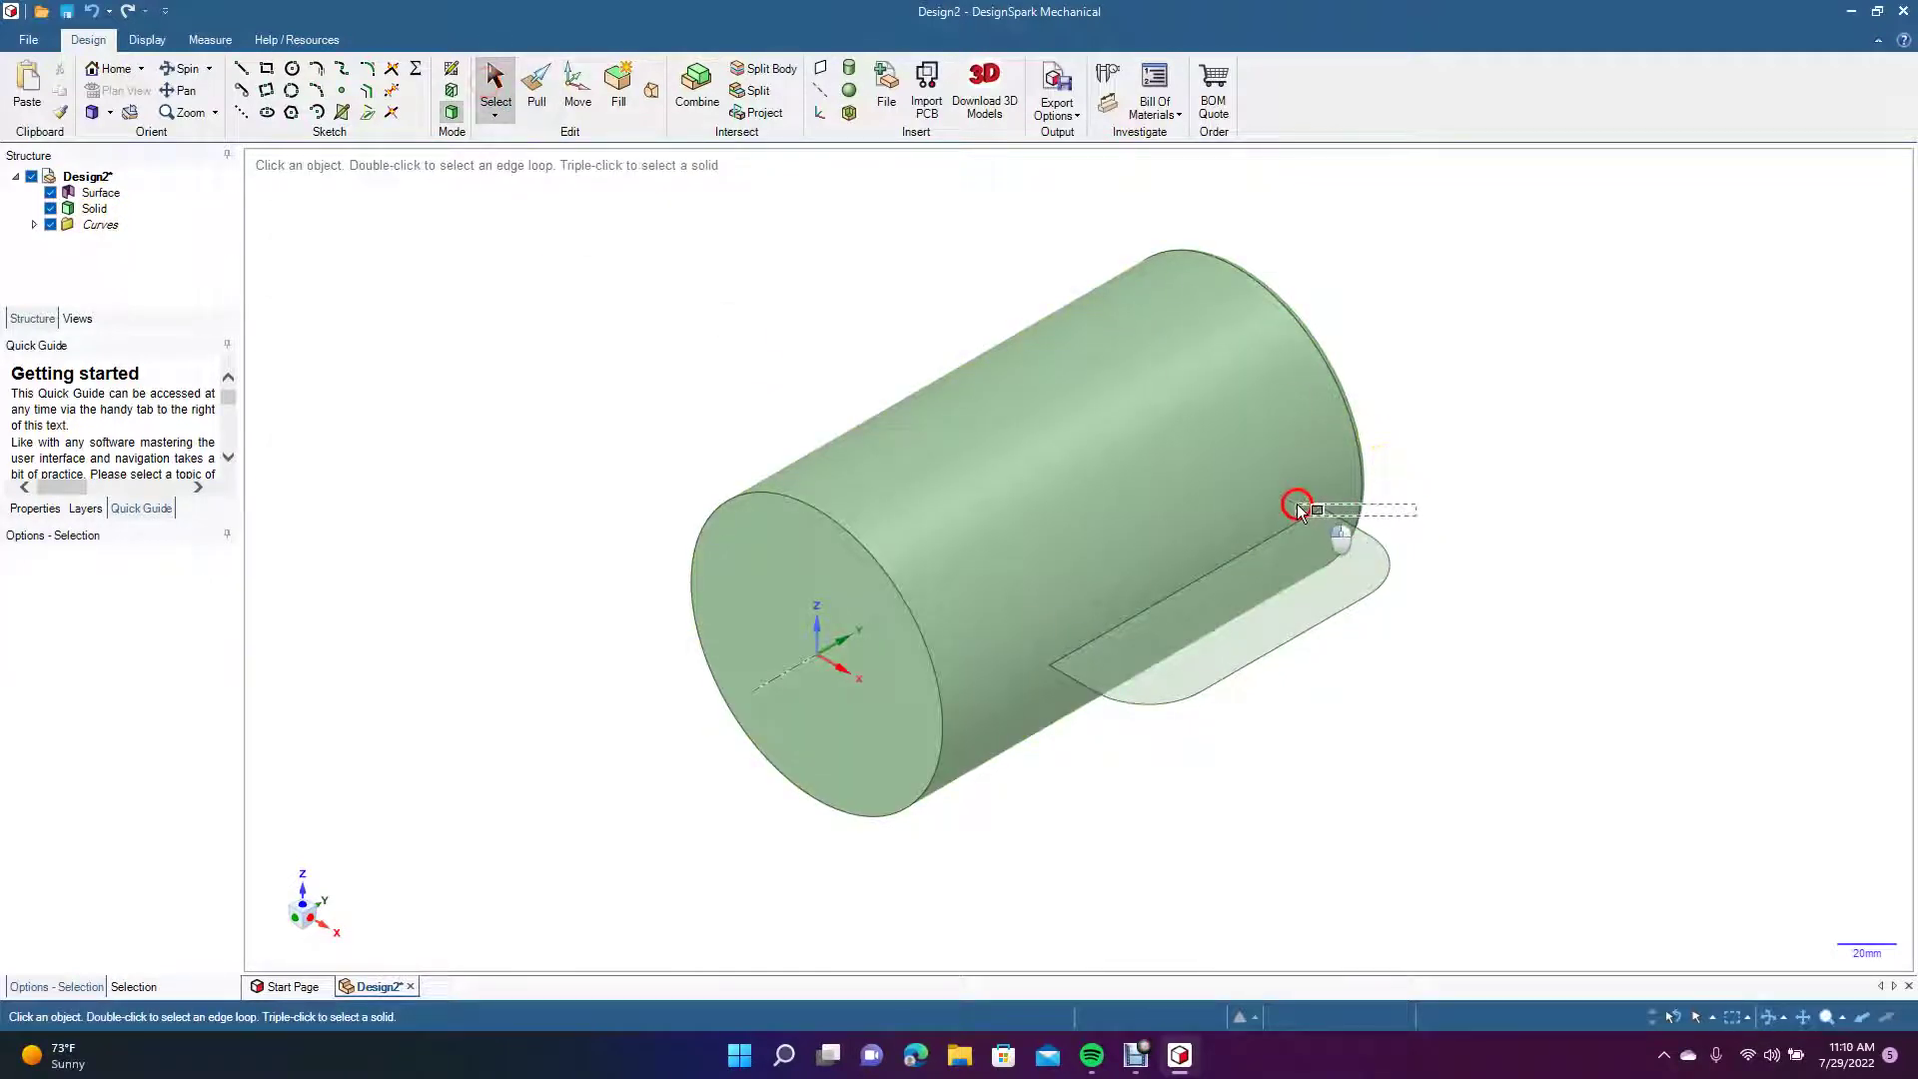
pyautogui.doubleClick(1329, 511)
pyautogui.press('Escape')
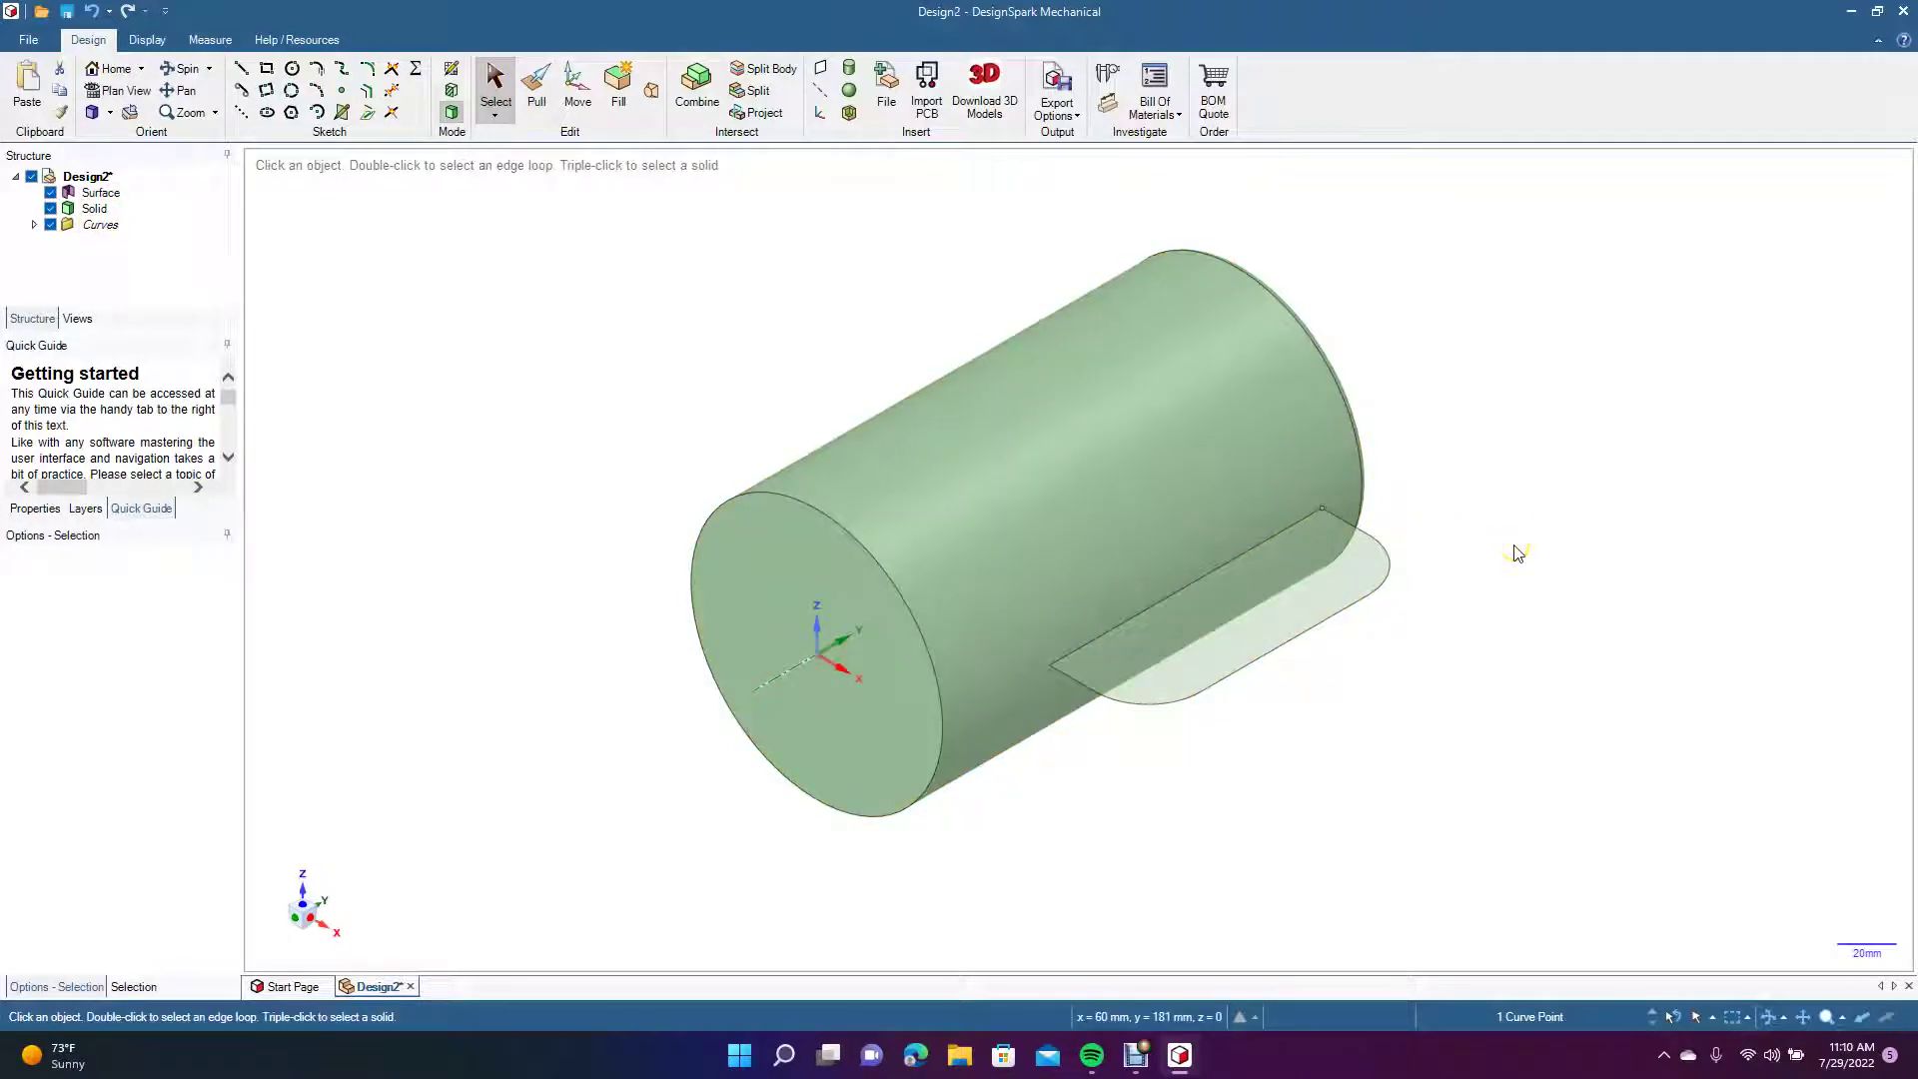
pyautogui.scroll(5, 1517, 554)
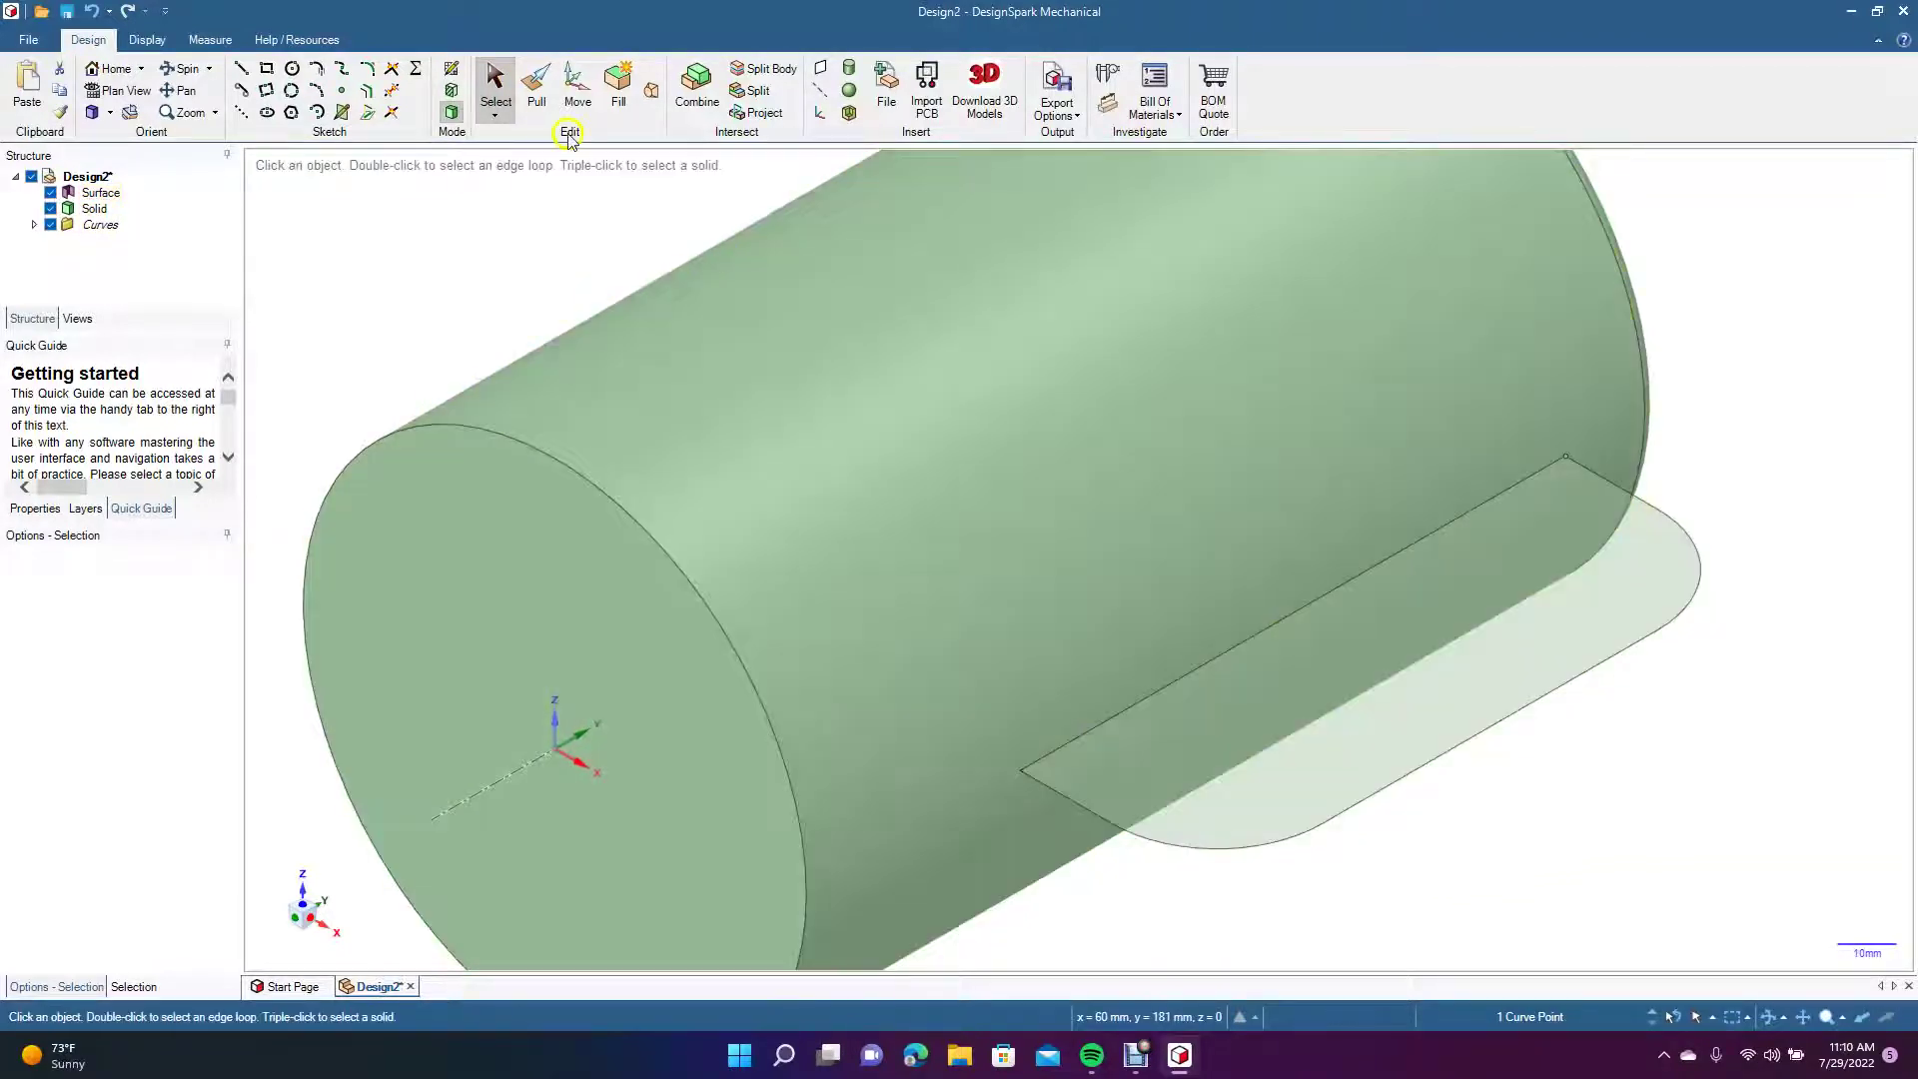
pyautogui.click(267, 70)
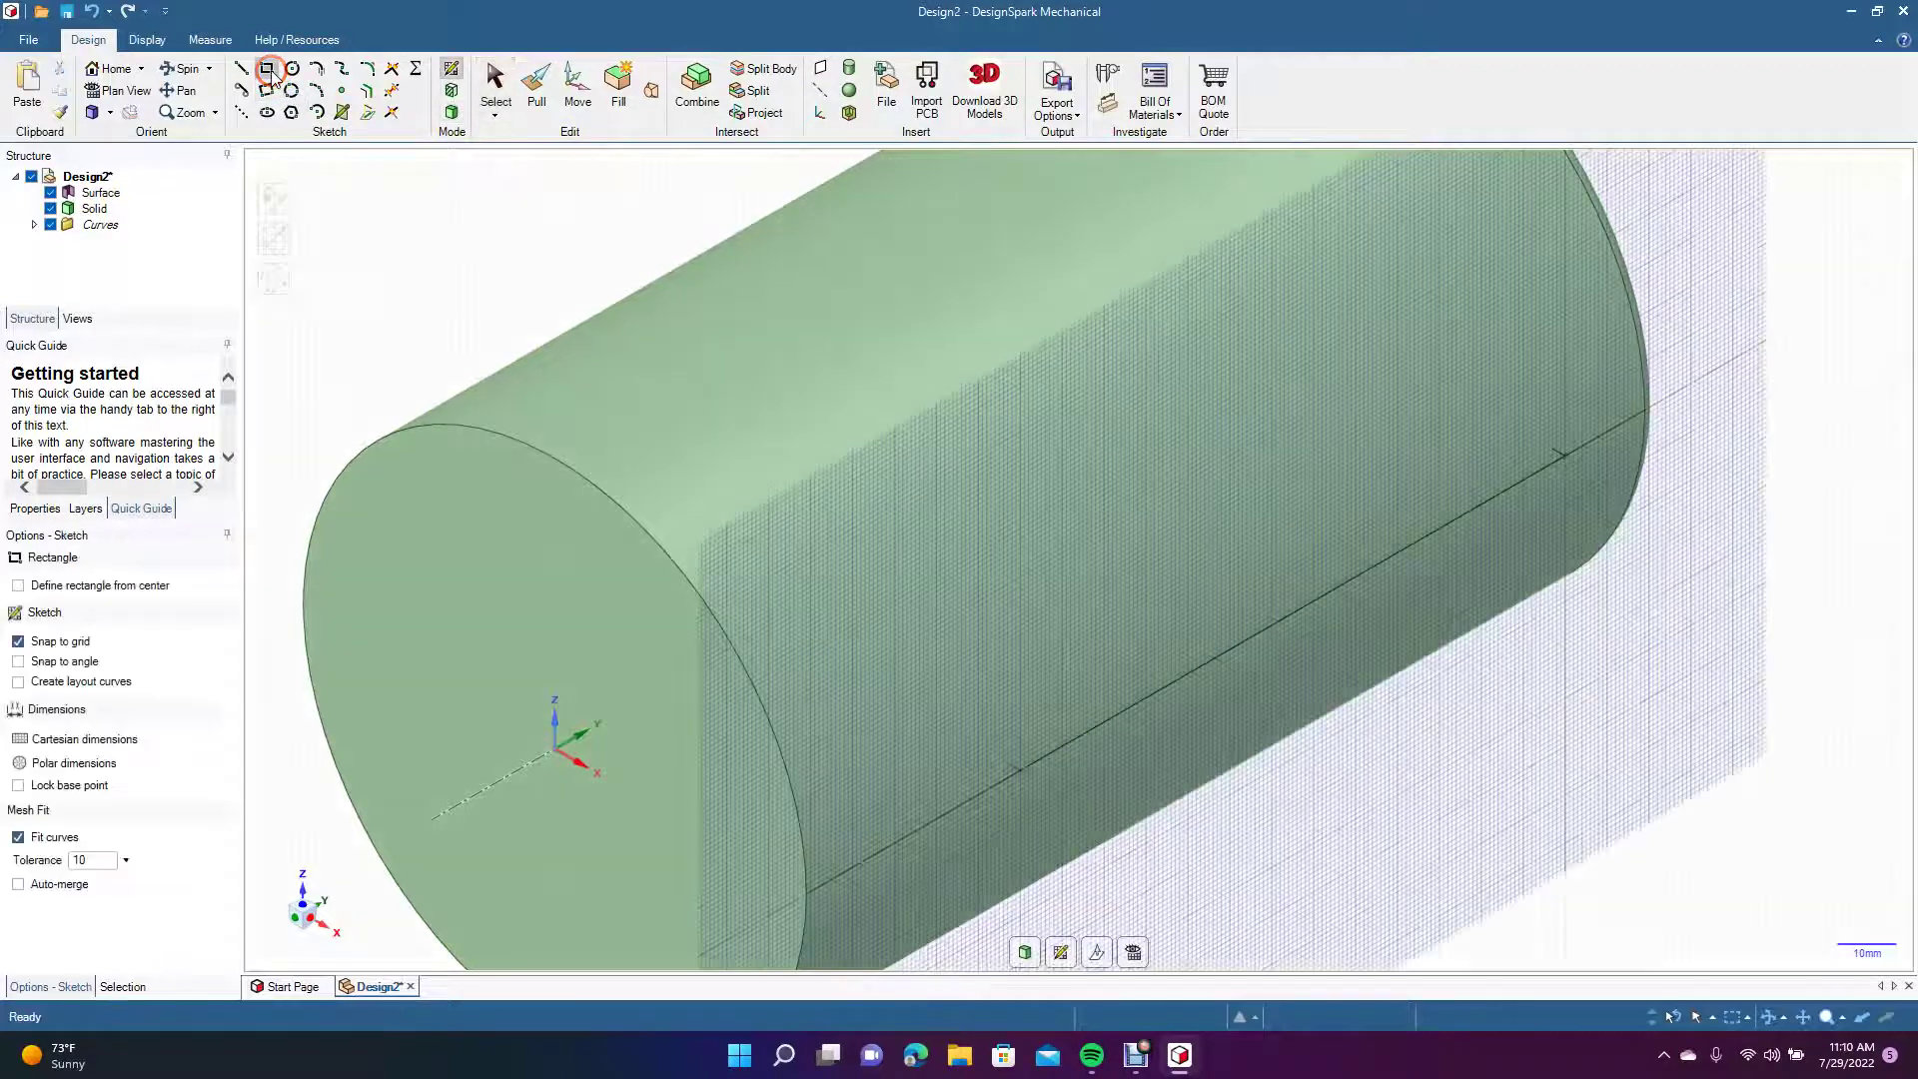
pyautogui.click(54, 590)
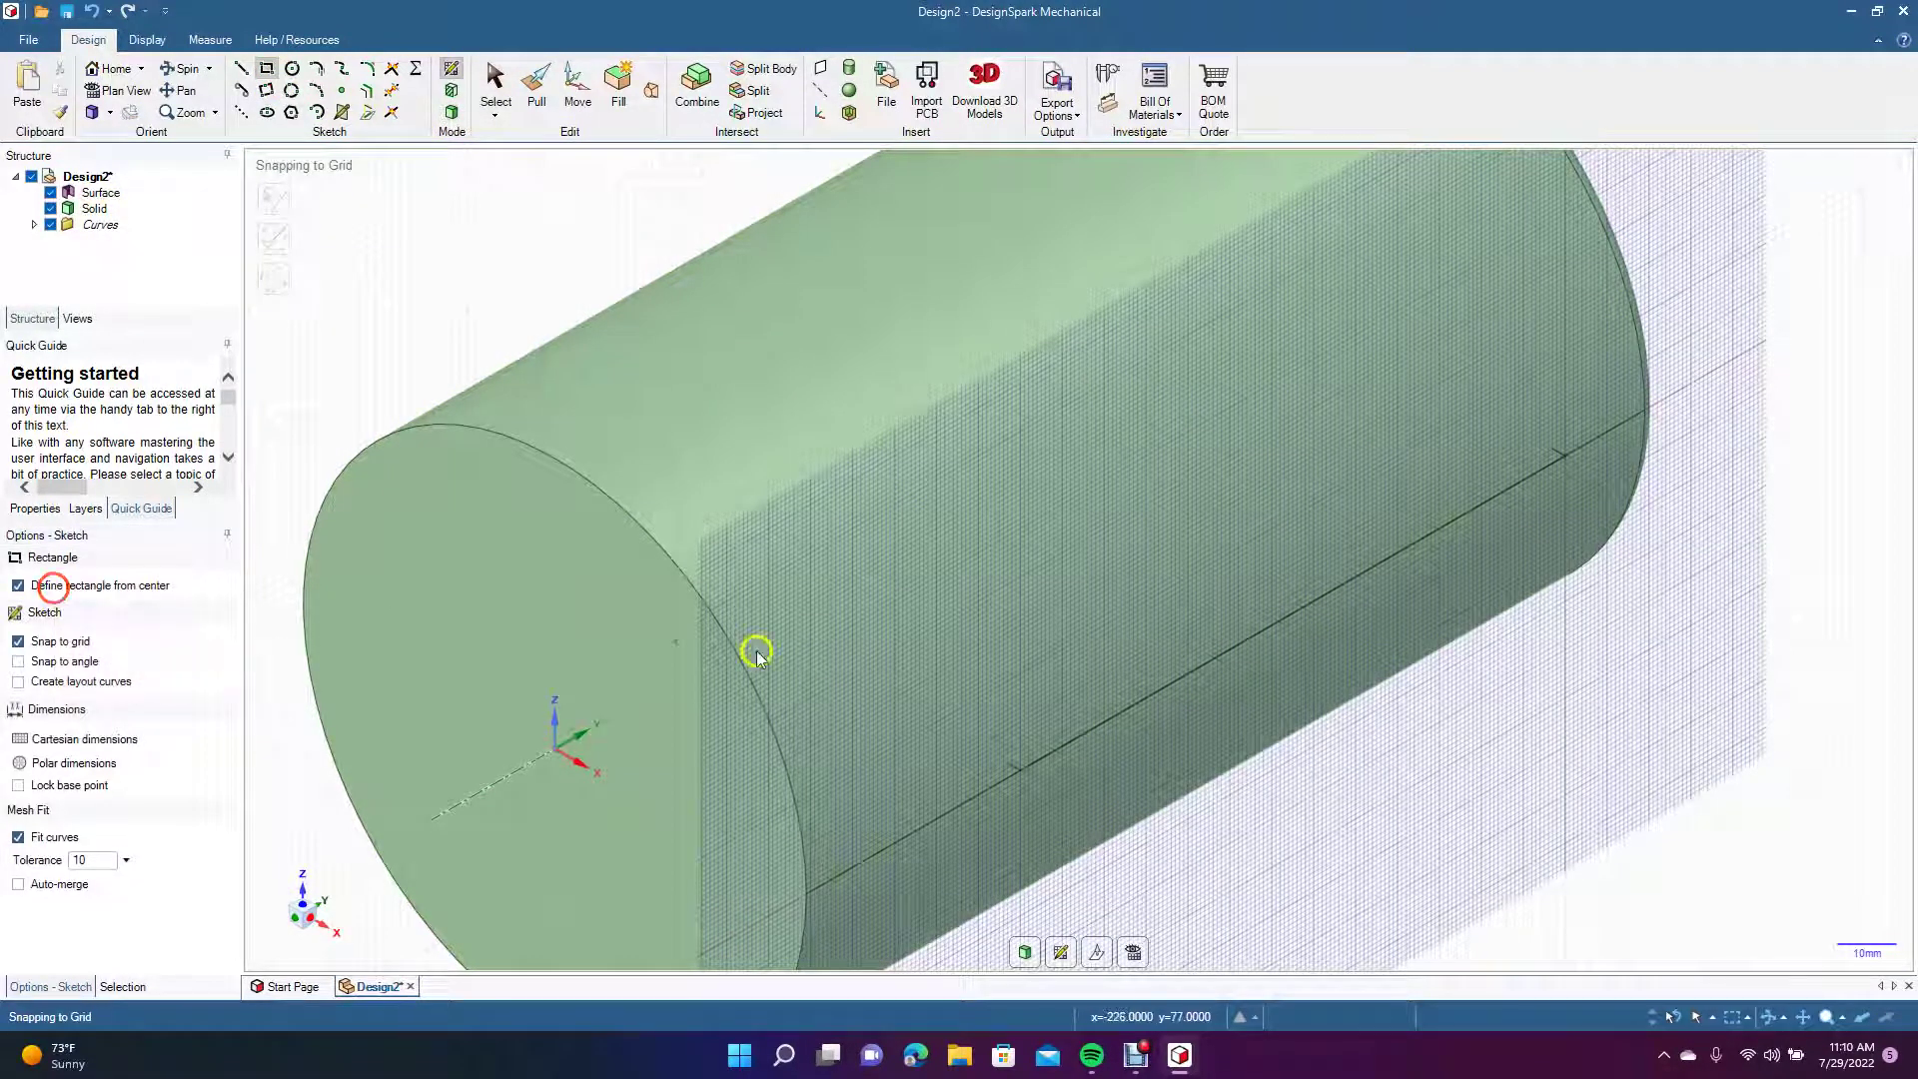
# Draw a 20 by 20 mm square centred on the handle path's upper endpoint.
pyautogui.click(1567, 455)
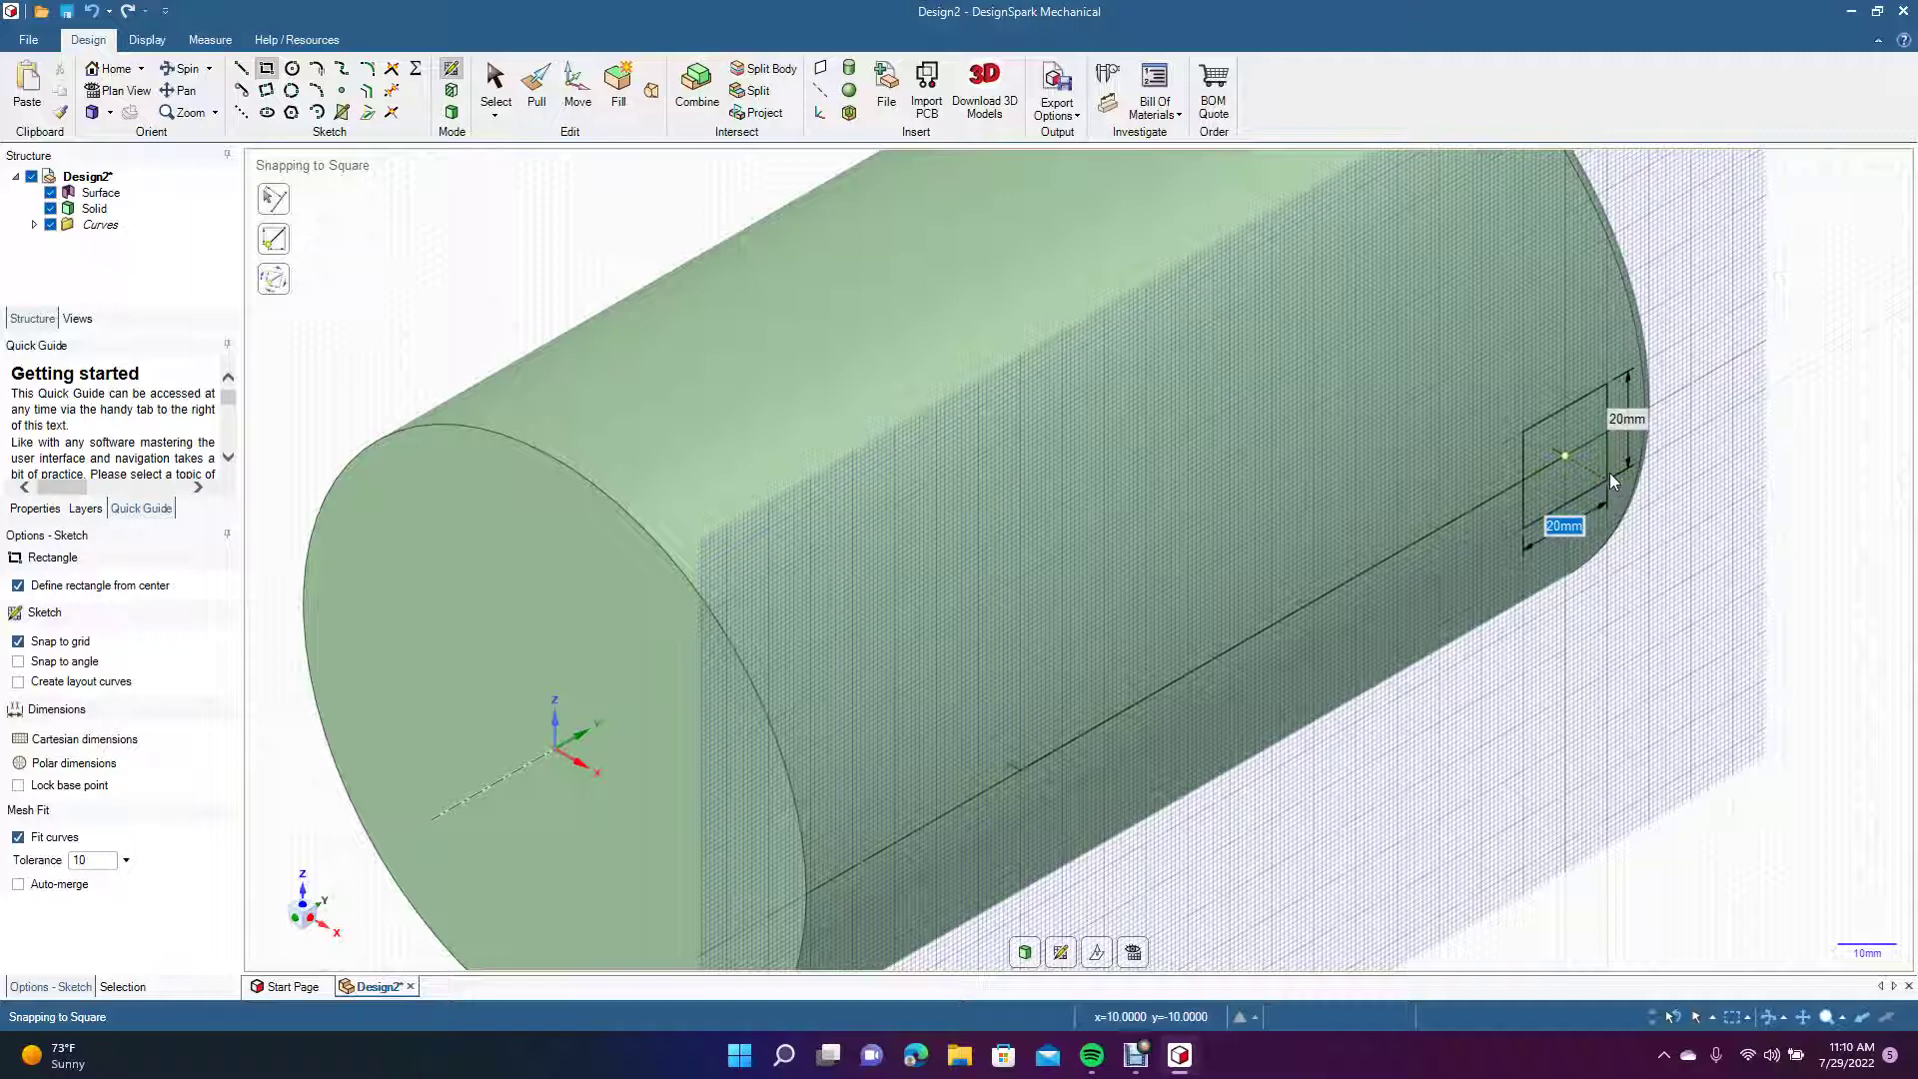
pyautogui.click(1608, 470)
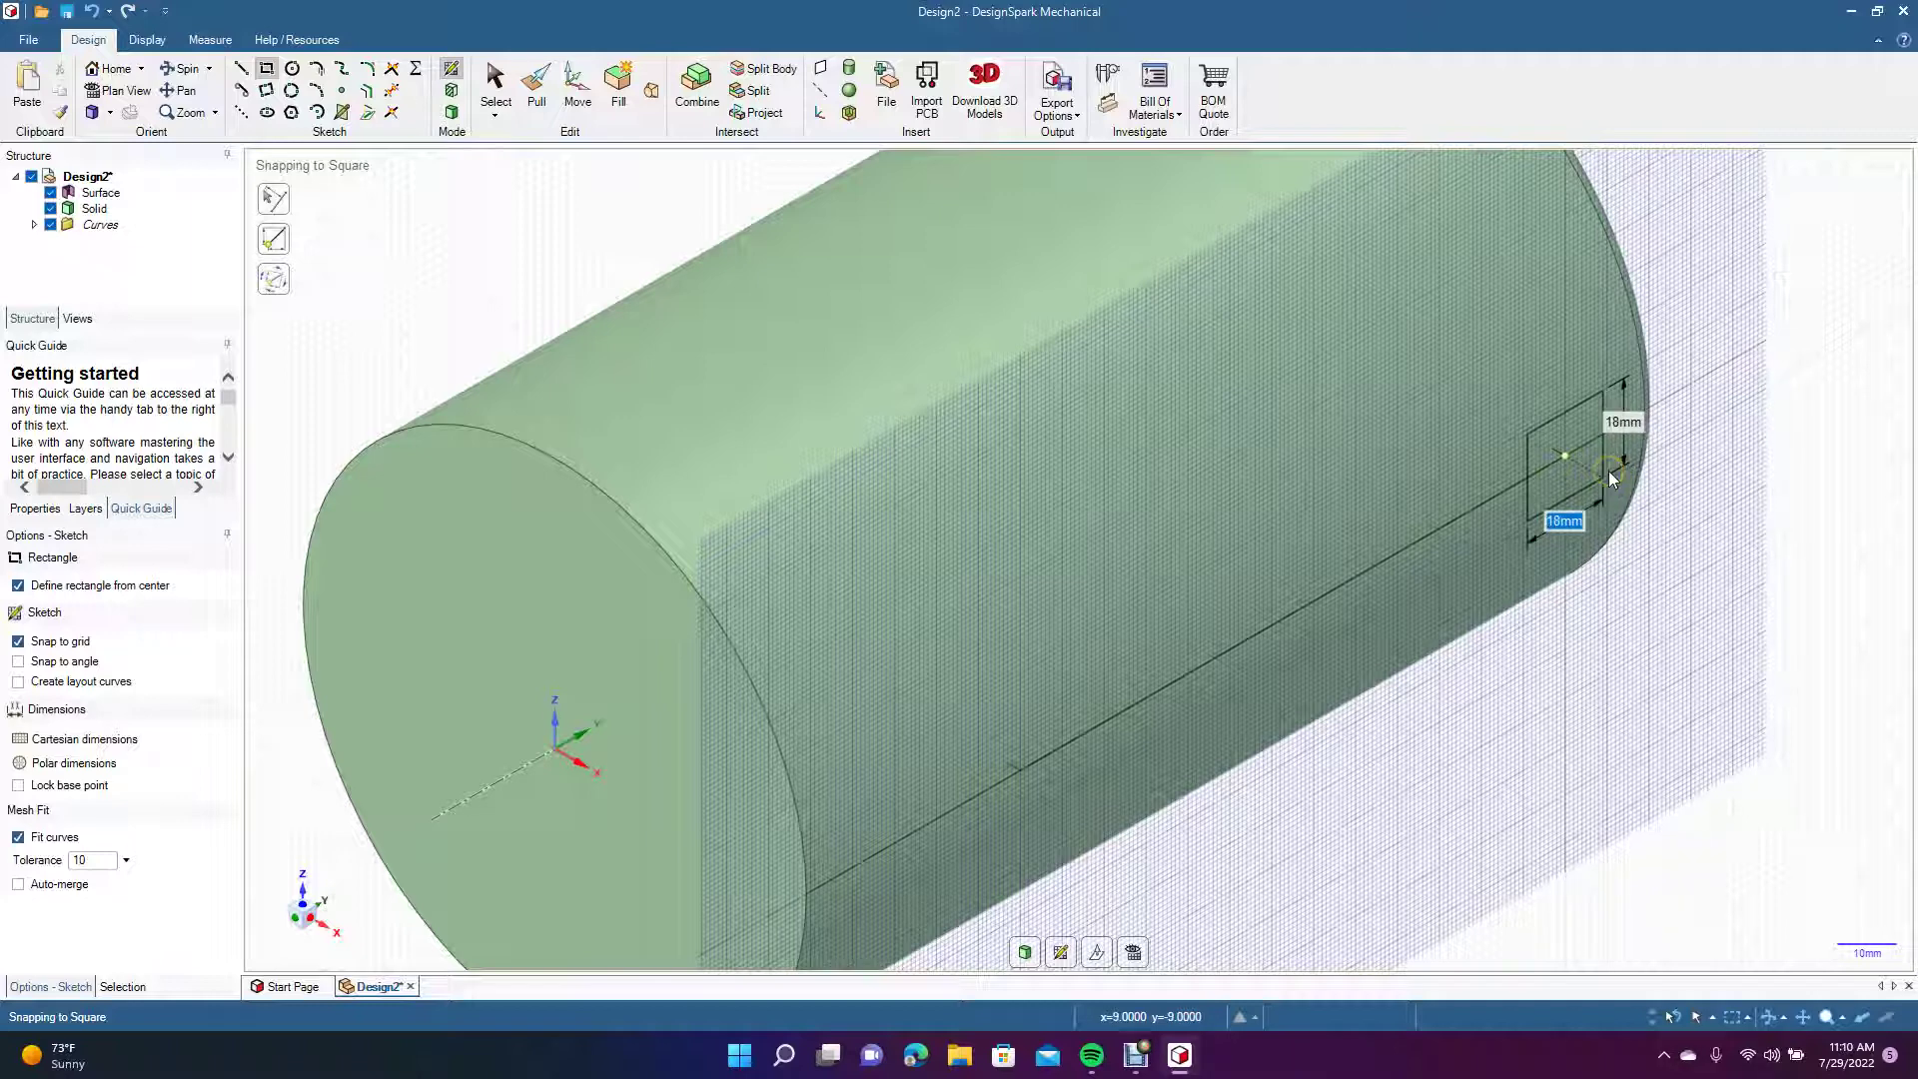
pyautogui.write('20')
pyautogui.press('Tab')
pyautogui.write('20')
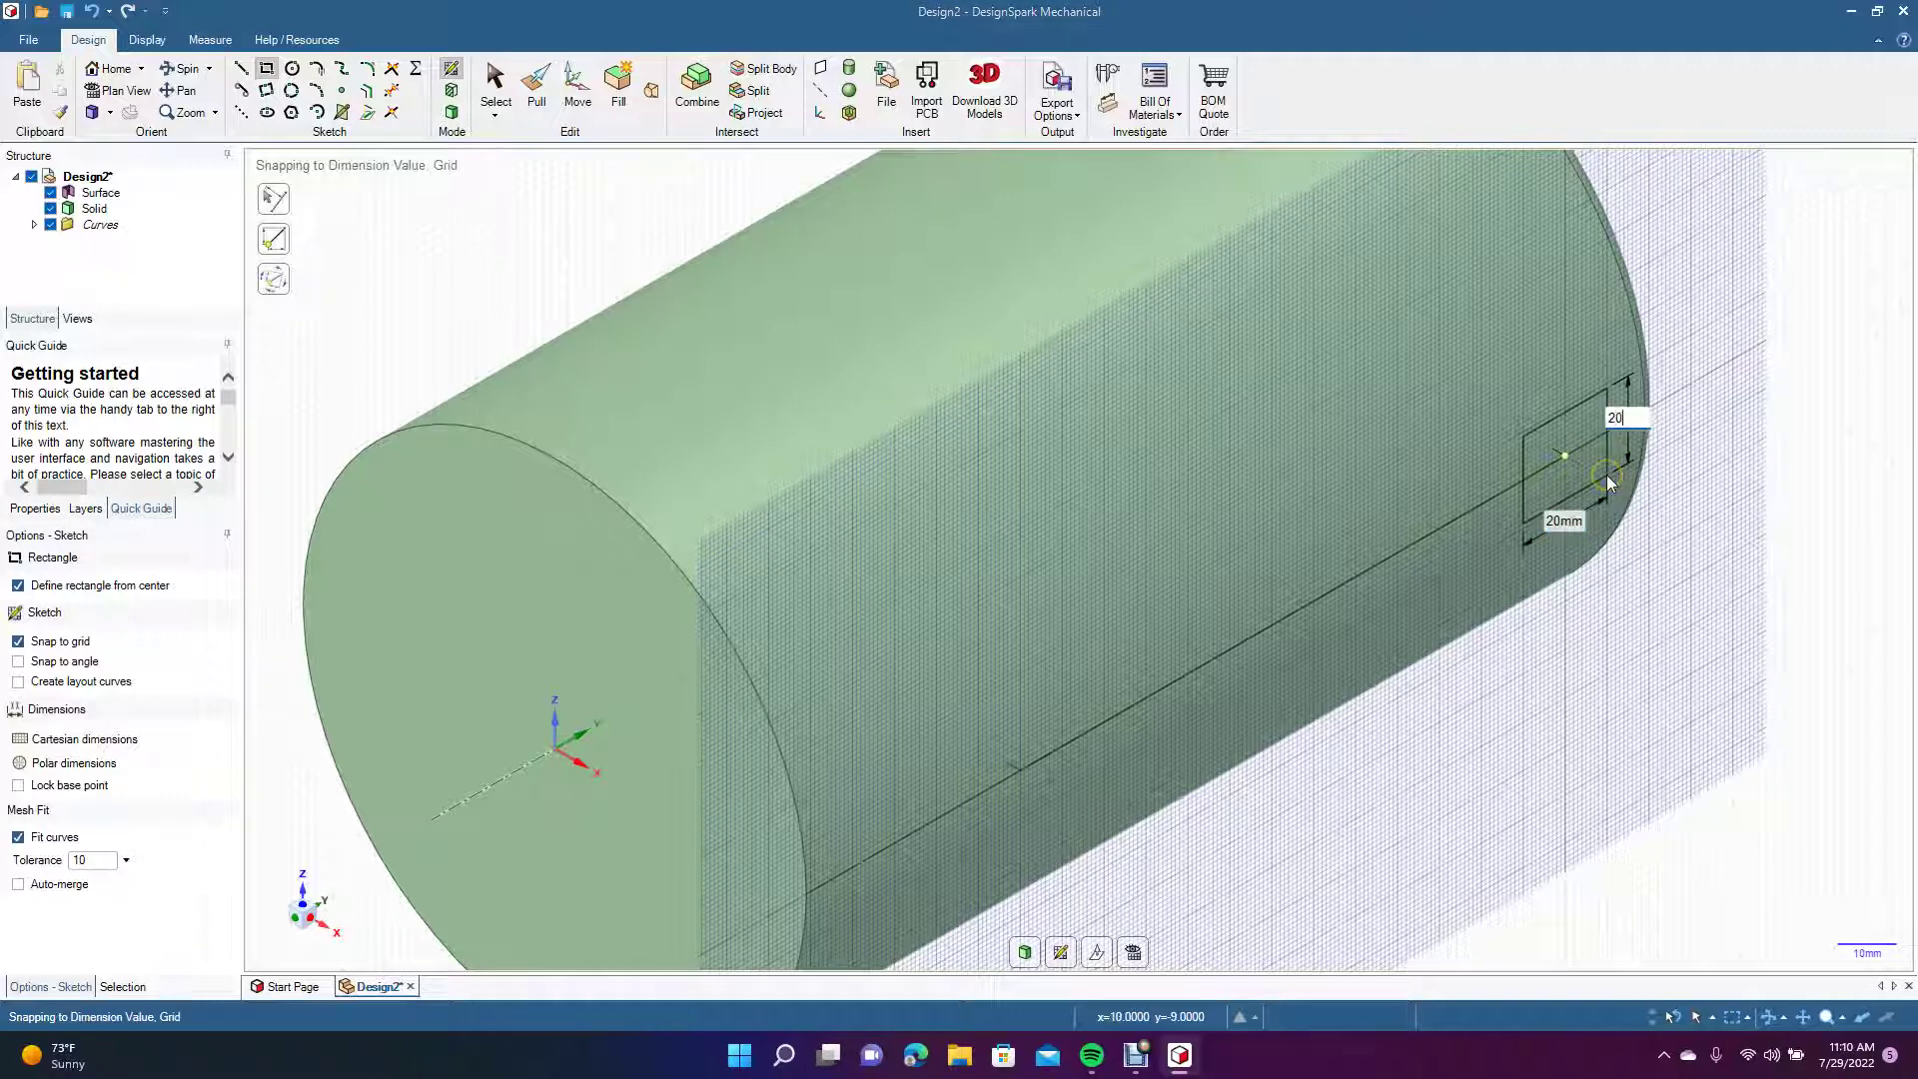
pyautogui.click(1606, 477)
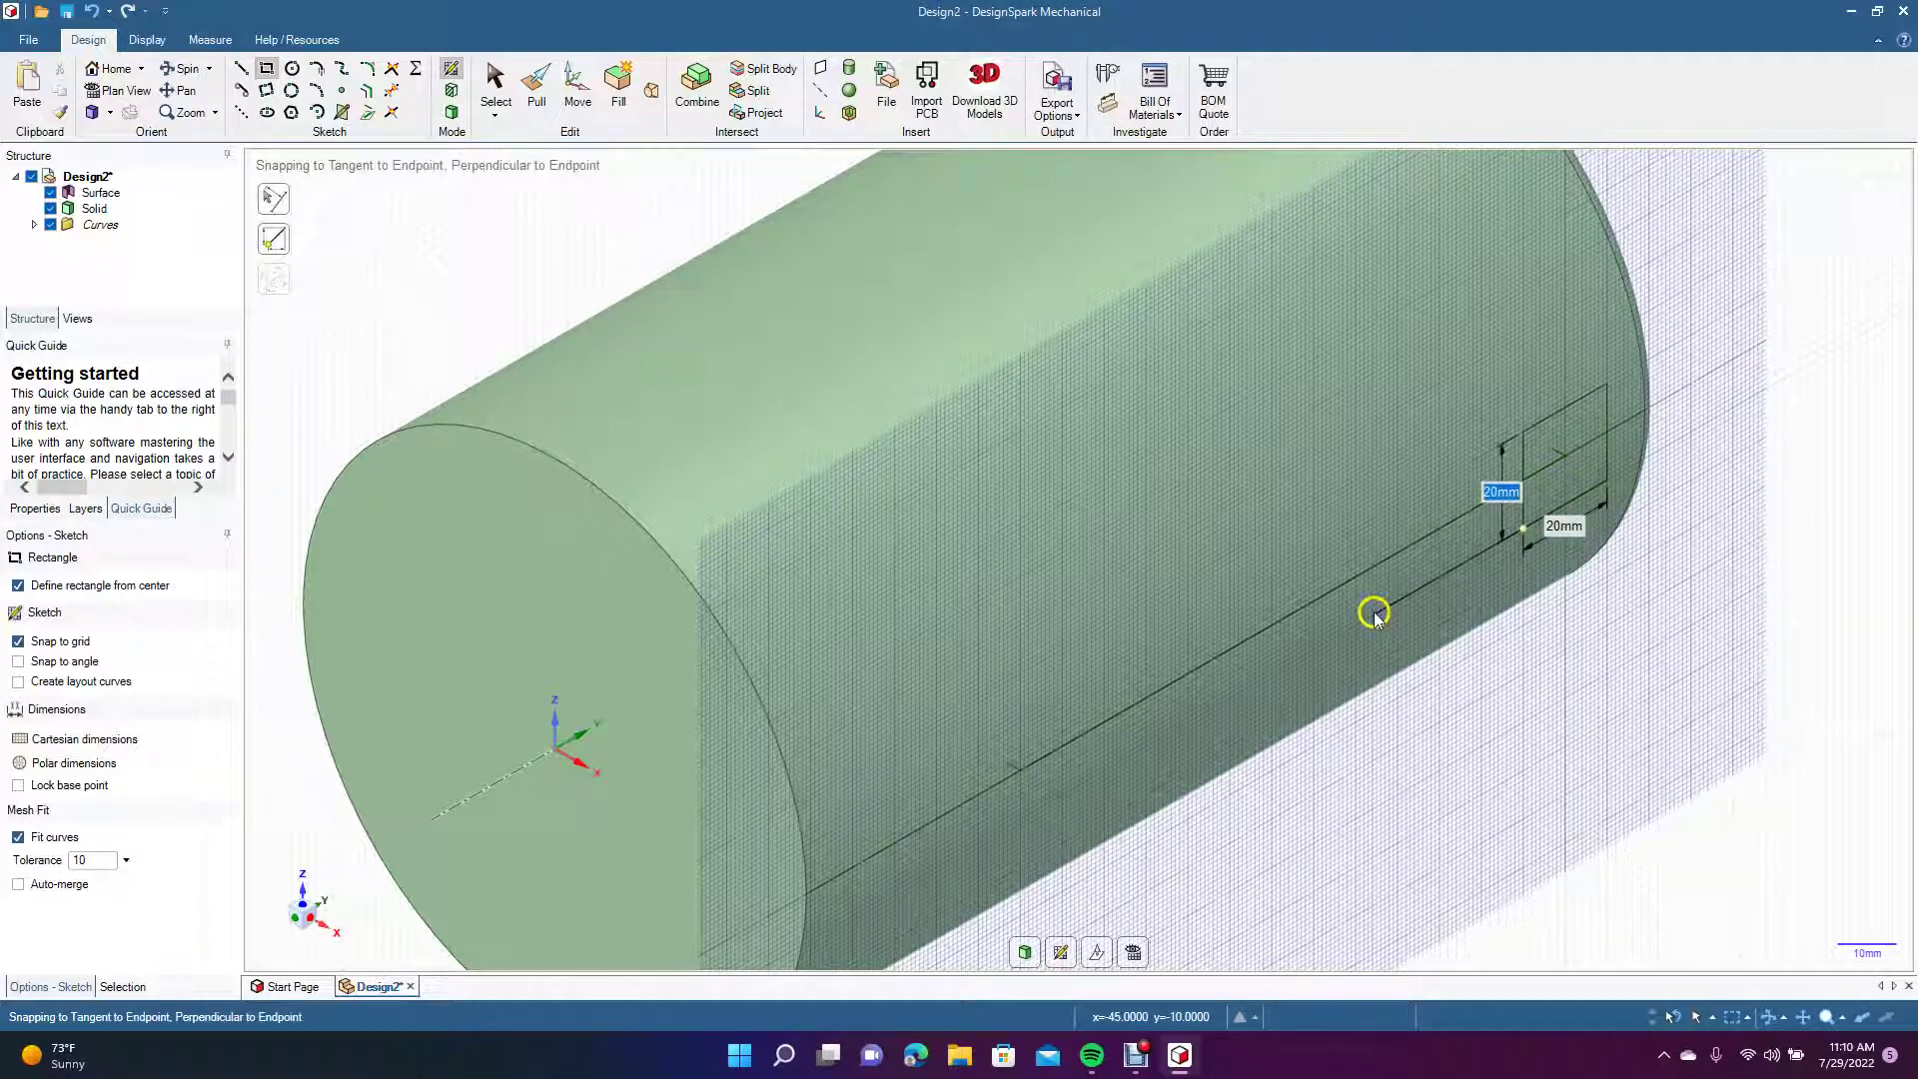
pyautogui.click(496, 88)
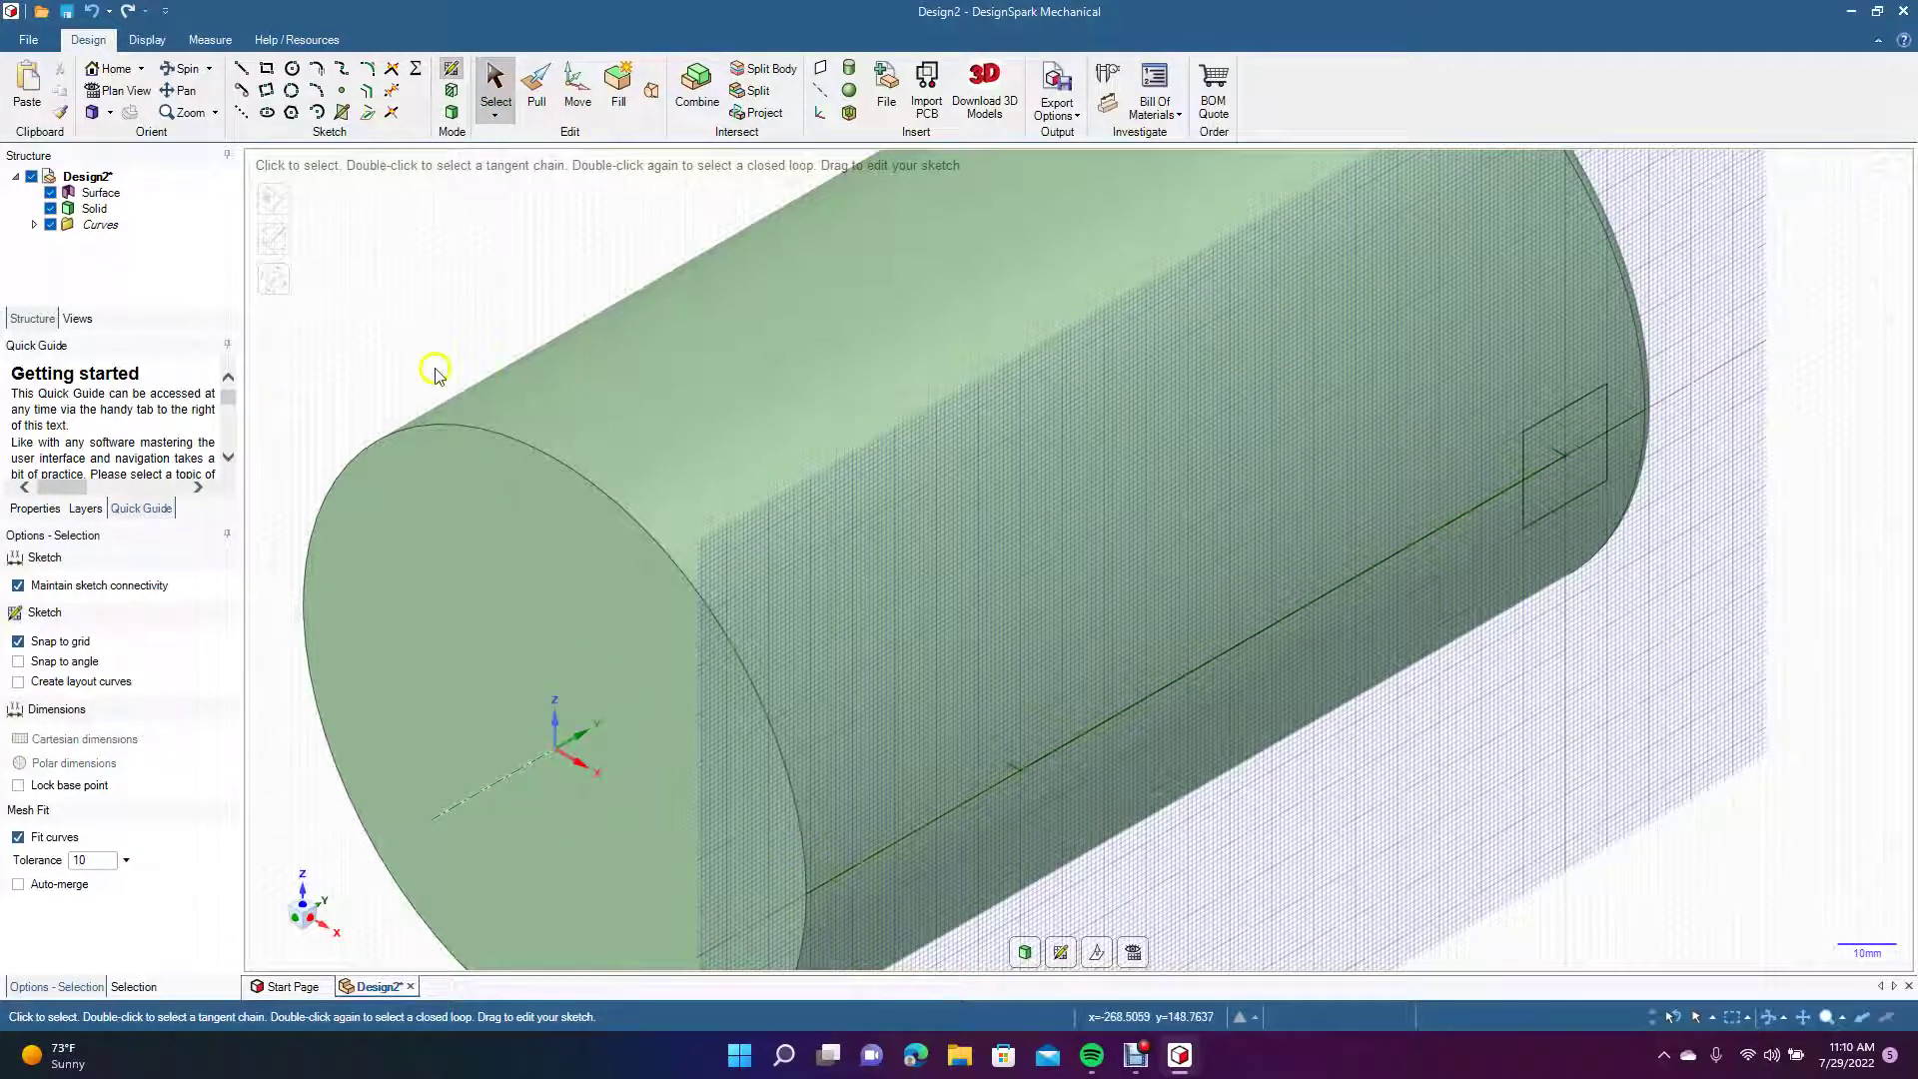
# Round all four corners of the handle's square cross-section with a 5 mm radius.
pyautogui.click(371, 68)
pyautogui.click(1598, 396)
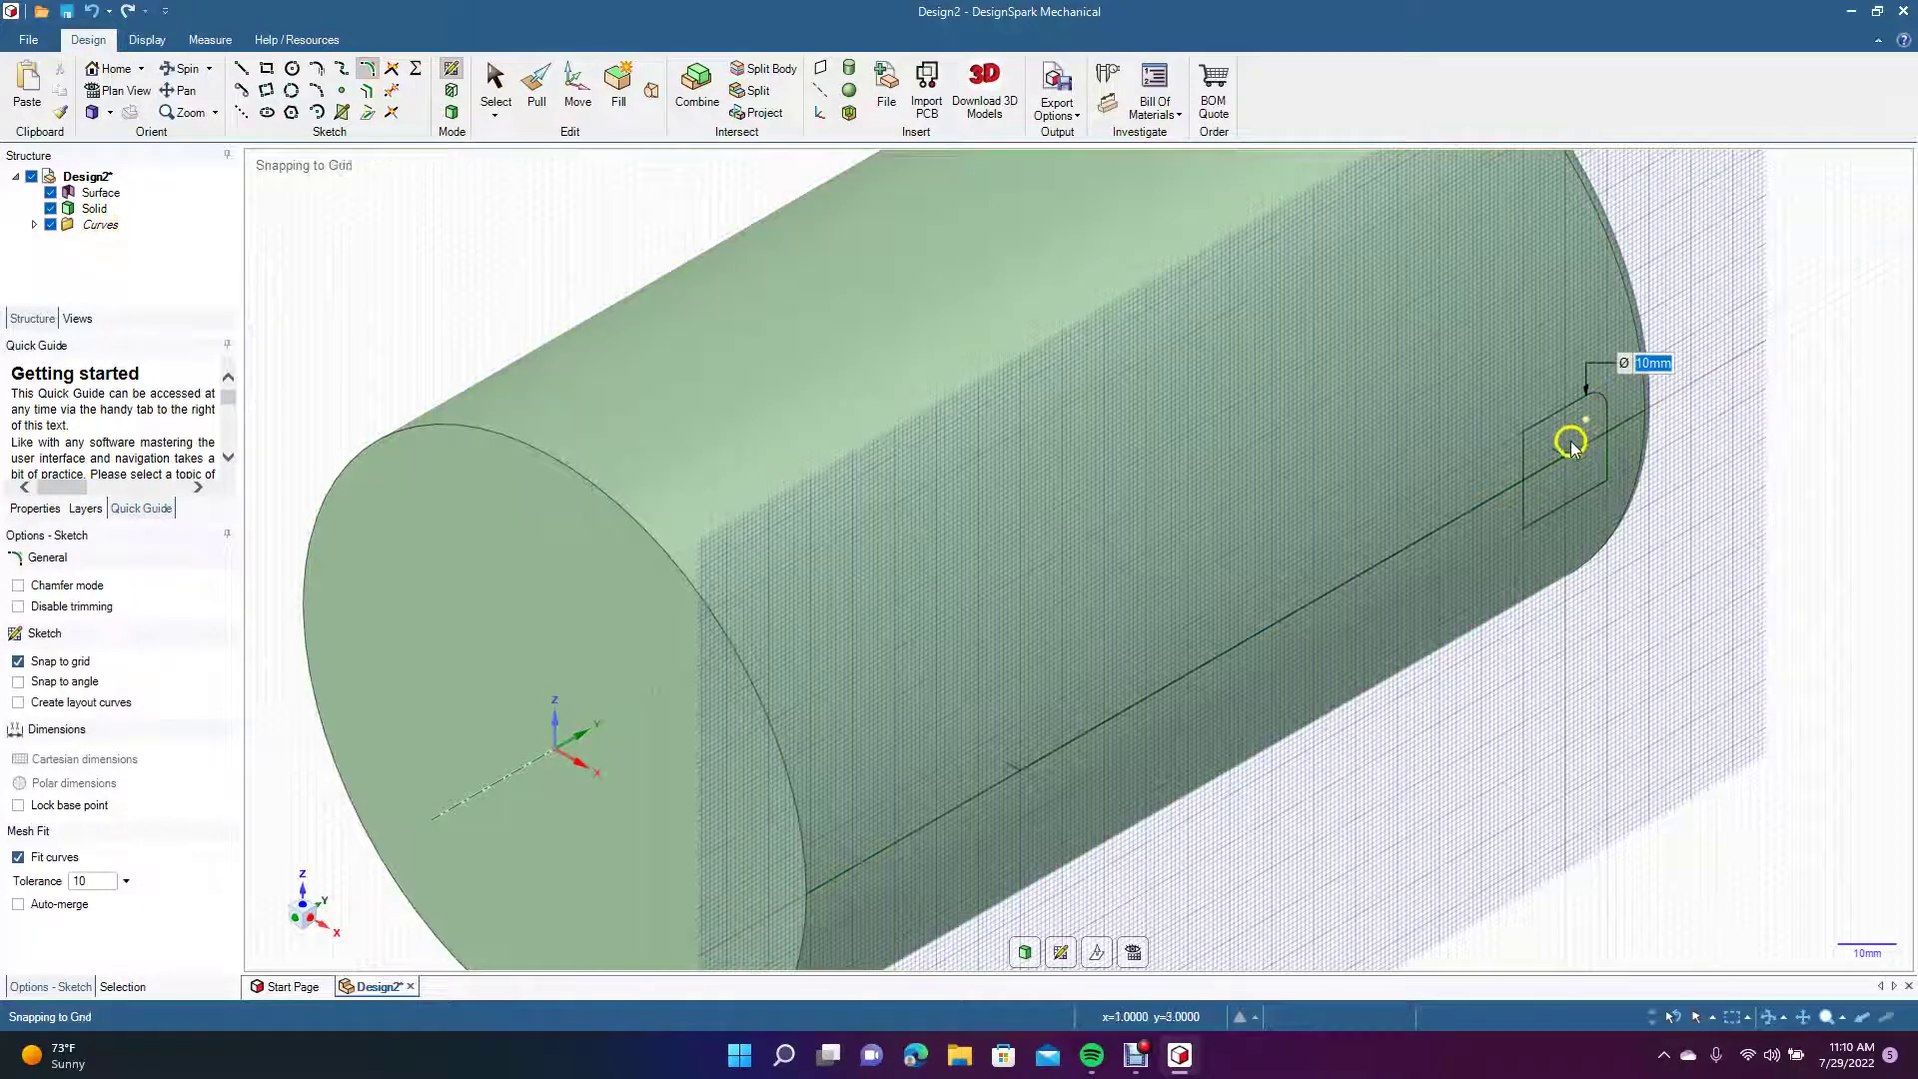
pyautogui.click(1541, 427)
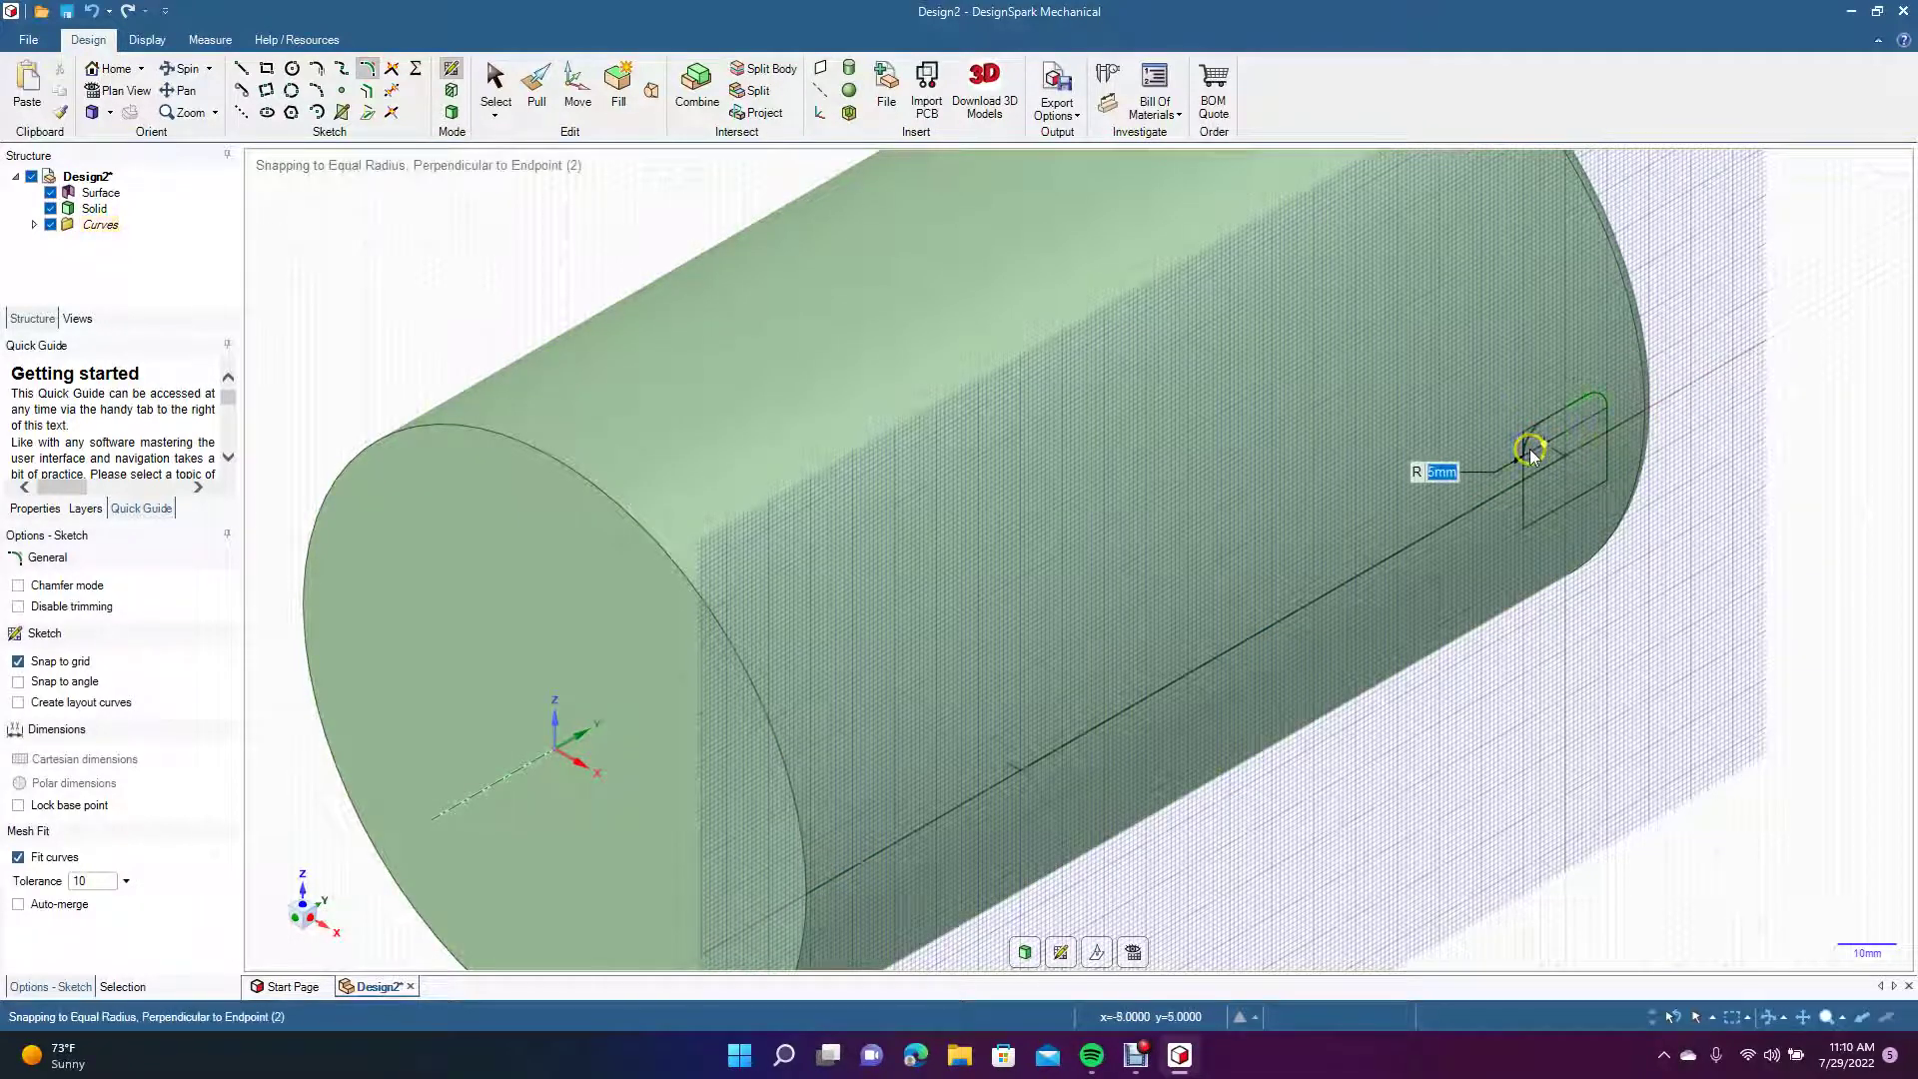
pyautogui.click(1523, 504)
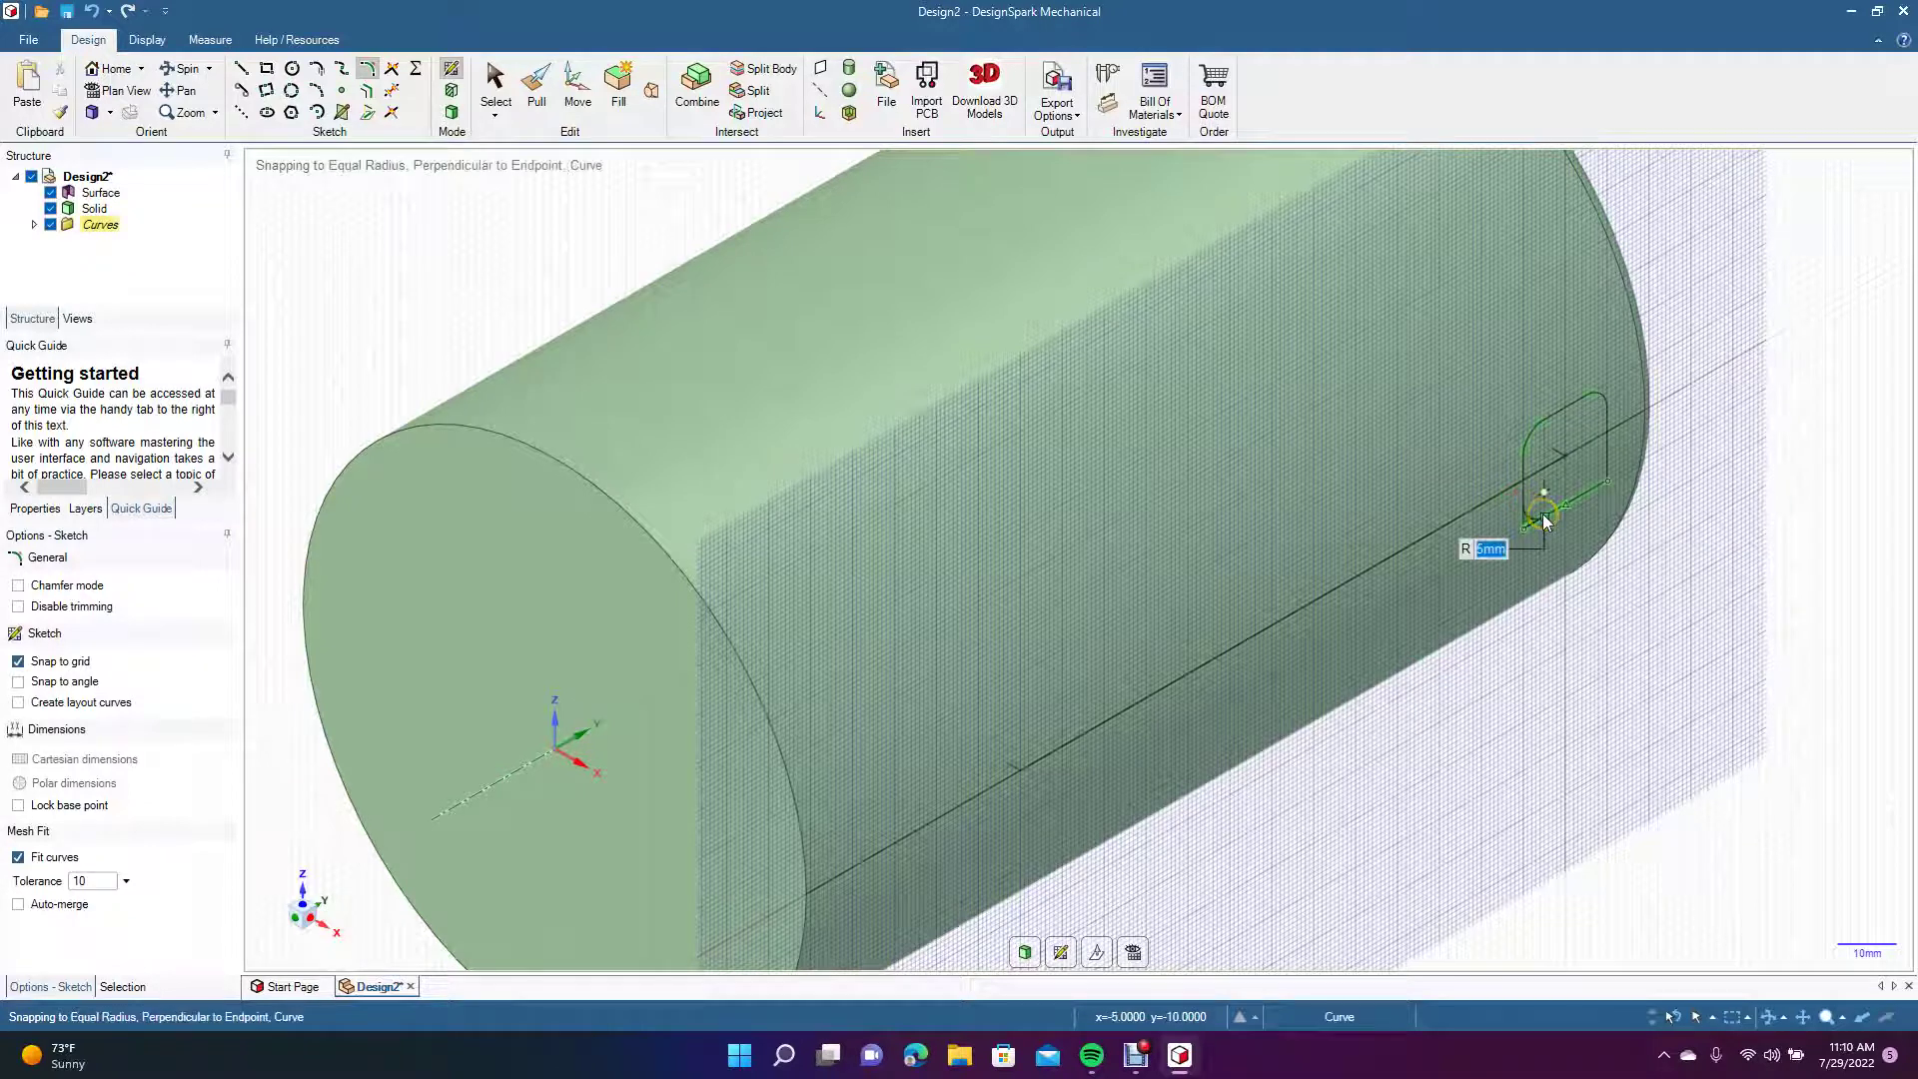
pyautogui.click(1544, 521)
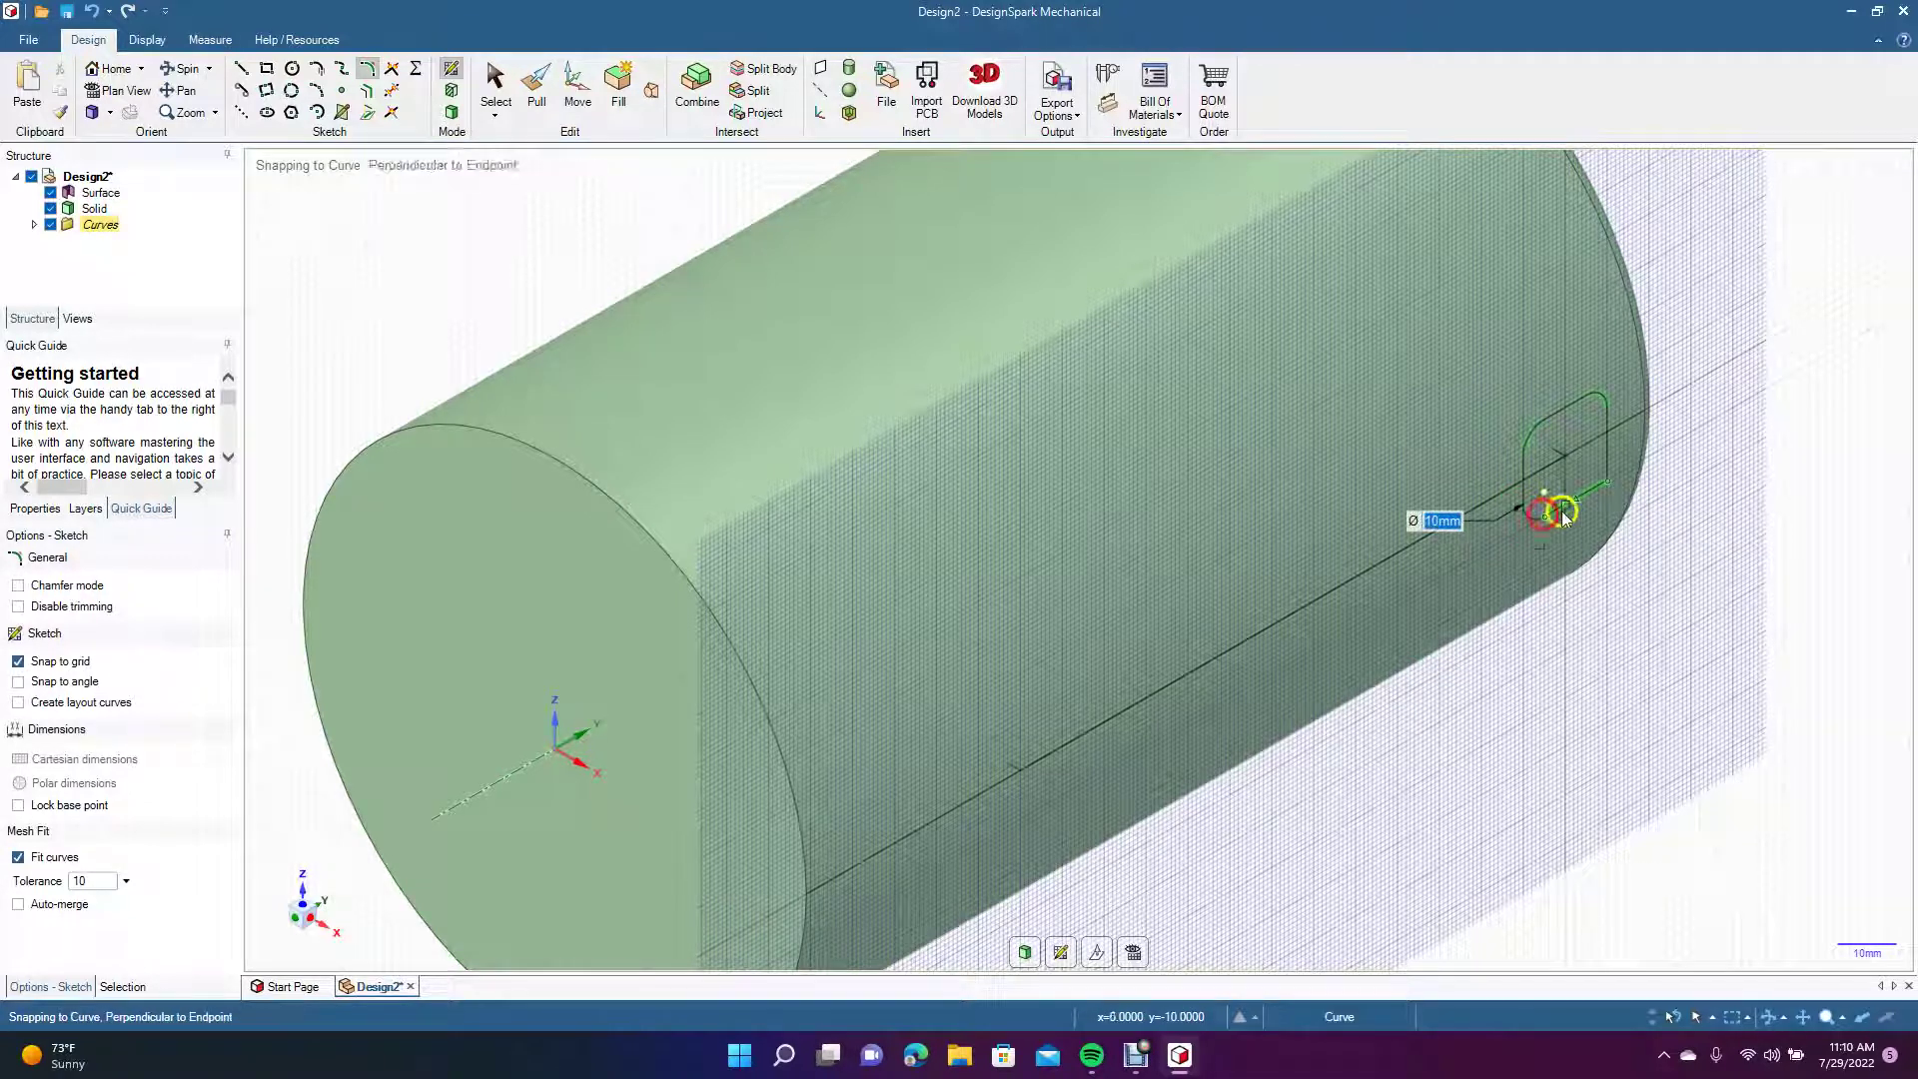
pyautogui.click(1605, 459)
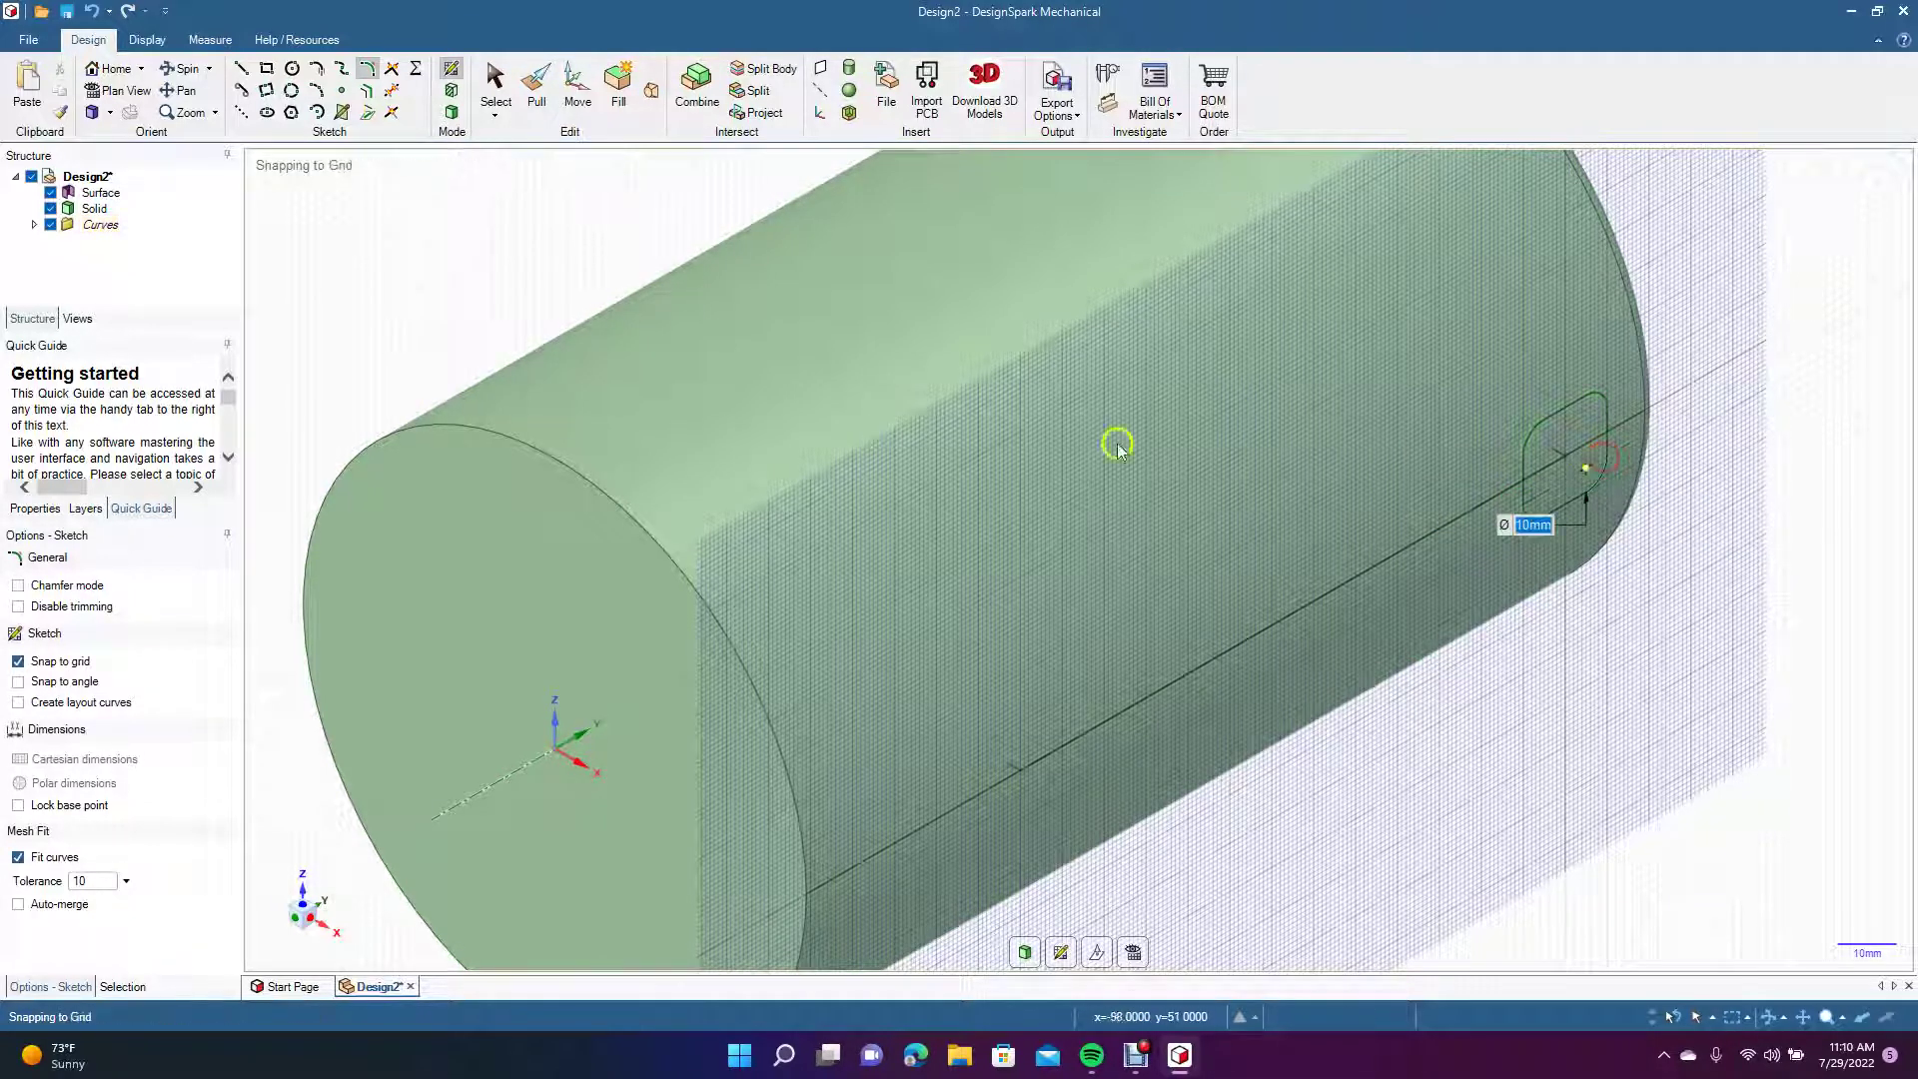
pyautogui.click(489, 105)
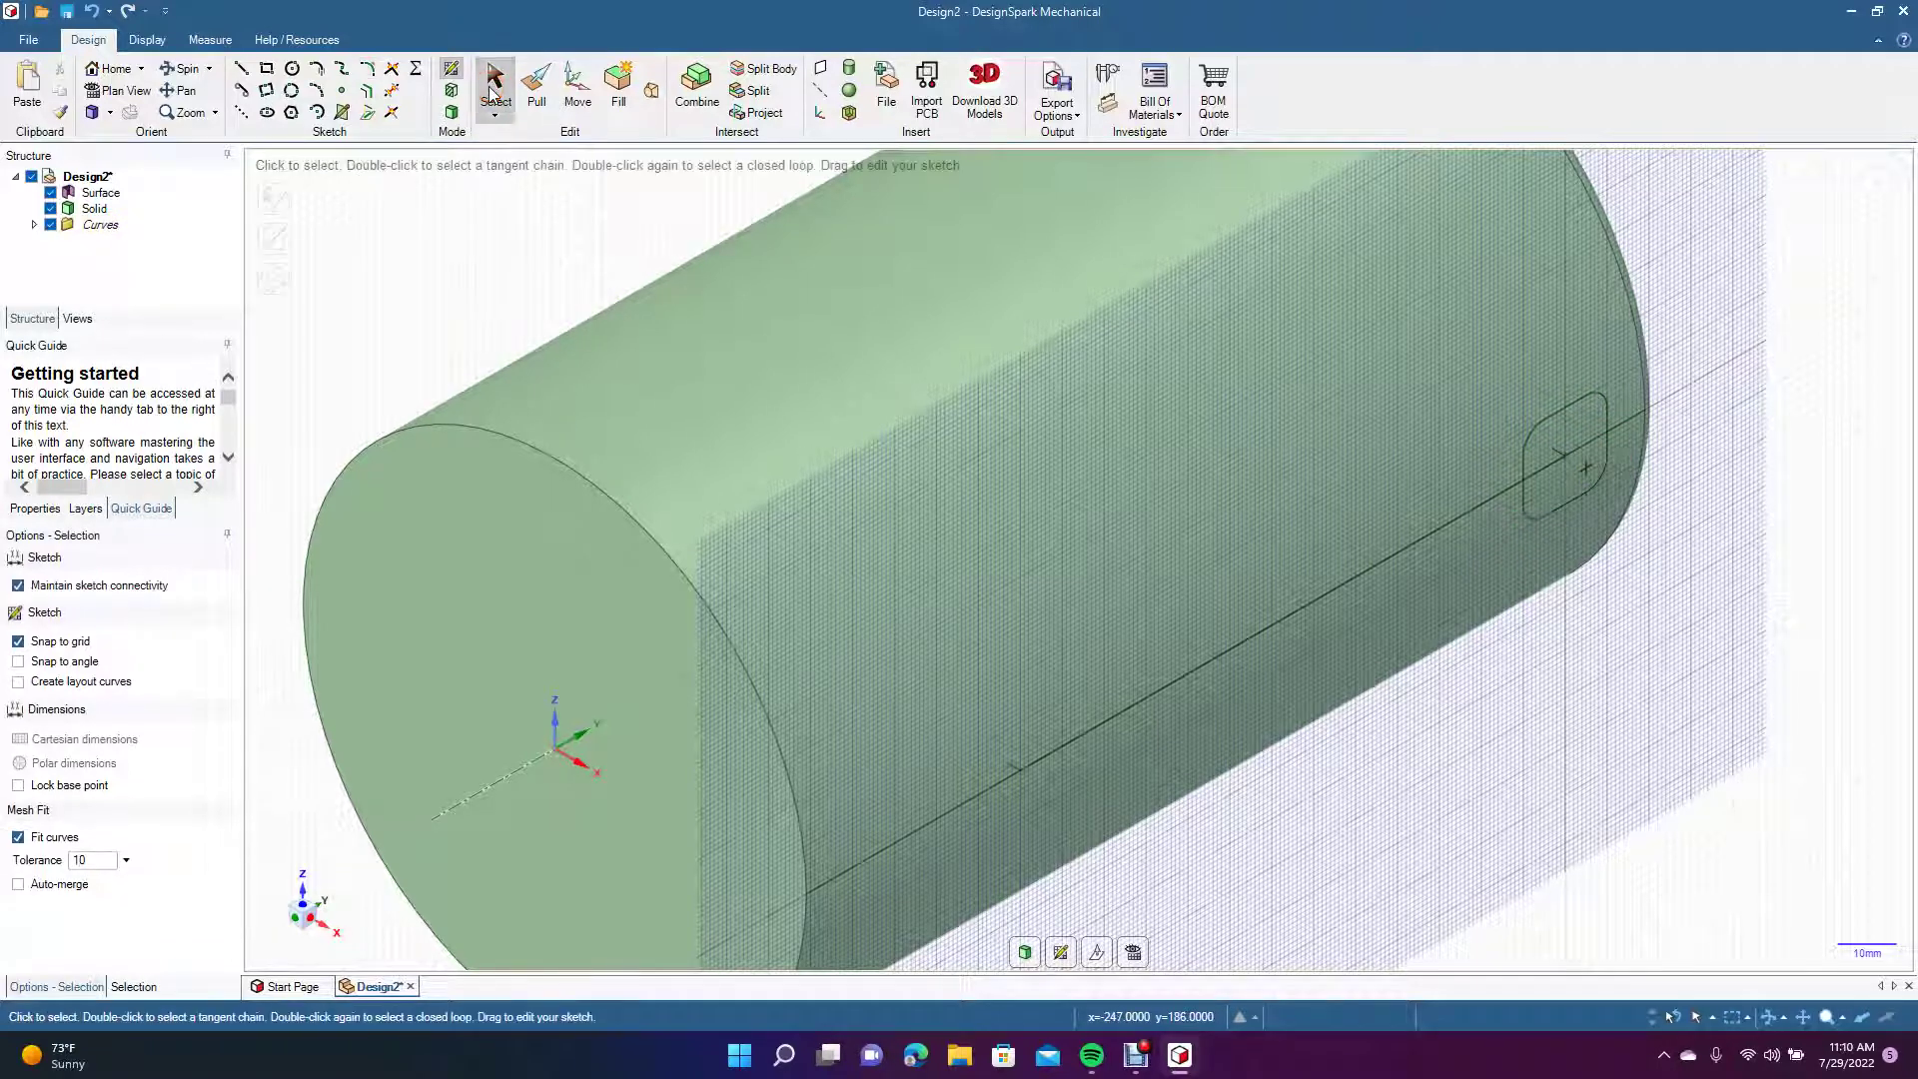
# Turn the rounded square into a face and sweep it along the full handle path to form the solid handle.
pyautogui.click(451, 111)
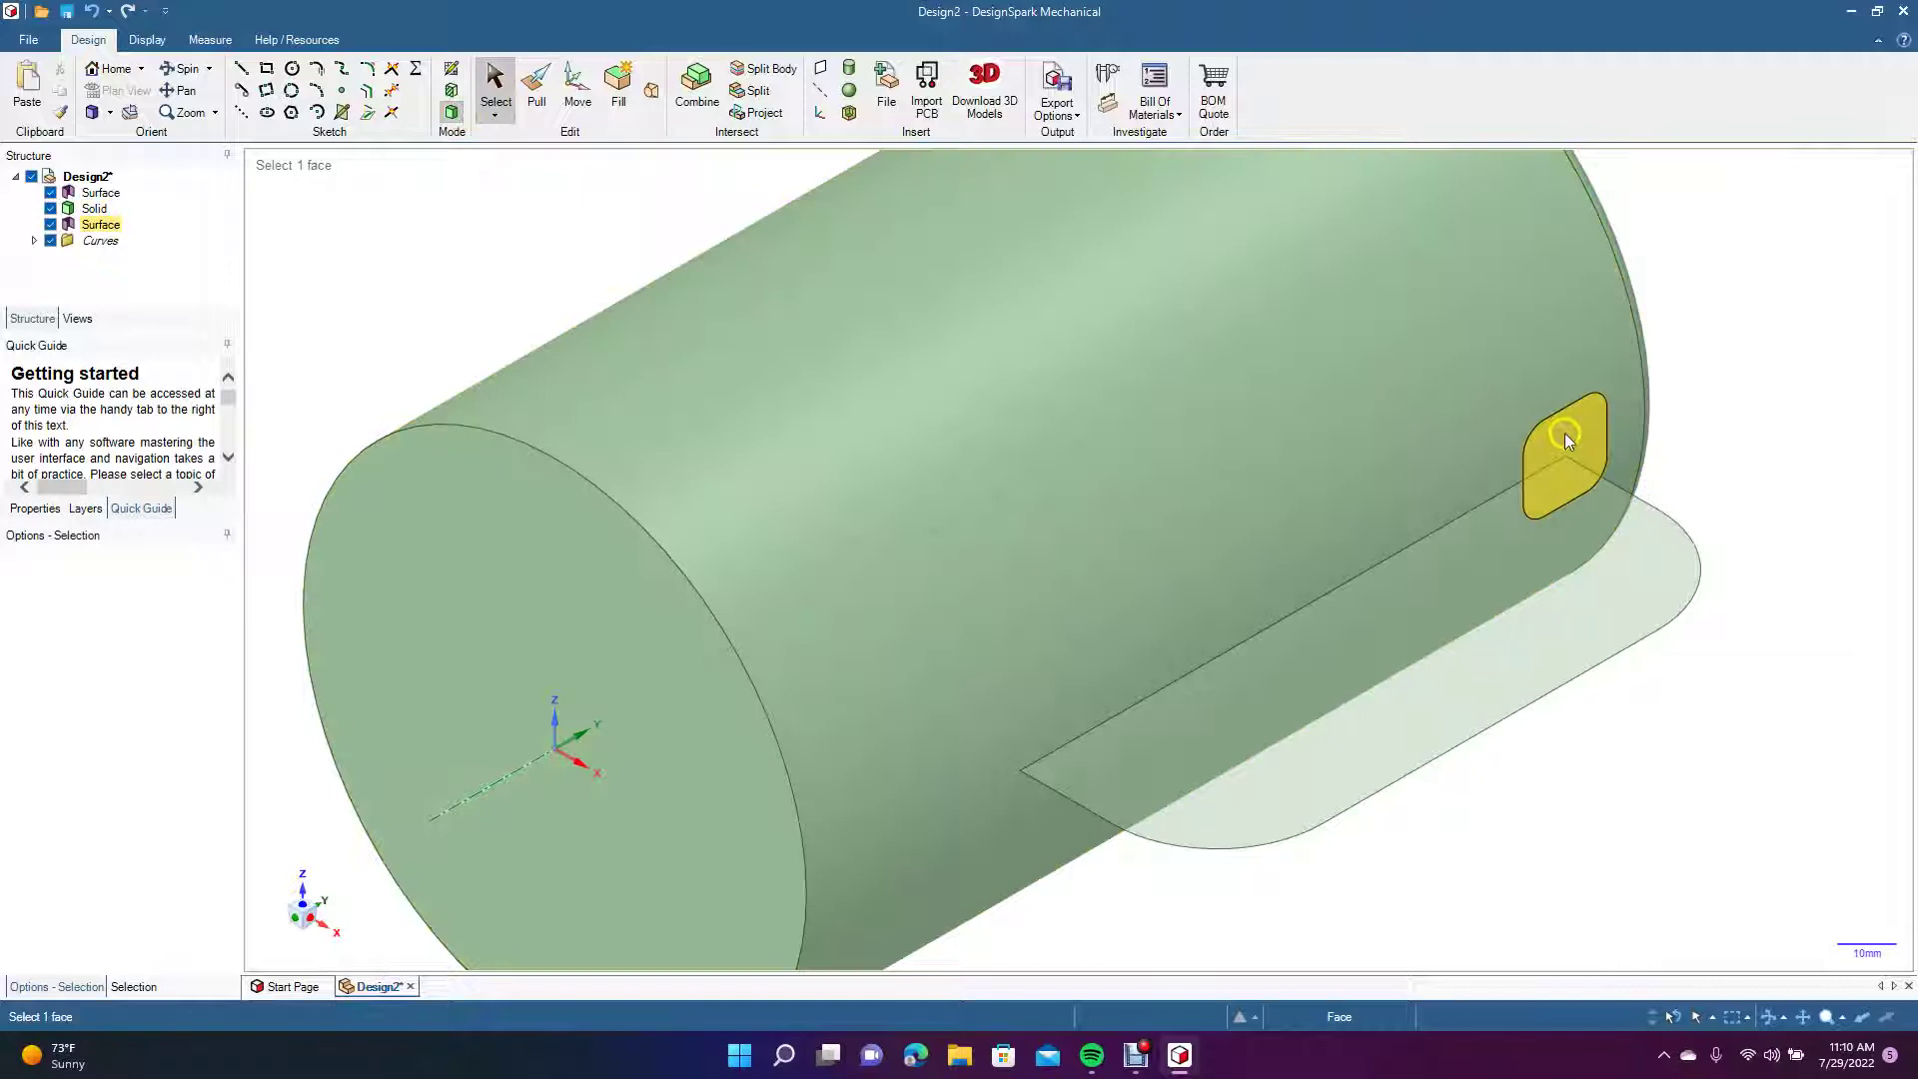
pyautogui.click(1565, 439)
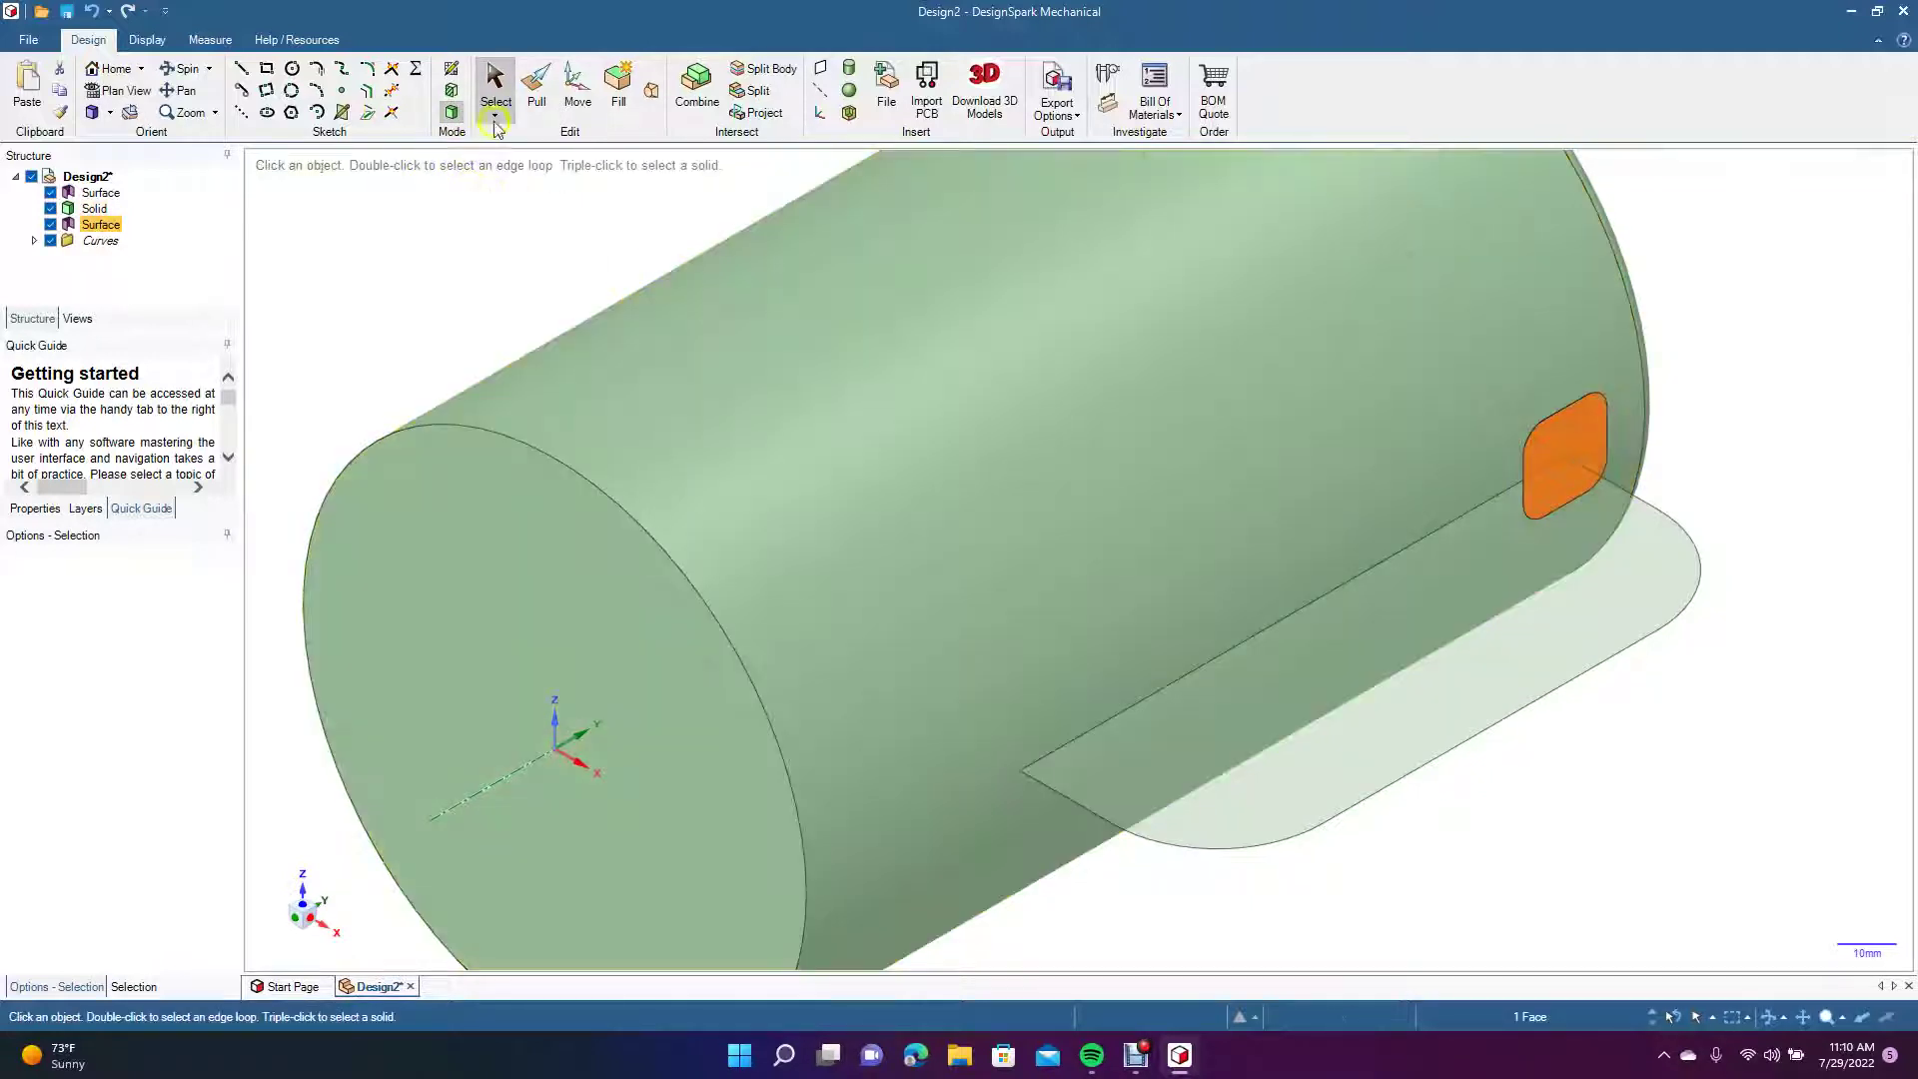
pyautogui.click(539, 85)
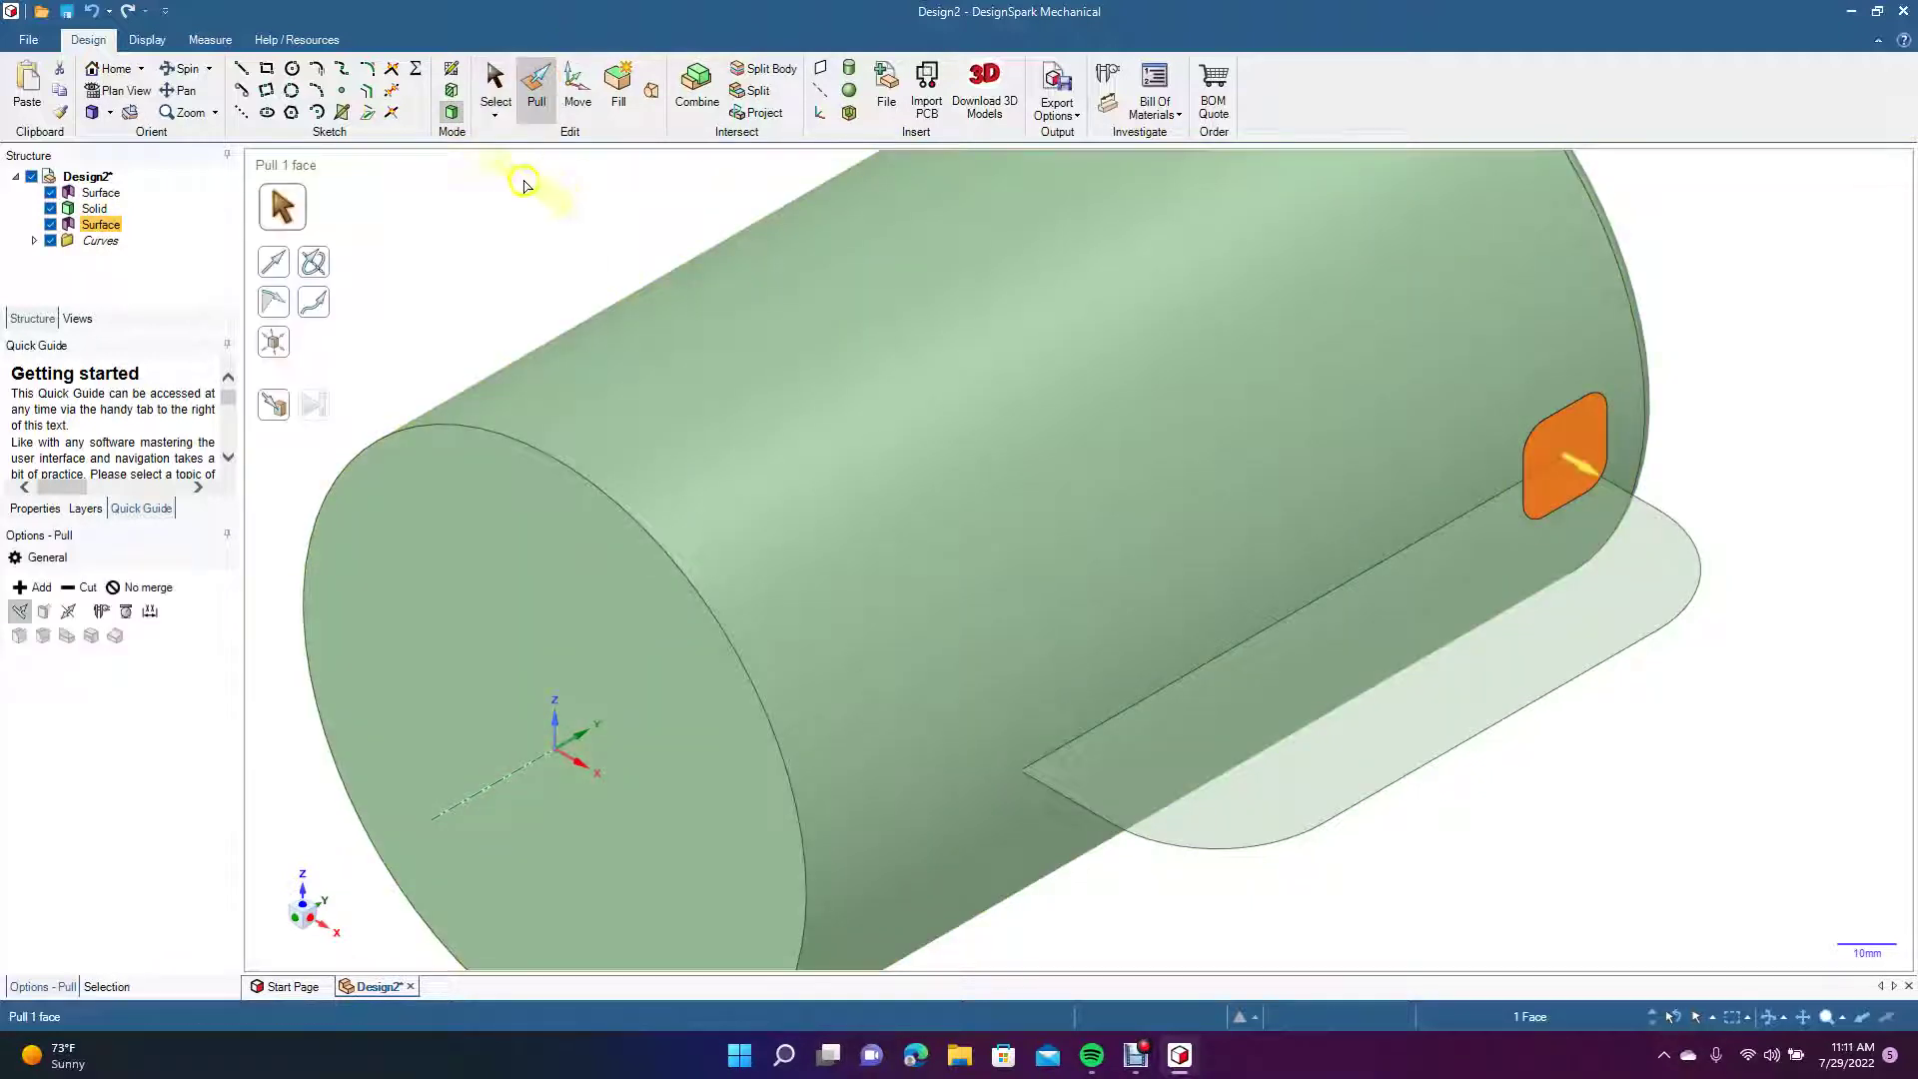
pyautogui.click(315, 306)
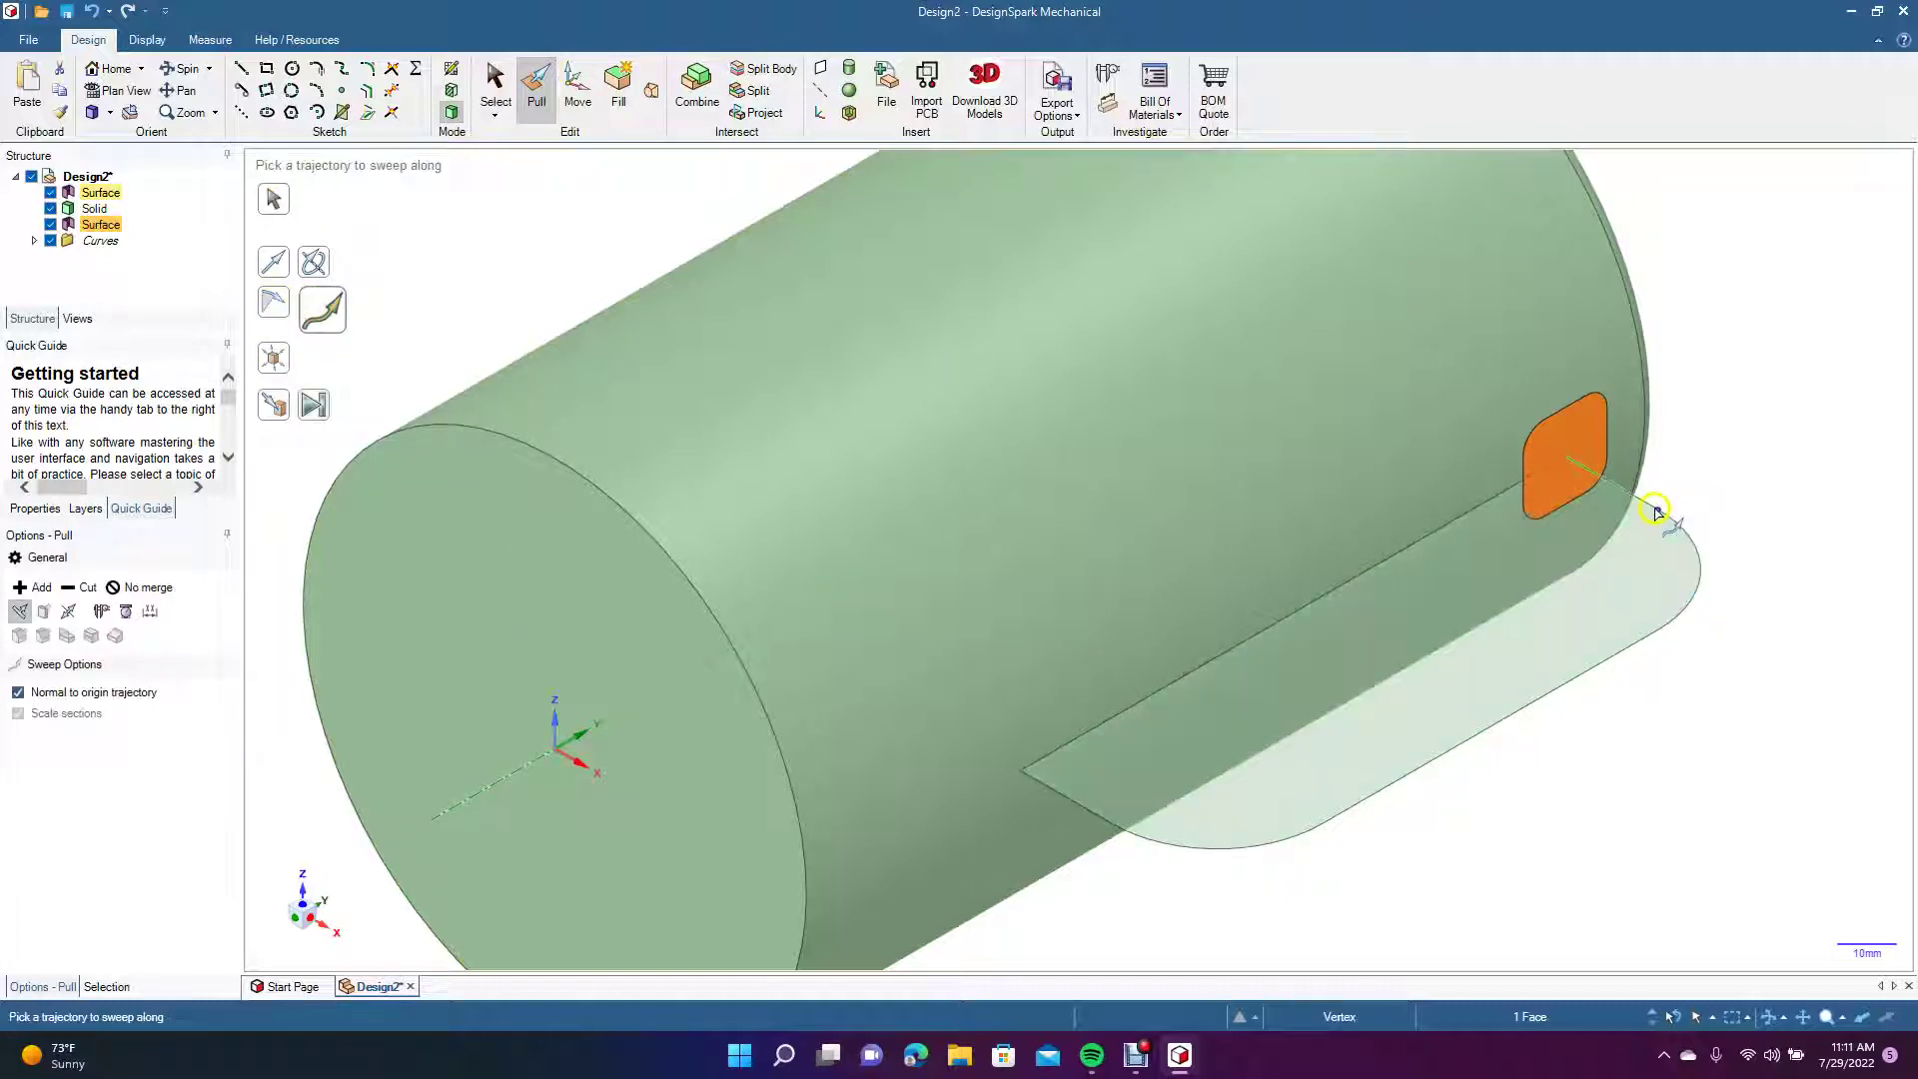
pyautogui.click(1653, 509)
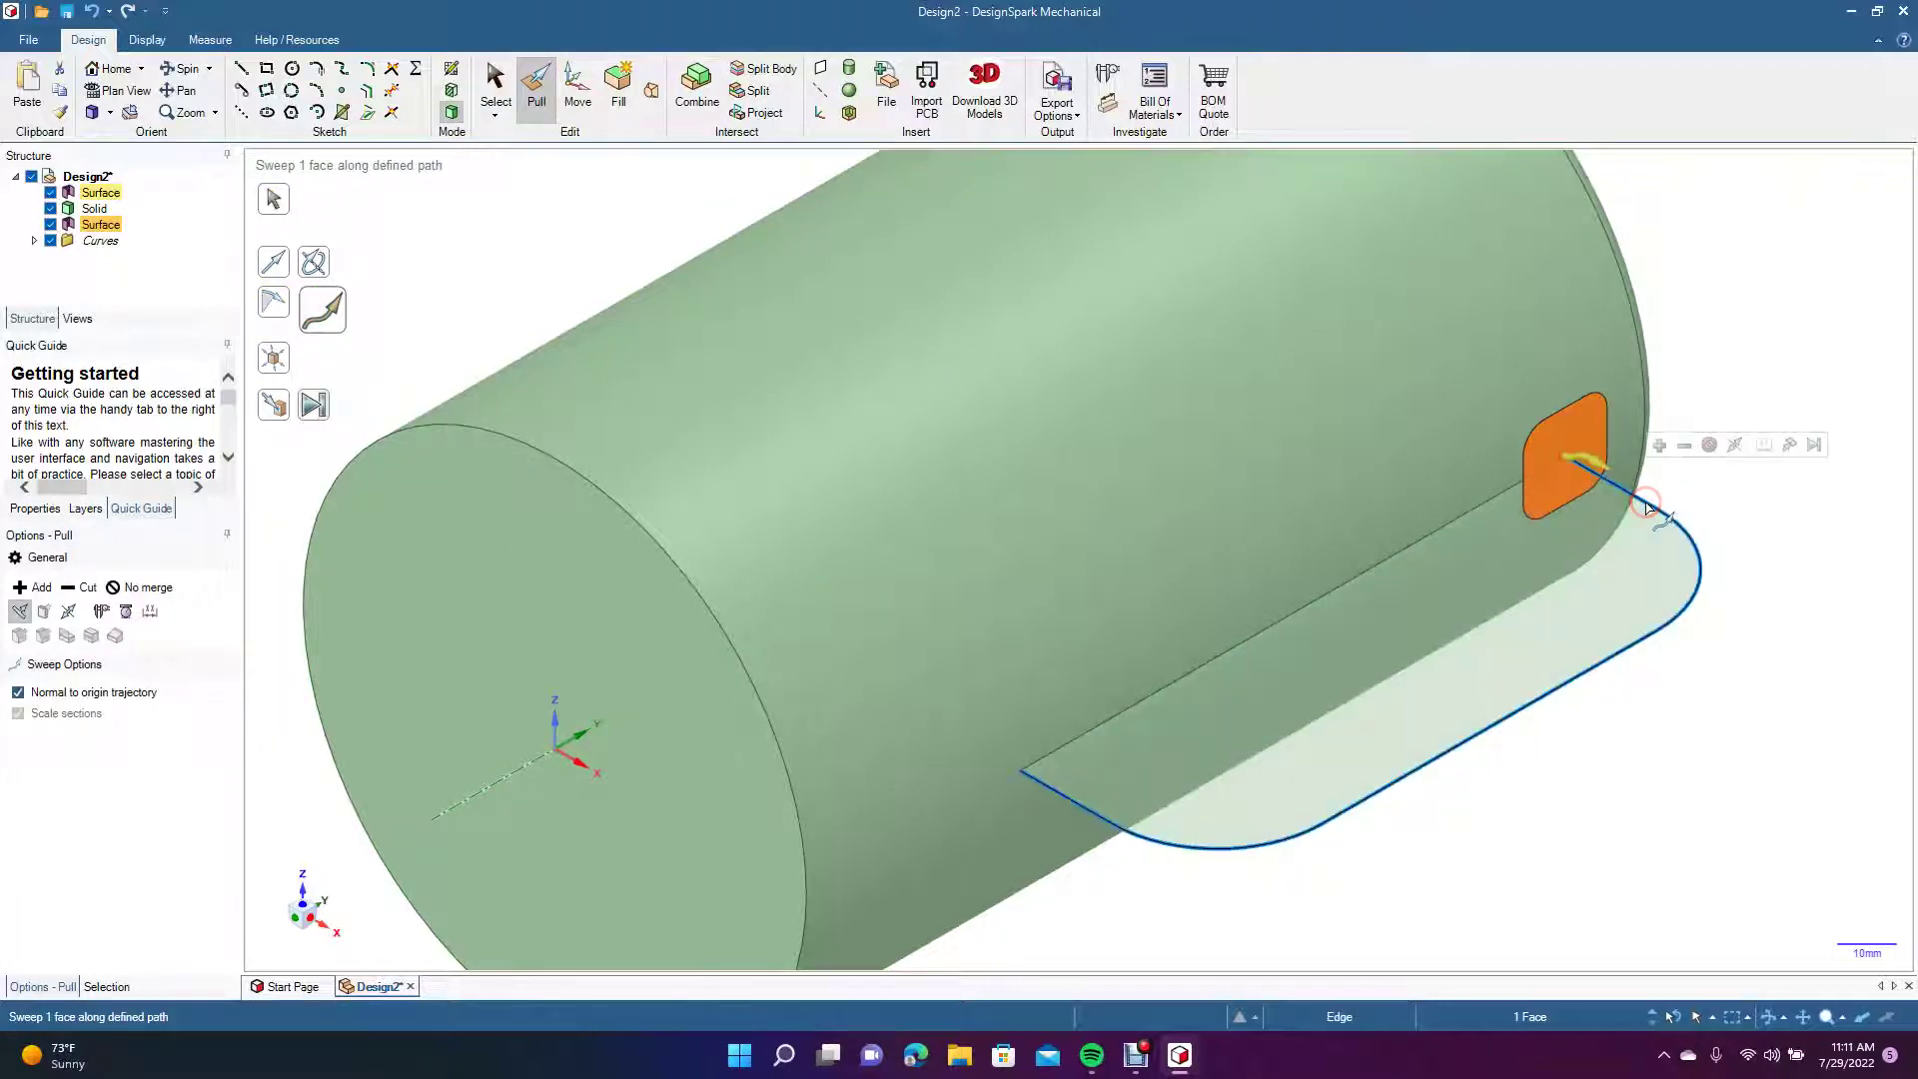
pyautogui.click(313, 404)
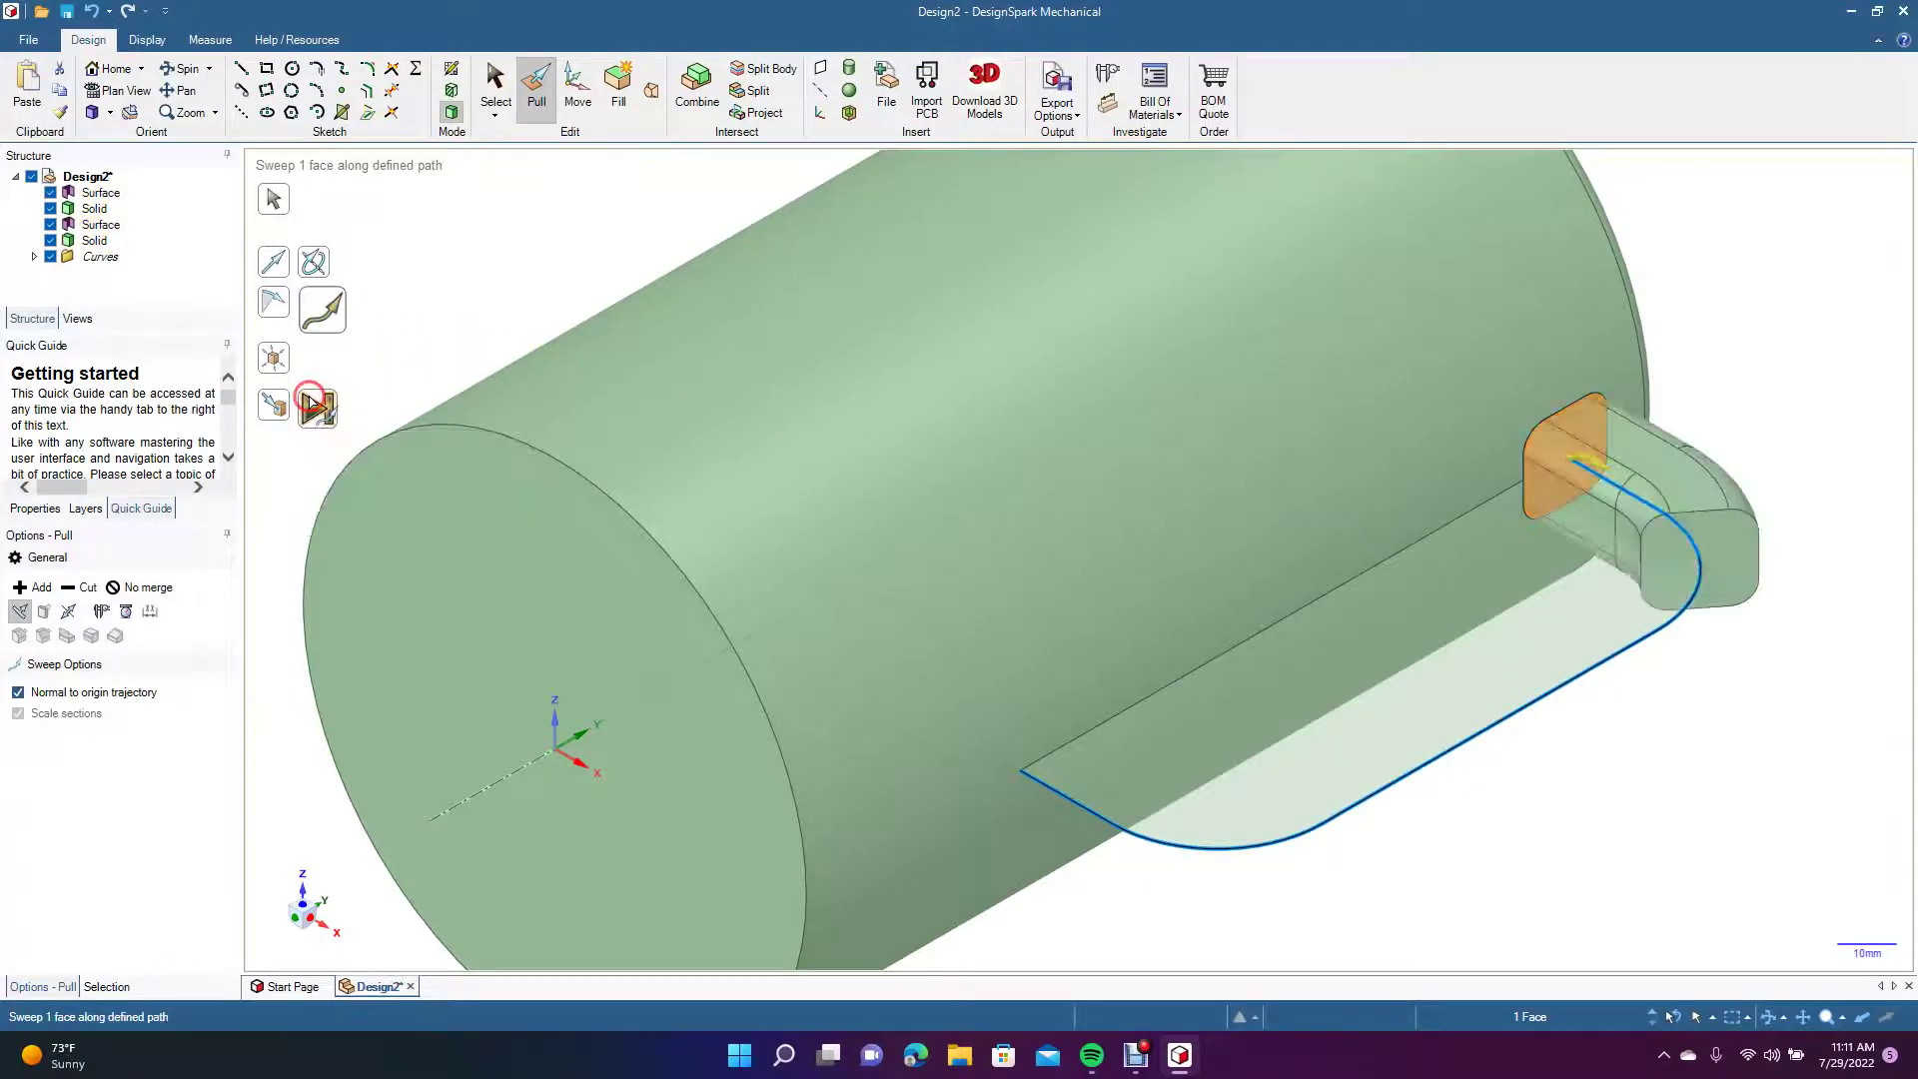
# Delete the leftover flat surface enclosed by the handle path.
pyautogui.click(490, 84)
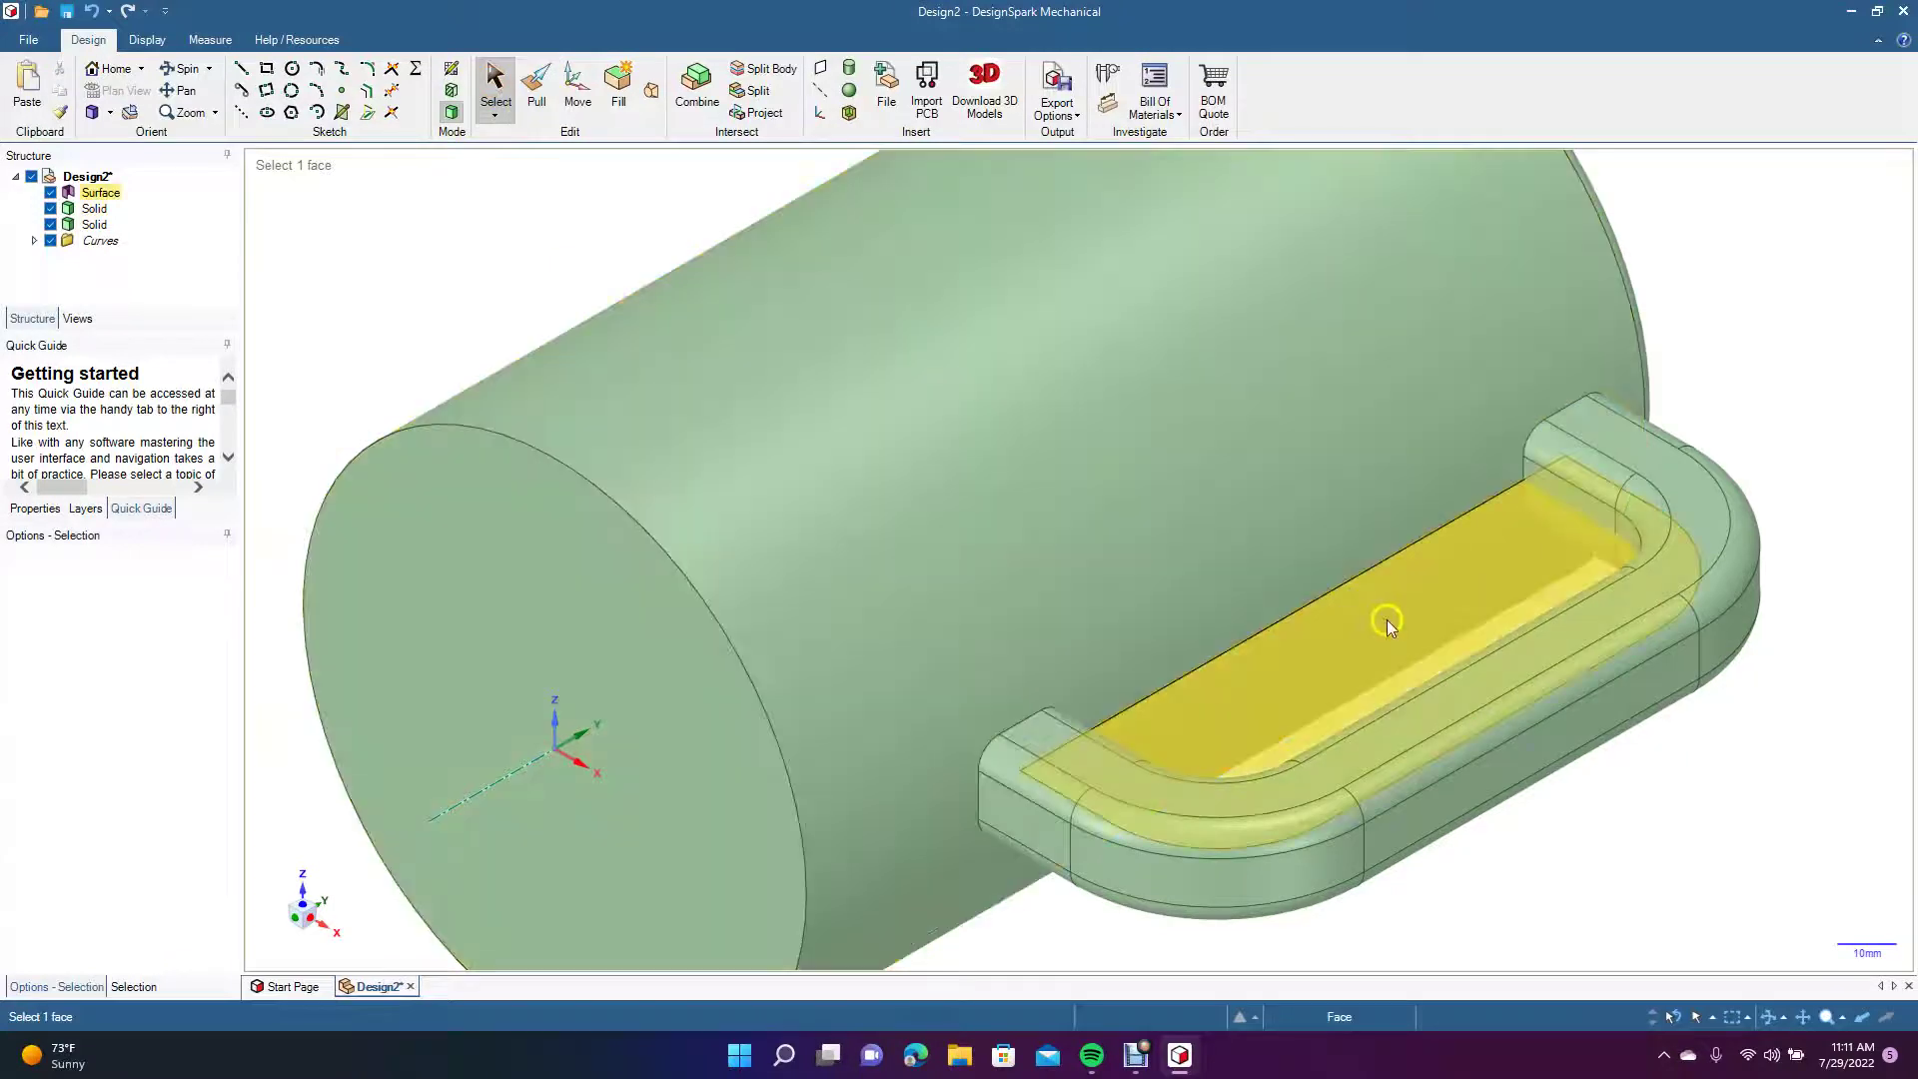
pyautogui.click(1386, 619)
pyautogui.press('Delete')
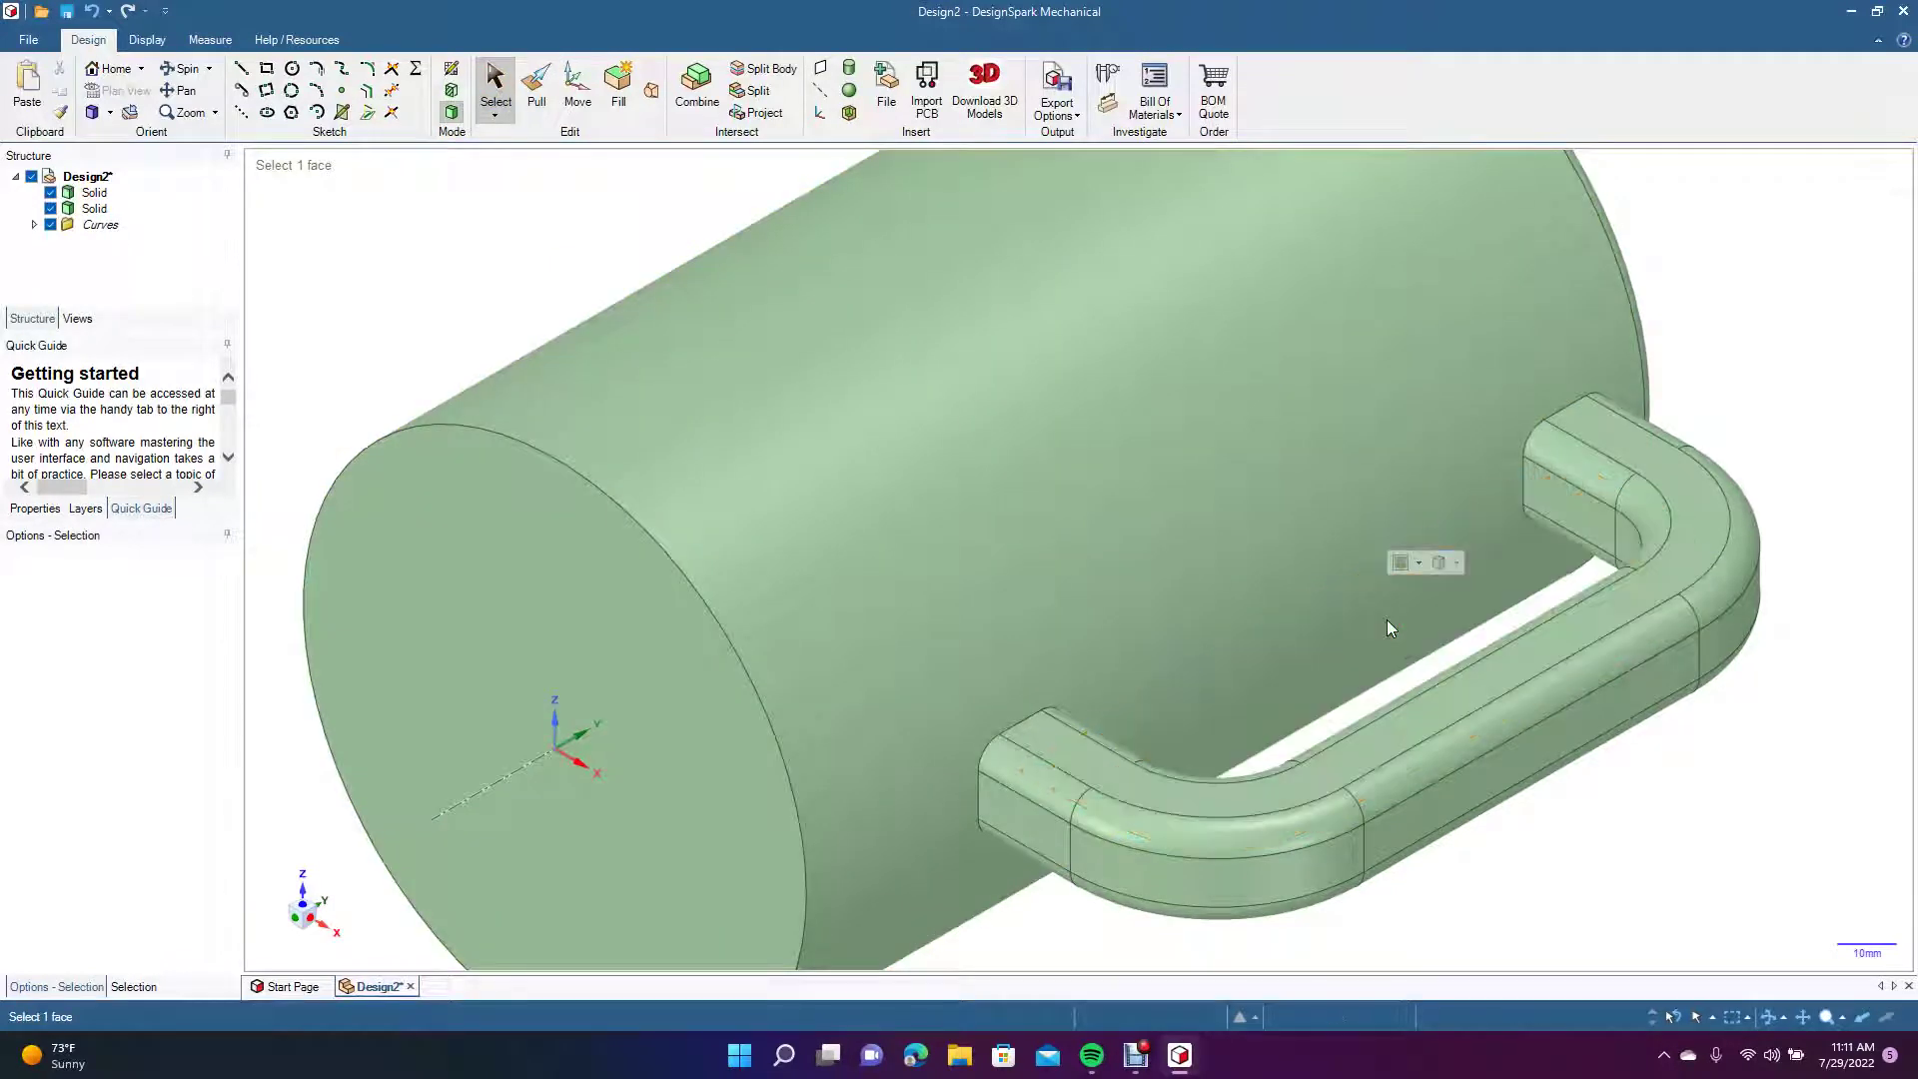
pyautogui.click(500, 308)
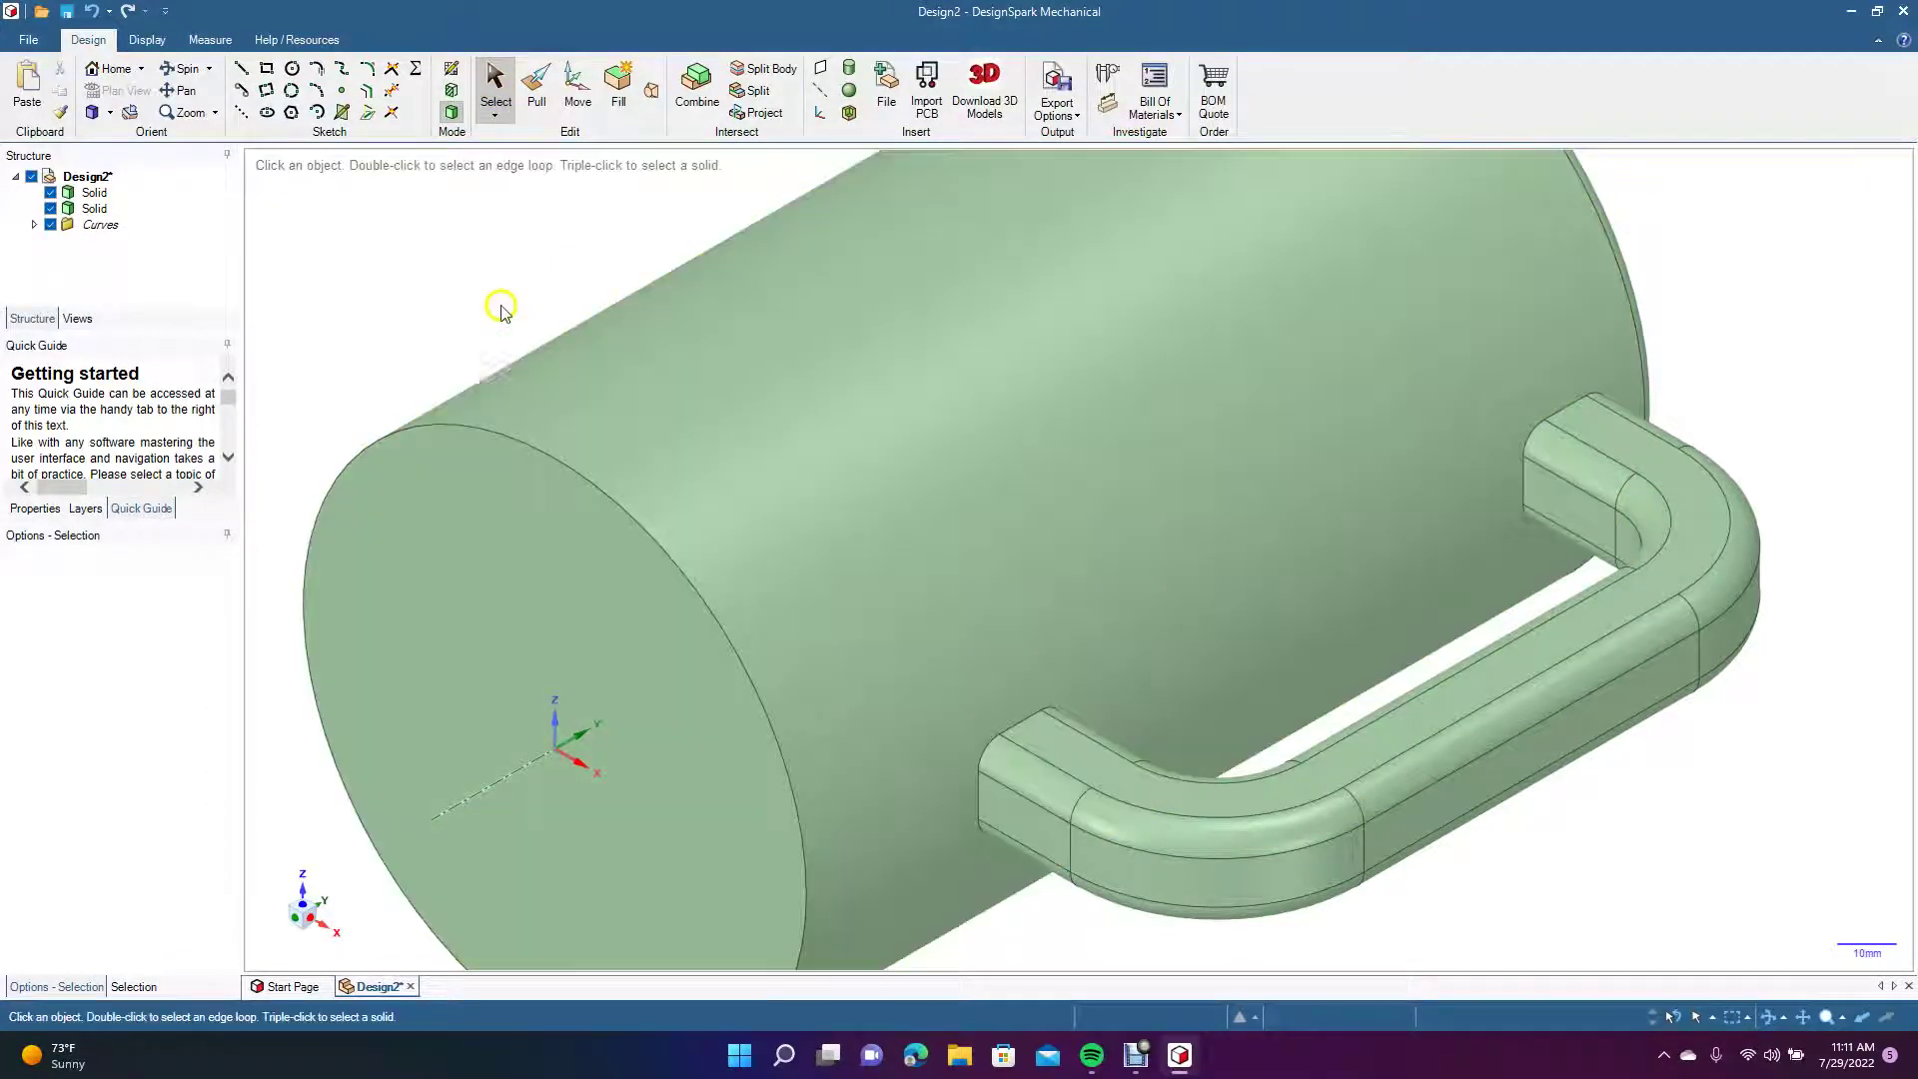
# In the Top view, move the handle body about 13 mm along the vessel's axis towards the base.
pyautogui.click(108, 113)
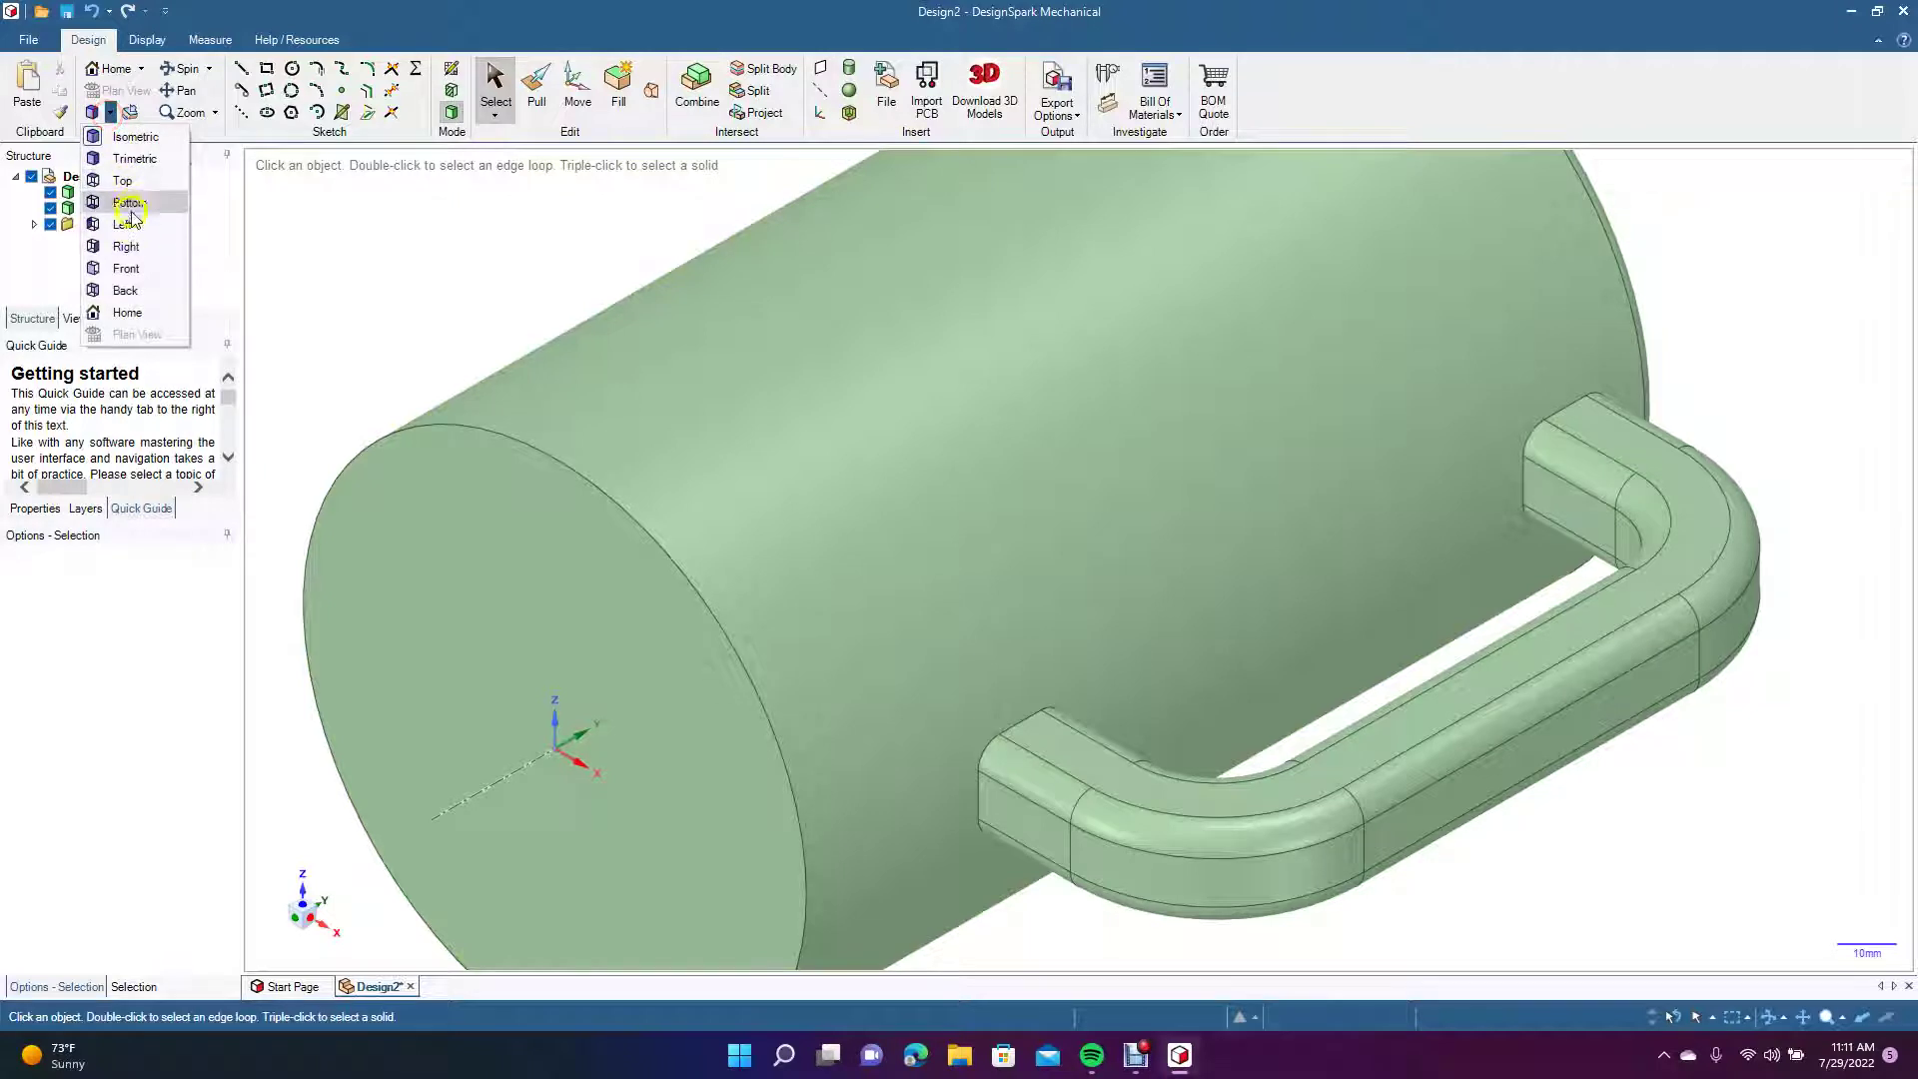
pyautogui.click(128, 181)
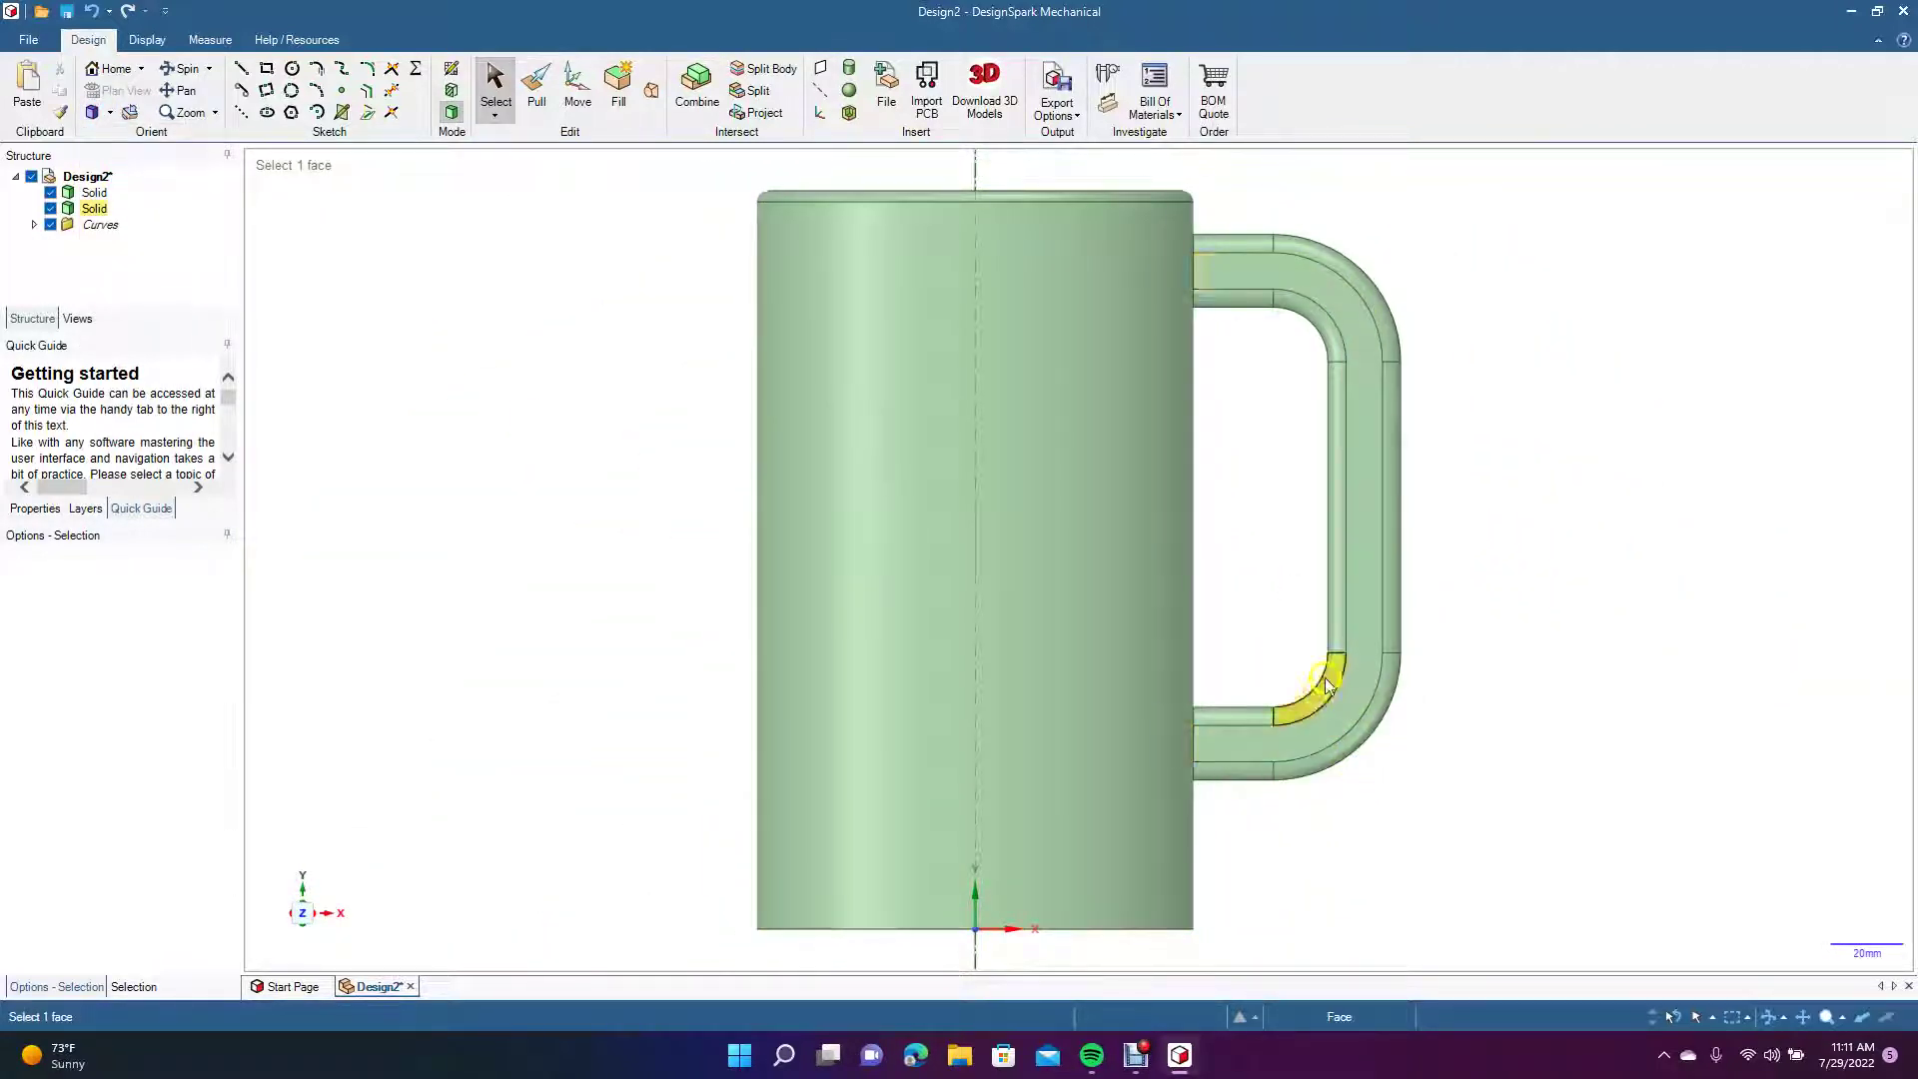
pyautogui.click(90, 209)
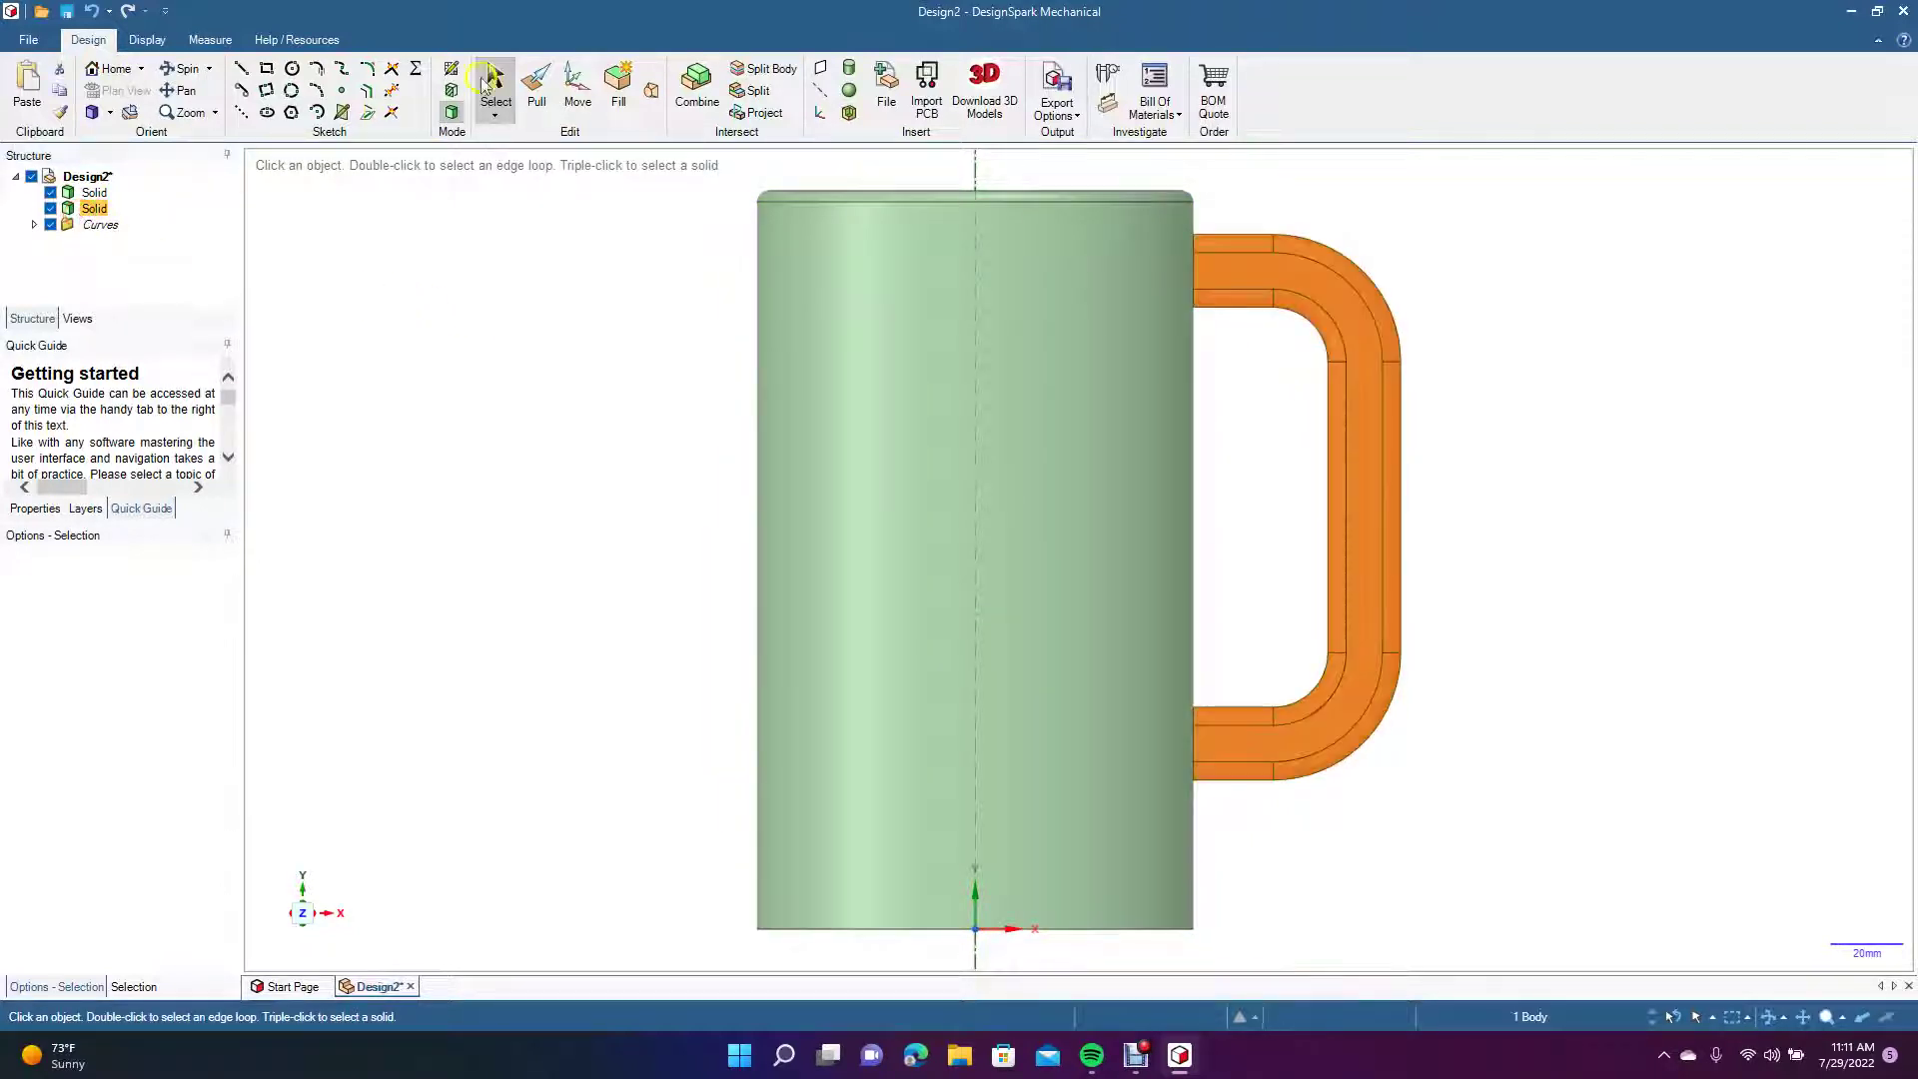
pyautogui.click(573, 87)
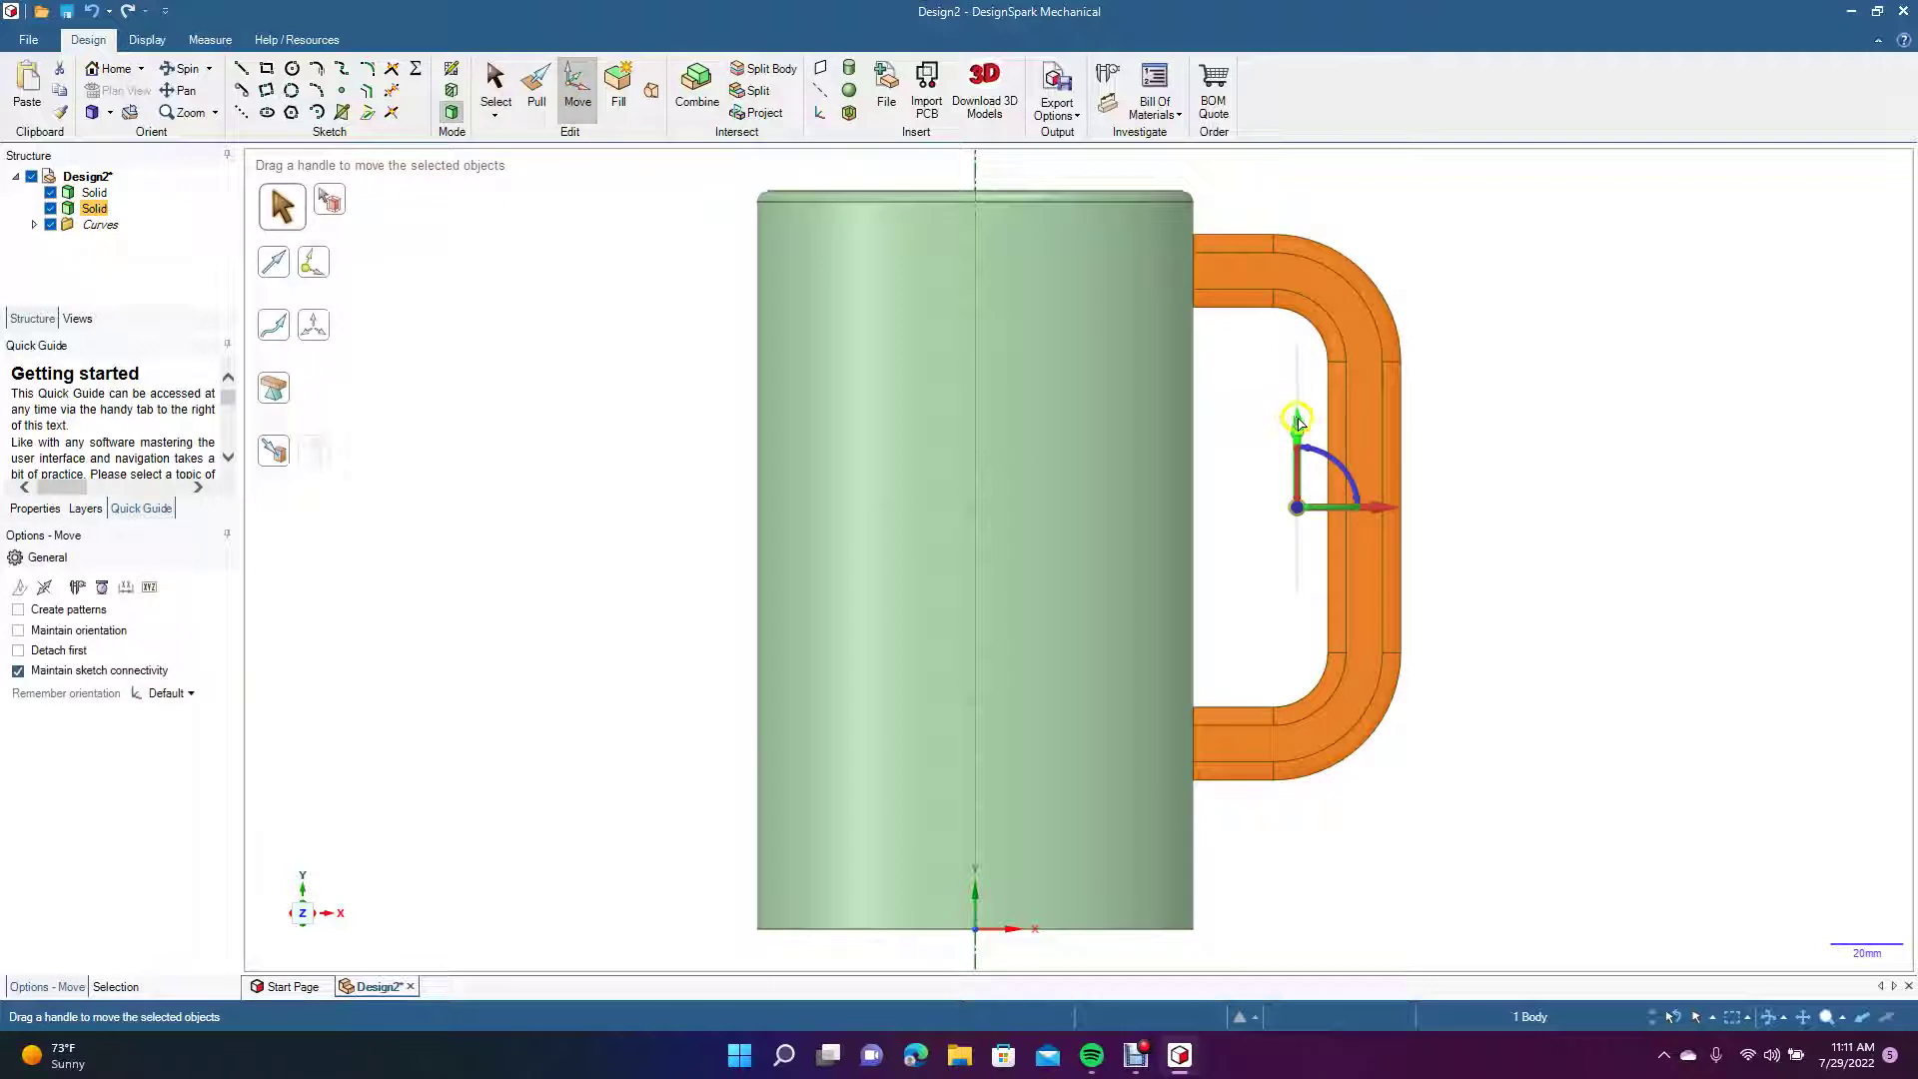
pyautogui.moveTo(1298, 423); pyautogui.dragTo(1303, 471)
pyautogui.click(1472, 471)
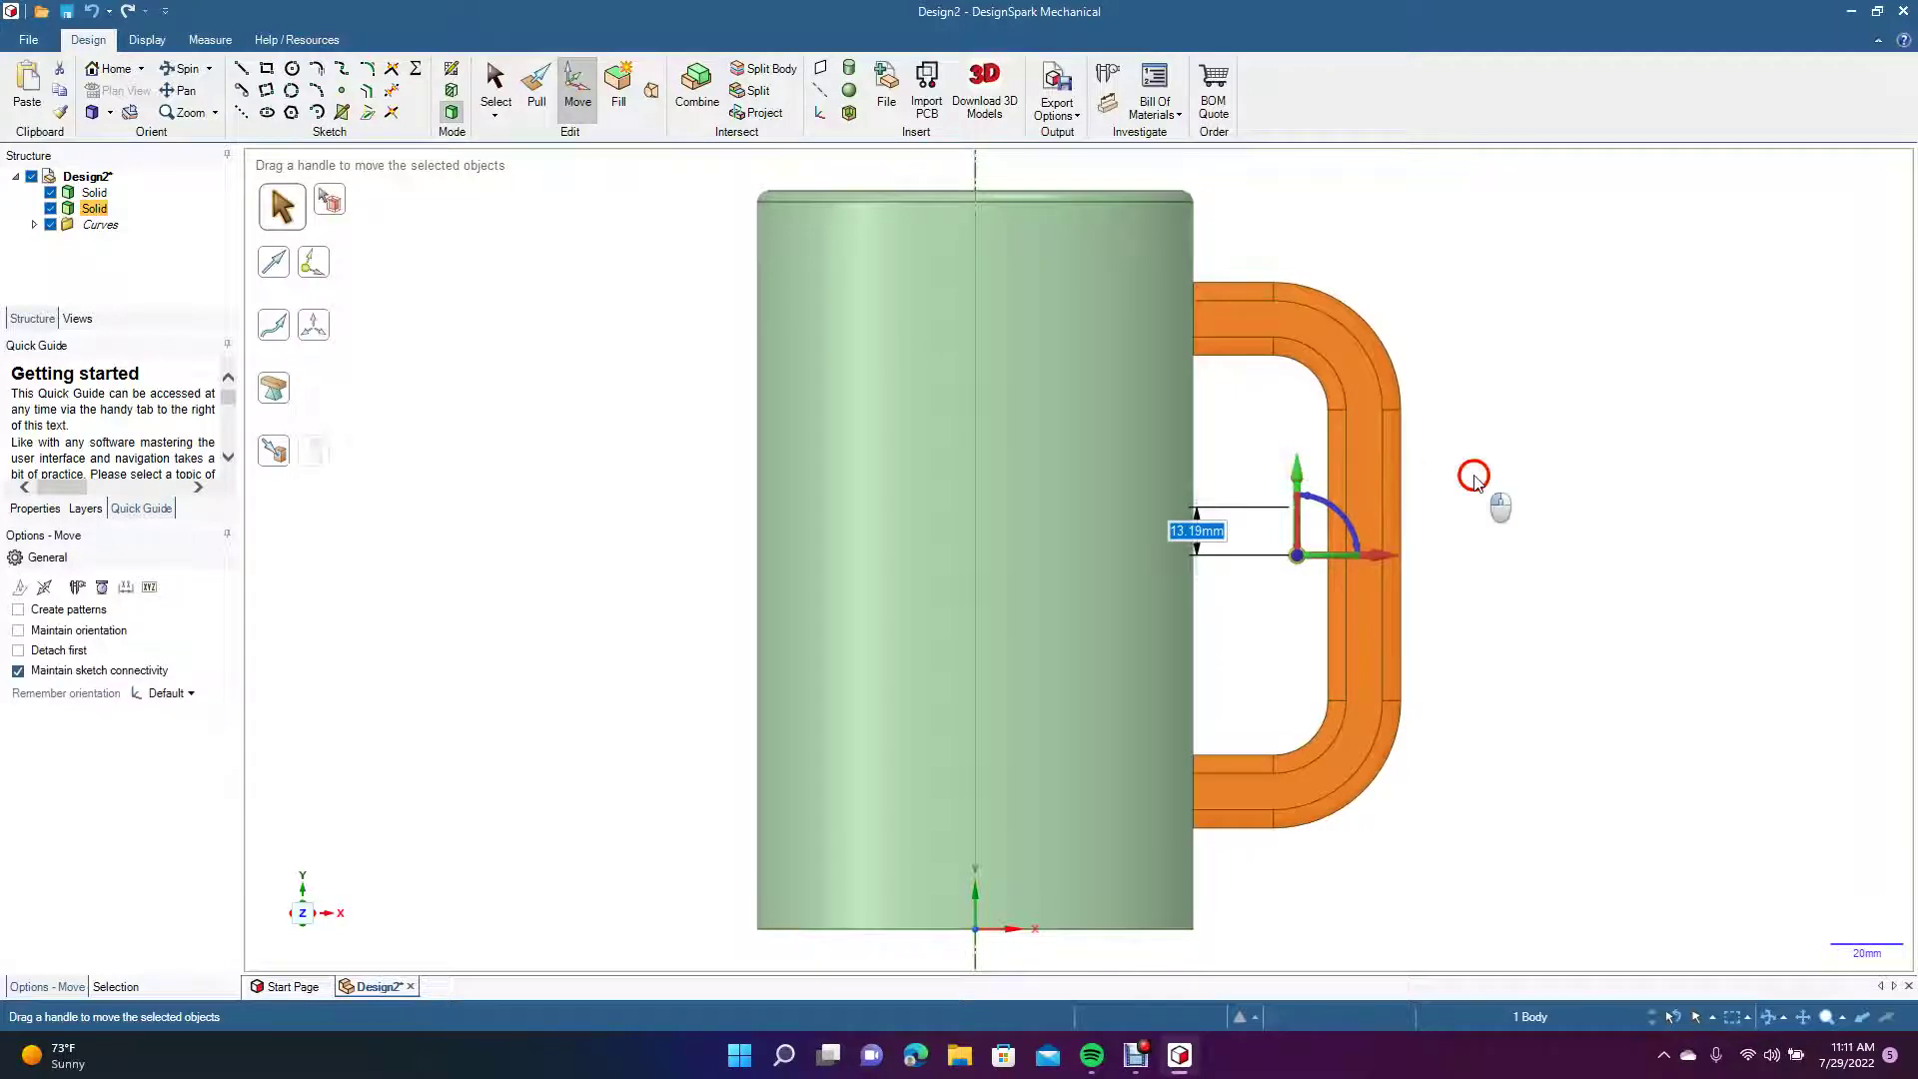
# Select the vessel's flat bottom face and show it in plan view.
pyautogui.click(187, 72)
pyautogui.moveTo(489, 342); pyautogui.dragTo(485, 113)
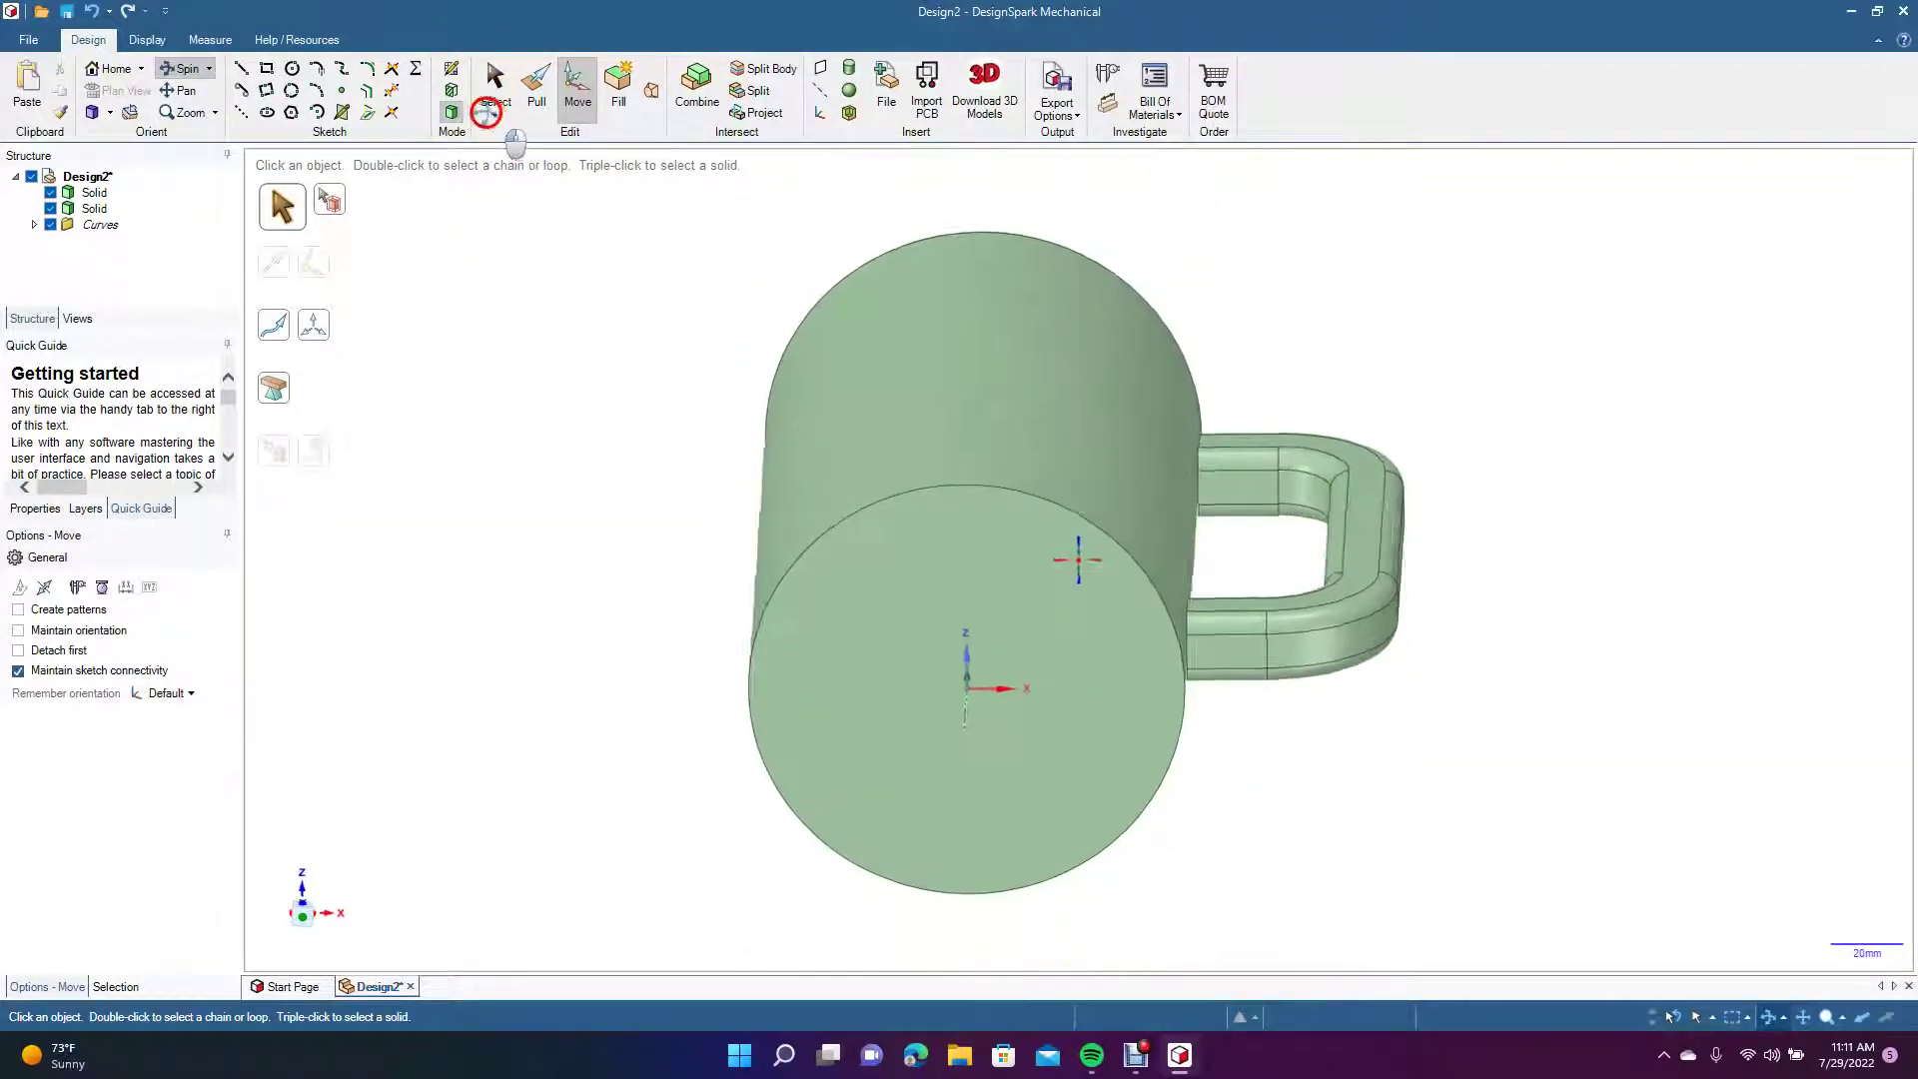
pyautogui.click(496, 88)
pyautogui.click(818, 513)
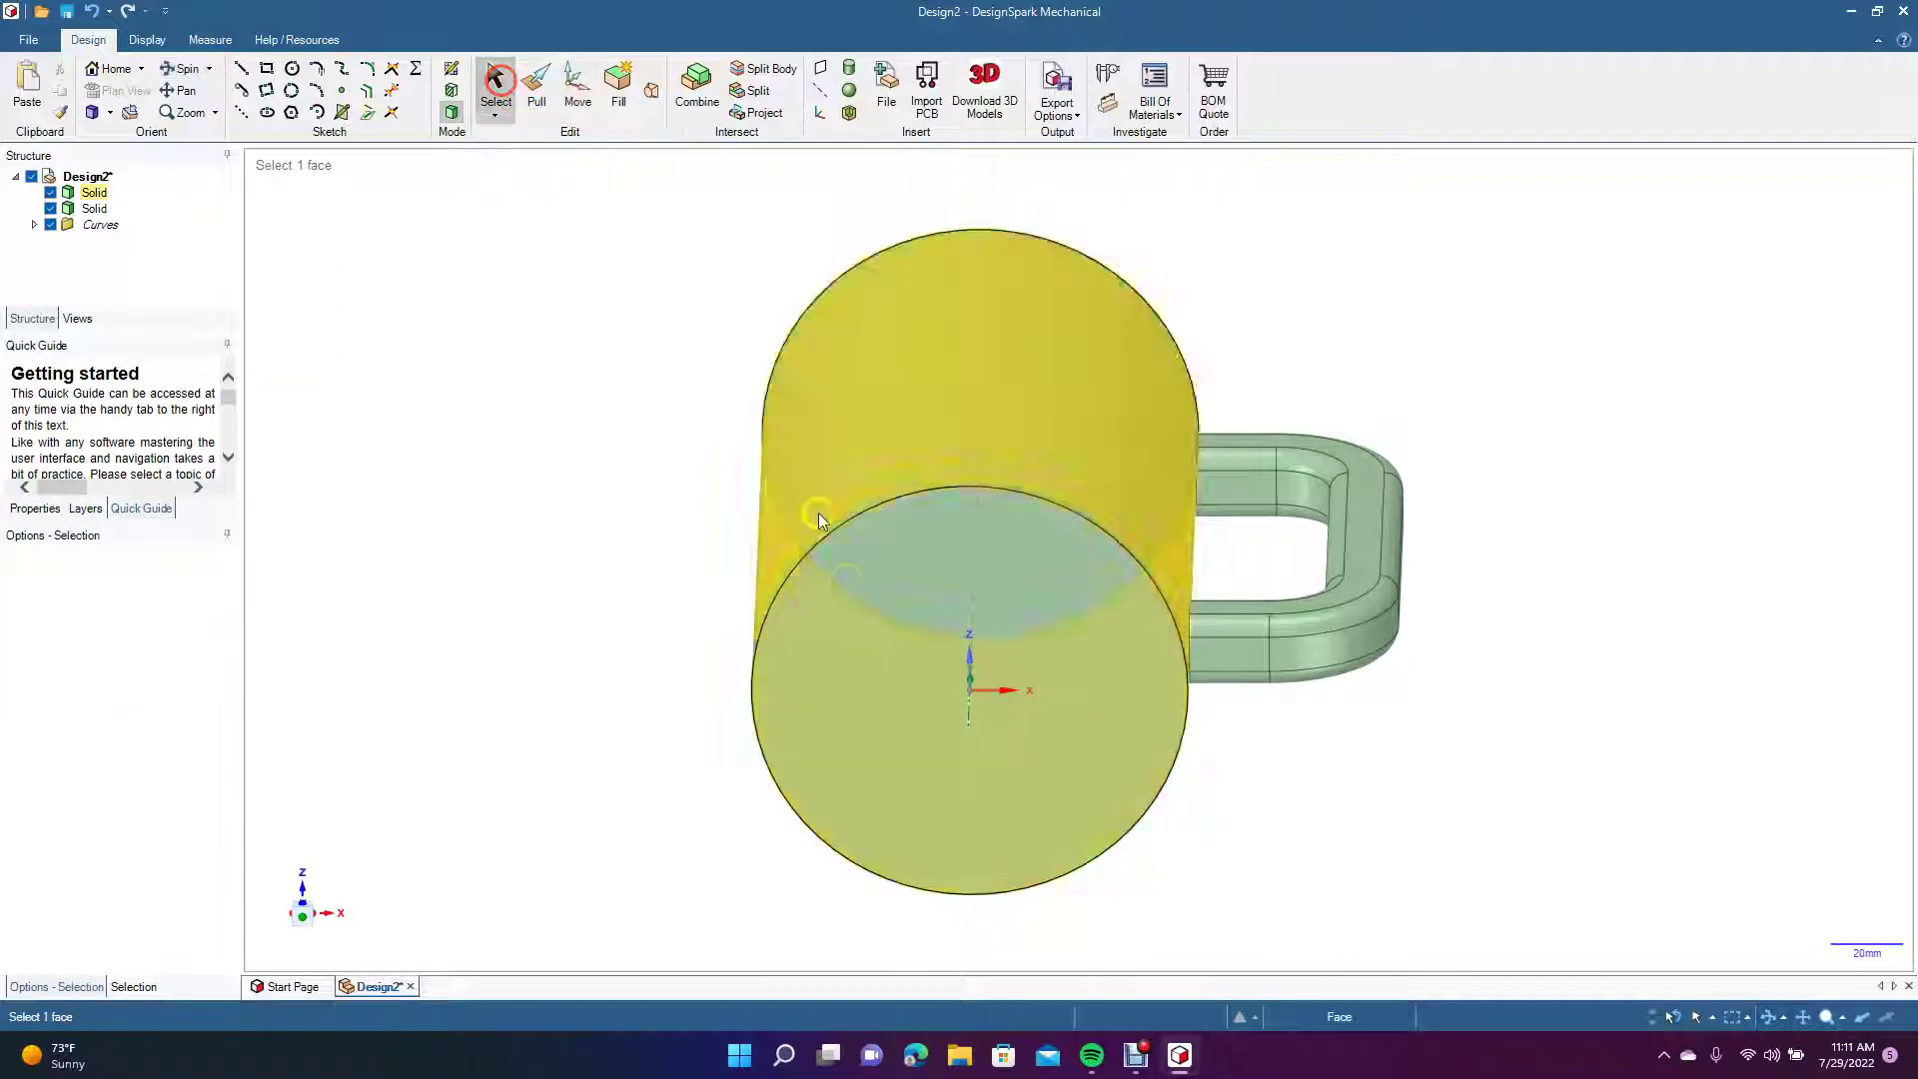
pyautogui.click(860, 595)
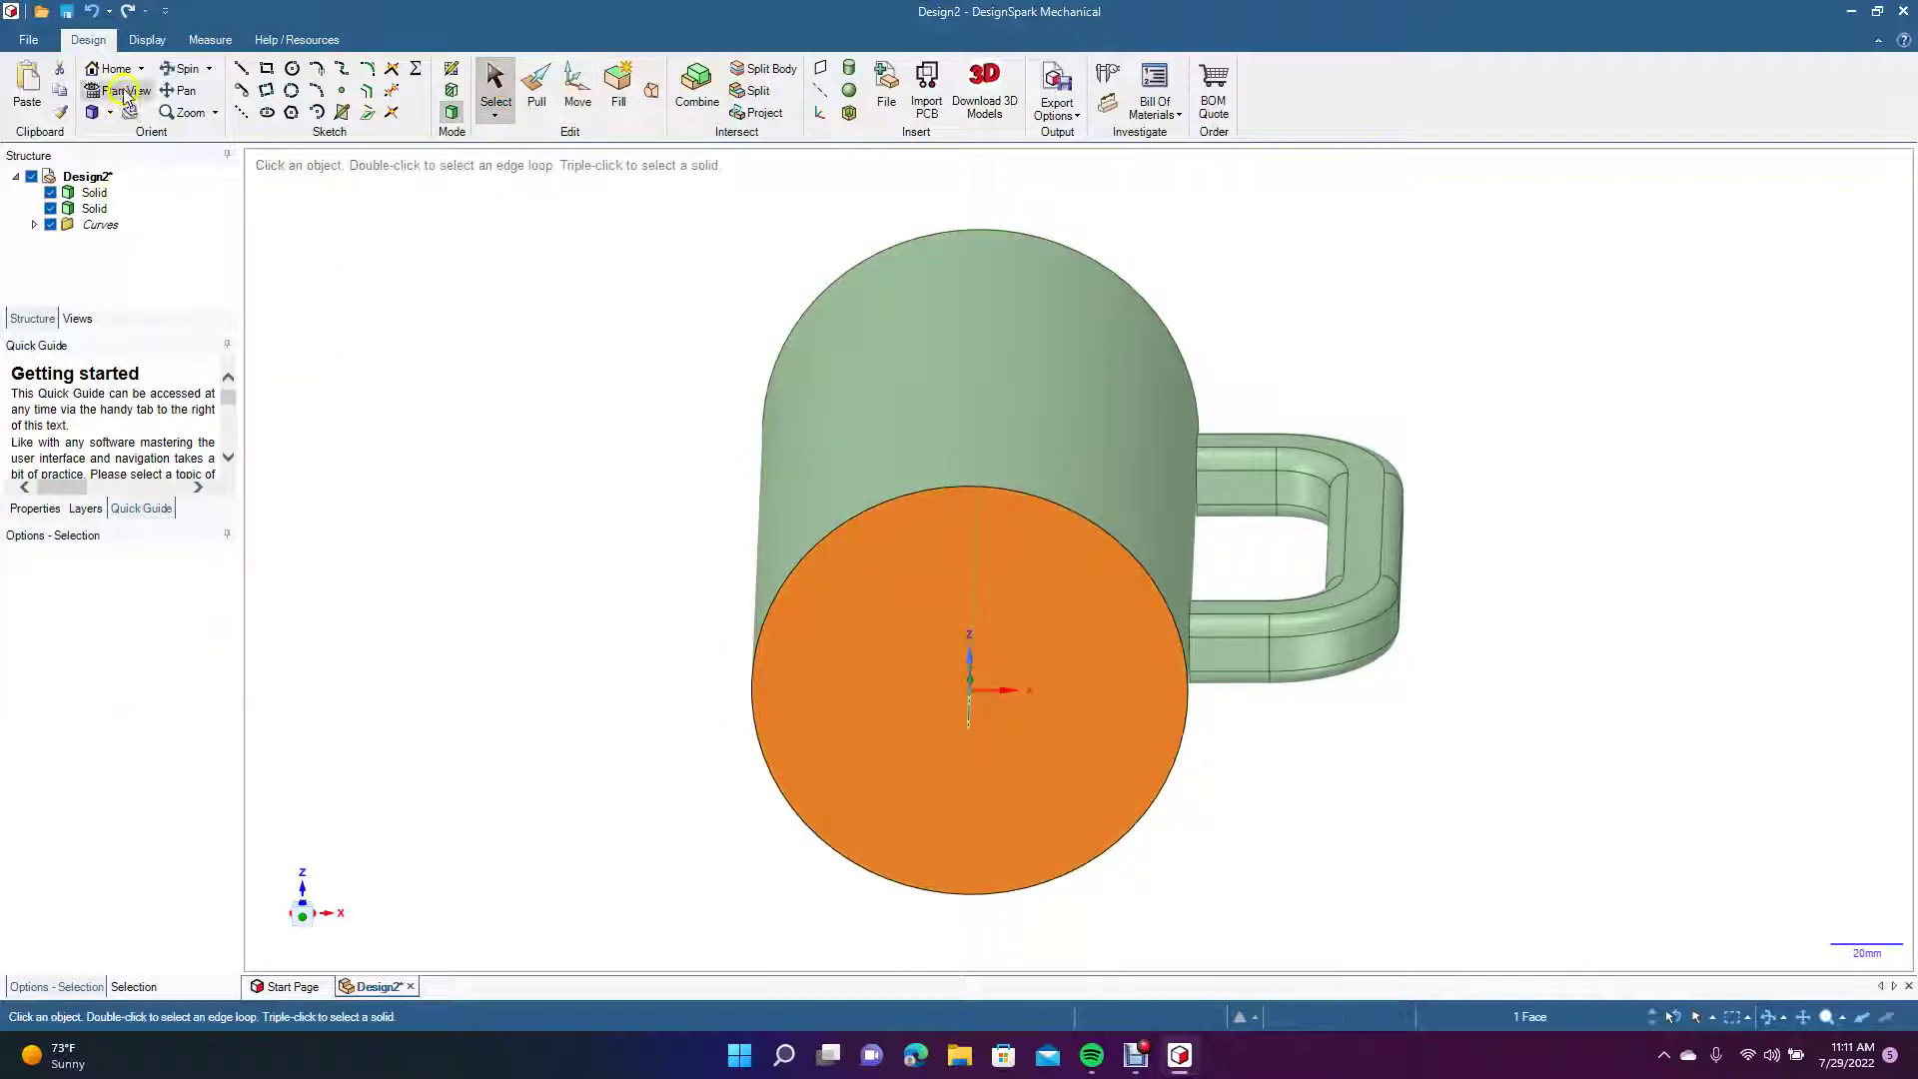
pyautogui.click(125, 91)
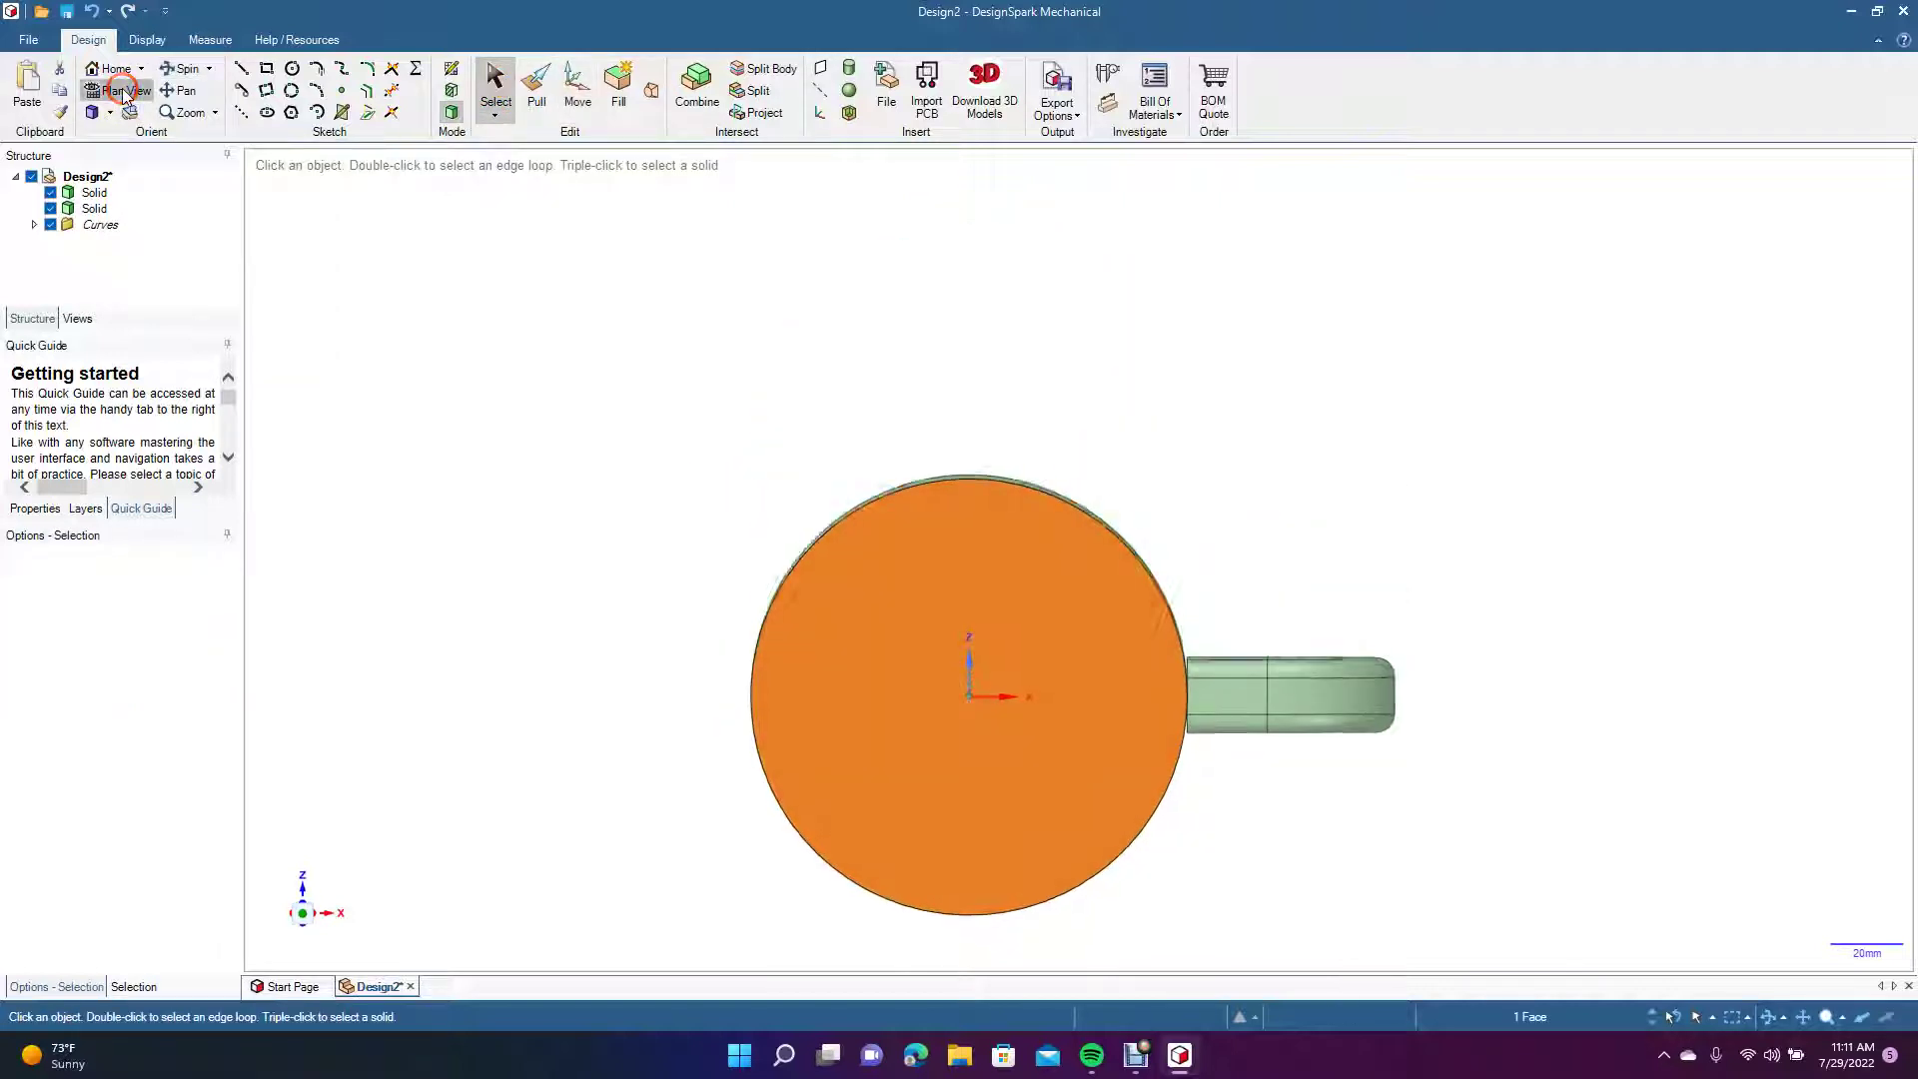
# Sketch an 8-sided polygon with a 126 mm internal diameter on the bottom face, centred on the origin.
pyautogui.click(291, 113)
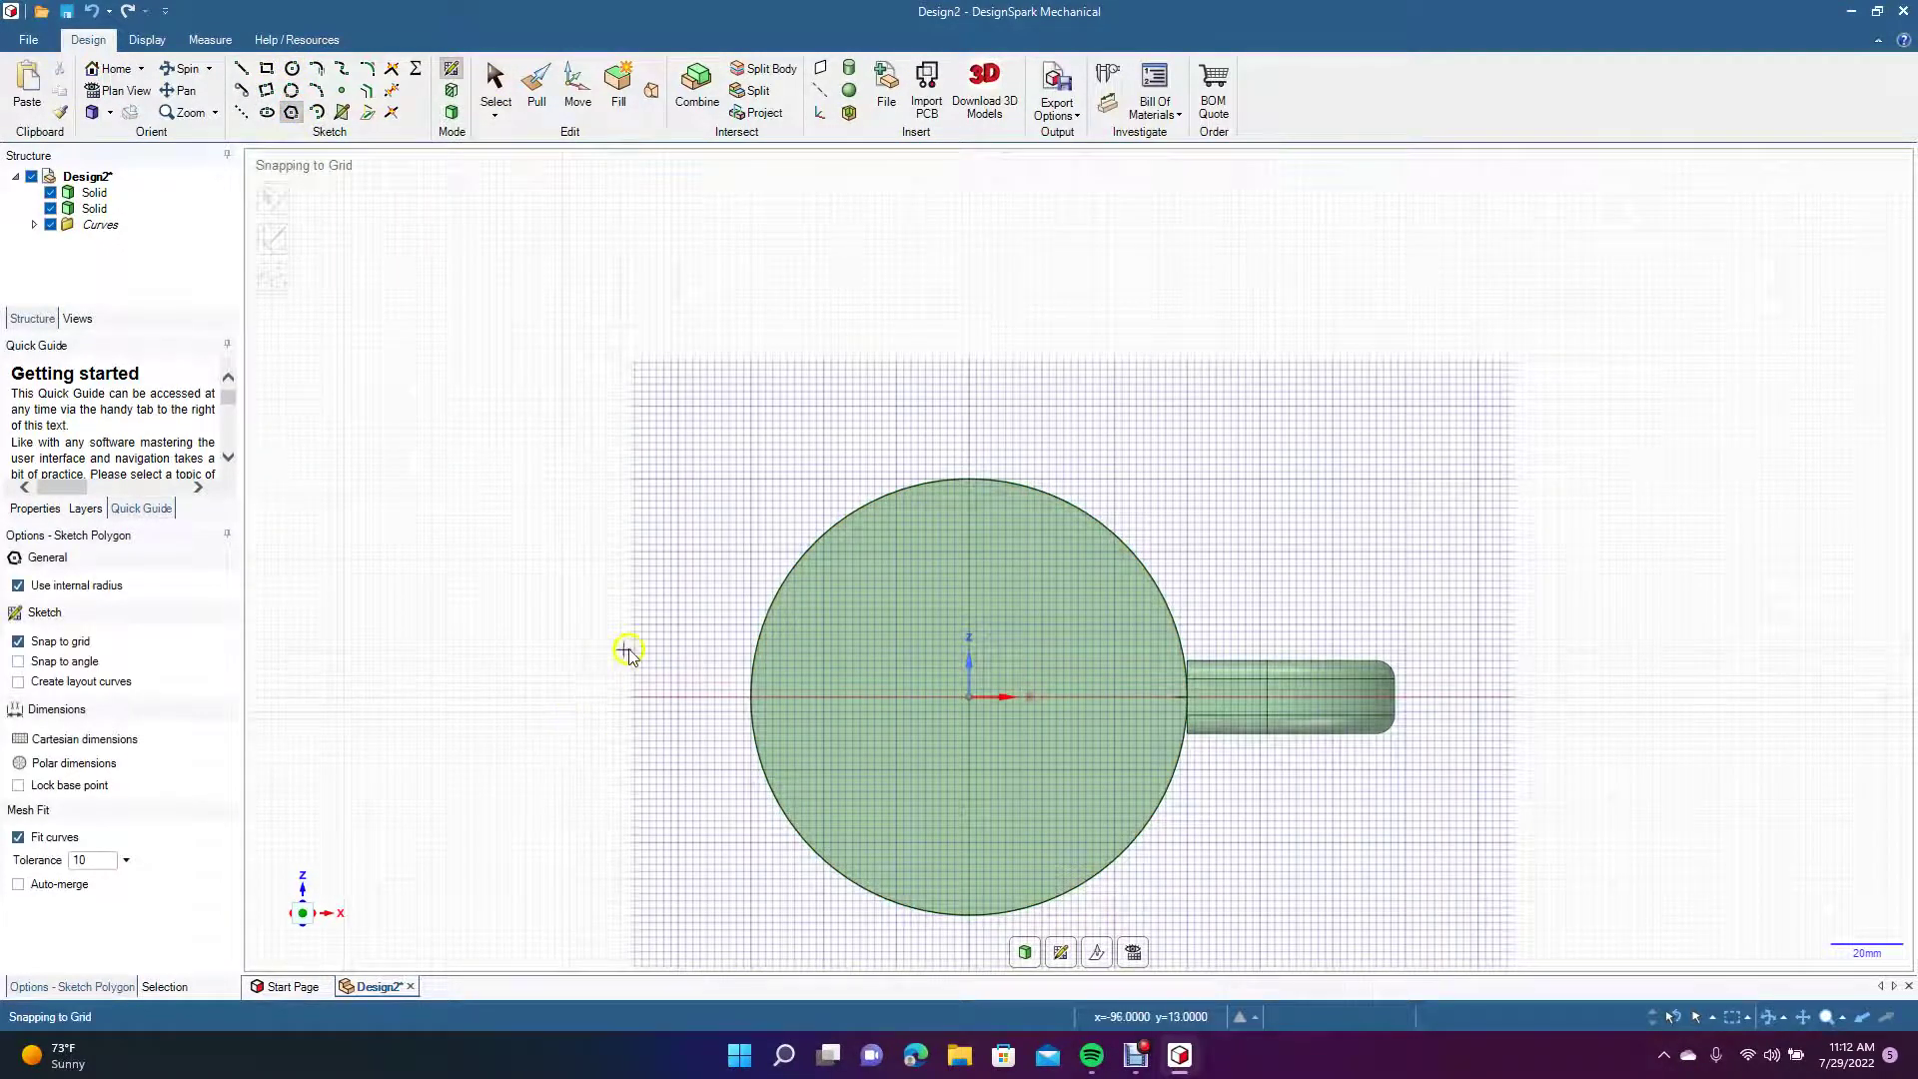
pyautogui.click(968, 696)
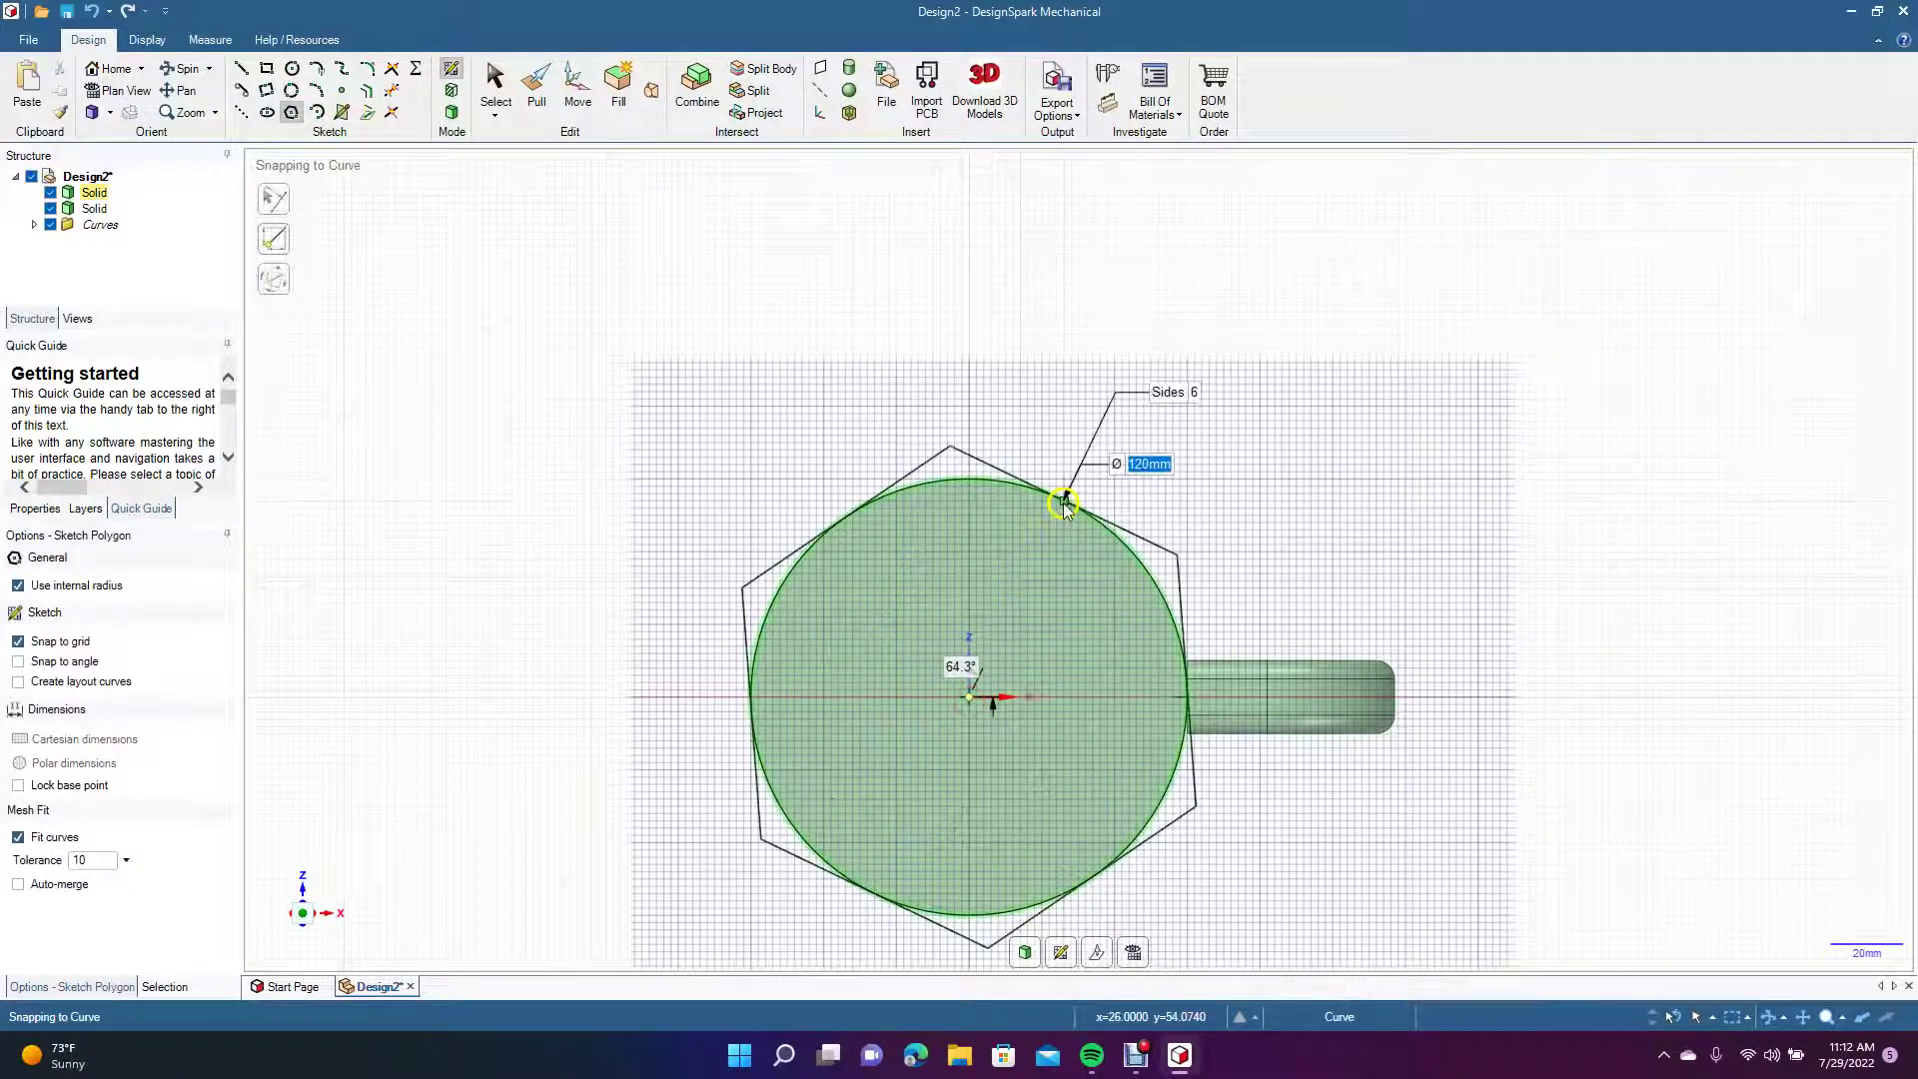
pyautogui.press('Tab')
pyautogui.write('8')
pyautogui.click(968, 480)
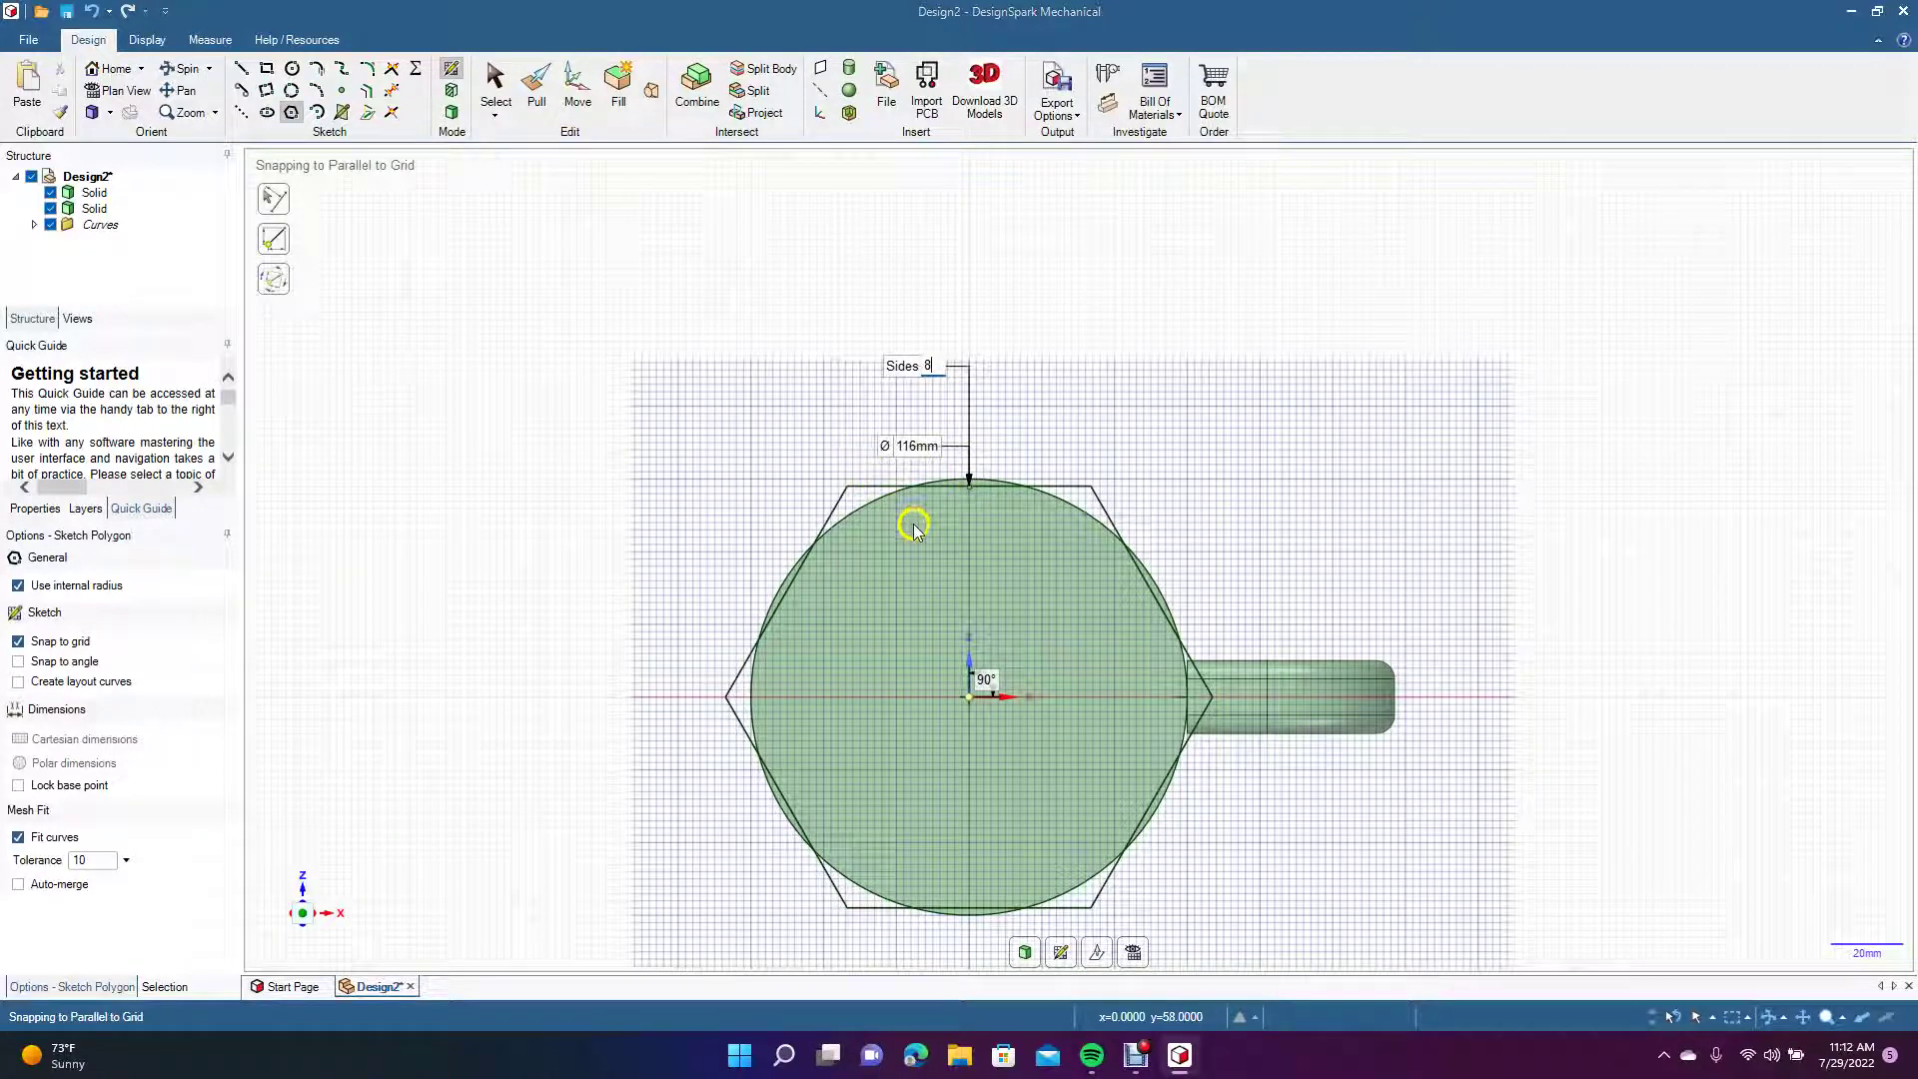
pyautogui.press('Tab')
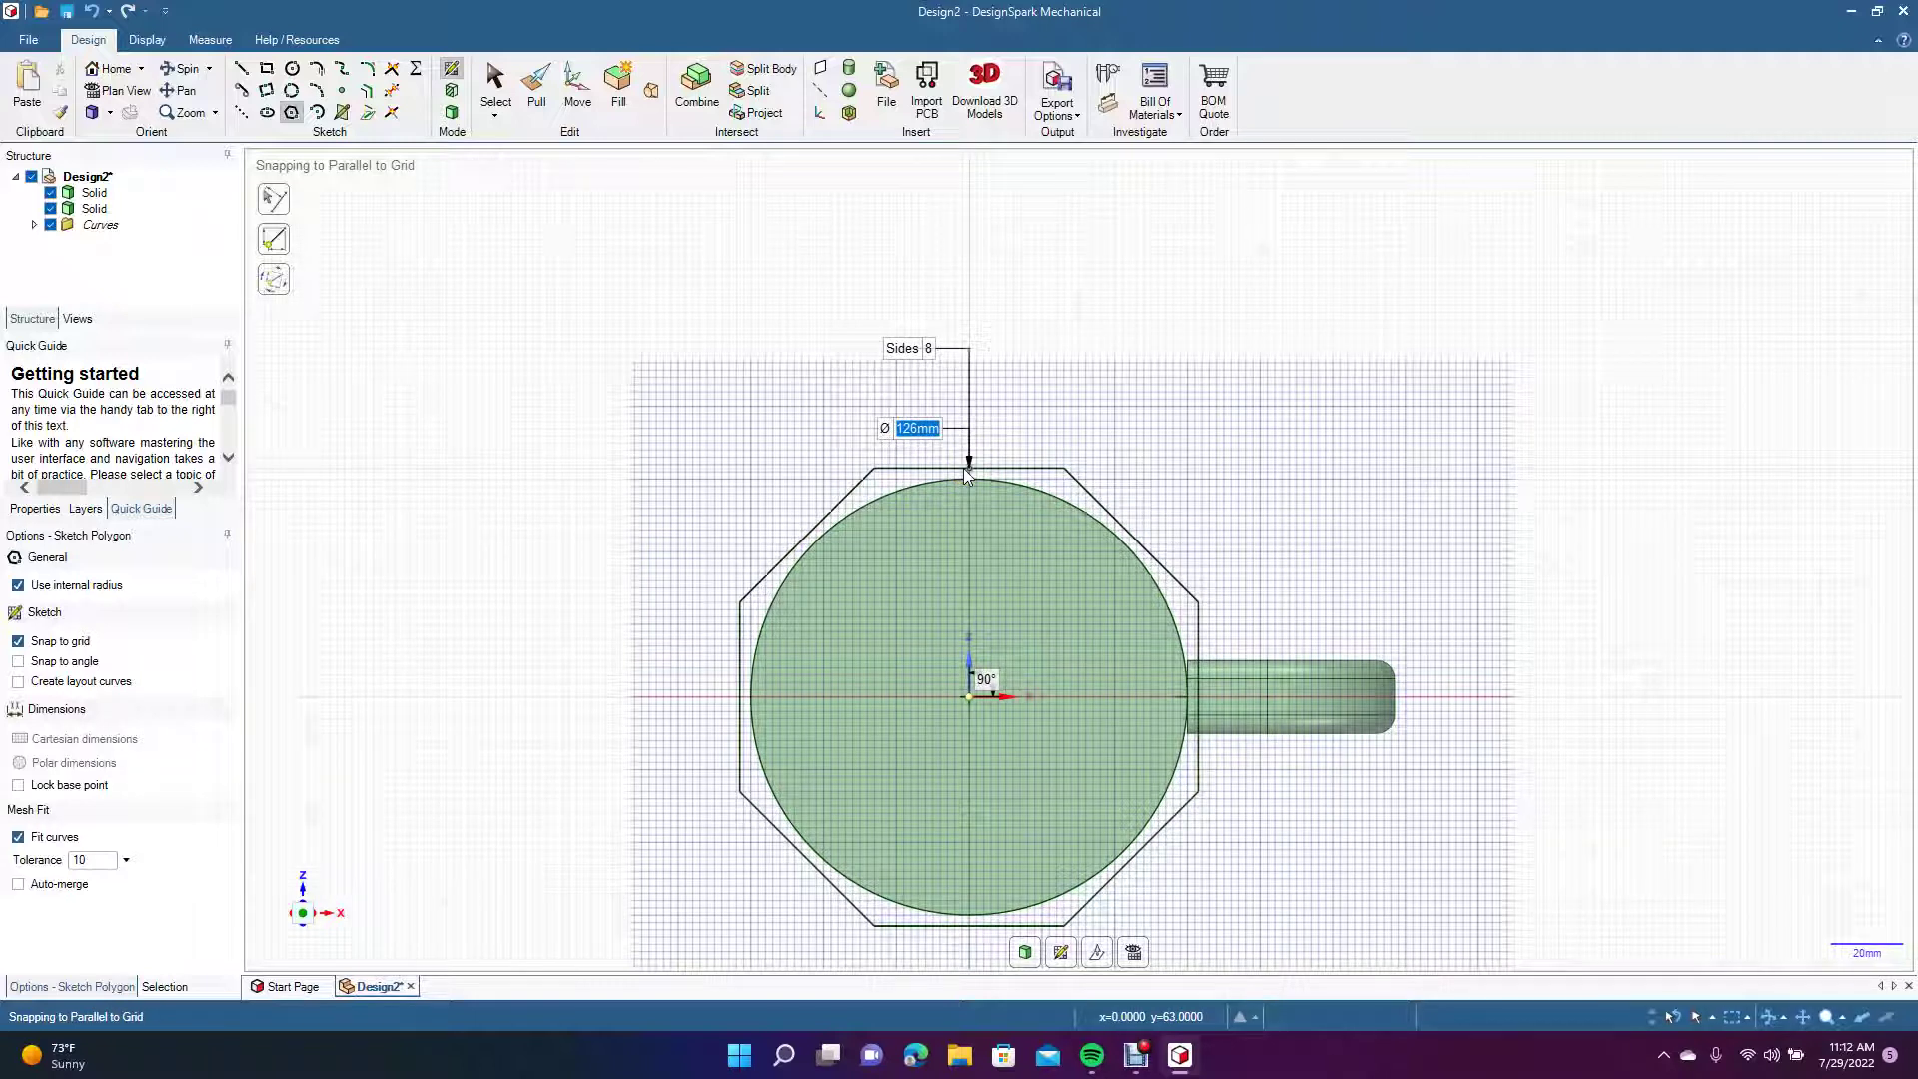
pyautogui.click(967, 469)
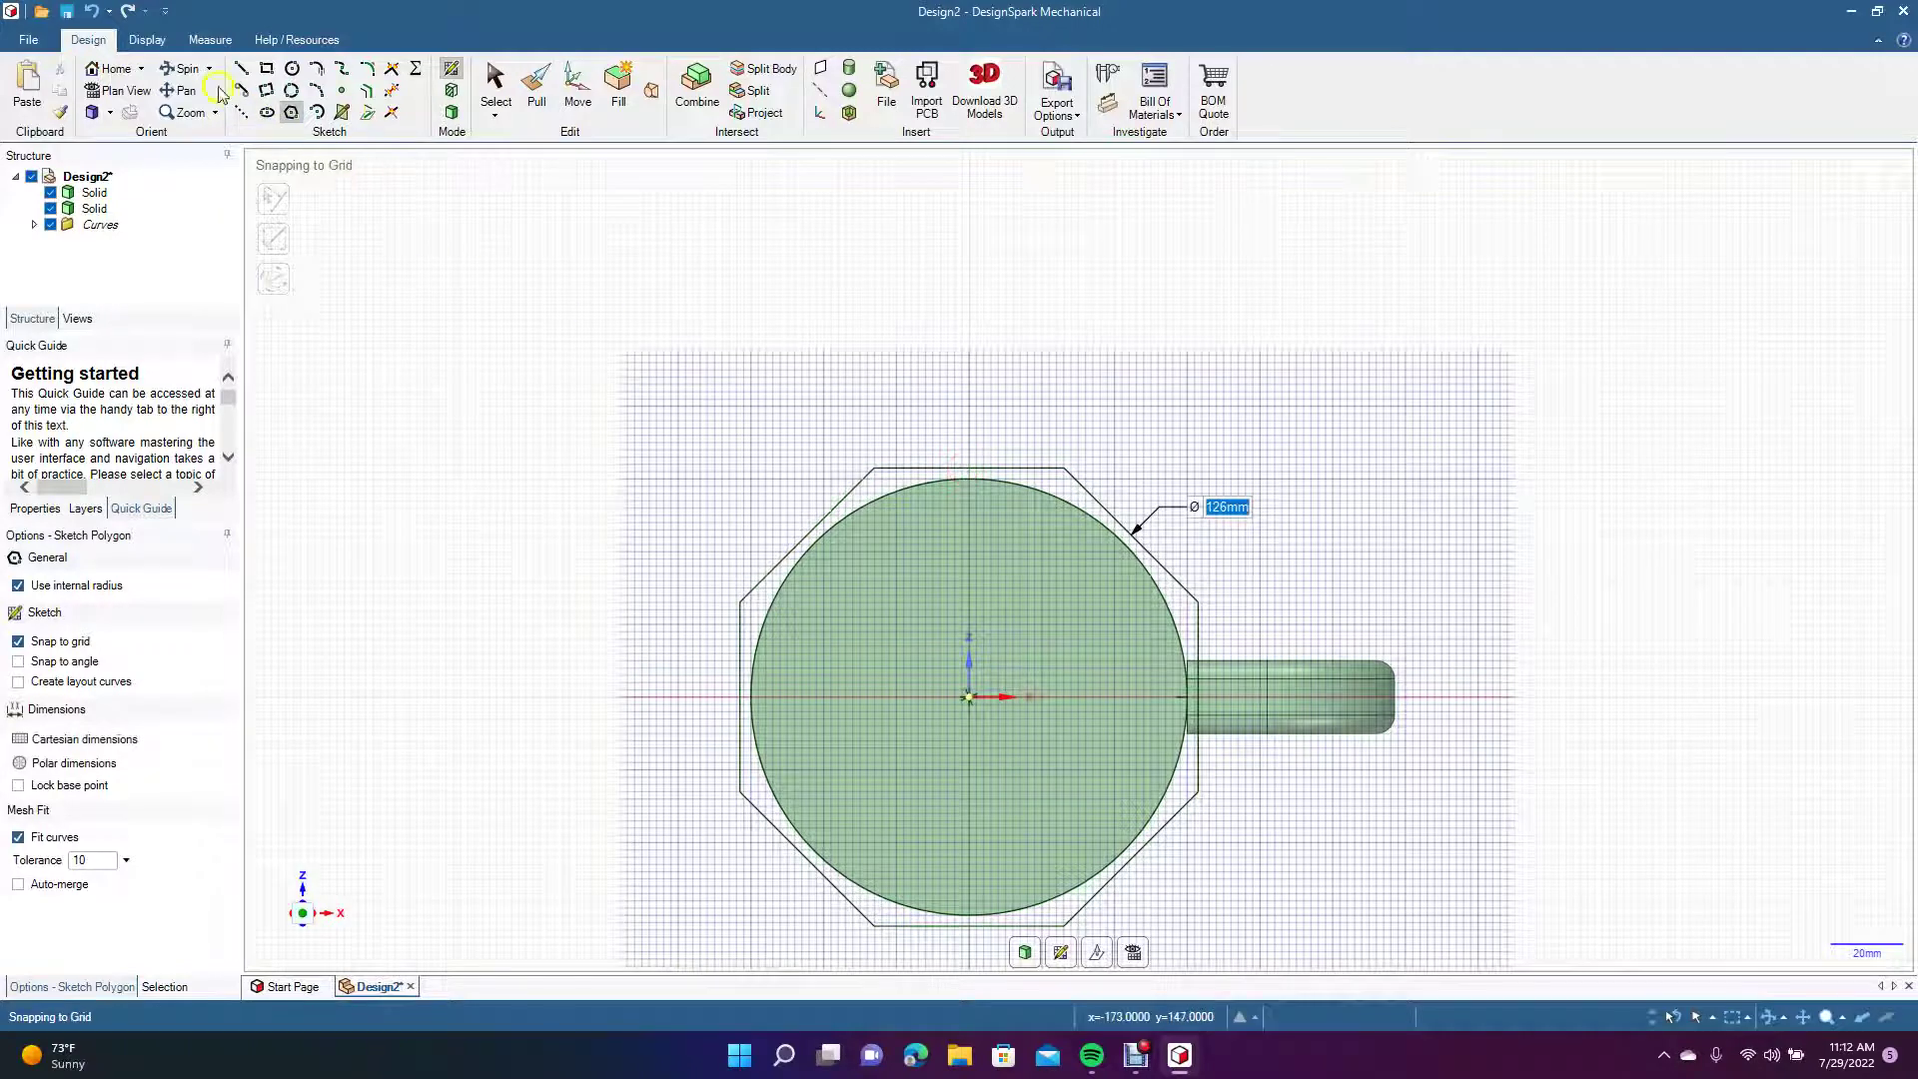
# Extrude the whole octagon, including its inner circular area, 20 mm outward from the vessel's bottom to form a base.
pyautogui.click(188, 72)
pyautogui.moveTo(526, 398); pyautogui.dragTo(470, 527)
pyautogui.click(539, 97)
pyautogui.click(888, 500)
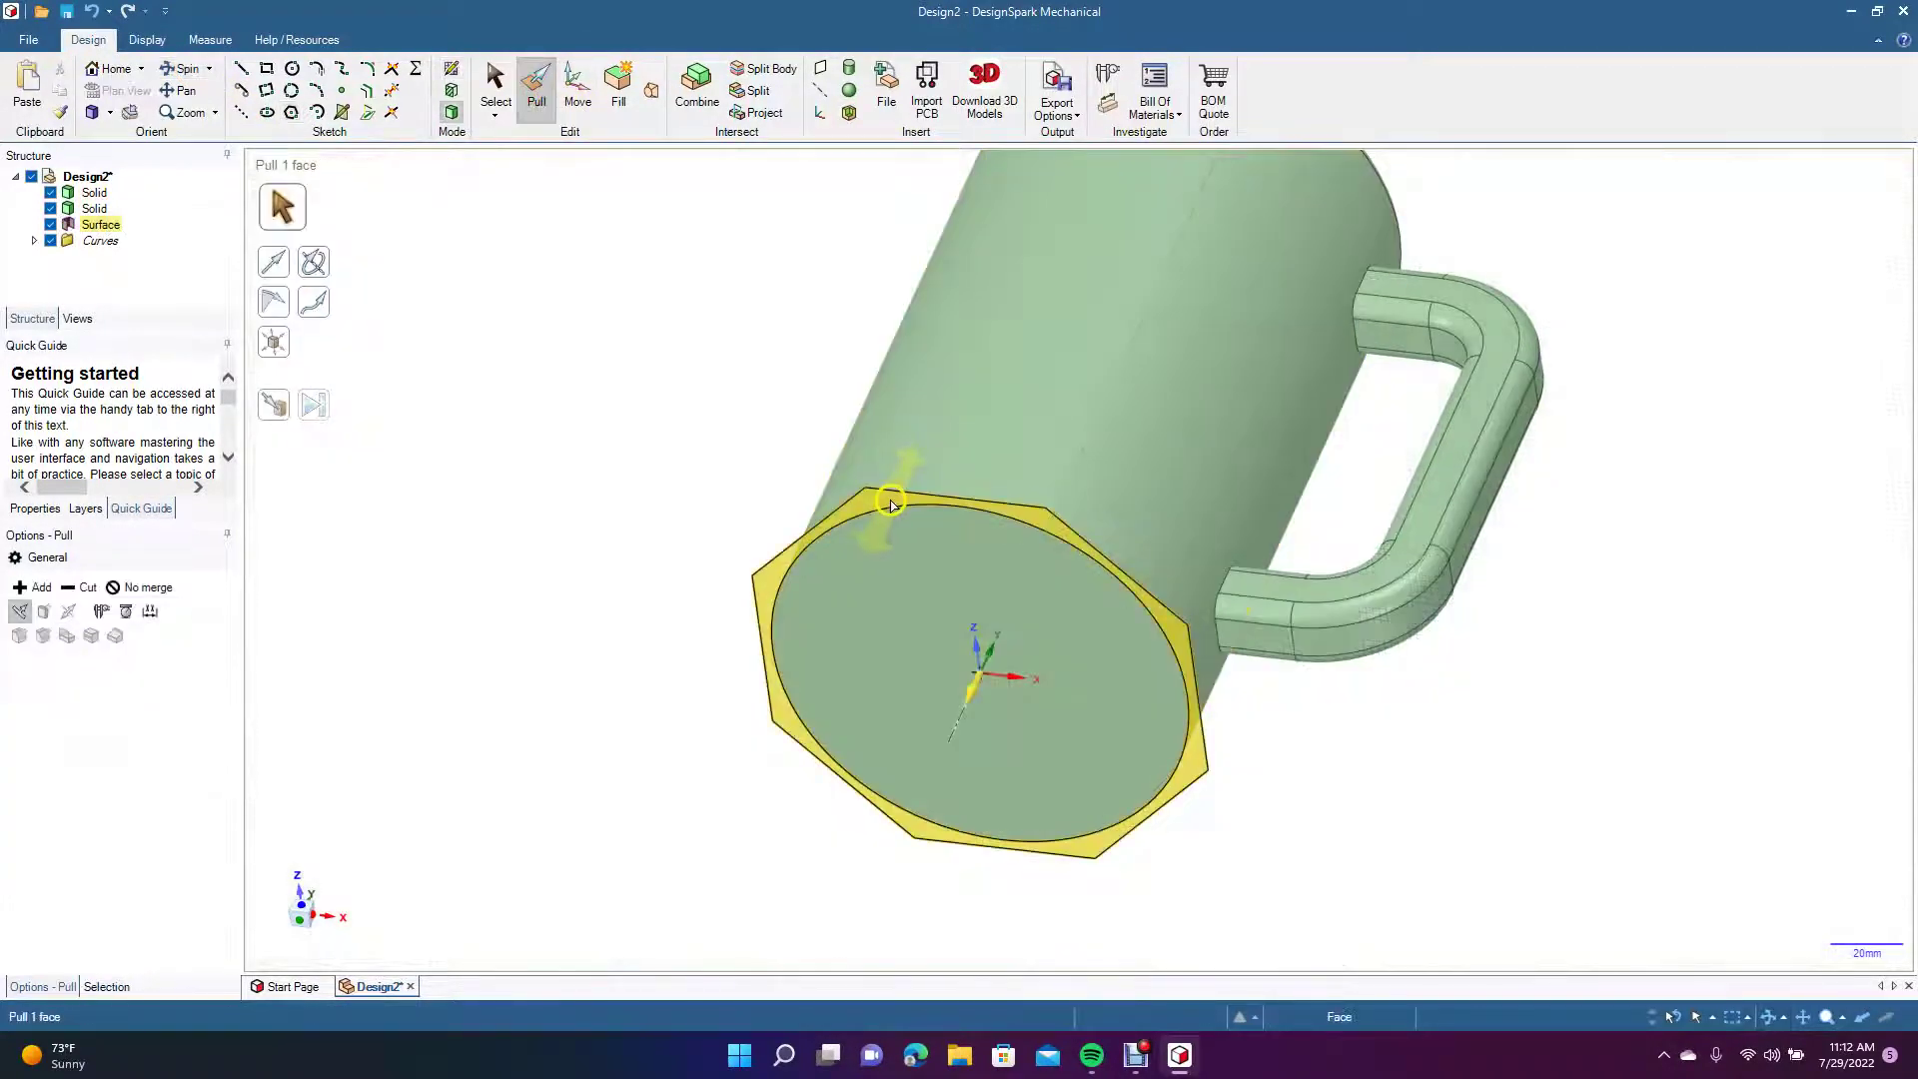
pyautogui.keyDown('ctrl'); pyautogui.click(912, 569); pyautogui.keyUp('ctrl')
pyautogui.moveTo(913, 571); pyautogui.dragTo(894, 625)
pyautogui.write('20')
pyautogui.press('Return')
# Round the circular edge where the vessel's outer wall meets the octagonal base with a 2 mm radius.
pyautogui.click(197, 72)
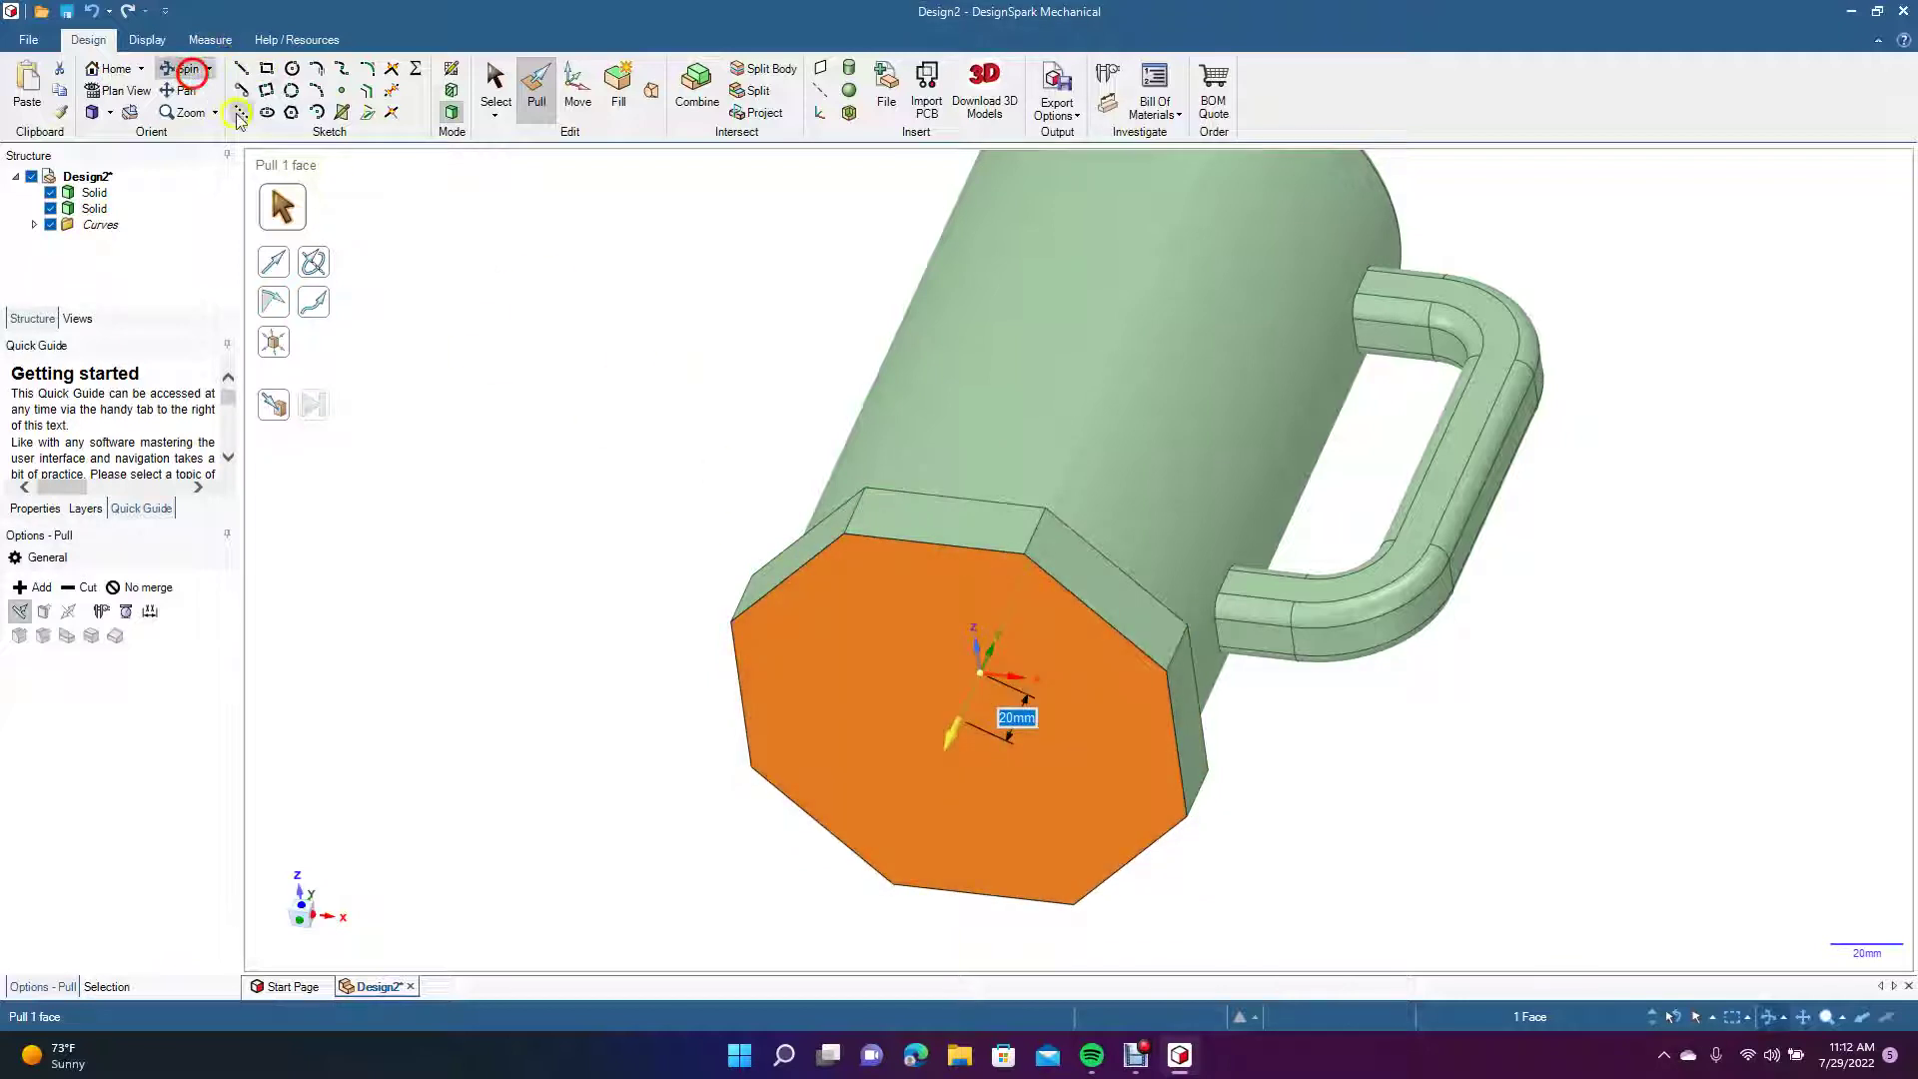
pyautogui.moveTo(484, 325); pyautogui.dragTo(452, 573)
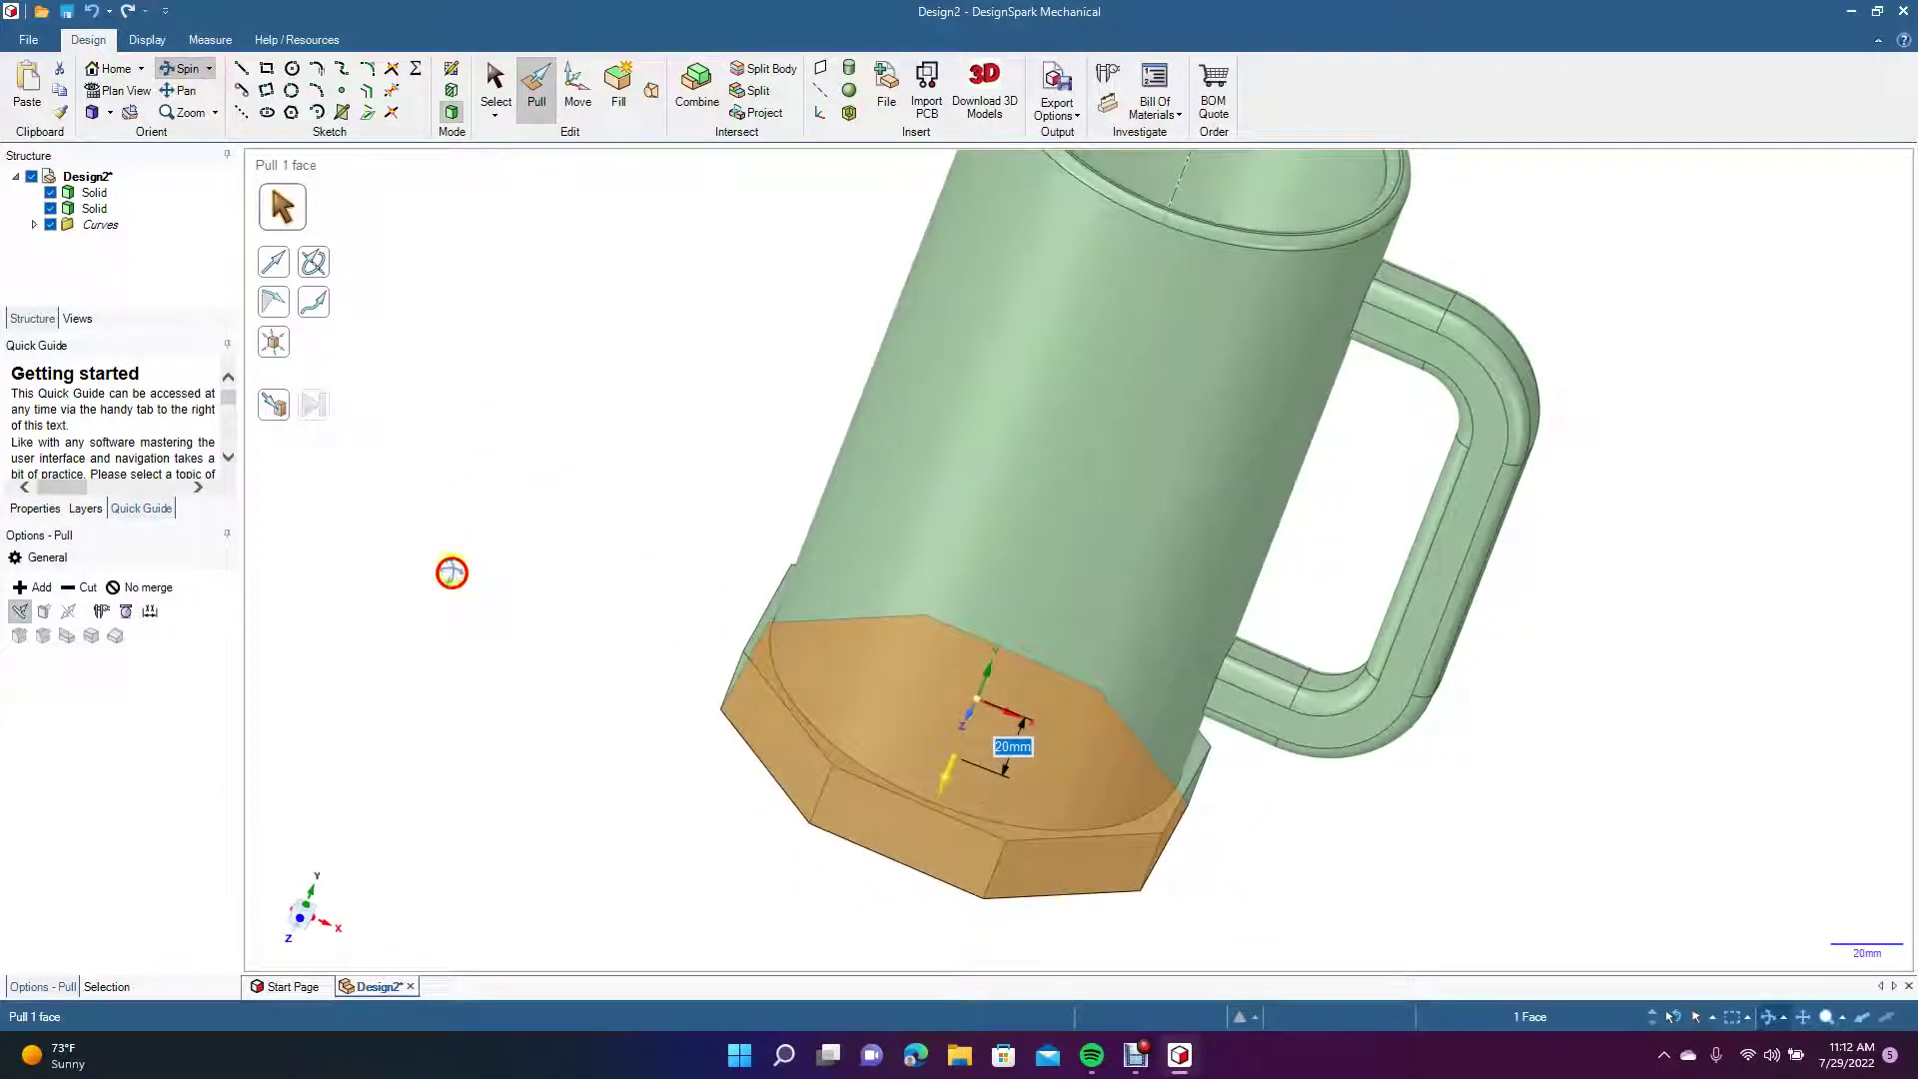
pyautogui.click(548, 415)
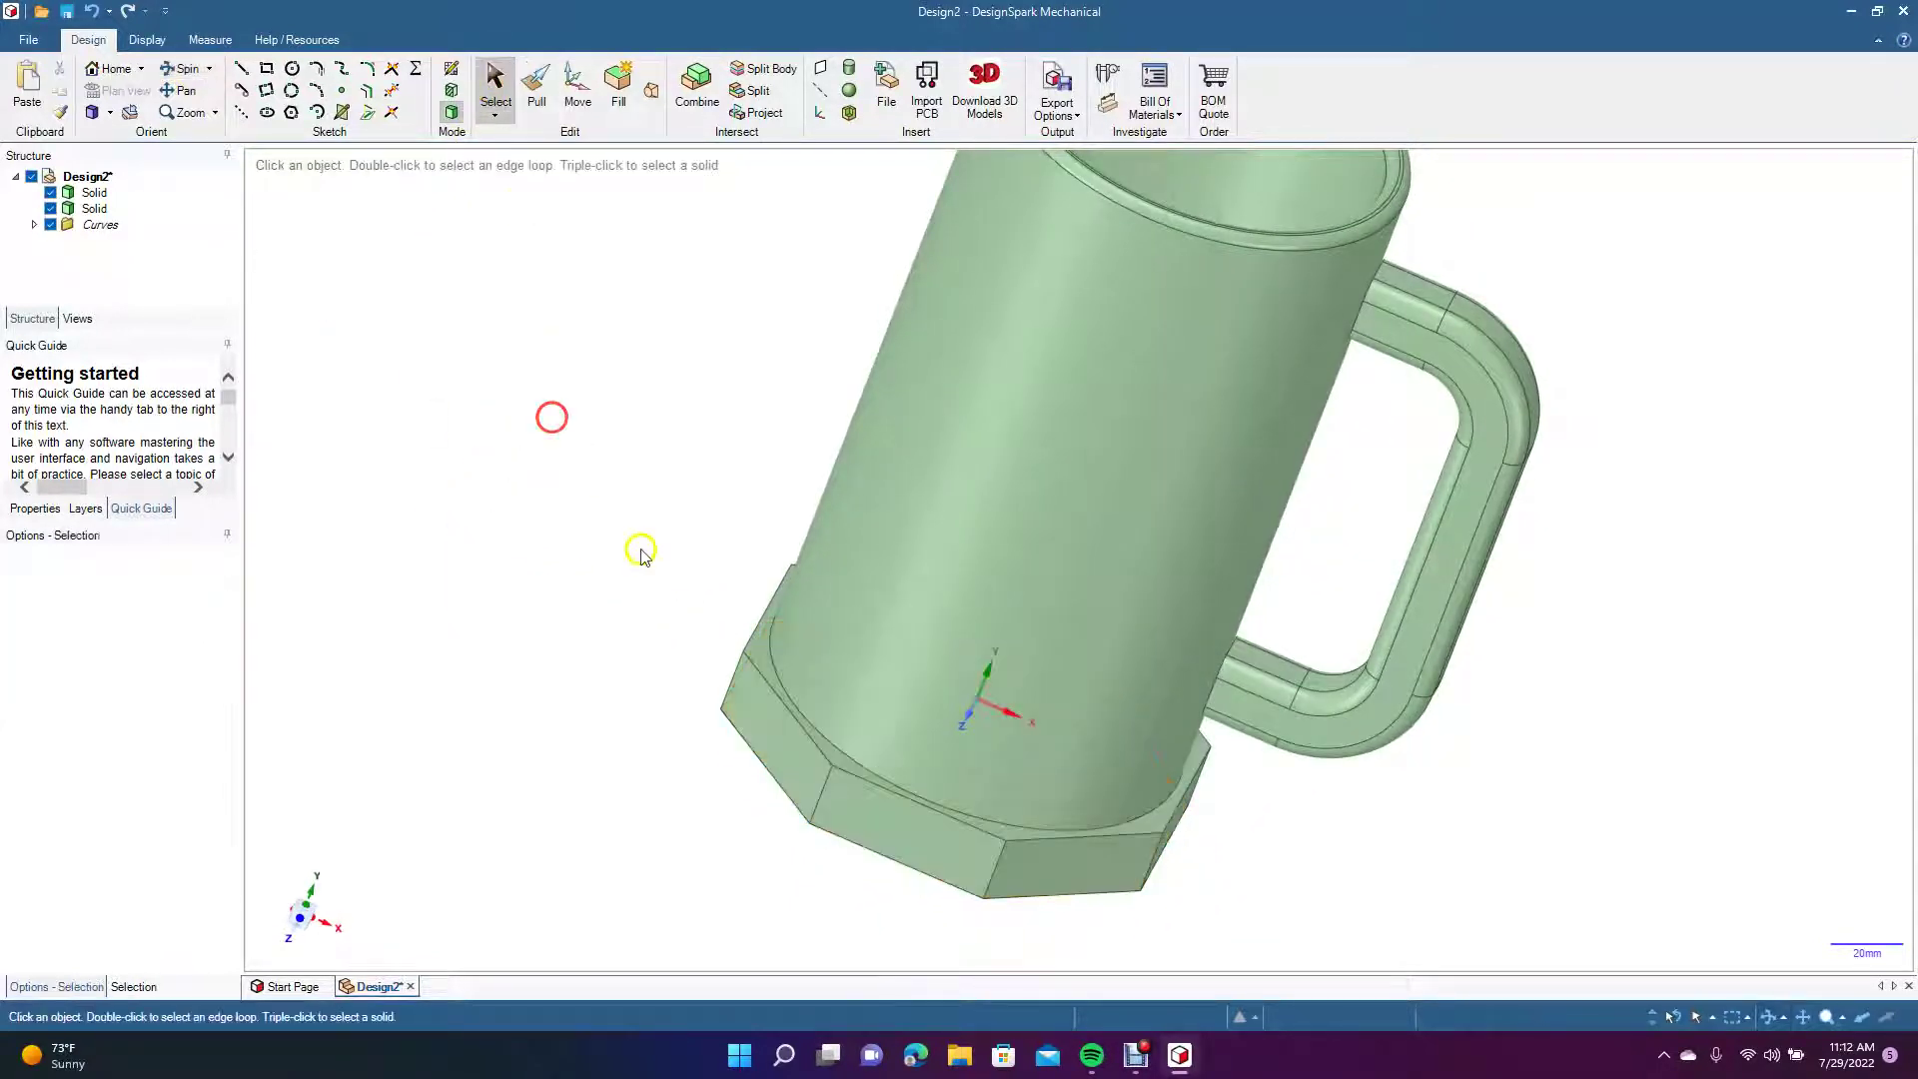
pyautogui.click(778, 666)
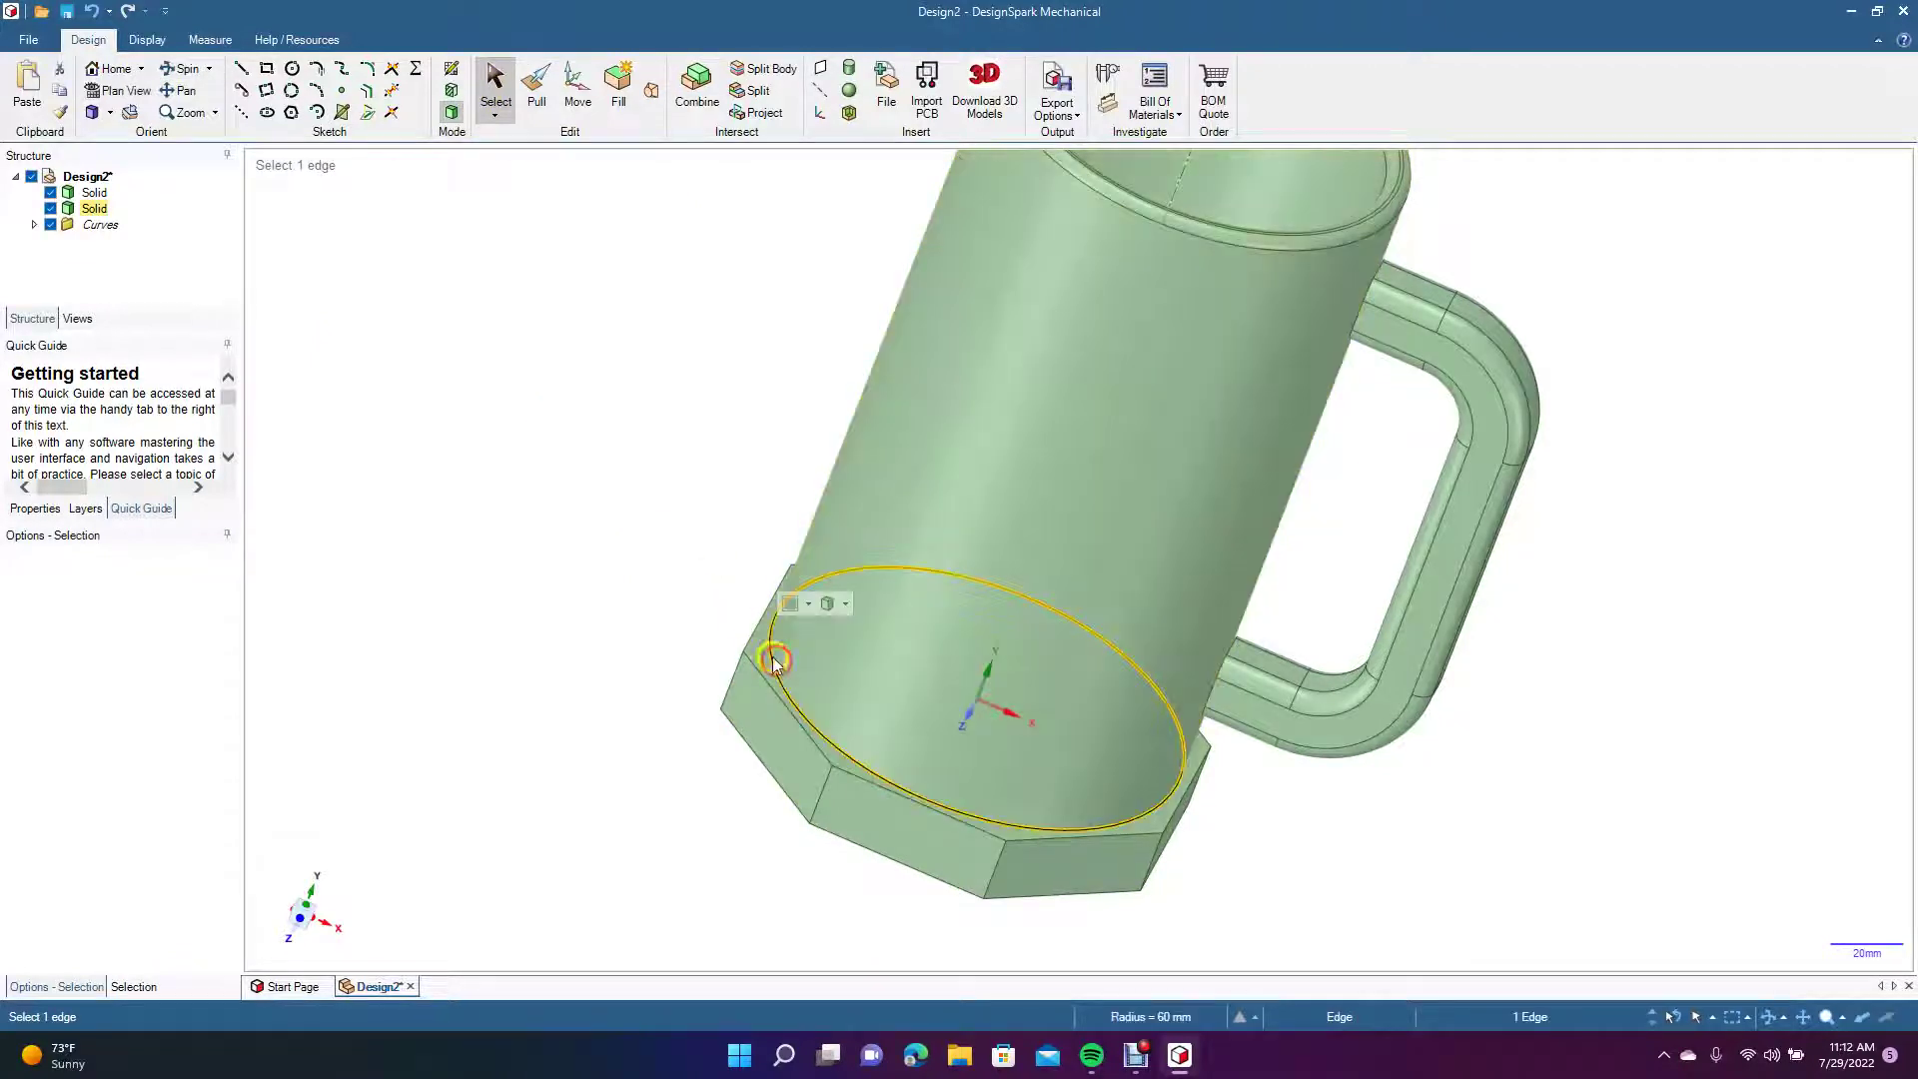
pyautogui.click(533, 91)
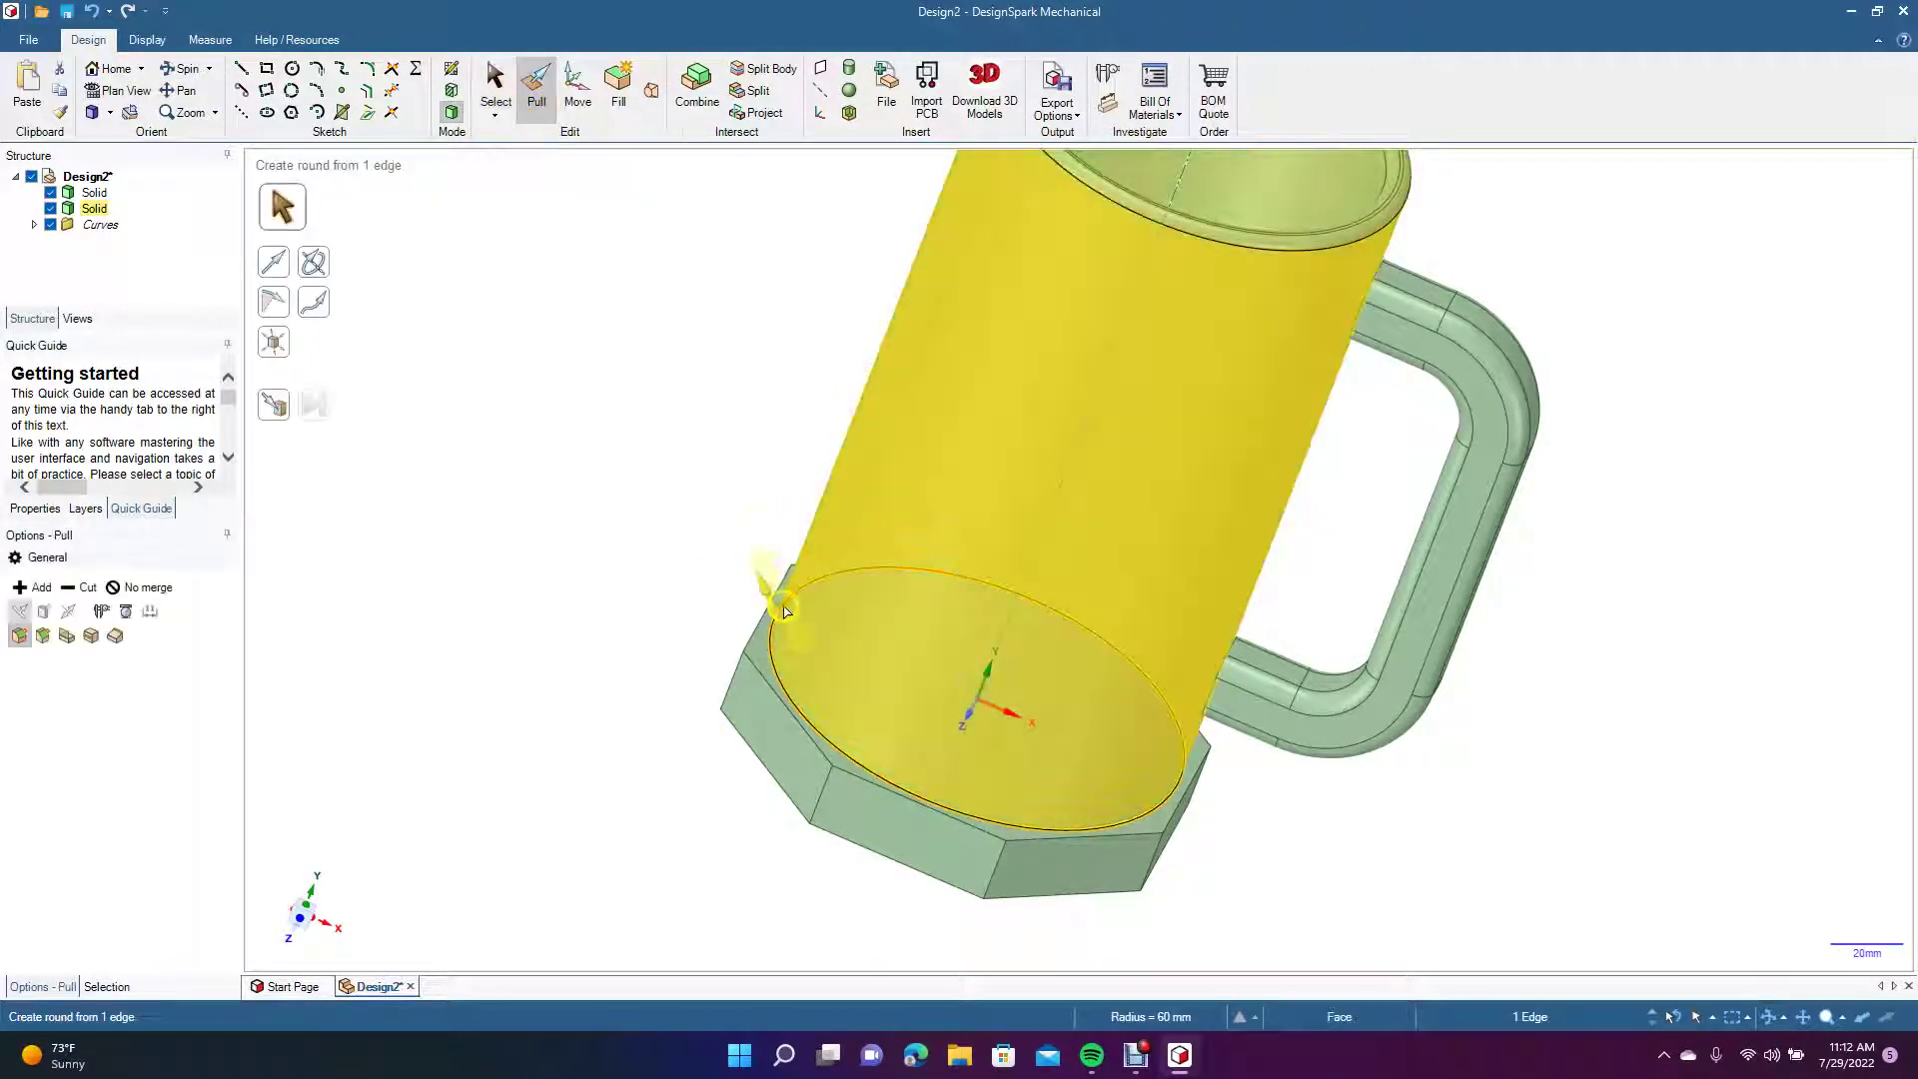
pyautogui.click(779, 664)
pyautogui.moveTo(797, 679); pyautogui.dragTo(828, 611)
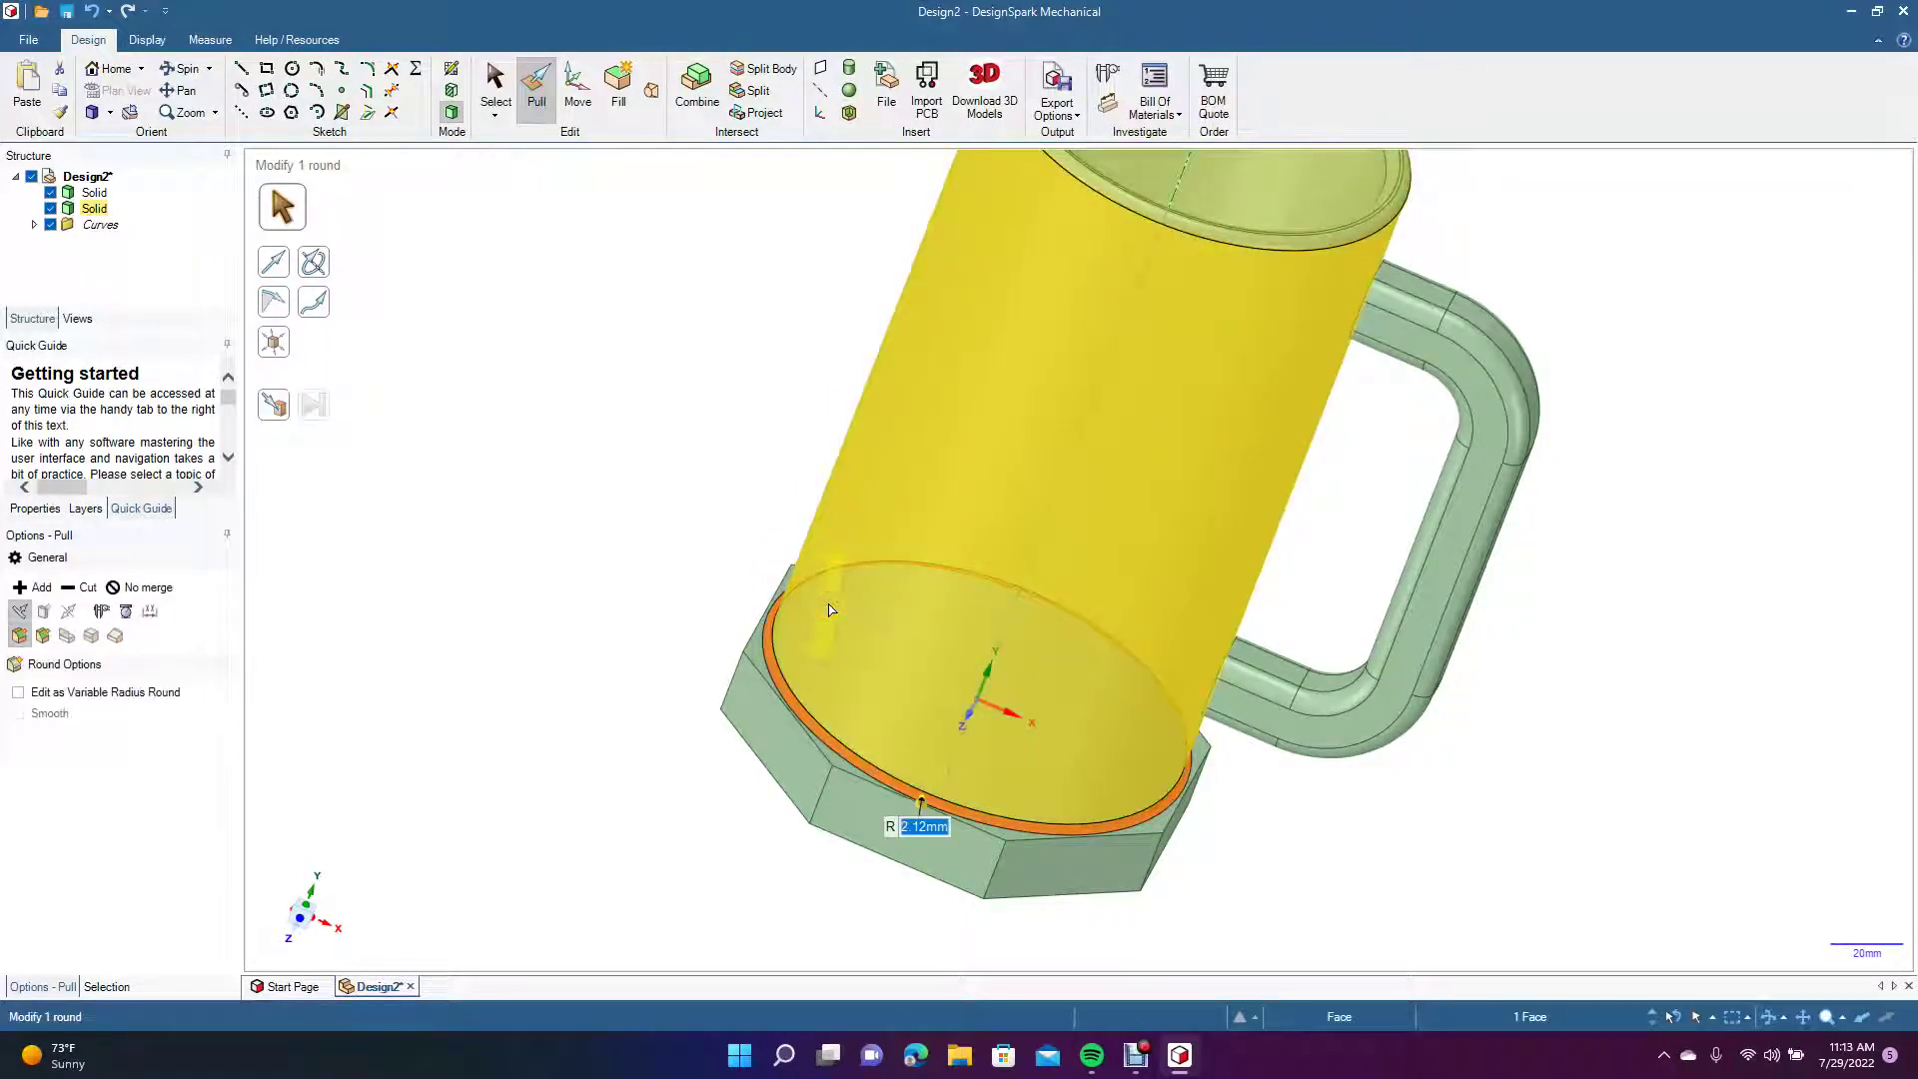
pyautogui.write('2')
pyautogui.press('Return')
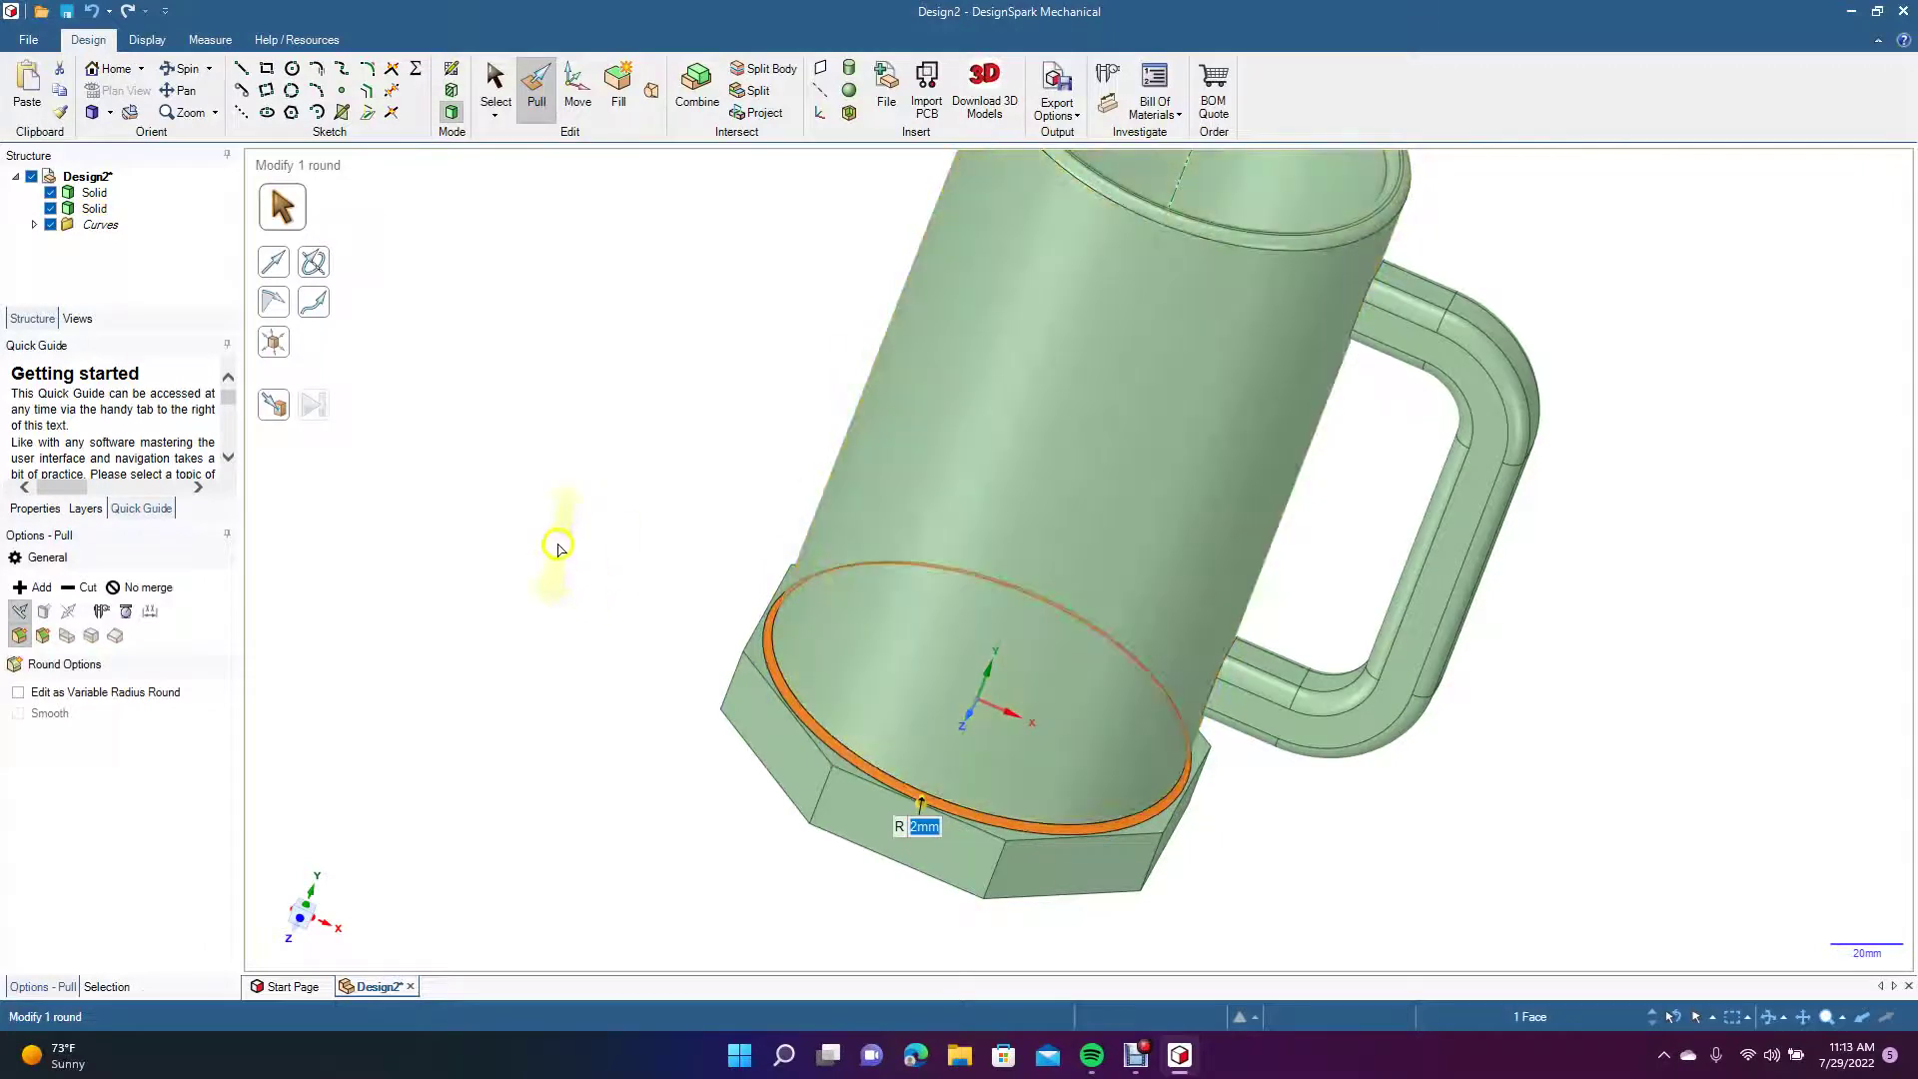
pyautogui.click(558, 544)
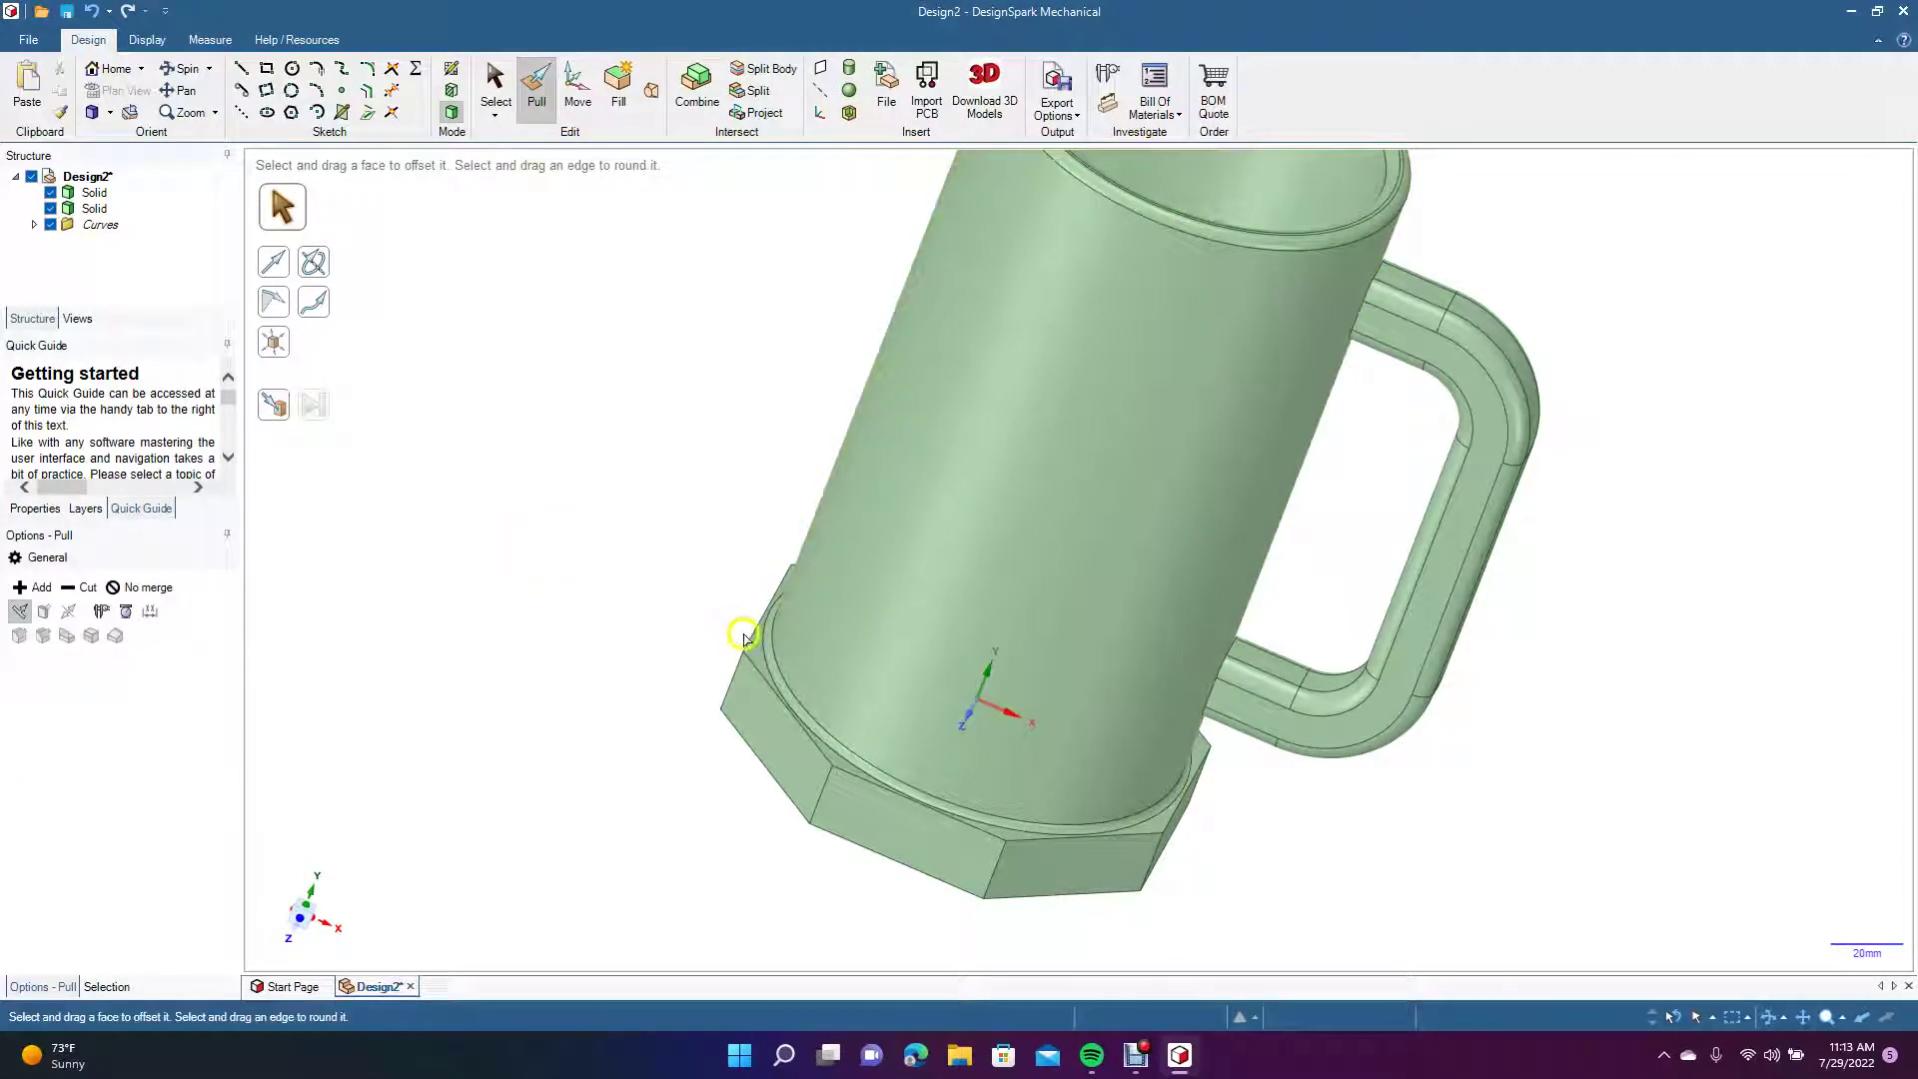
# Try to round the edge where the handle's lower end meets the vessel wall.
pyautogui.click(190, 70)
pyautogui.moveTo(497, 344); pyautogui.dragTo(397, 342)
pyautogui.click(536, 88)
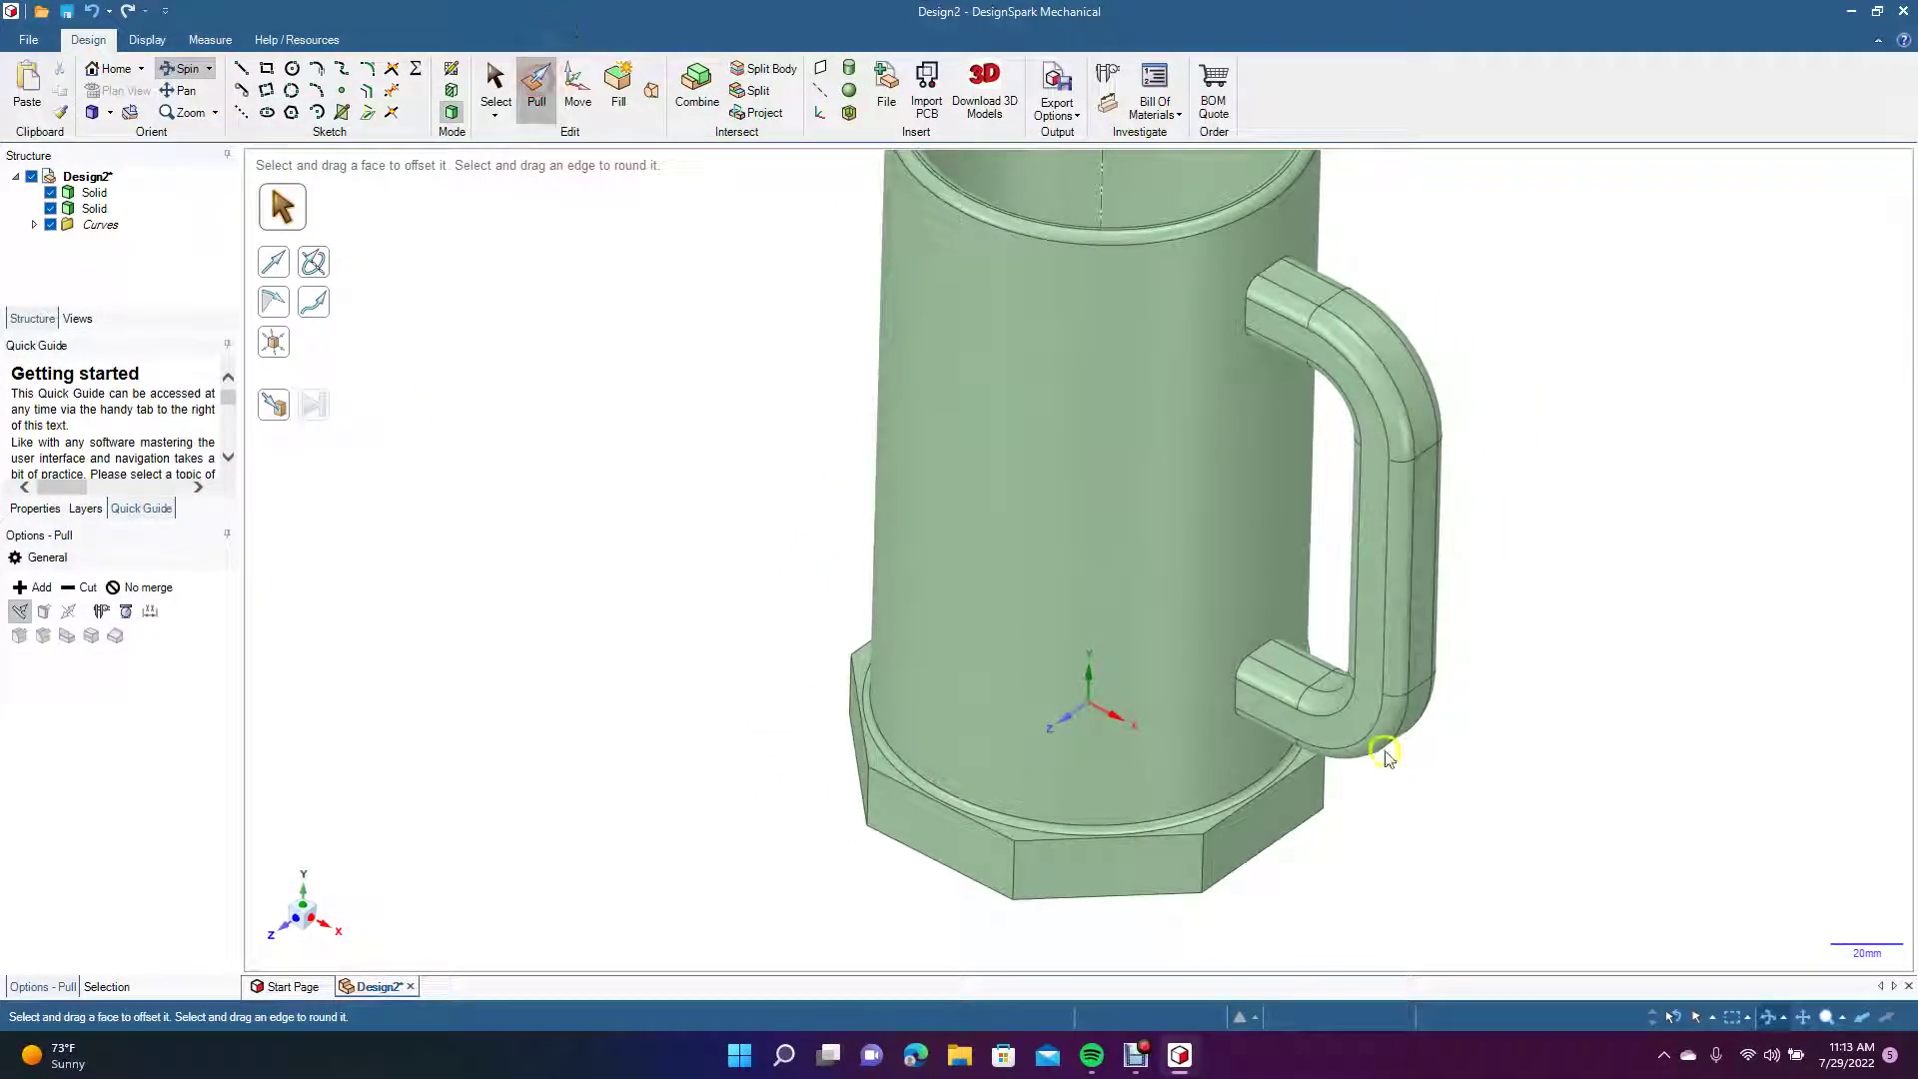
pyautogui.click(1238, 711)
pyautogui.click(1235, 697)
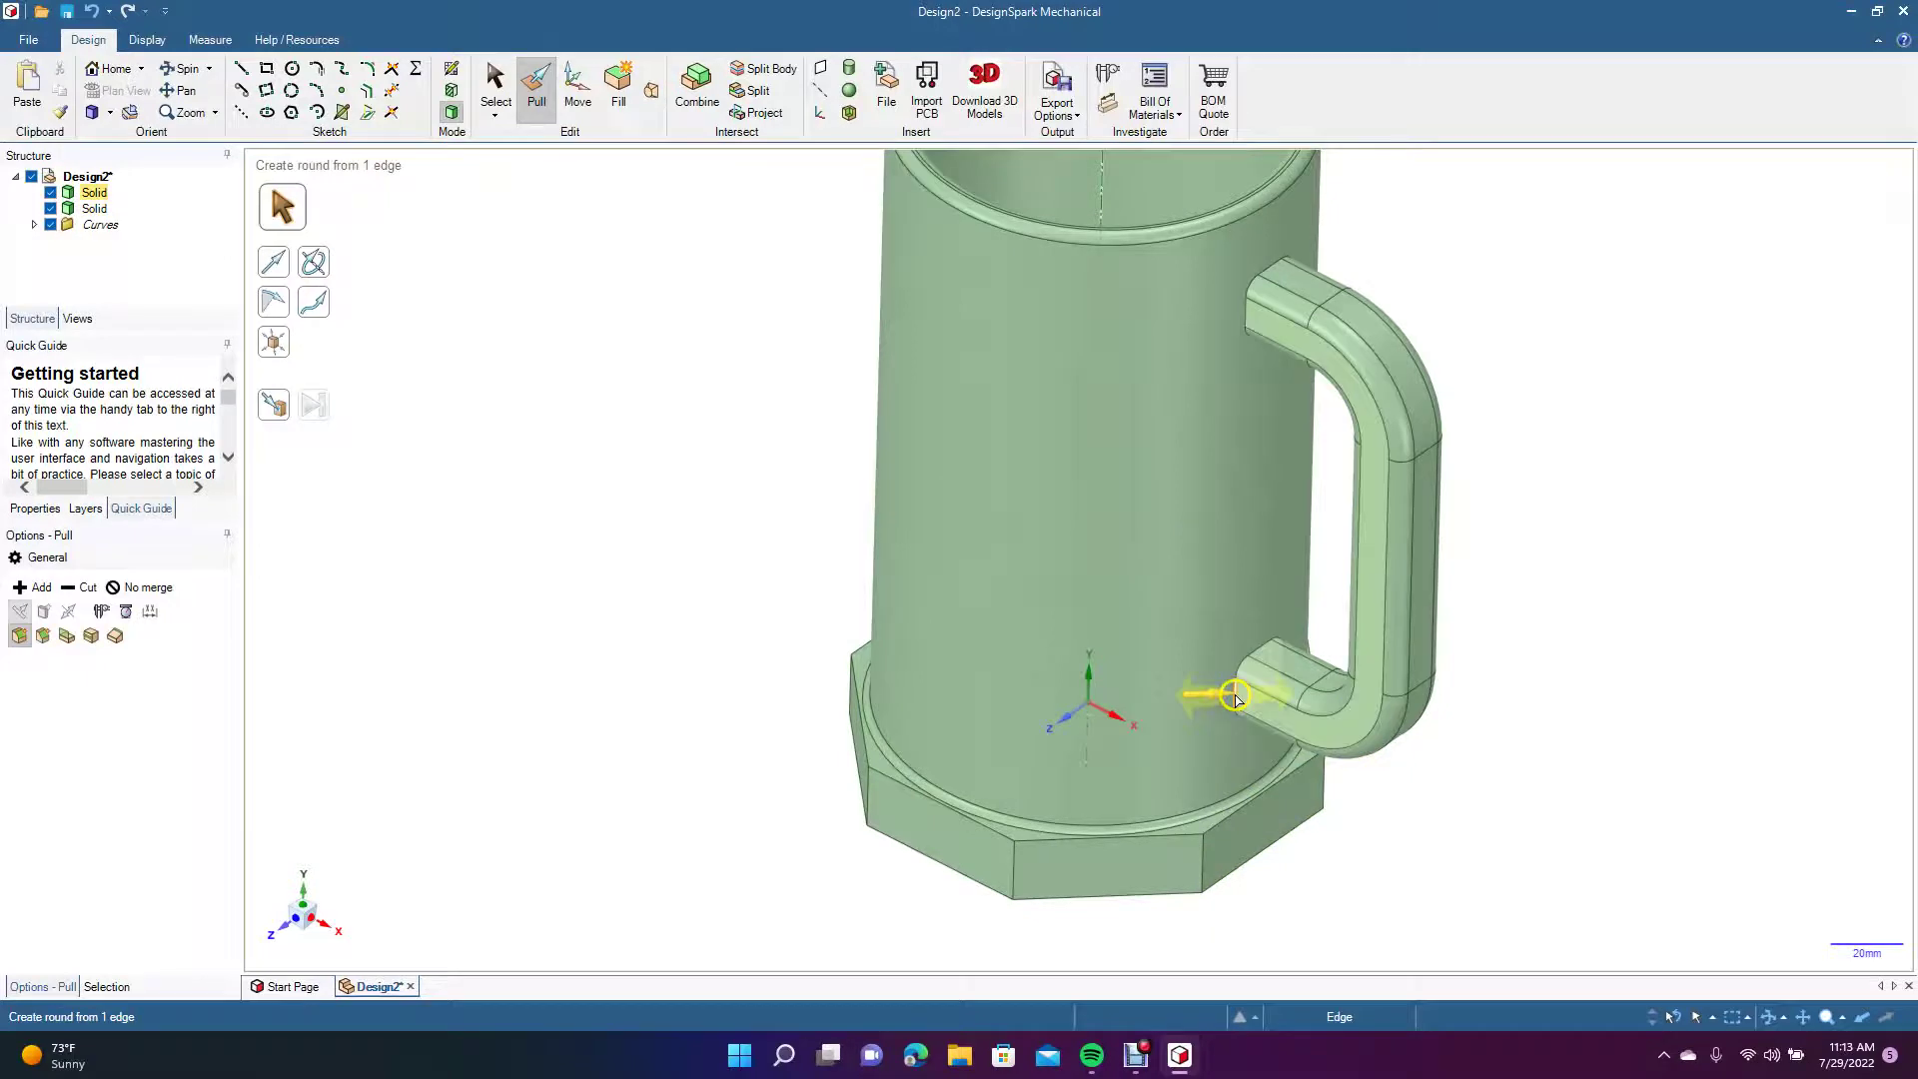
pyautogui.moveTo(1200, 707); pyautogui.dragTo(1192, 618)
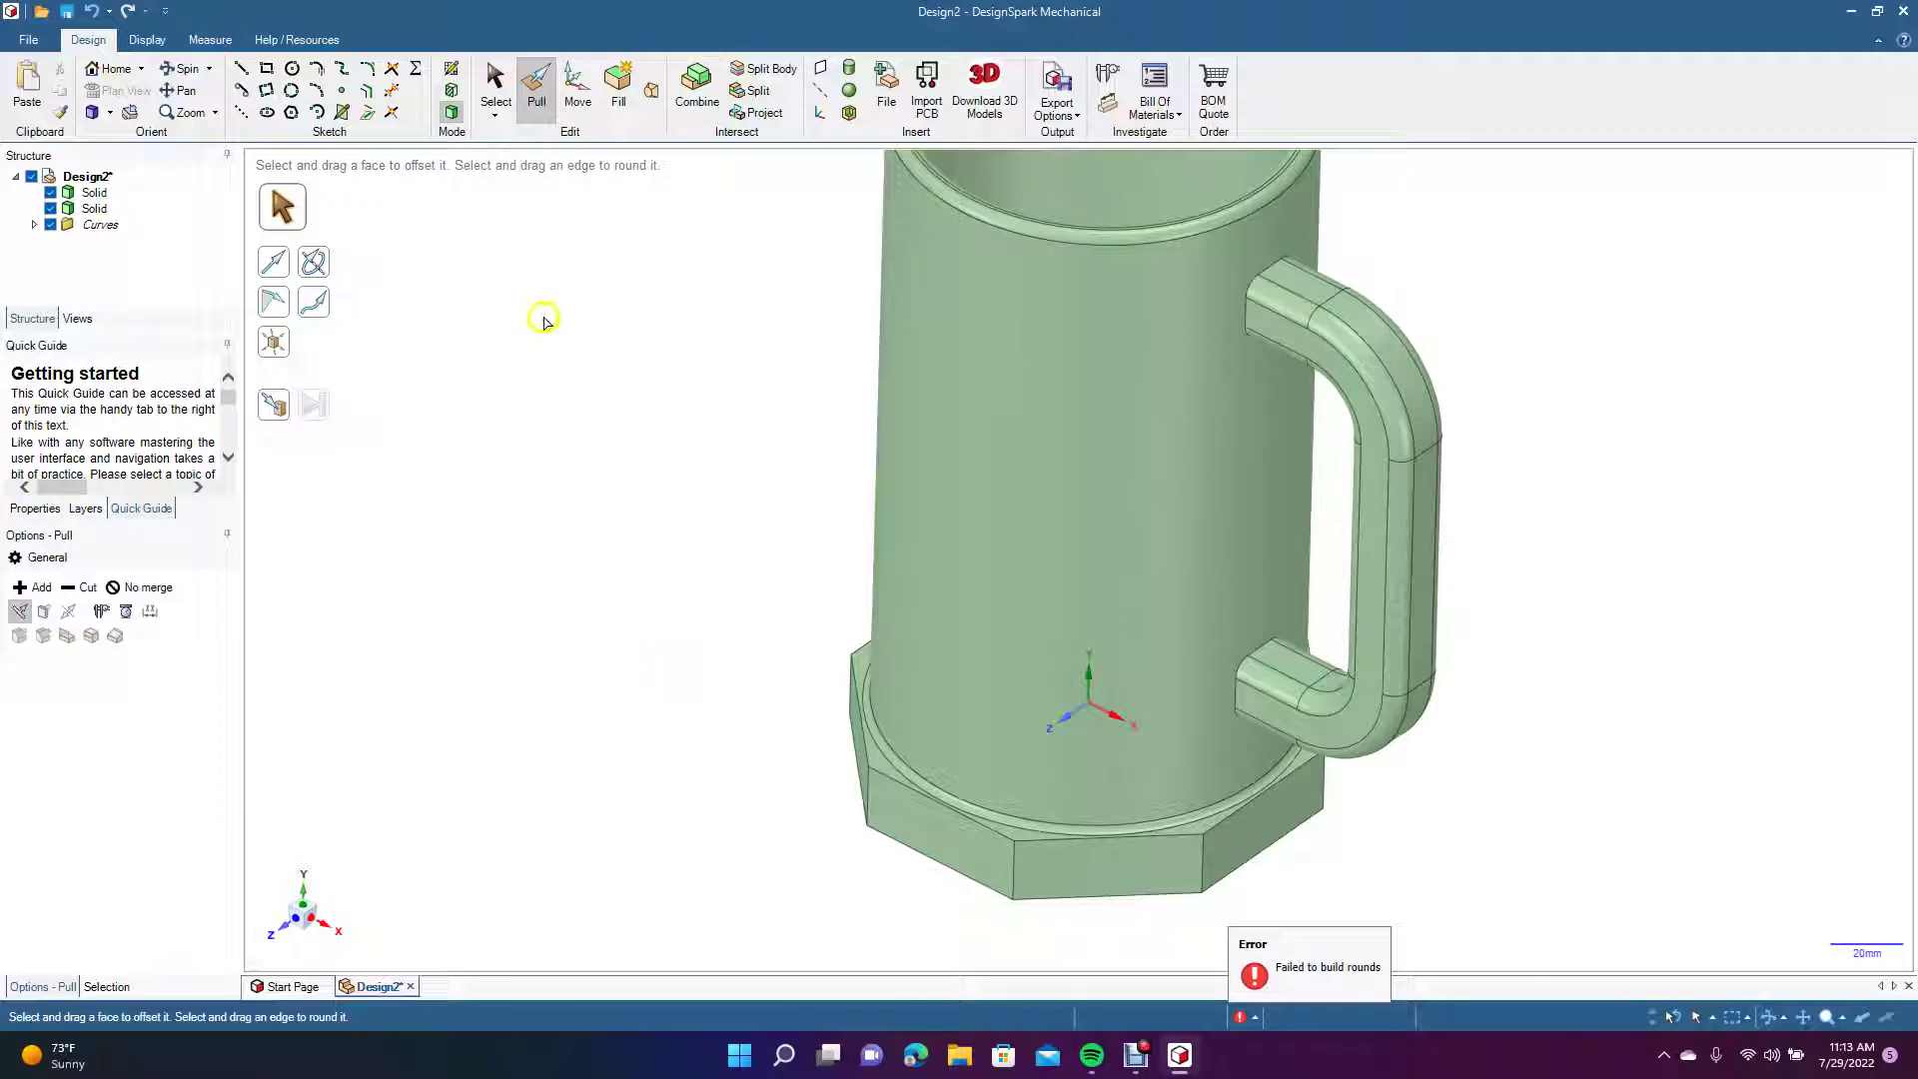
# Show the mug in the Top view, select the handle body and activate the Move tool on it.
pyautogui.click(107, 112)
pyautogui.click(117, 182)
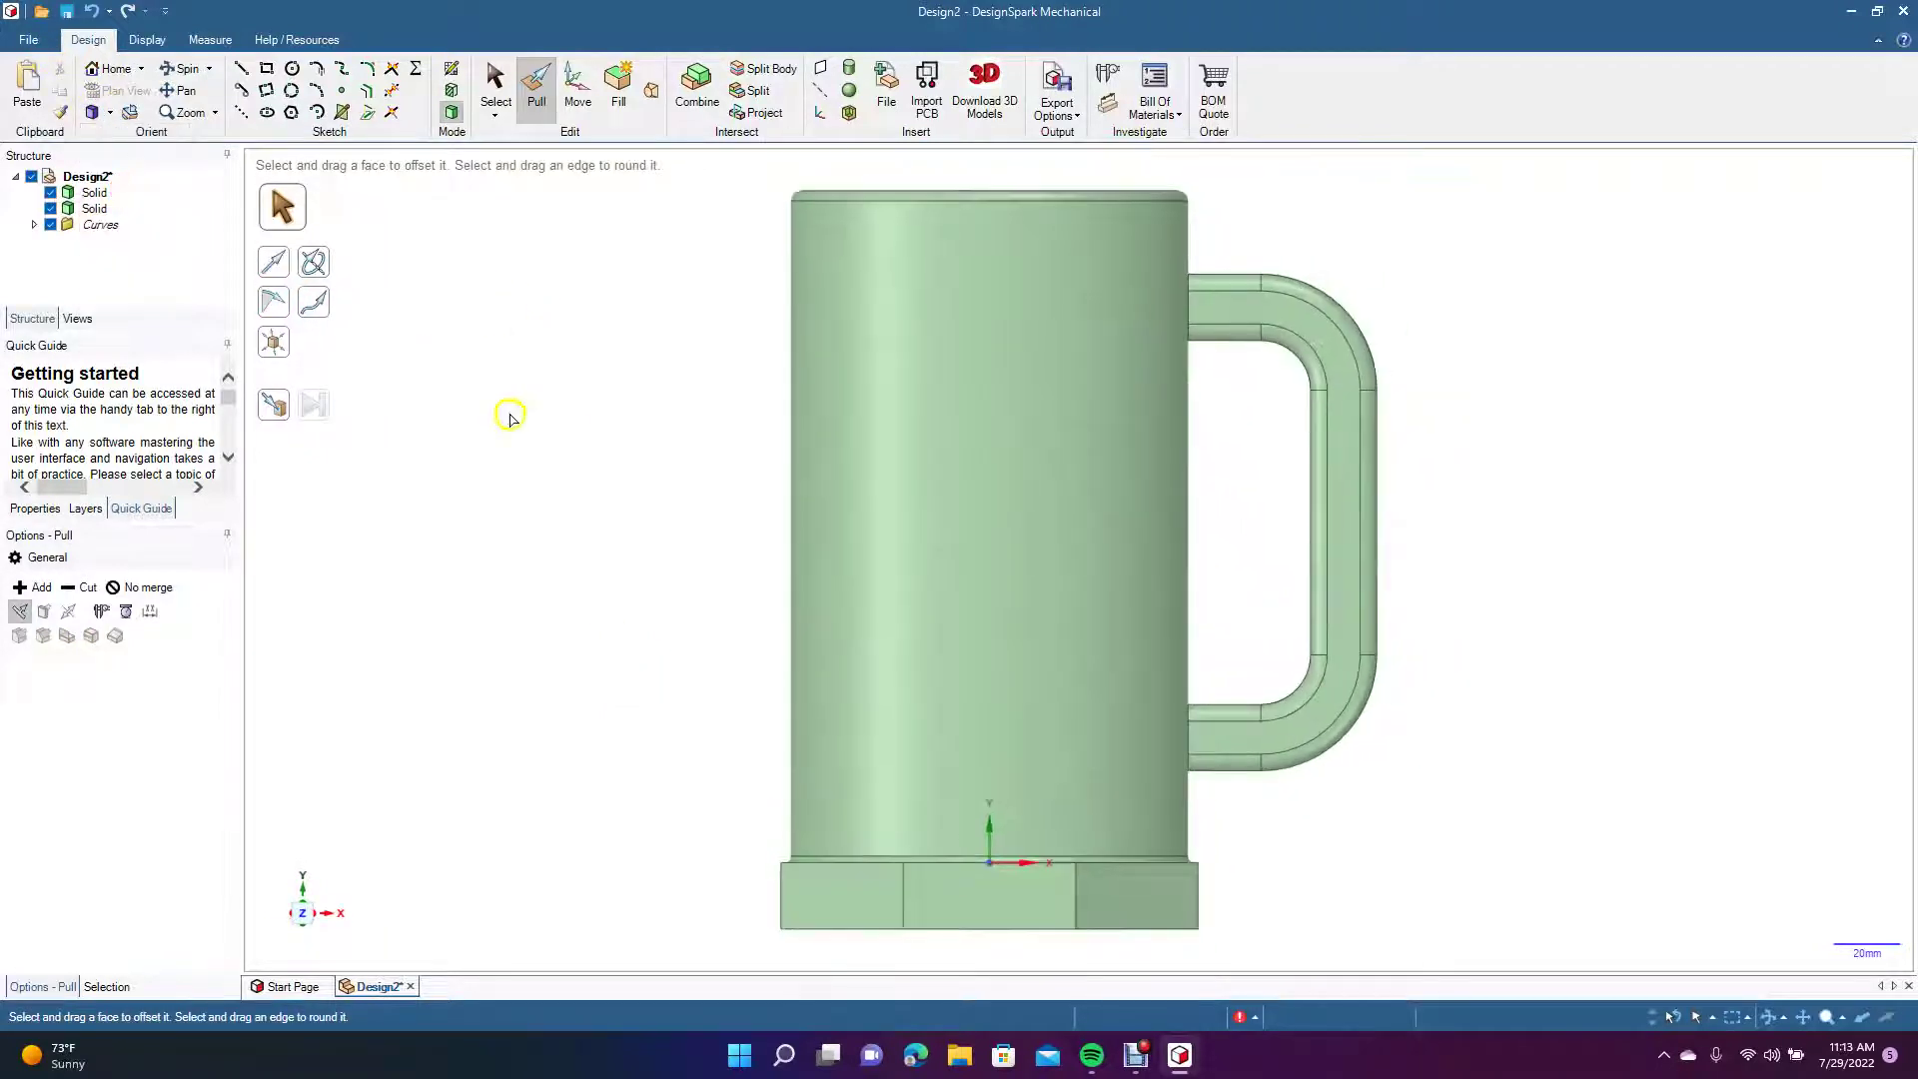
pyautogui.click(185, 70)
pyautogui.moveTo(565, 359)
pyautogui.mouseDown()
pyautogui.moveTo(445, 480)
pyautogui.moveTo(556, 296)
pyautogui.moveTo(504, 362)
pyautogui.moveTo(390, 420)
pyautogui.moveTo(599, 574)
pyautogui.moveTo(582, 634)
pyautogui.moveTo(539, 509)
pyautogui.moveTo(583, 543)
pyautogui.moveTo(540, 458)
pyautogui.moveTo(545, 373)
pyautogui.mouseUp()
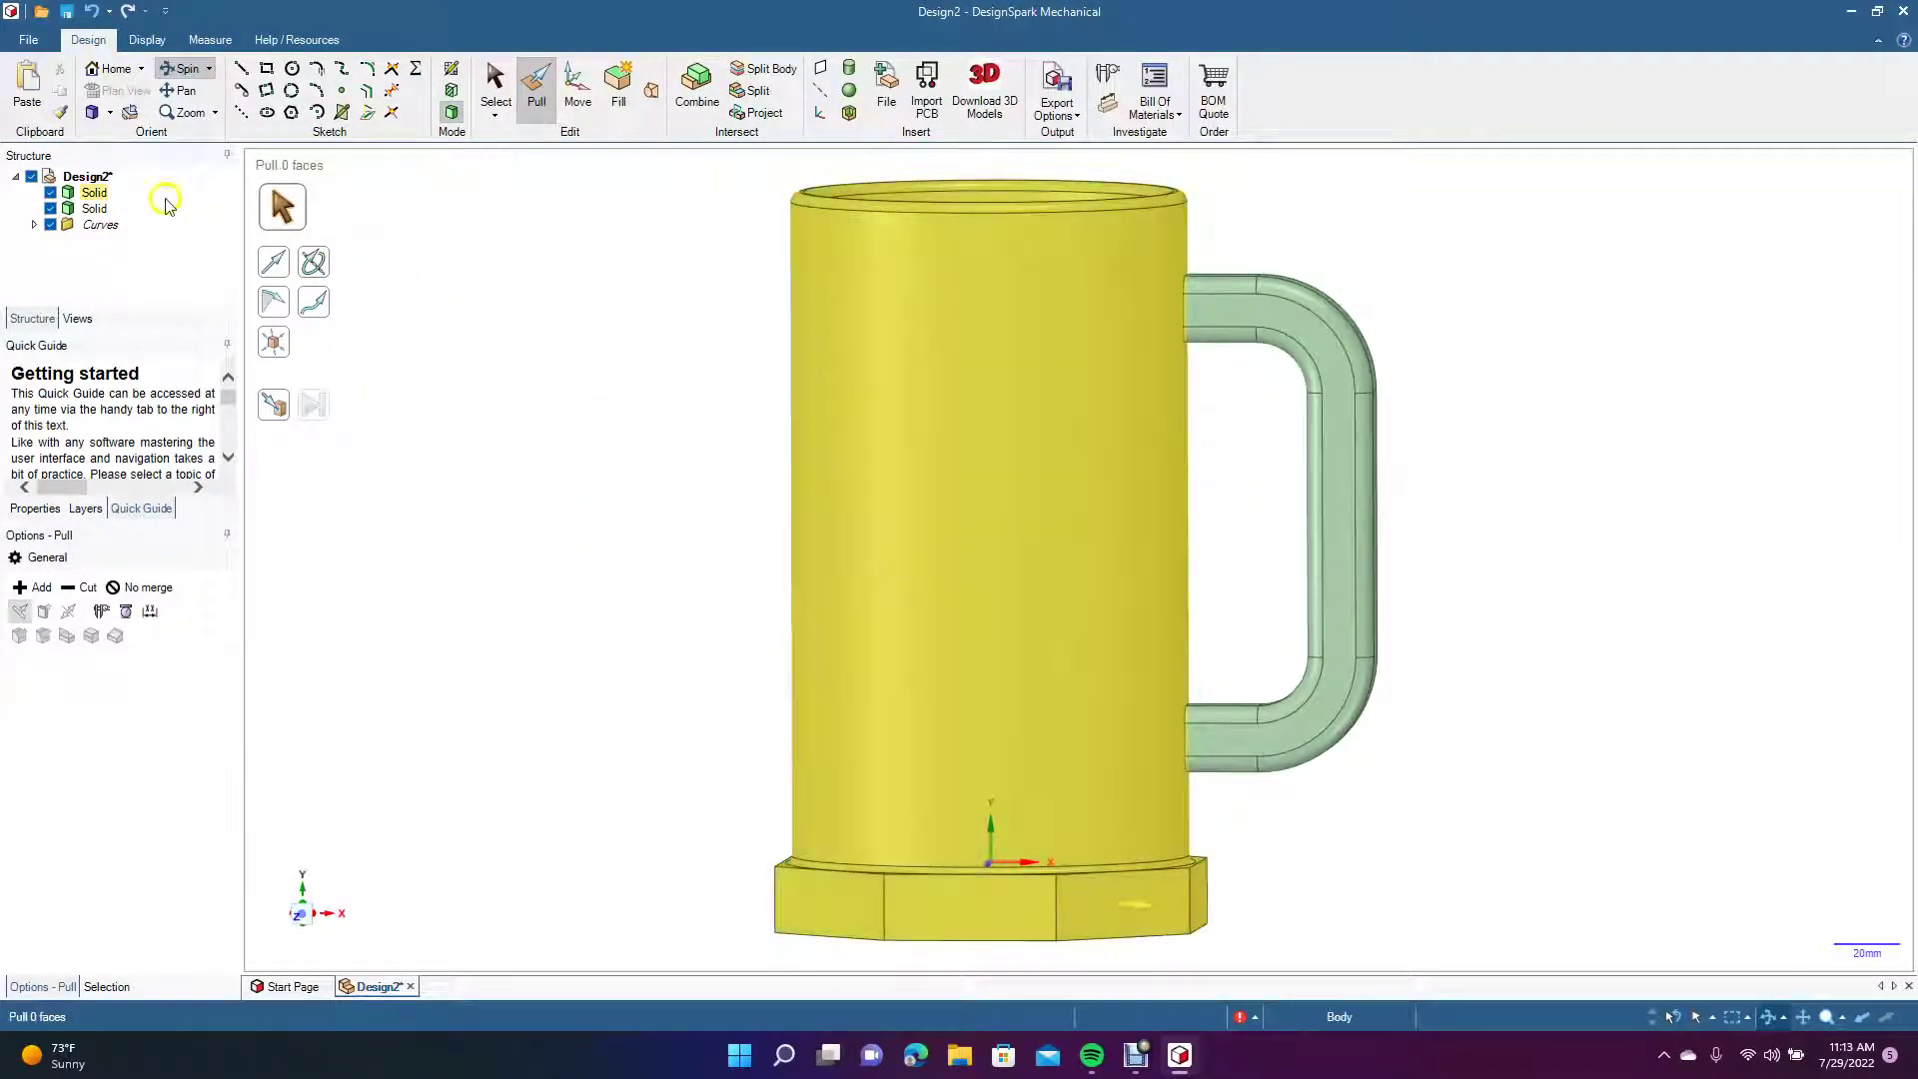
pyautogui.click(110, 118)
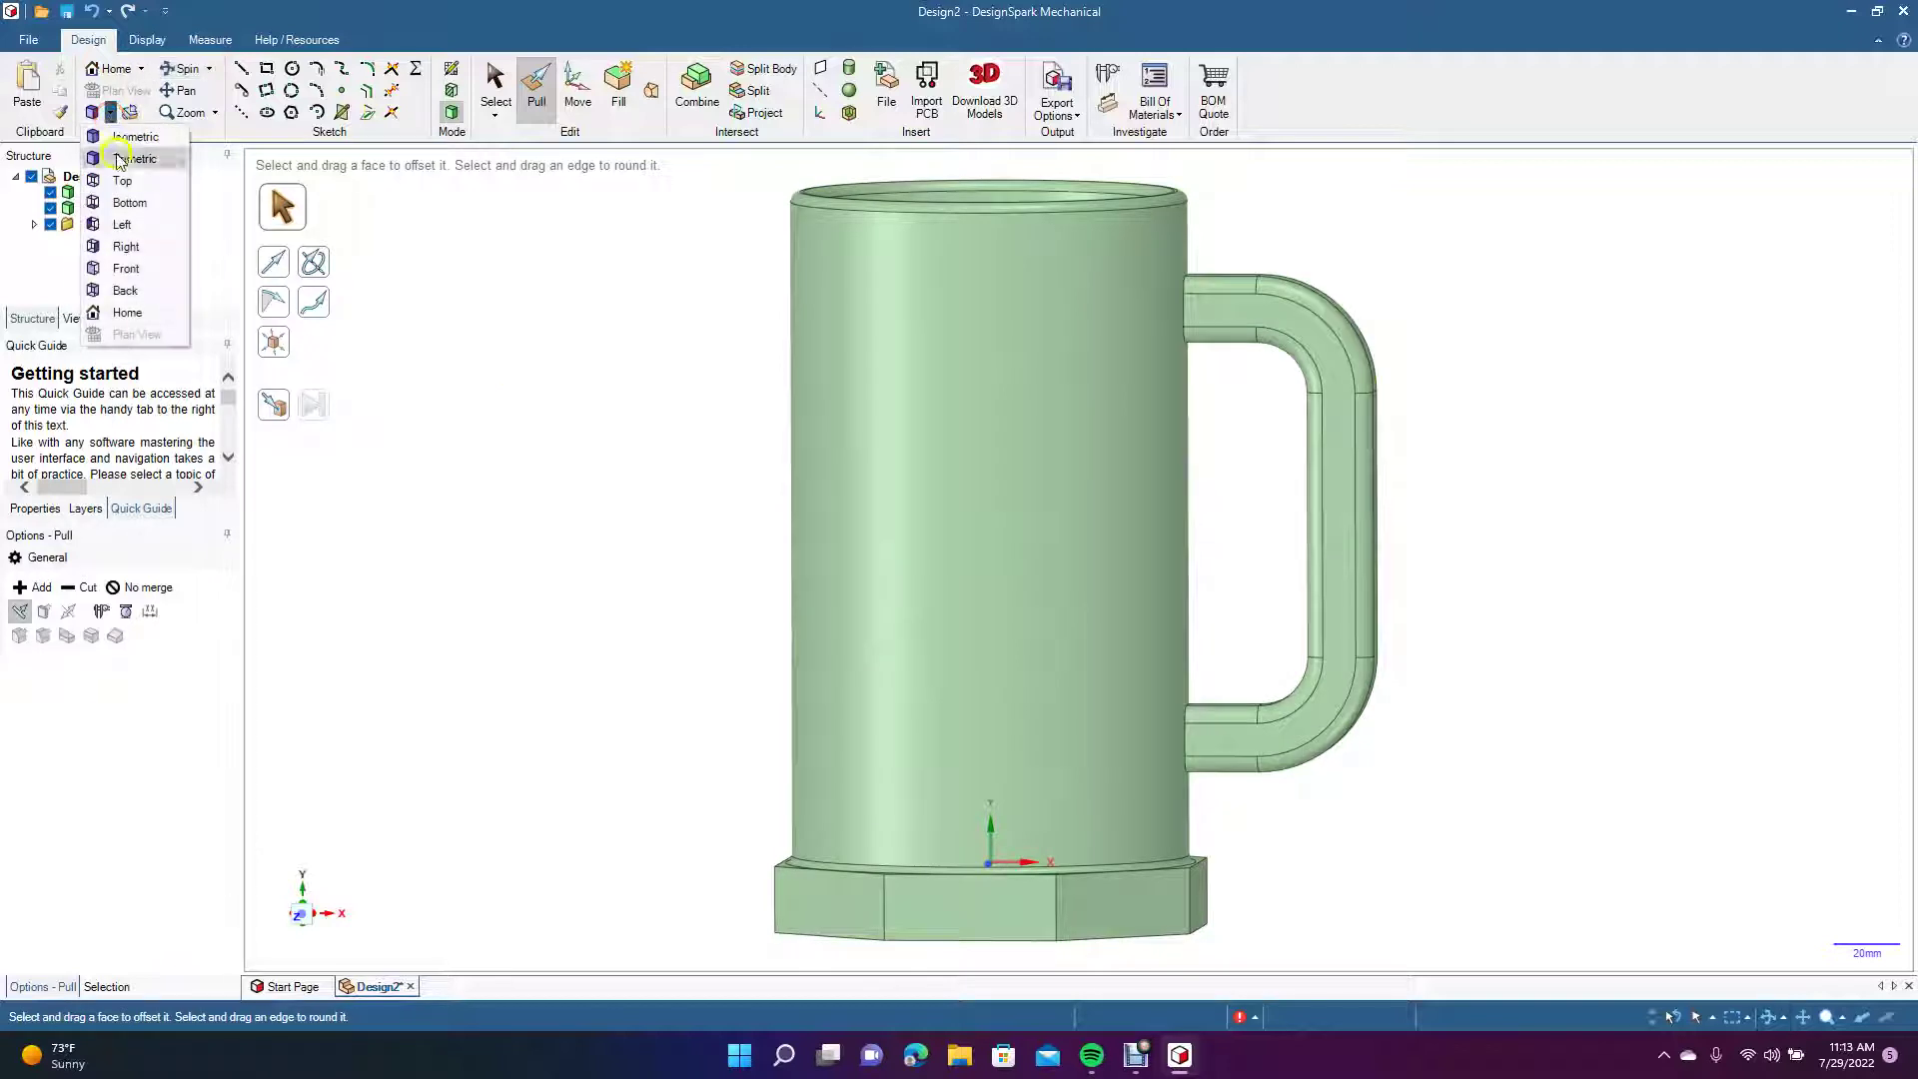
pyautogui.click(133, 187)
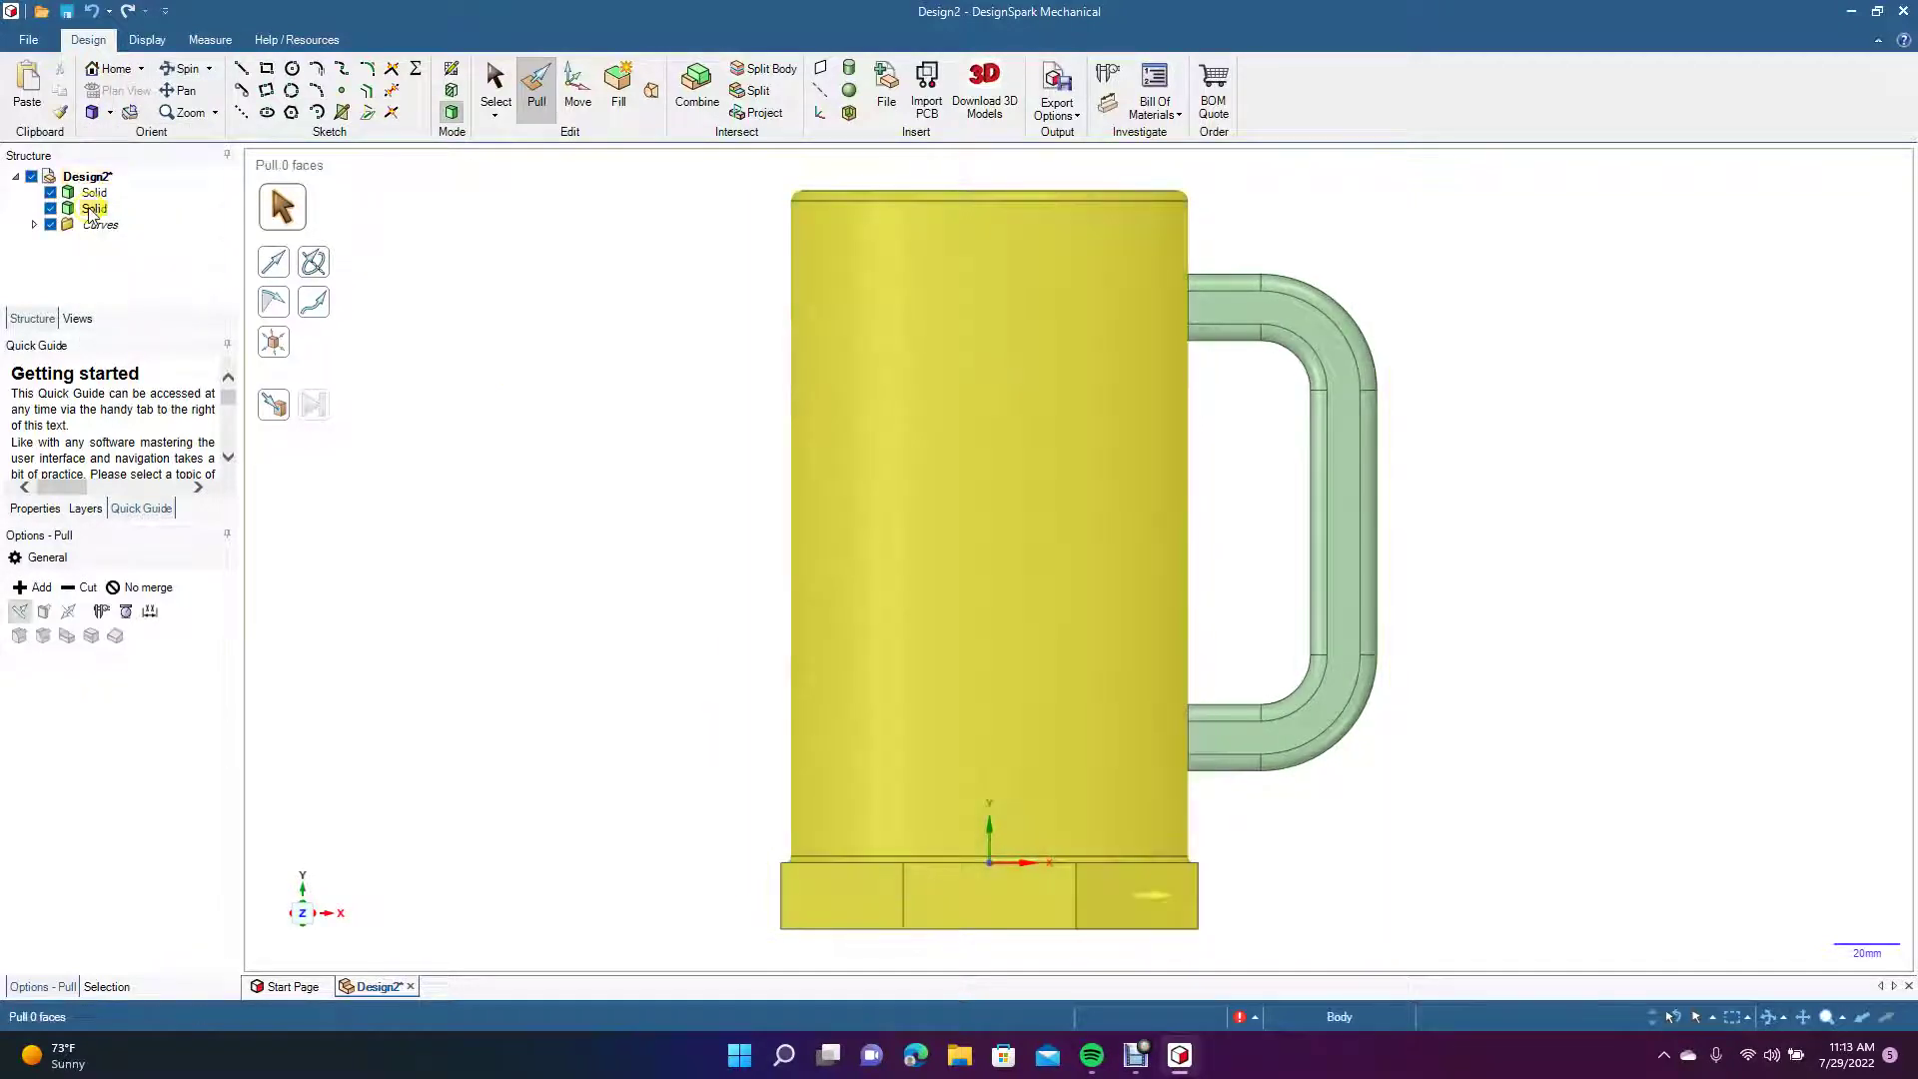
pyautogui.click(93, 209)
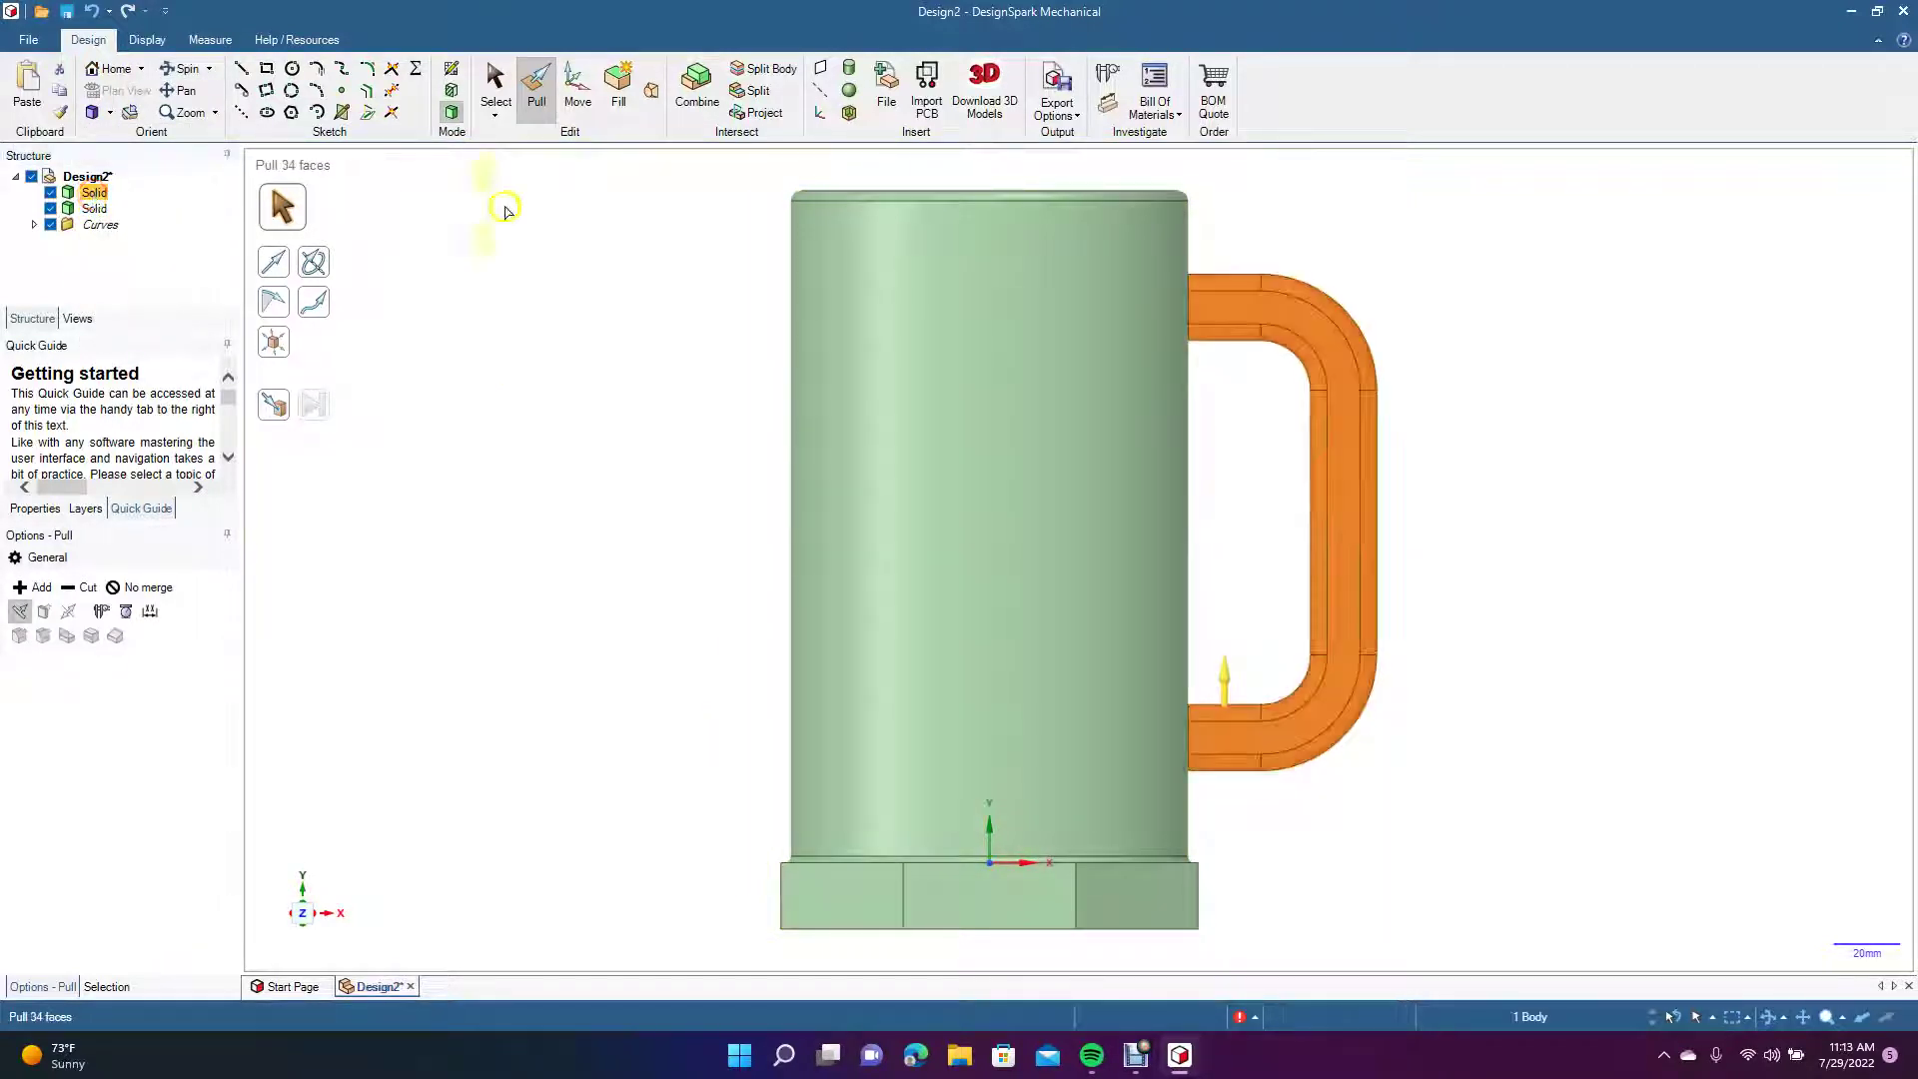
pyautogui.click(577, 88)
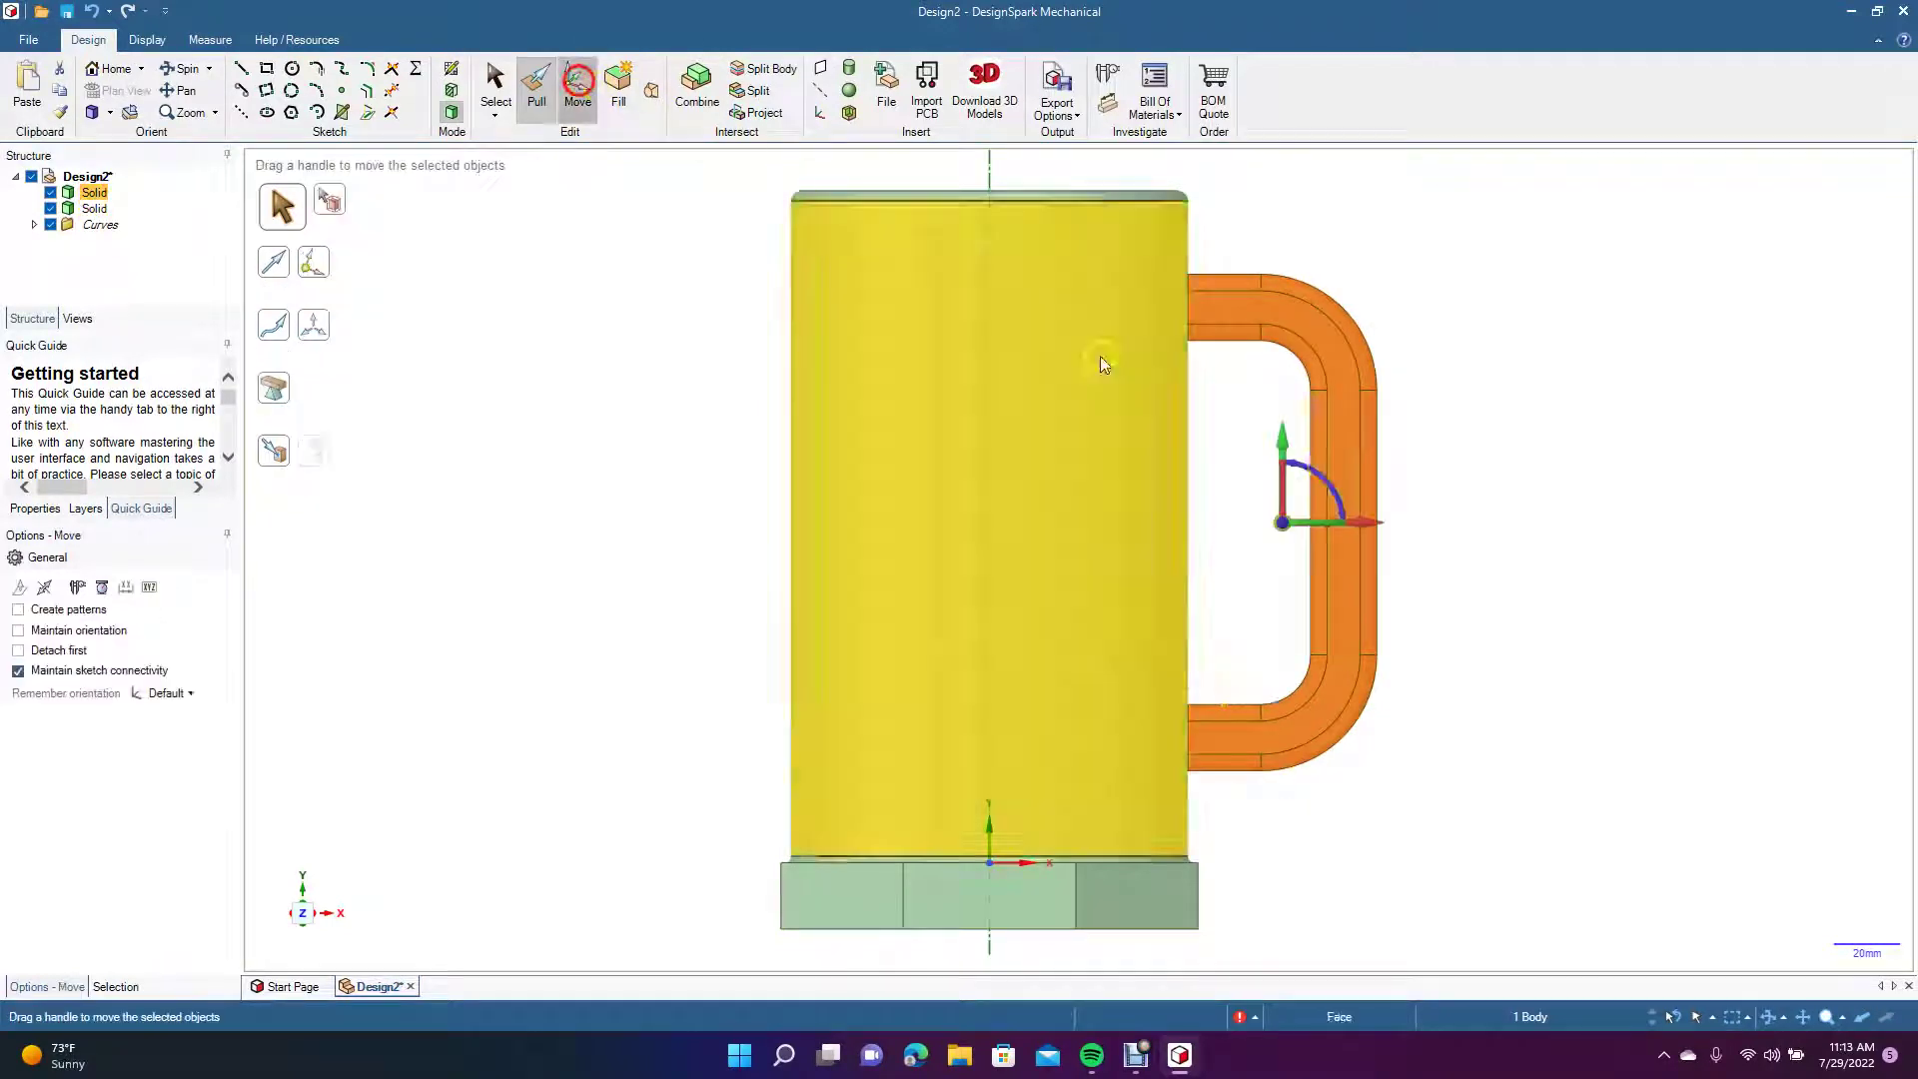